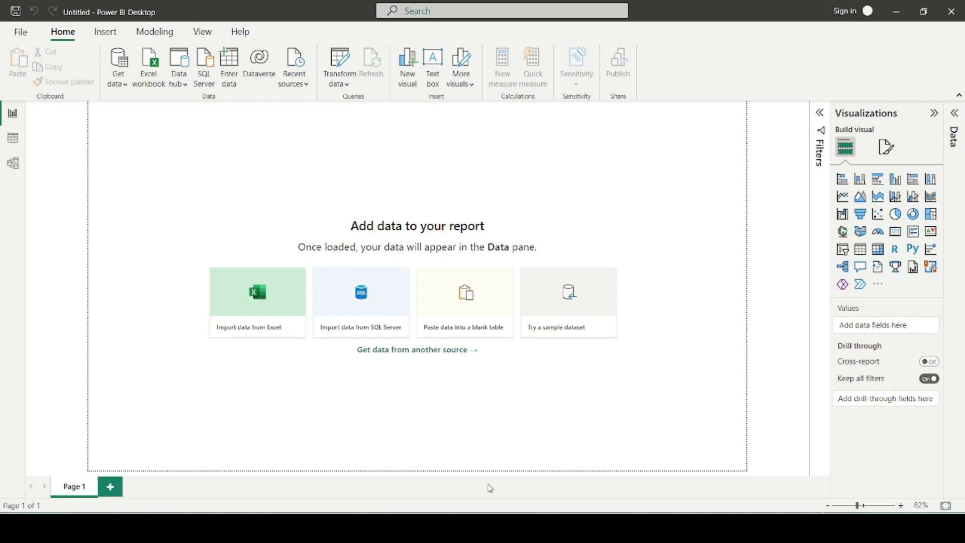
# Review the report objectives in the Objectives note, from balance by age and gender to the cards, and return to Power BI Desktop.
pyautogui.hotkey('alt', 'Tab')
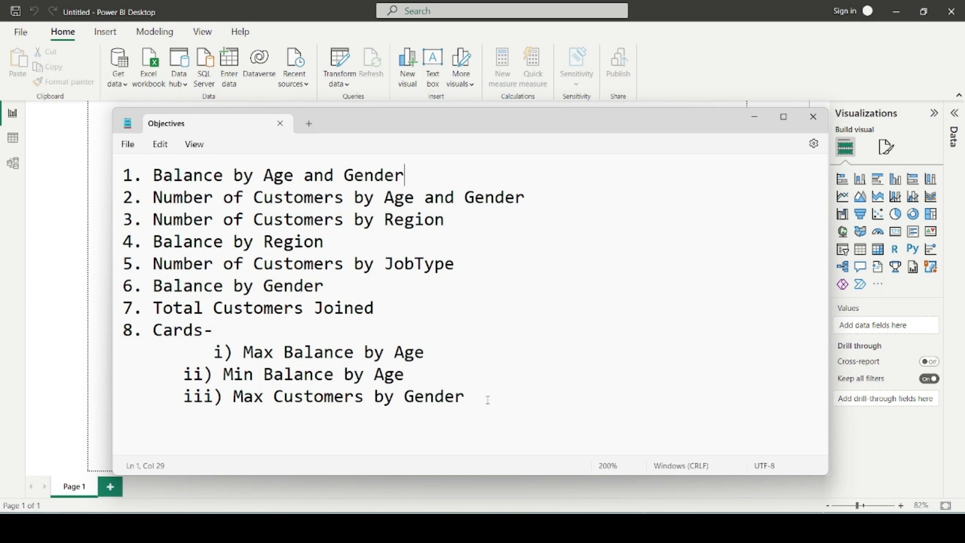
pyautogui.moveTo(154, 177); pyautogui.dragTo(493, 392)
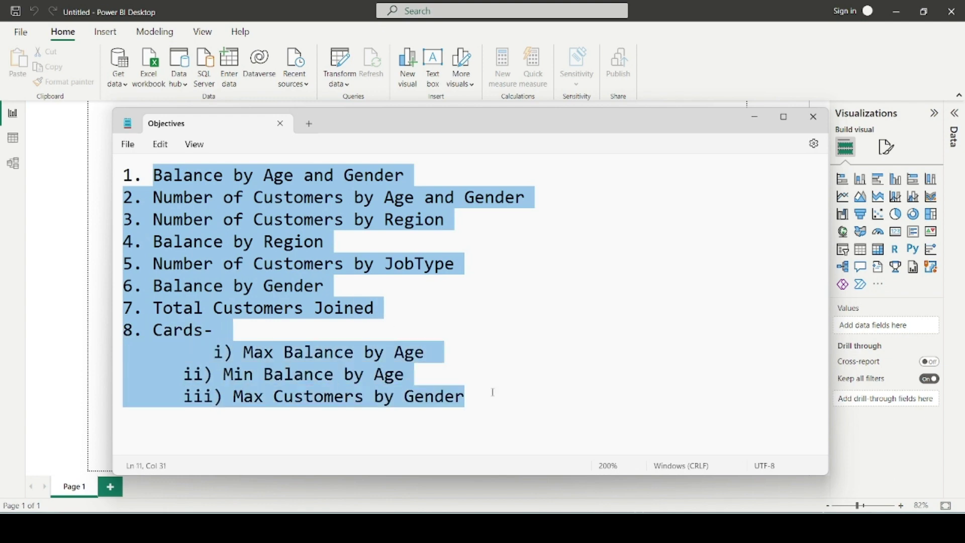
pyautogui.click(424, 179)
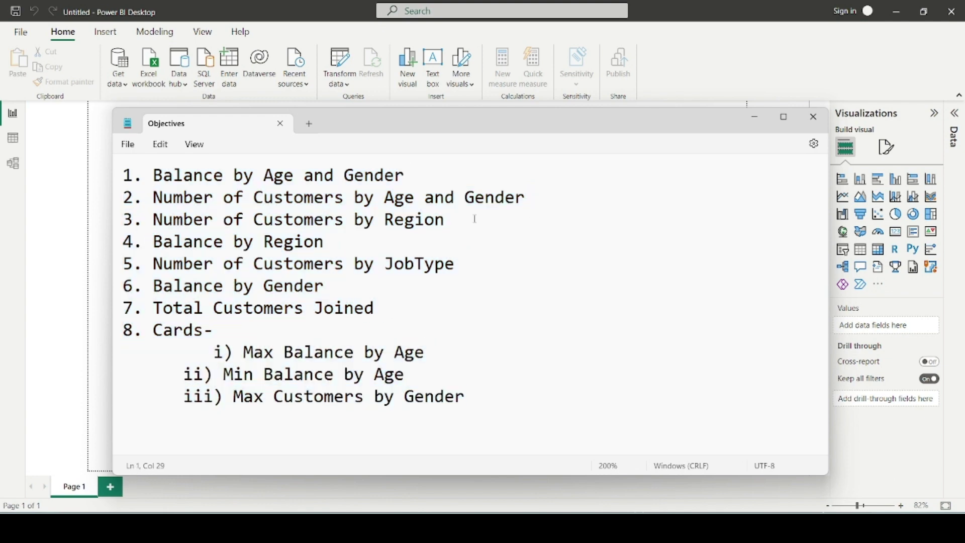
pyautogui.click(105, 212)
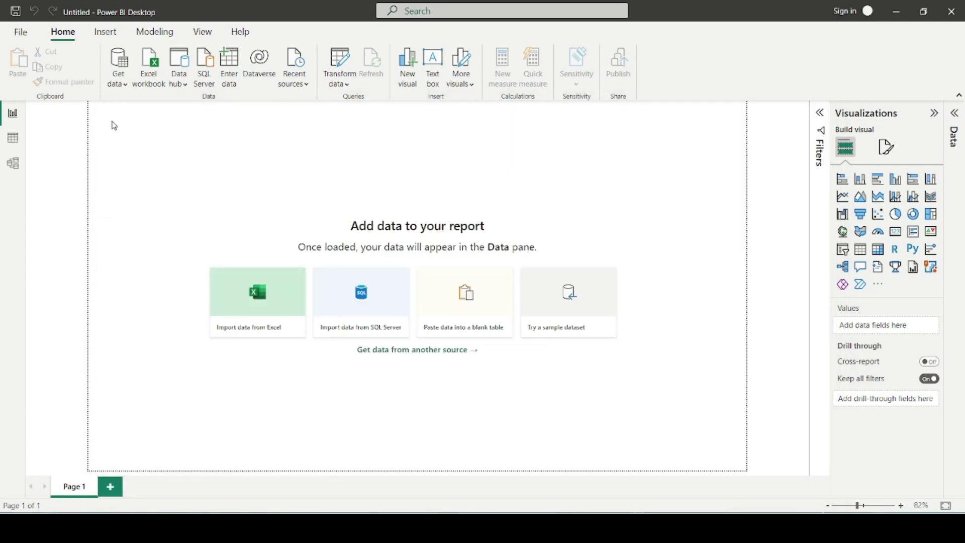
# Import the P6-UK-Bank-Customers.csv text file and open it for transformation in the Power Query Editor.
pyautogui.click(118, 80)
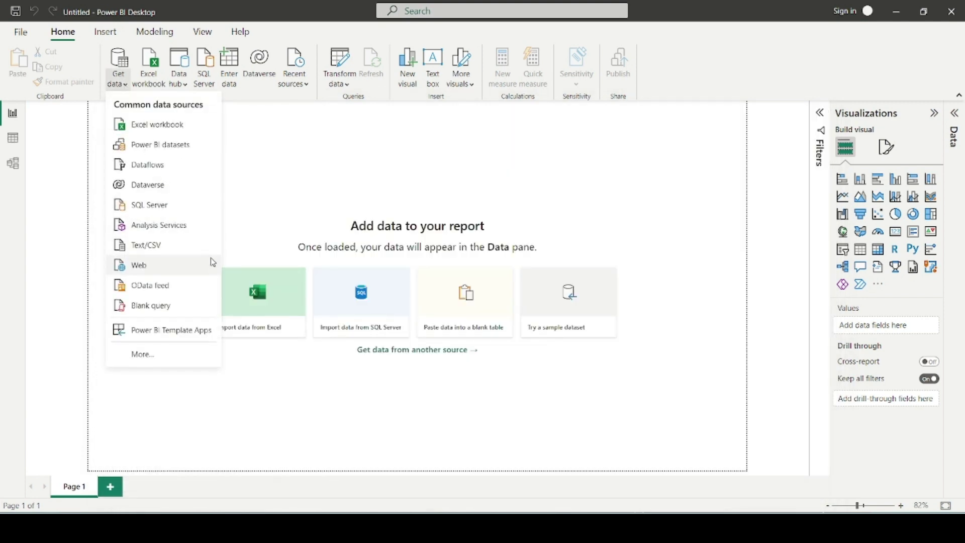
pyautogui.click(186, 246)
pyautogui.doubleClick(244, 115)
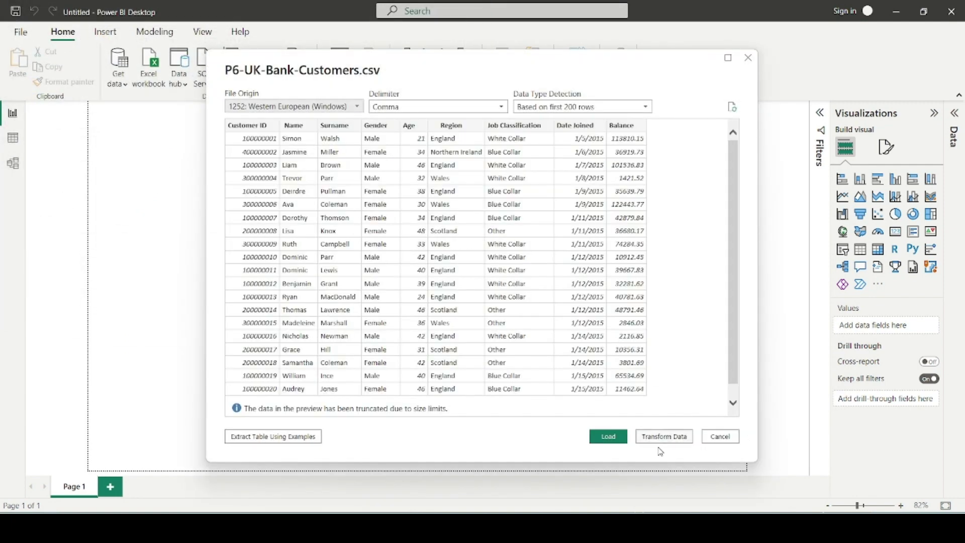
pyautogui.click(656, 440)
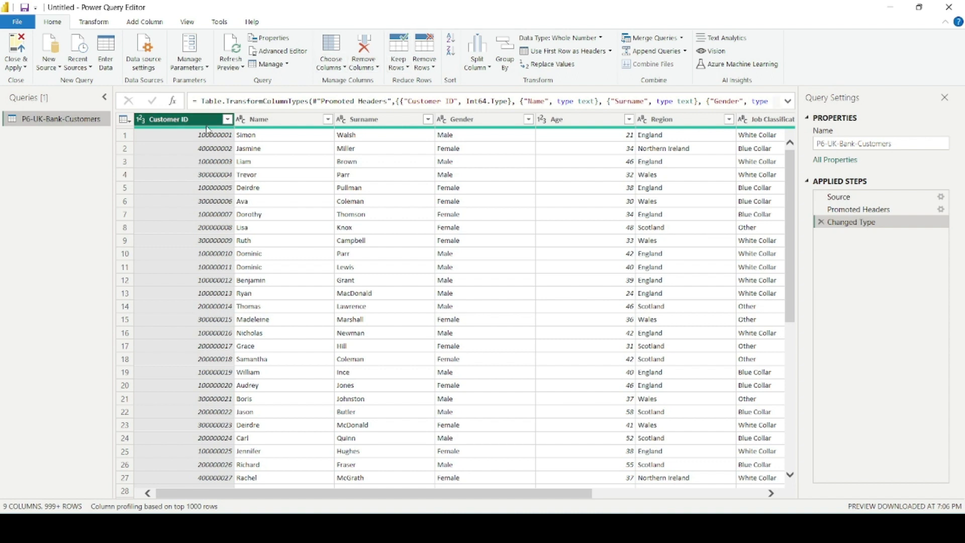
# Remove the Customer ID column and merge the Name and Surname columns with a space separator, entering Name as the new column name.
pyautogui.click(363, 50)
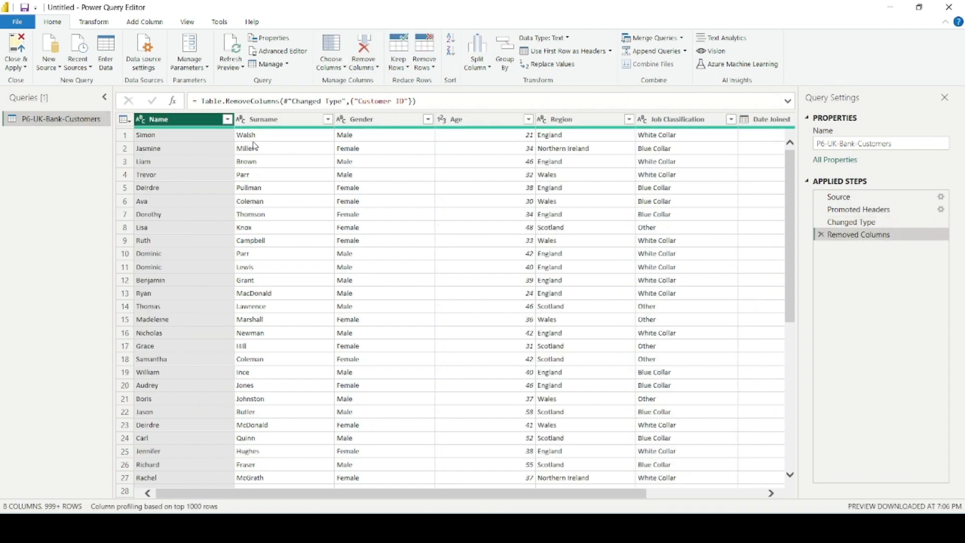
pyautogui.keyDown('ctrl'); pyautogui.click(264, 120); pyautogui.keyUp('ctrl')
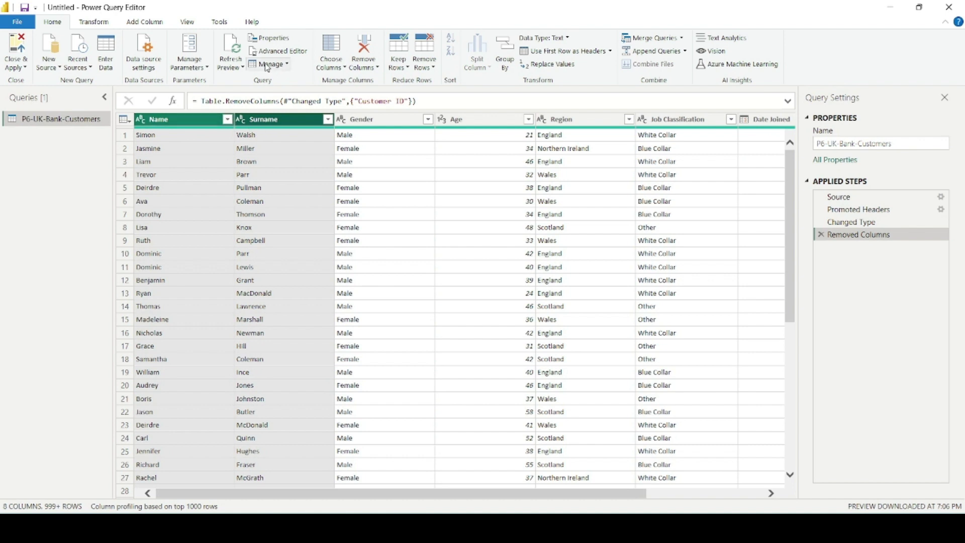
pyautogui.click(93, 23)
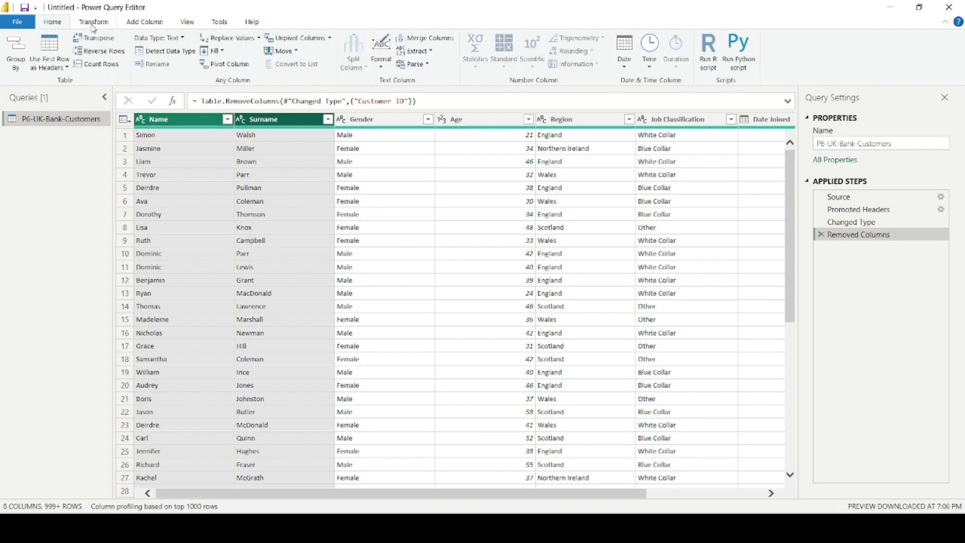
pyautogui.click(413, 43)
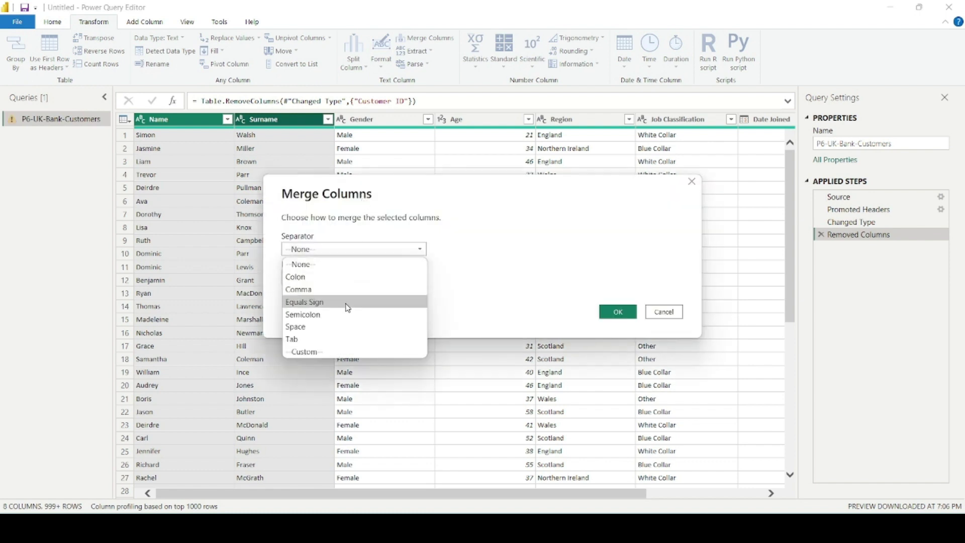
pyautogui.click(333, 327)
pyautogui.doubleClick(349, 277)
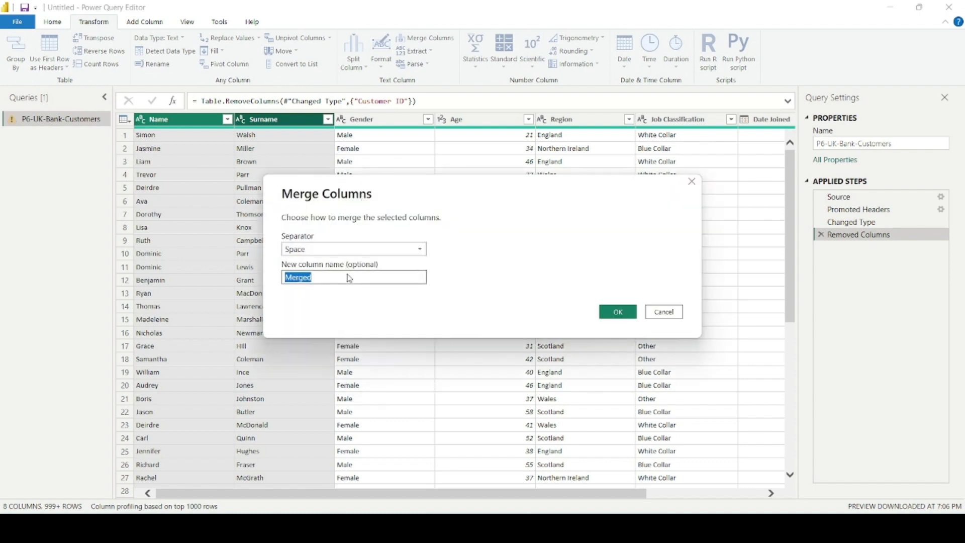
pyautogui.write('Name')
pyautogui.press('Return')
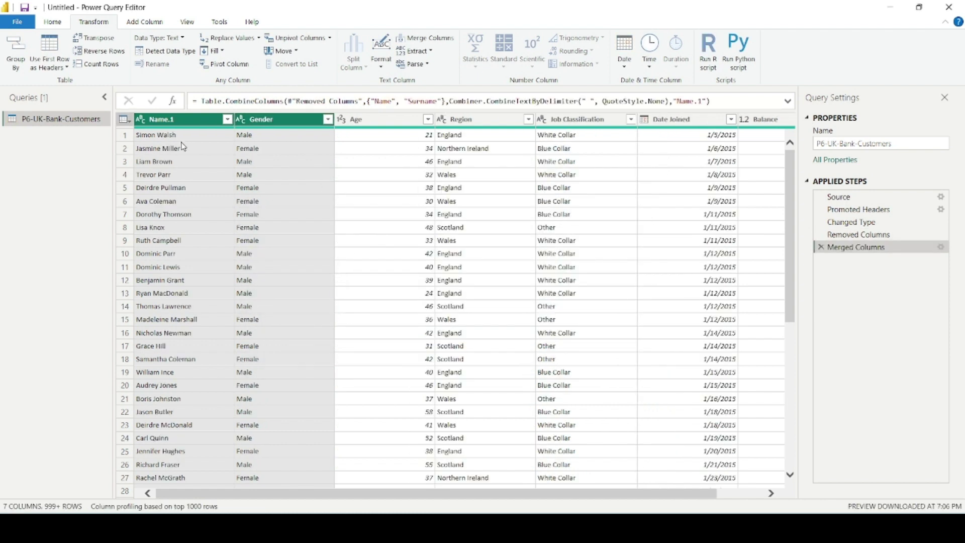
# Rename the merged Name.1 column as Name.
pyautogui.doubleClick(183, 119)
pyautogui.click(184, 119)
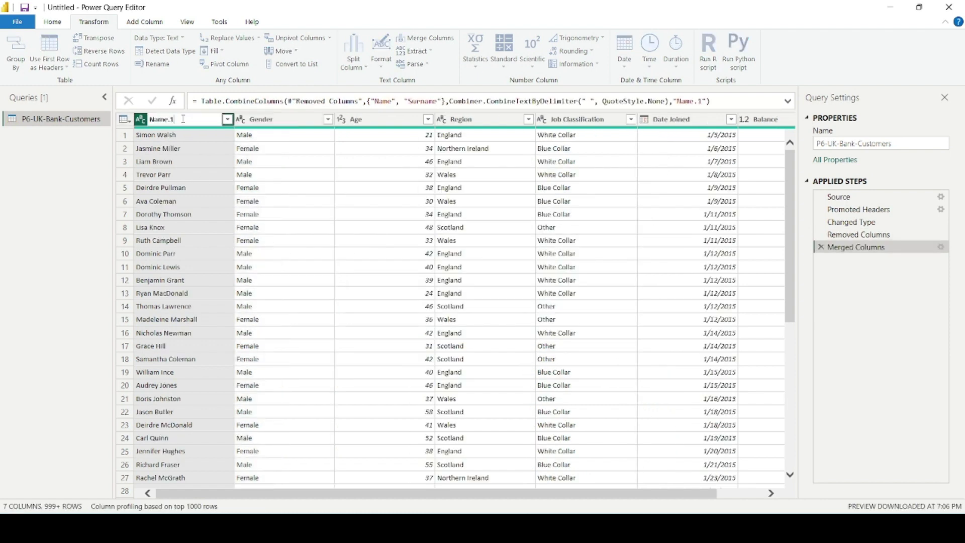
pyautogui.press('Return')
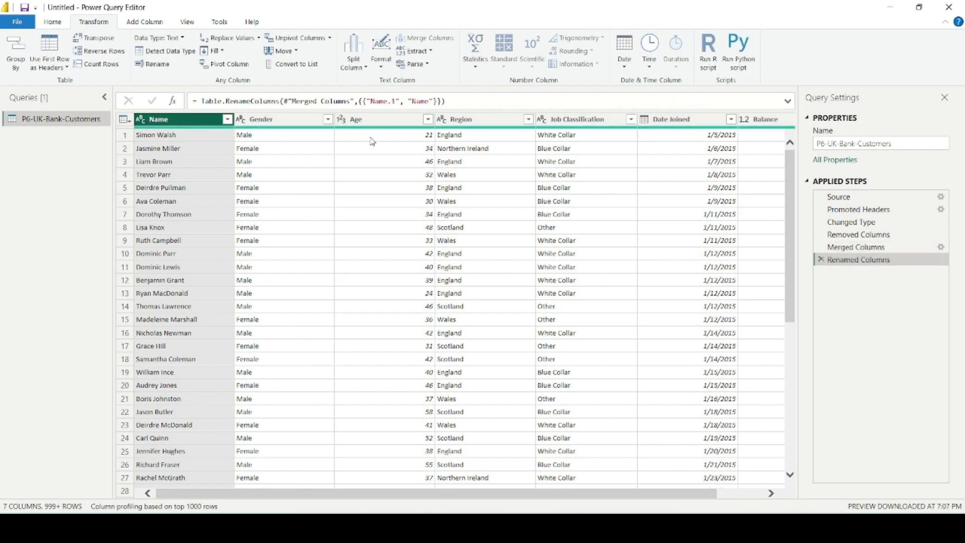
pyautogui.click(370, 151)
pyautogui.click(371, 122)
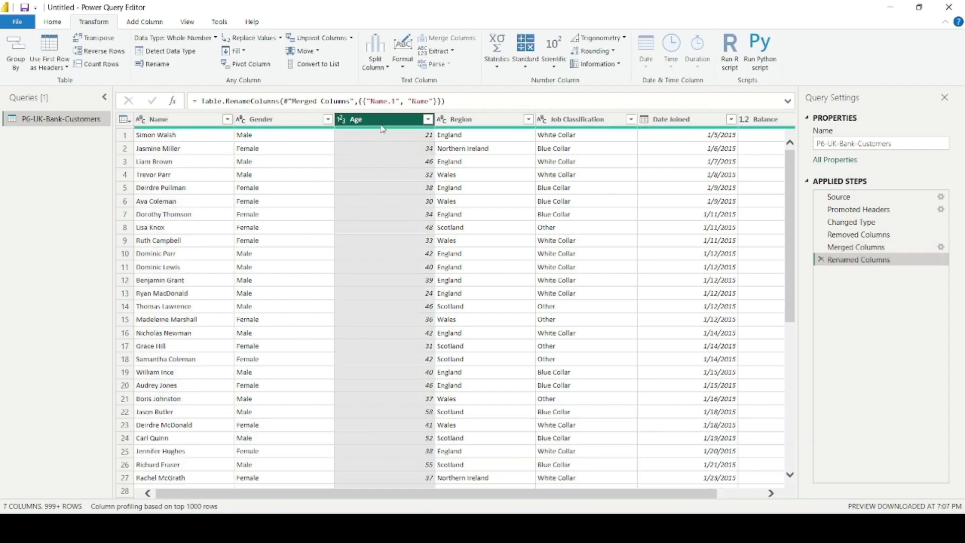
pyautogui.click(373, 154)
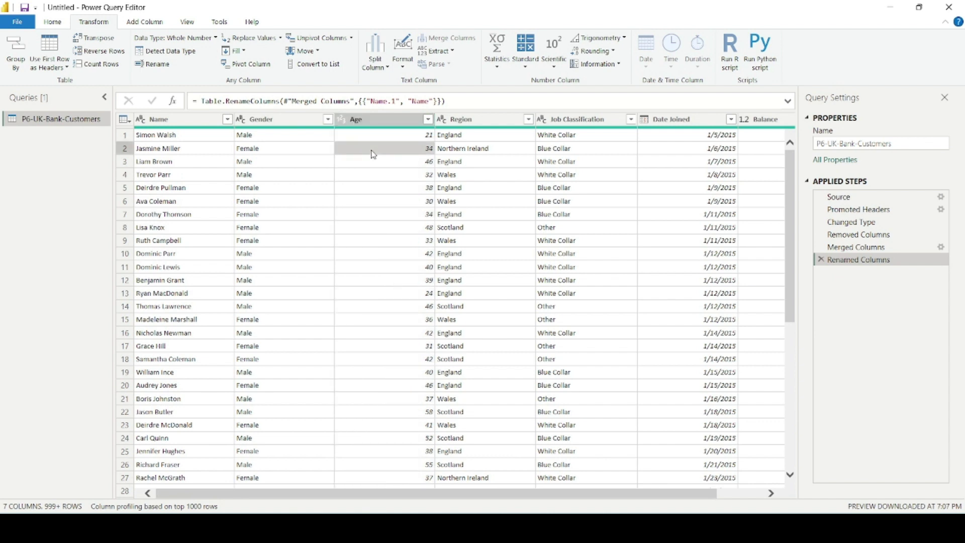
pyautogui.click(375, 124)
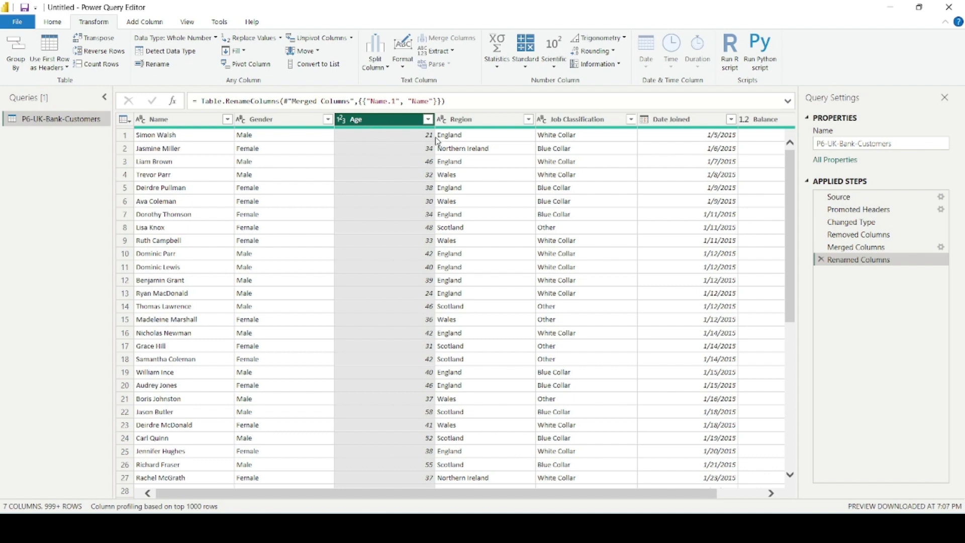
pyautogui.click(392, 140)
# Start a column from examples based only on the Age column, entering 21-30 as the first row's example.
pyautogui.click(388, 118)
pyautogui.click(139, 24)
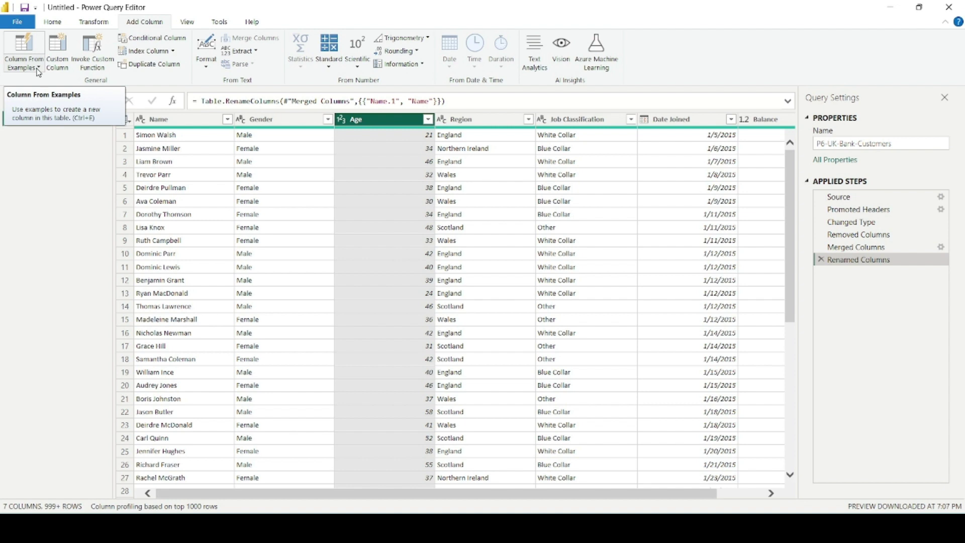
pyautogui.click(39, 69)
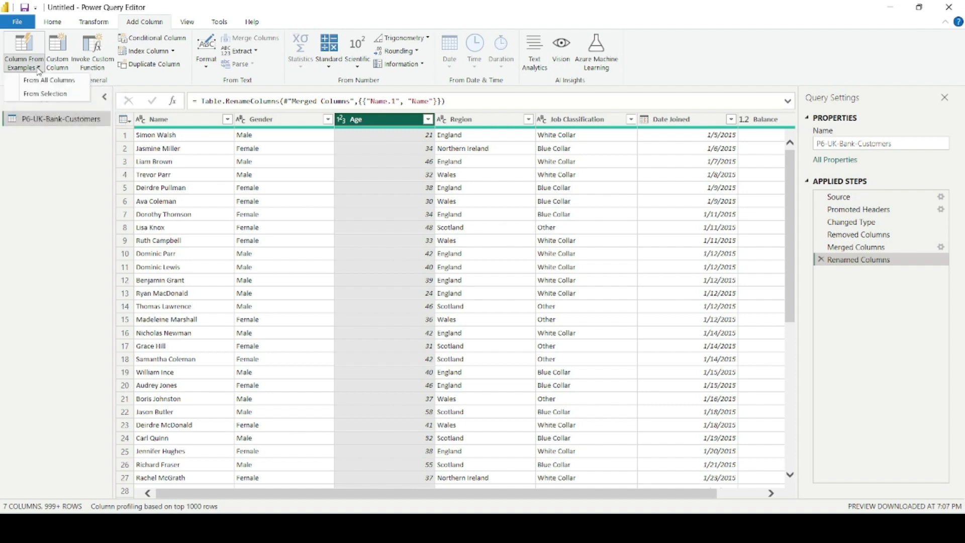
pyautogui.click(48, 95)
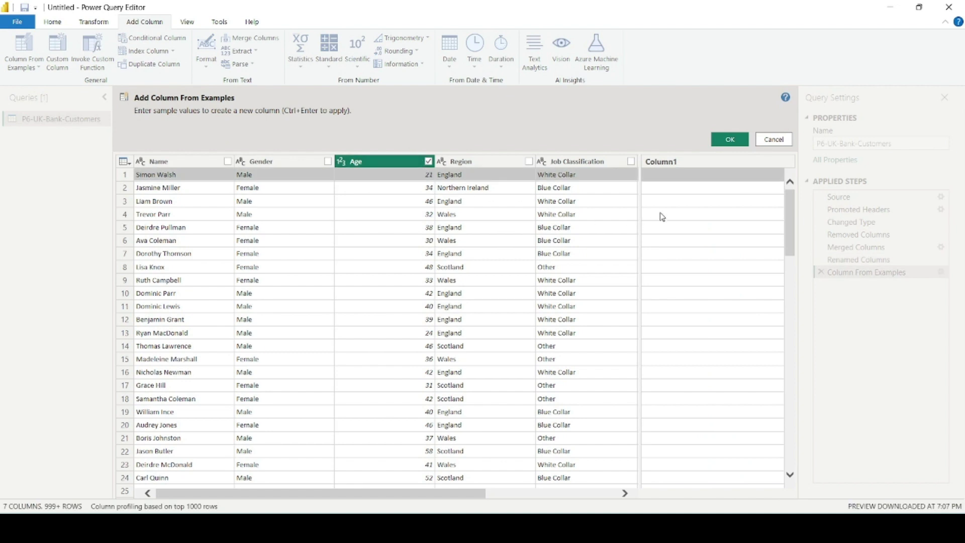
pyautogui.click(657, 181)
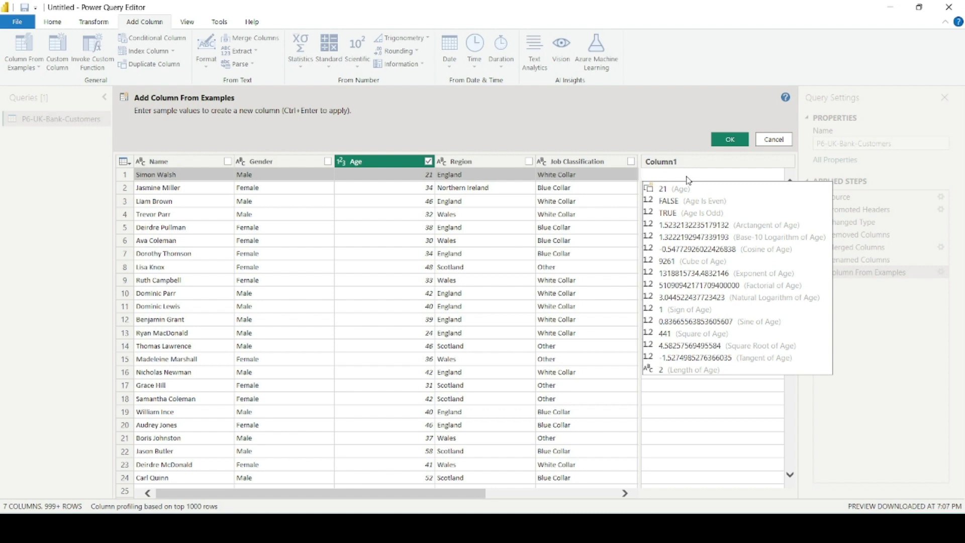
pyautogui.write('21-30')
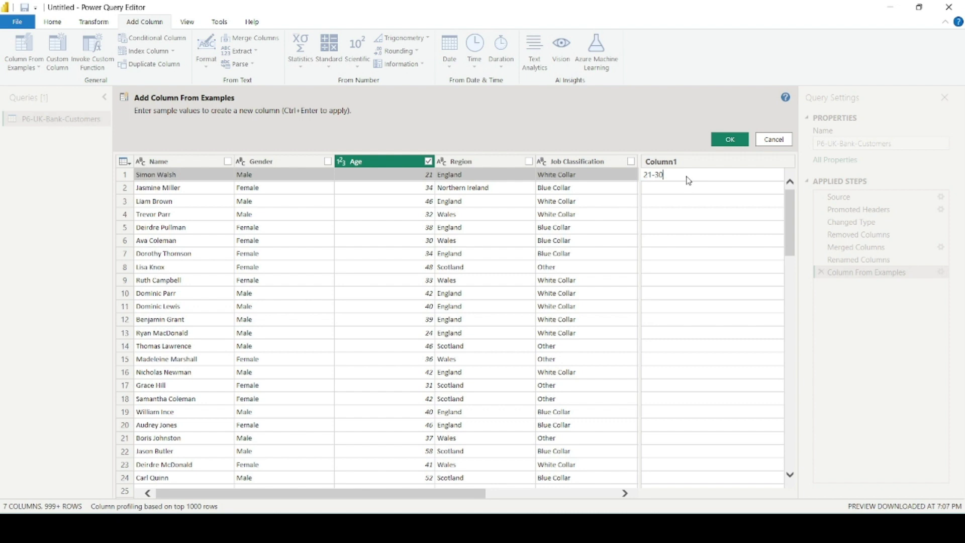
pyautogui.press('Return')
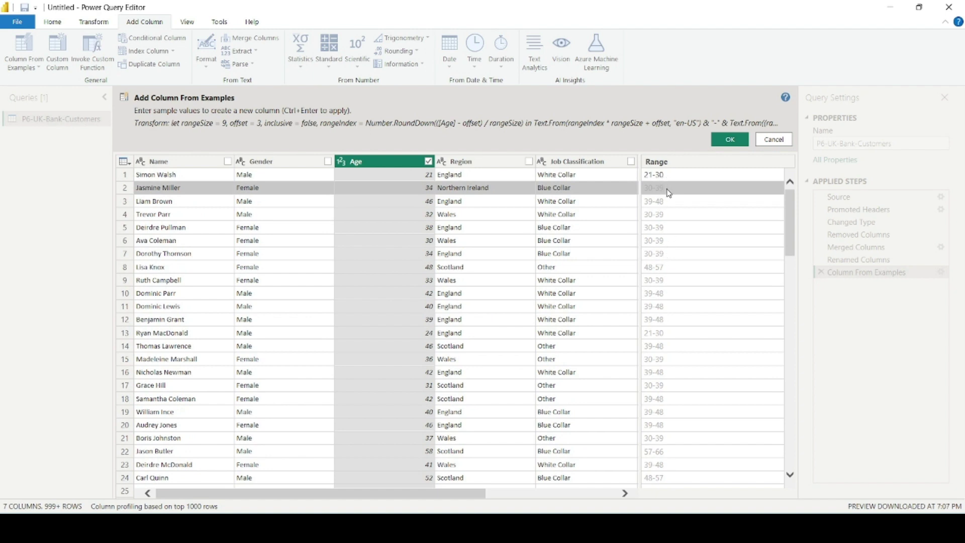
# Set the second row's example to 31-40, check the suggested ranges against the ages, and add the new column.
pyautogui.doubleClick(669, 194)
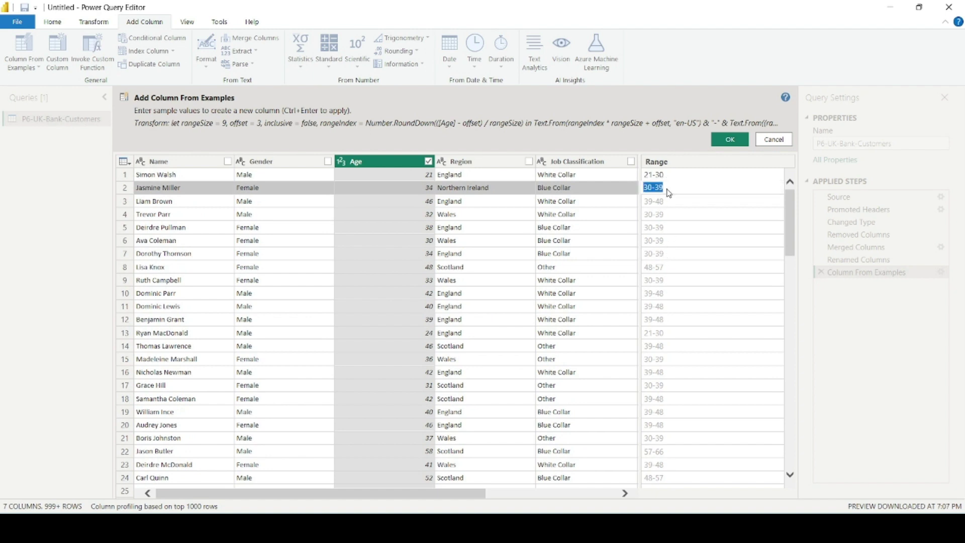
pyautogui.write('31-40')
pyautogui.press('Return')
pyautogui.scroll(-13, 671, 281)
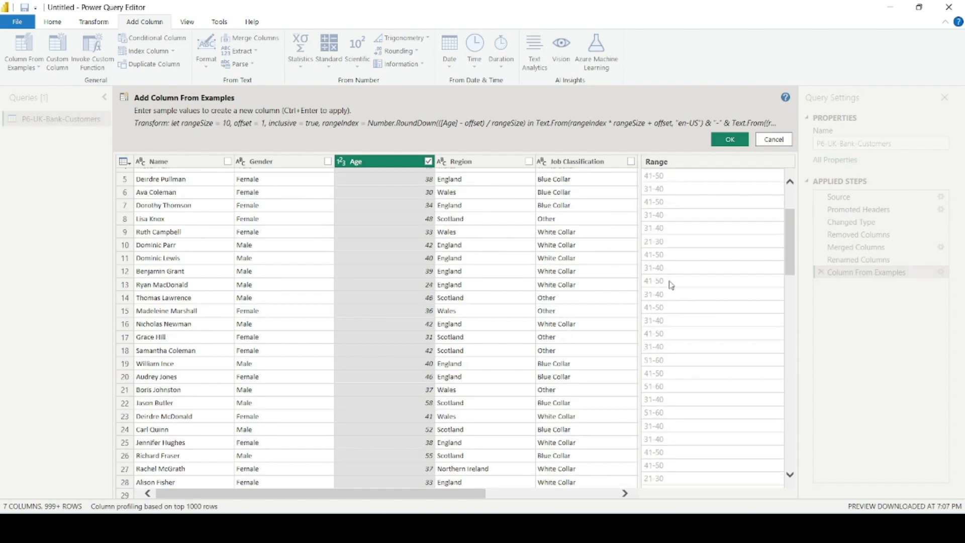
pyautogui.scroll(13, 671, 290)
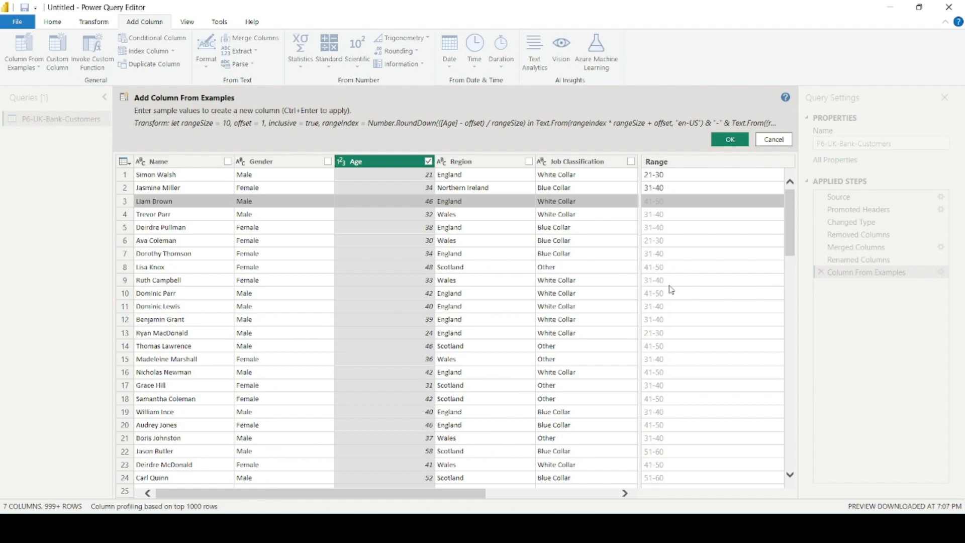
pyautogui.scroll(-3, 673, 288)
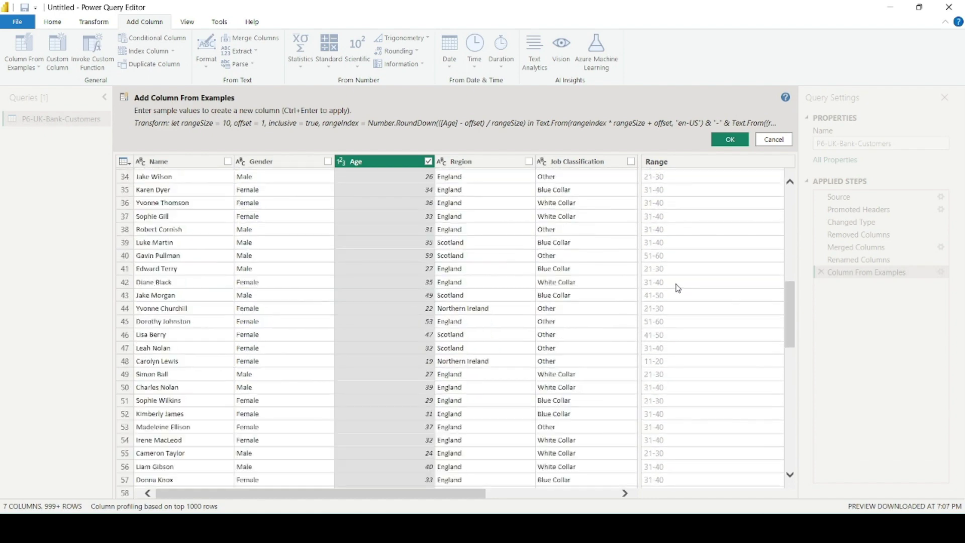
pyautogui.scroll(-20, 678, 288)
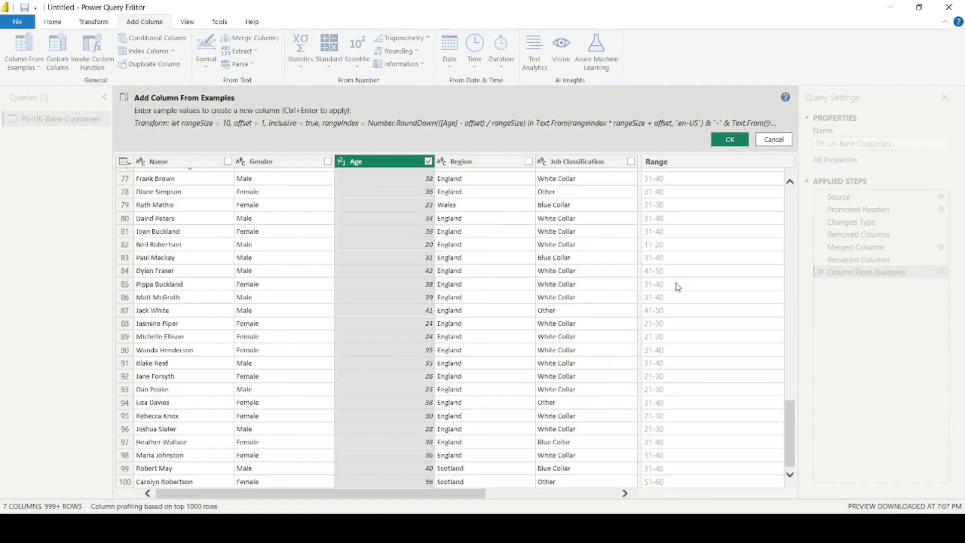
pyautogui.scroll(20, 719, 282)
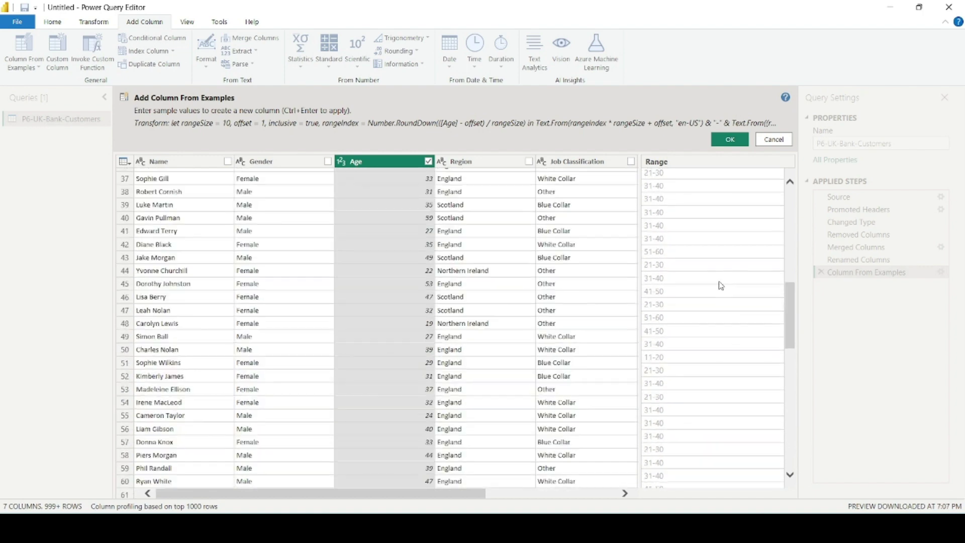
pyautogui.click(735, 139)
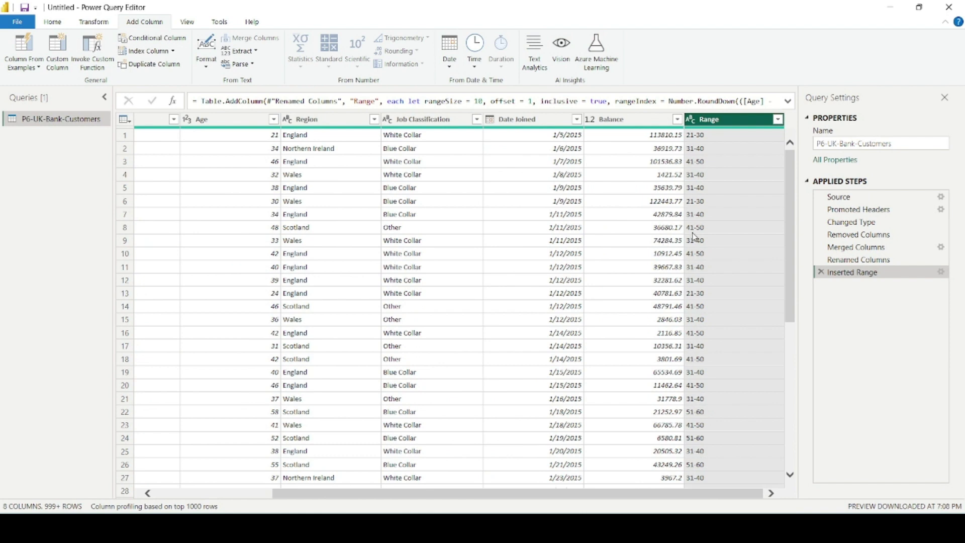
# Apply the Range column's filter with all values selected and rename the column as Age Group.
pyautogui.click(778, 119)
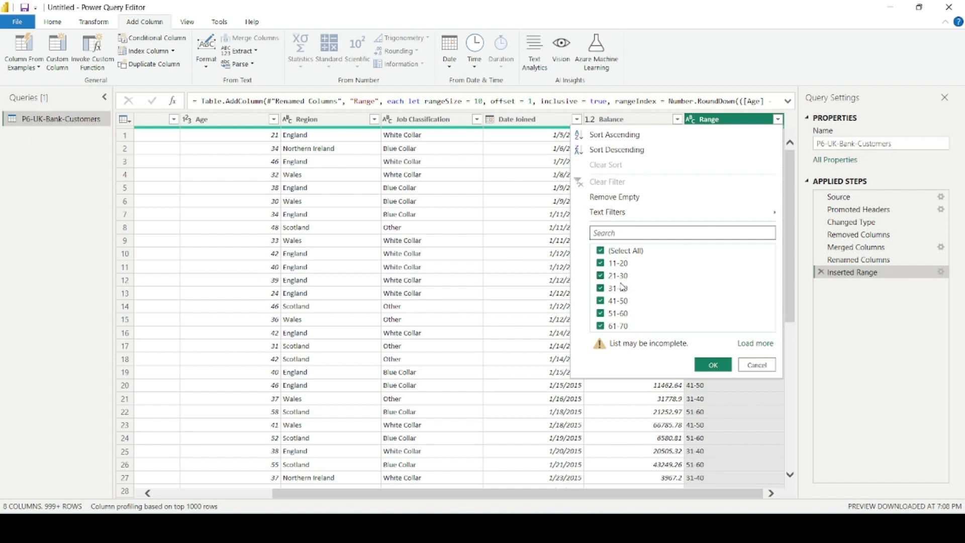
pyautogui.click(712, 365)
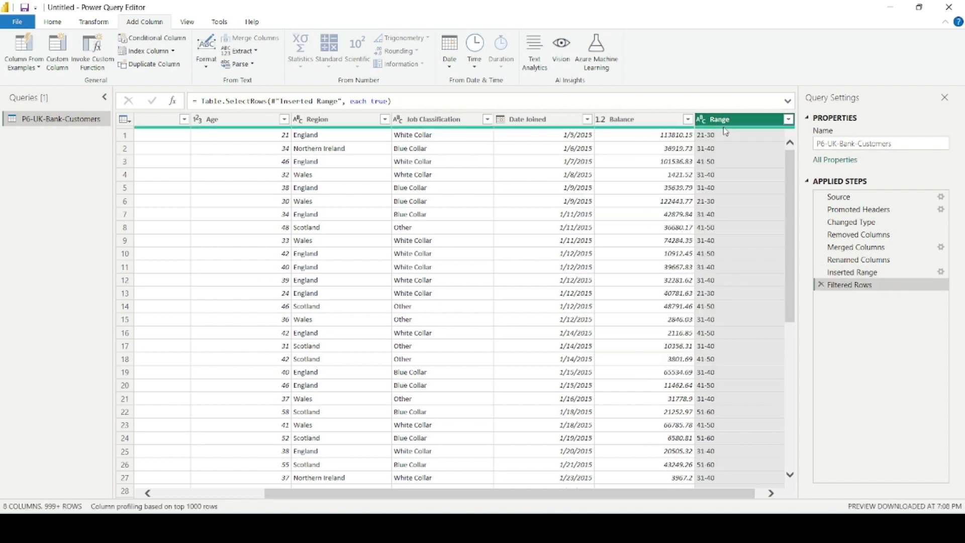
pyautogui.doubleClick(725, 121)
pyautogui.write('Age Group')
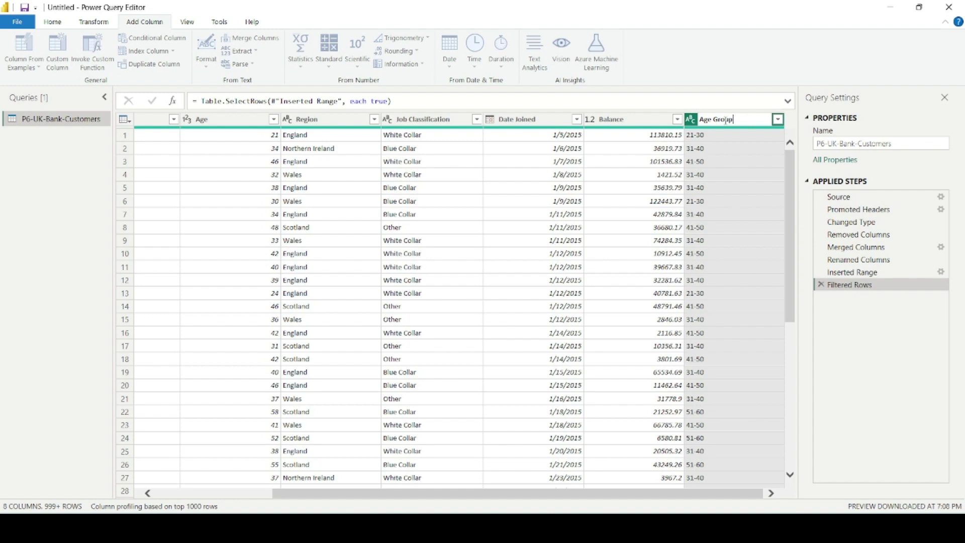
pyautogui.press('Return')
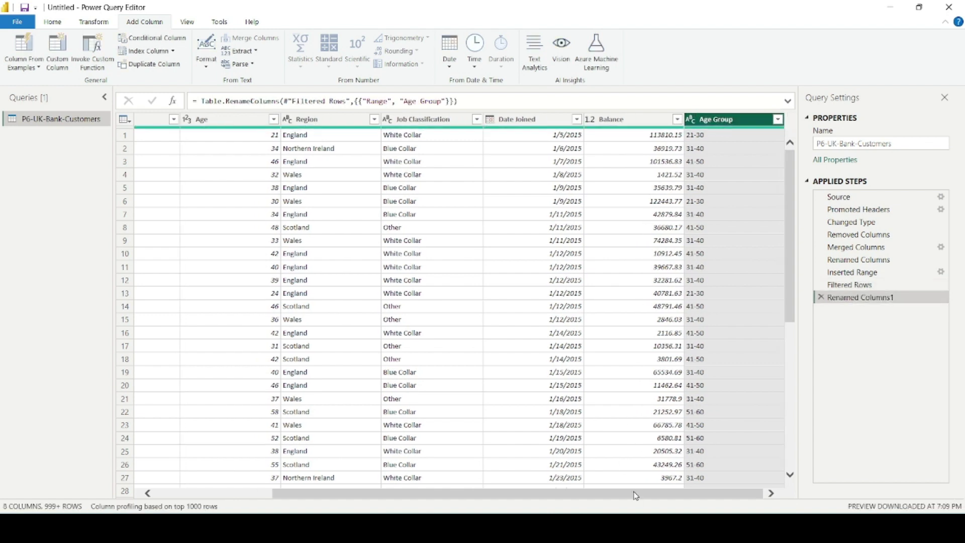
# Review the columns from Name to Age Group and rename the query as Bank Data Analysis.
pyautogui.moveTo(635, 495); pyautogui.dragTo(298, 482)
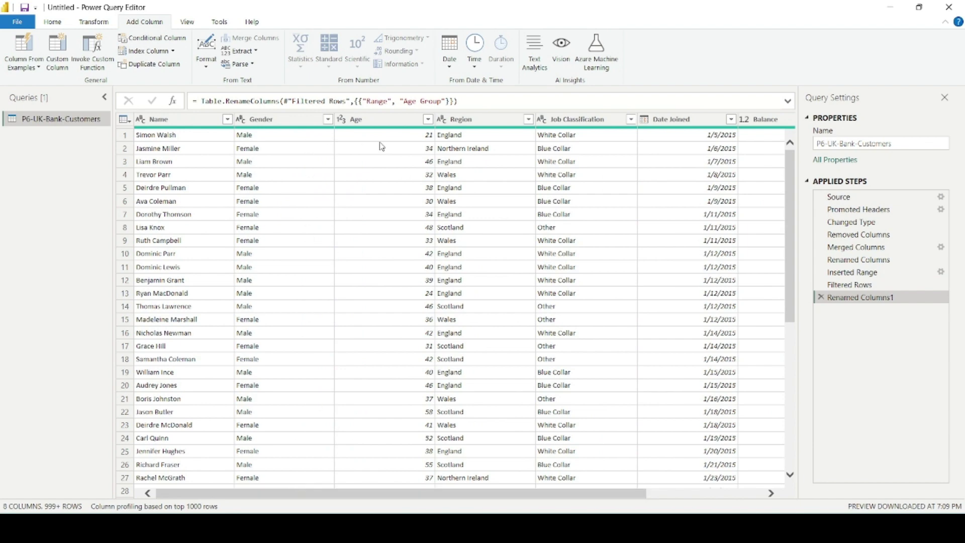
pyautogui.moveTo(364, 495); pyautogui.dragTo(623, 483)
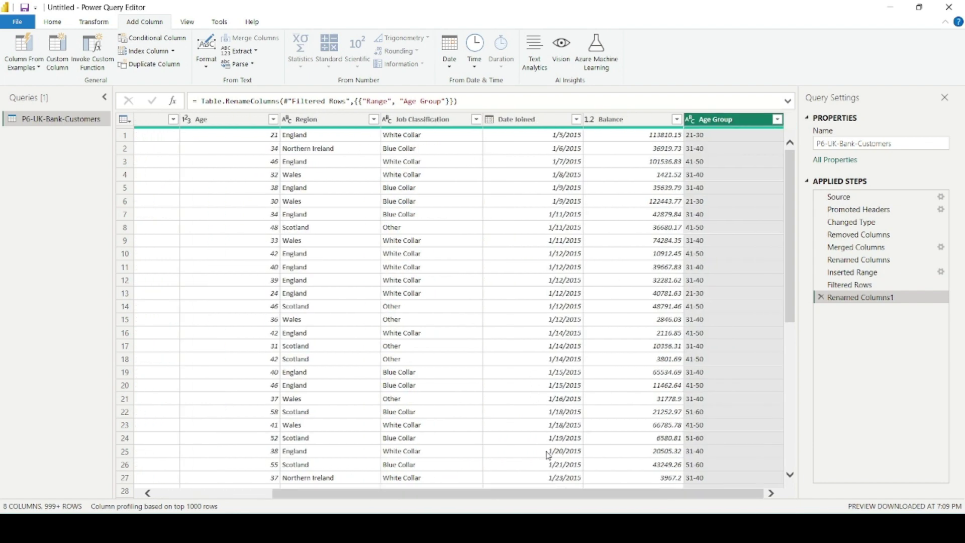
pyautogui.moveTo(552, 498); pyautogui.dragTo(435, 496)
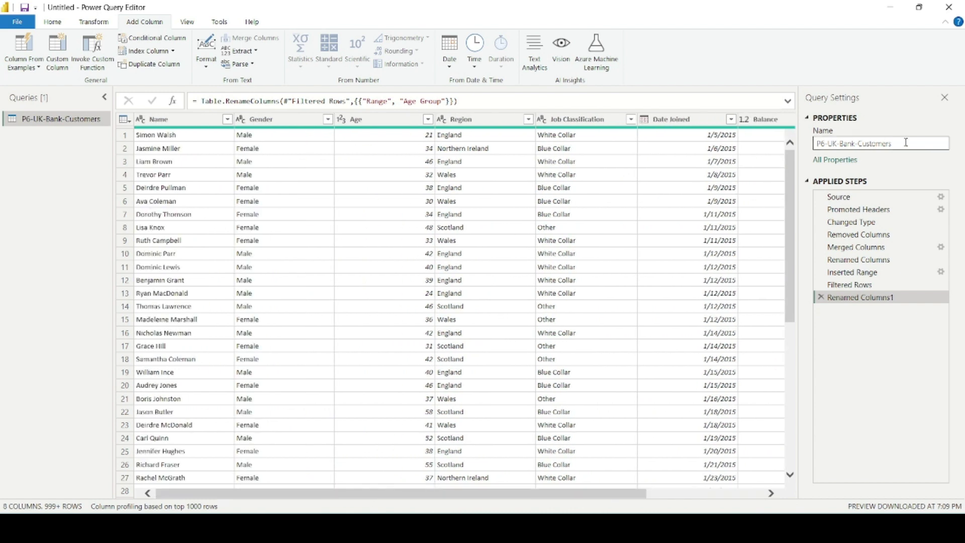
pyautogui.click(877, 145)
pyautogui.doubleClick(877, 147)
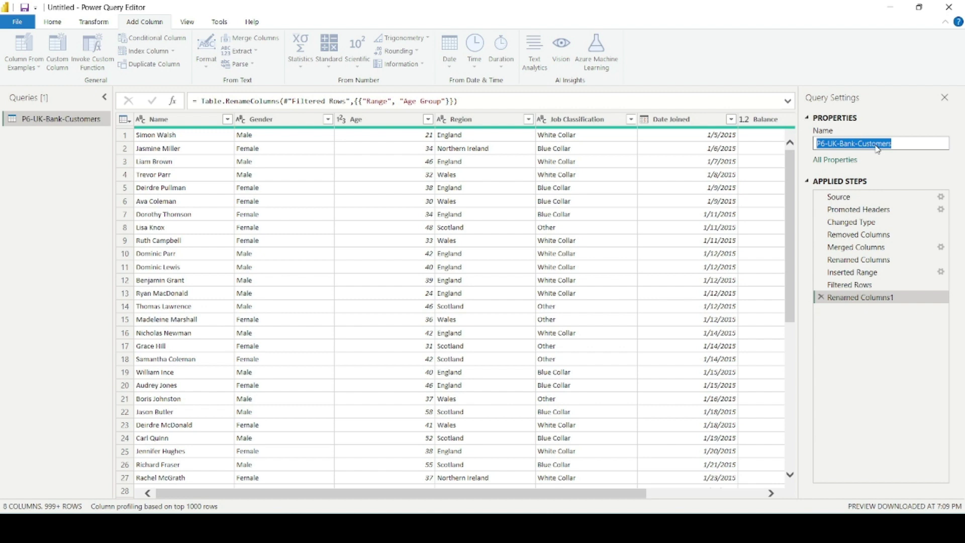
pyautogui.write('Bank Data Analysis')
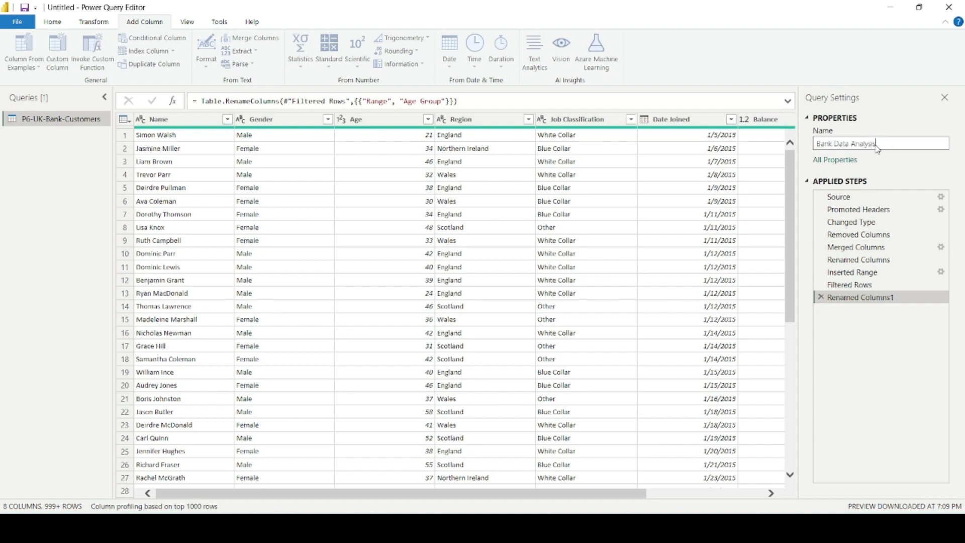
pyautogui.press('Return')
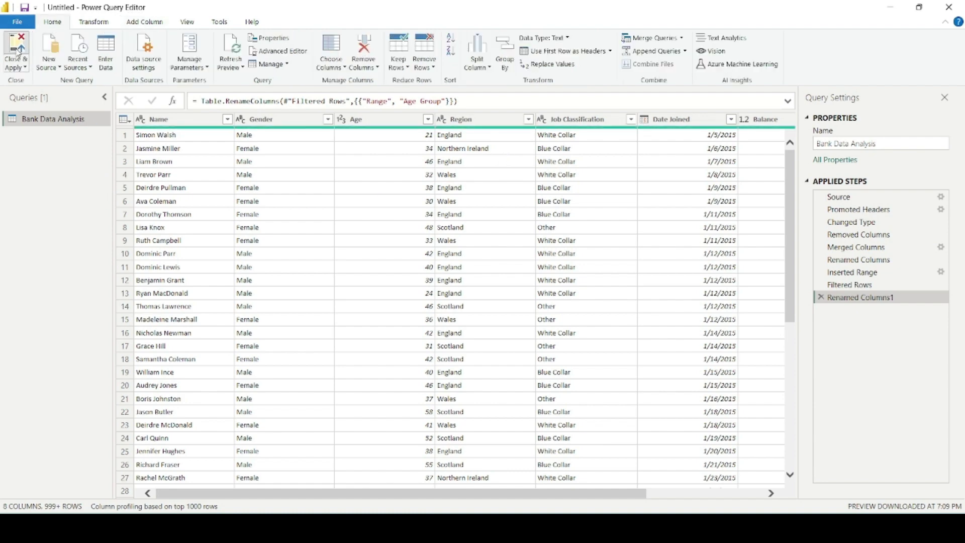
# Close and apply the query changes, and expand the Bank Data Analysis table's field list in the report.
pyautogui.click(23, 51)
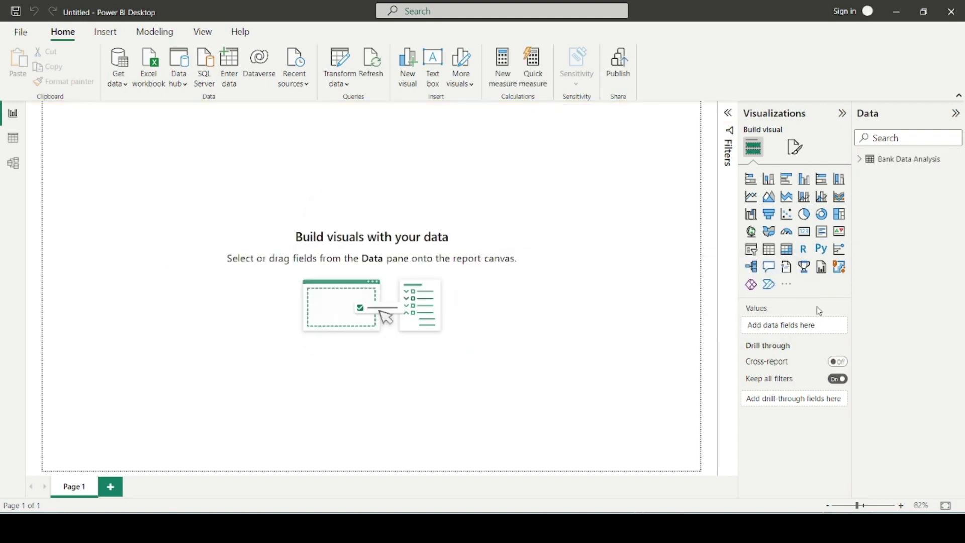
pyautogui.click(875, 161)
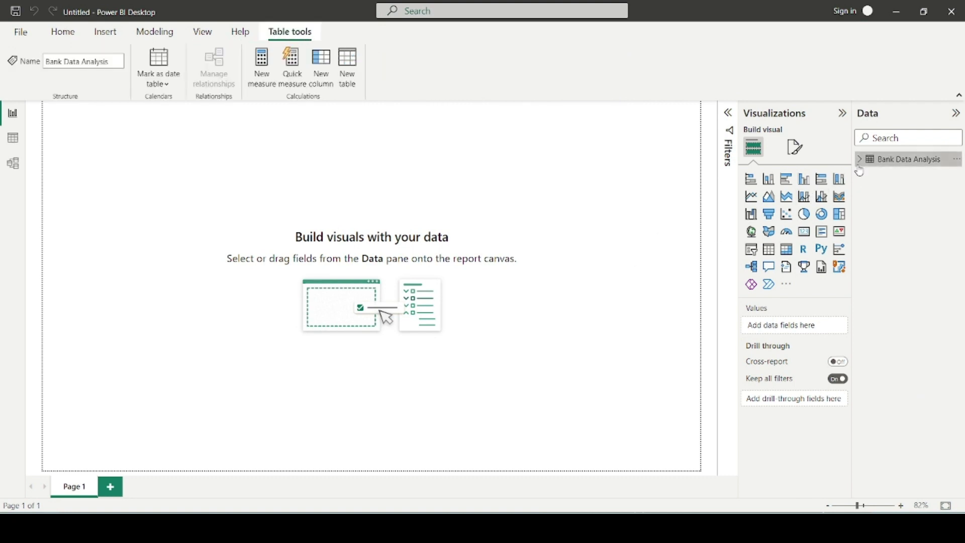
pyautogui.moveTo(860, 172)
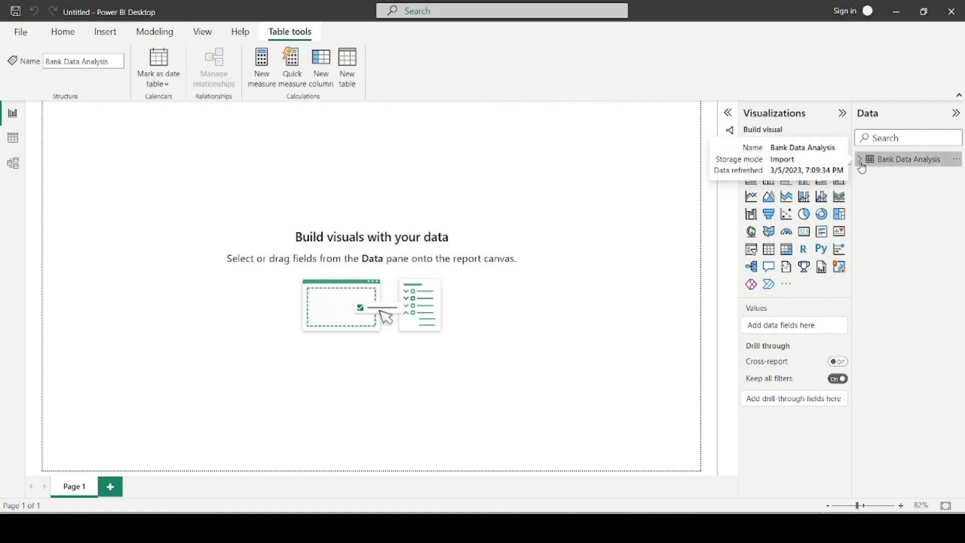
pyautogui.click(860, 161)
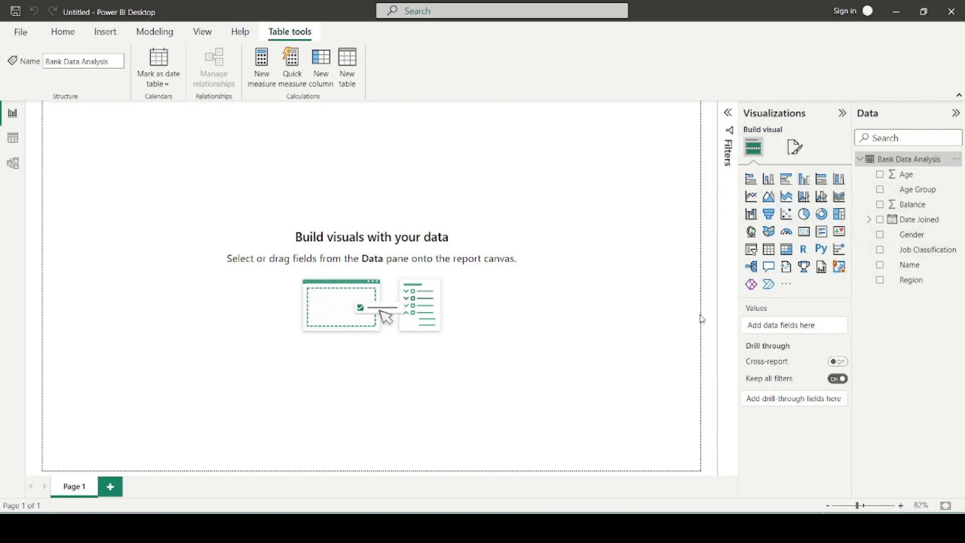
pyautogui.click(682, 296)
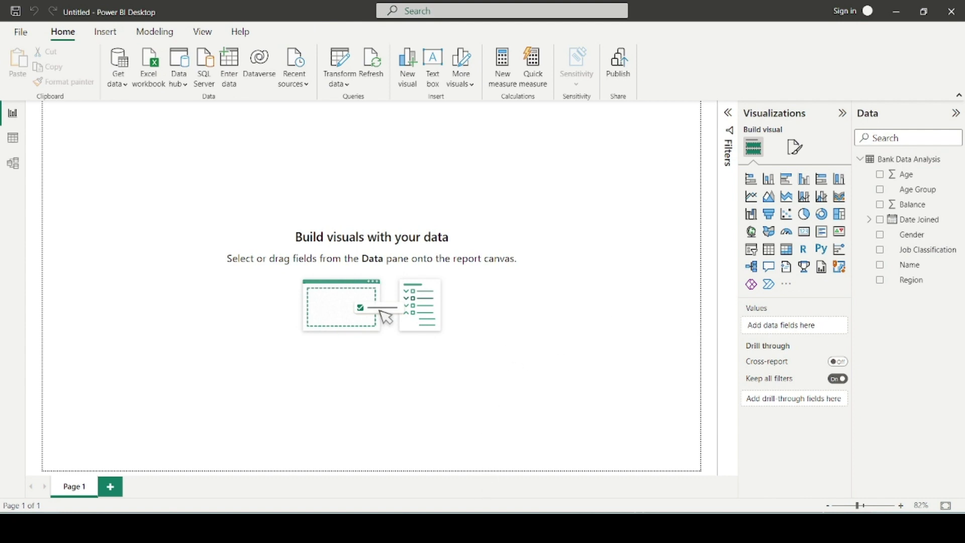
# Check the first item in the Objectives notes in Notepad and return to the Power BI report.
pyautogui.hotkey('alt', 'Tab')
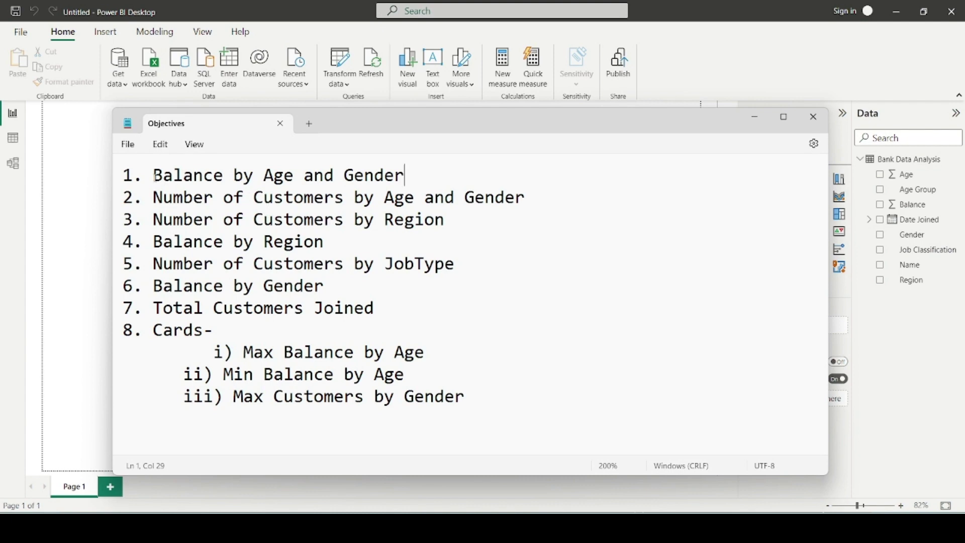
pyautogui.moveTo(154, 177); pyautogui.dragTo(381, 172)
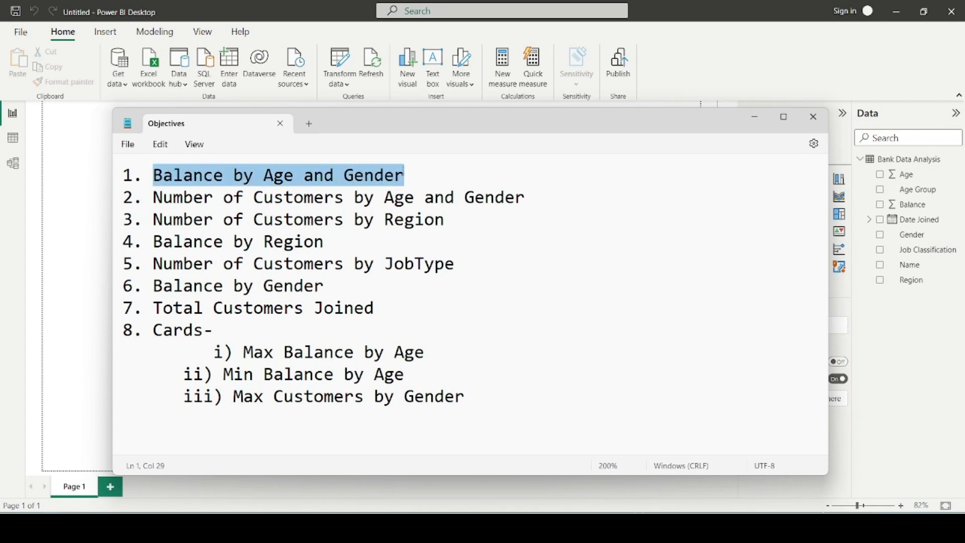
pyautogui.click(97, 252)
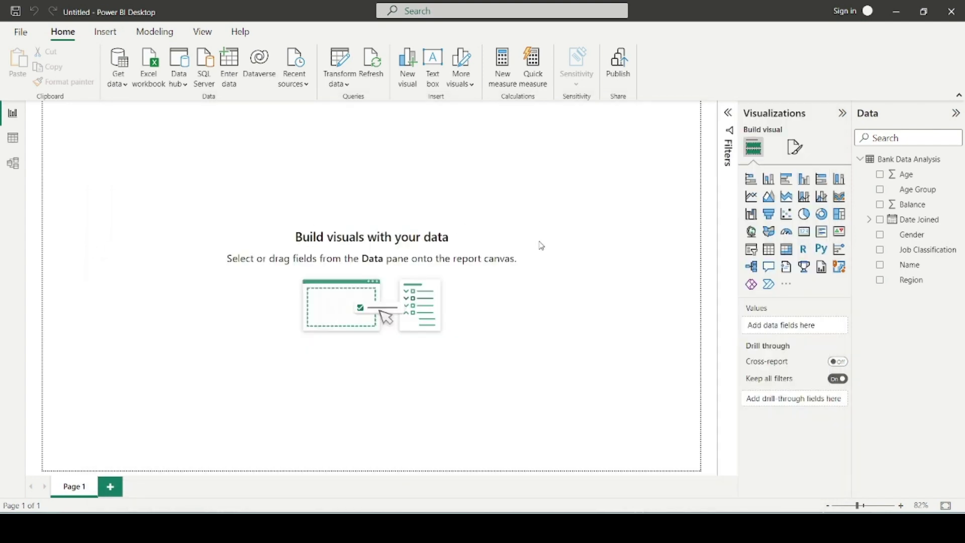
# Add an empty line chart in the upper-left corner of the report page and open it in focus mode.
pyautogui.click(752, 197)
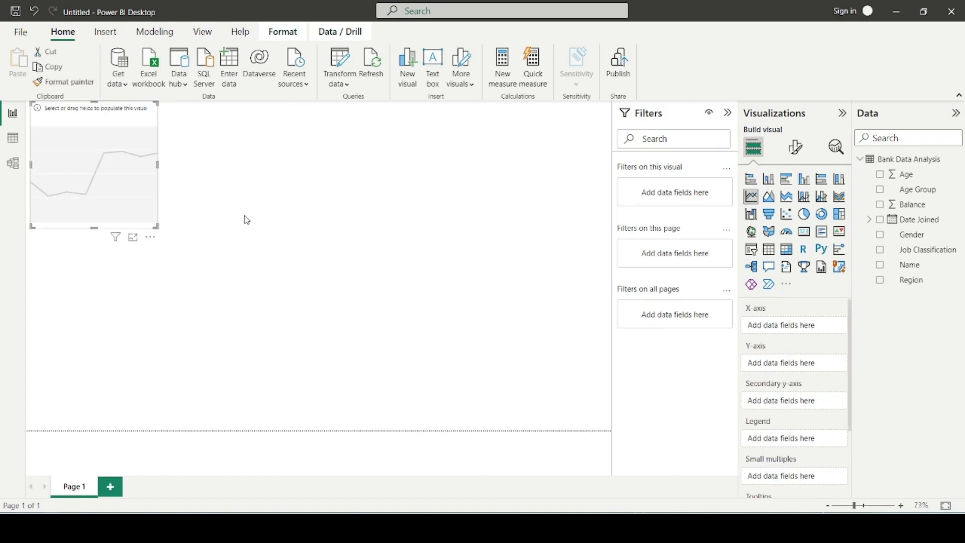
pyautogui.moveTo(160, 183); pyautogui.dragTo(118, 177)
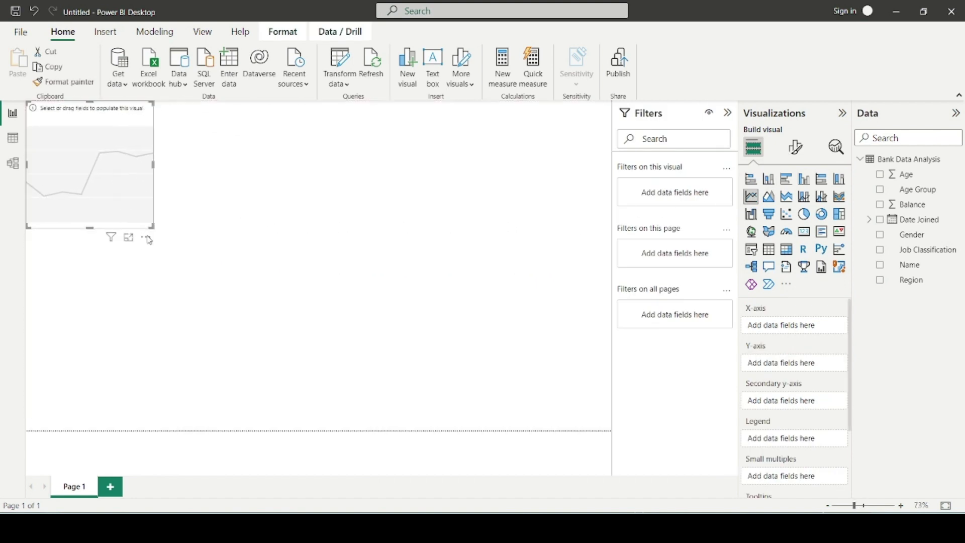
pyautogui.click(128, 238)
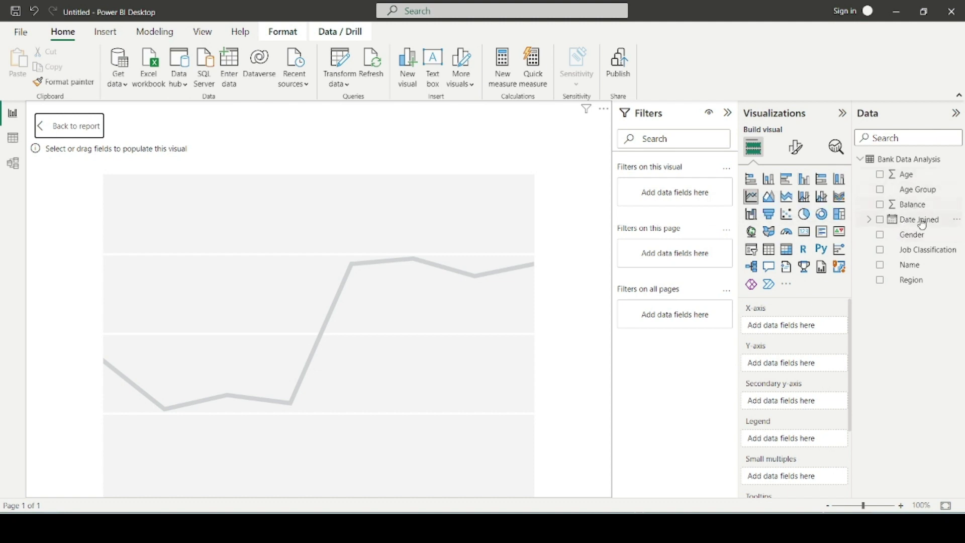
# Plot Age on the chart's x-axis, Balance on the y-axis and Gender on the secondary y-axis.
pyautogui.moveTo(920, 238); pyautogui.dragTo(808, 329)
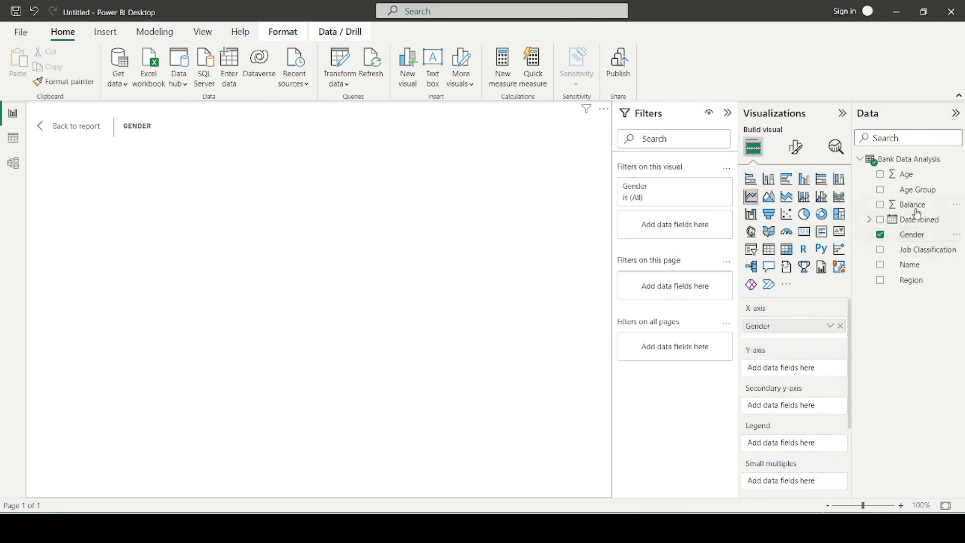
pyautogui.moveTo(919, 204)
pyautogui.mouseDown()
pyautogui.moveTo(814, 327)
pyautogui.moveTo(805, 363)
pyautogui.mouseUp()
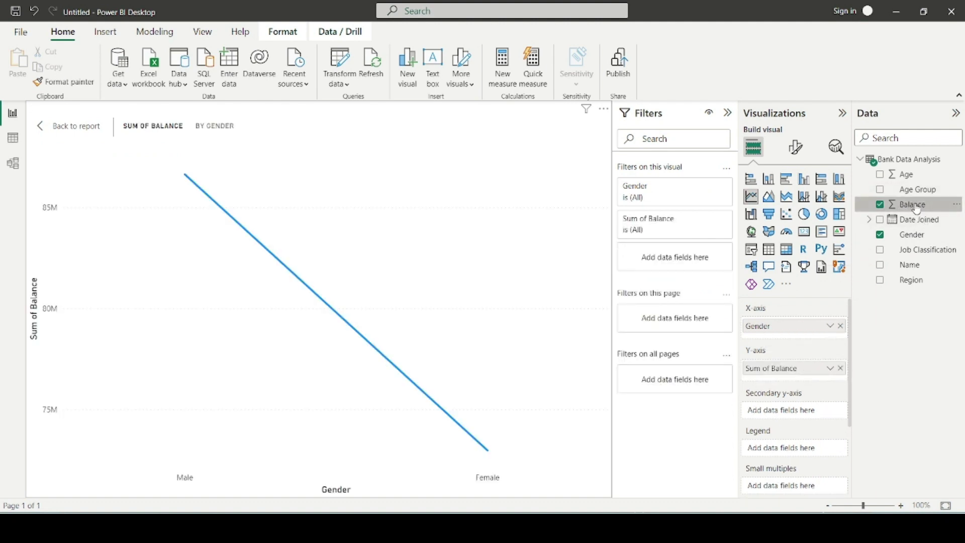
pyautogui.moveTo(907, 174); pyautogui.dragTo(807, 410)
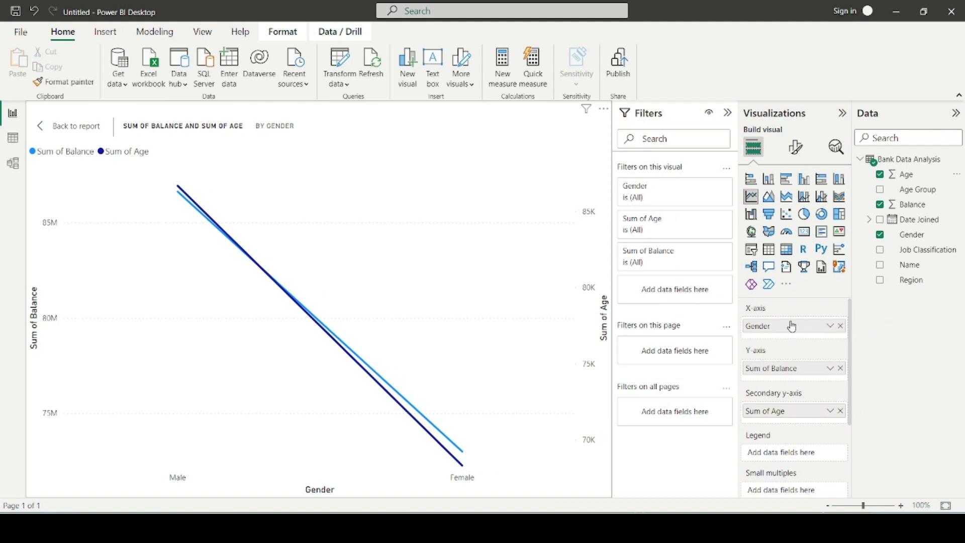
pyautogui.moveTo(791, 326)
pyautogui.mouseDown()
pyautogui.moveTo(794, 418)
pyautogui.moveTo(785, 327)
pyautogui.mouseUp()
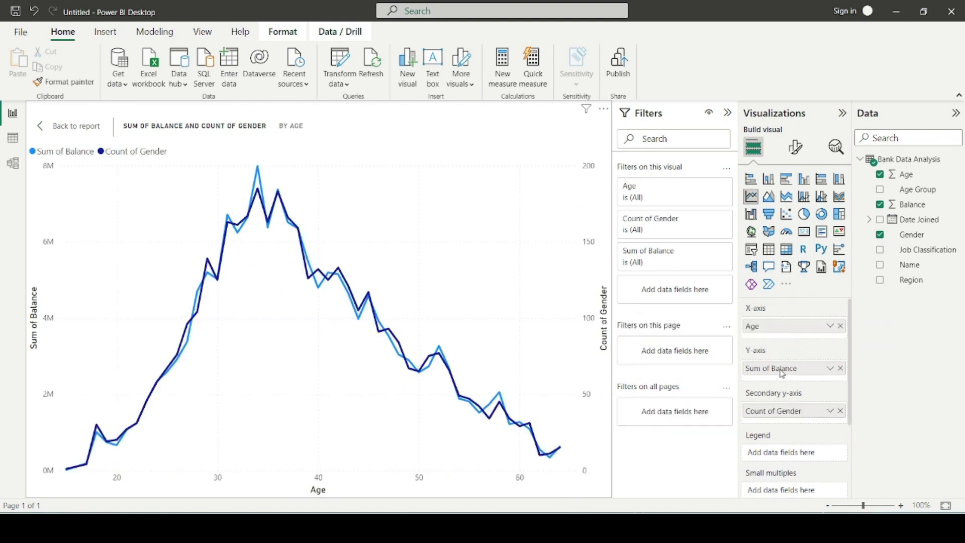
# Try Balance on the x-axis with Age as the legend, and return Age to the x-axis and Balance to the y-axis.
pyautogui.moveTo(794, 372); pyautogui.dragTo(787, 336)
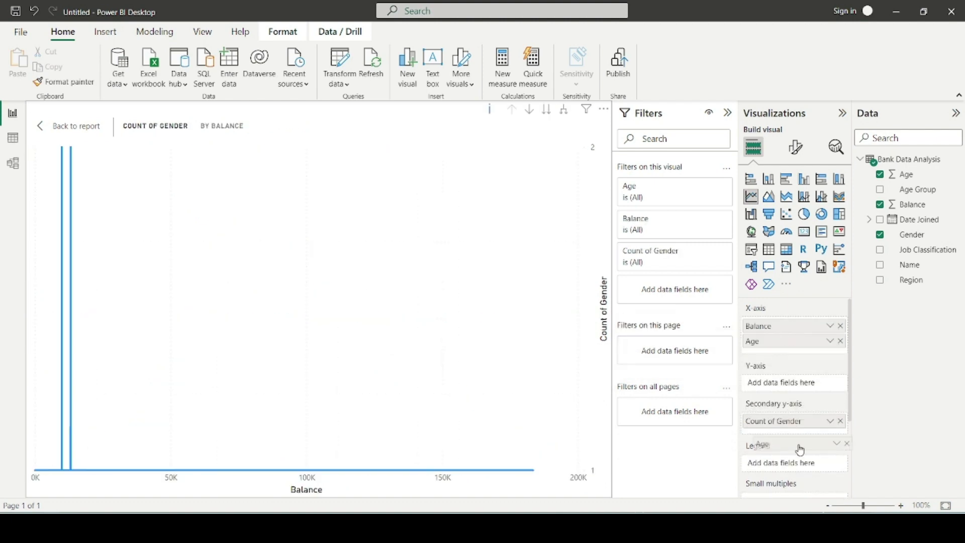
pyautogui.moveTo(792, 351); pyautogui.dragTo(792, 464)
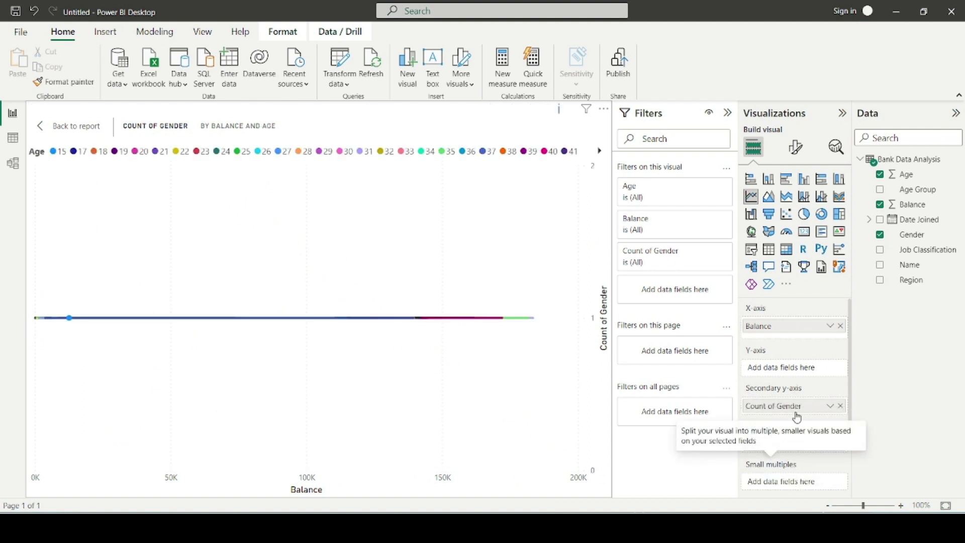
pyautogui.moveTo(827, 445); pyautogui.dragTo(794, 391)
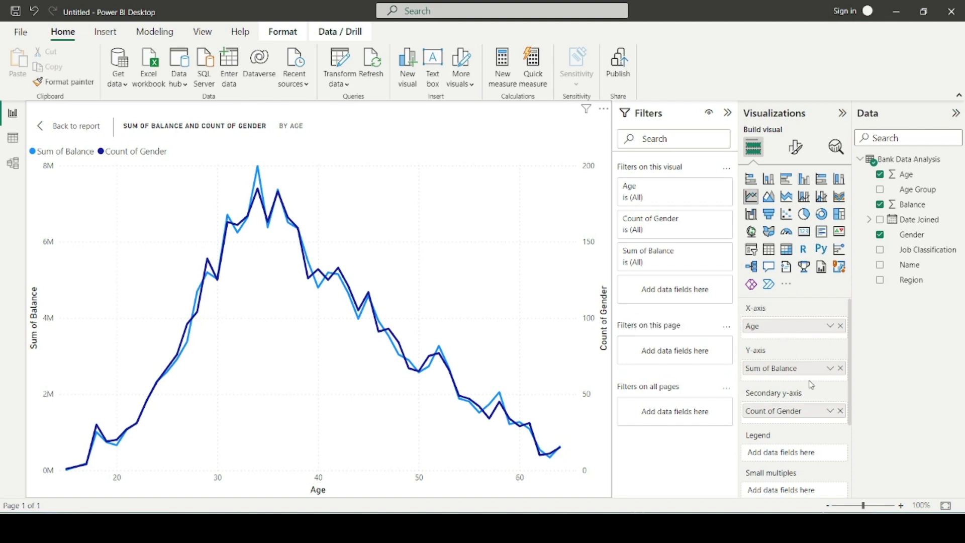
# Move Gender from the secondary y-axis to the line chart's legend.
pyautogui.click(830, 411)
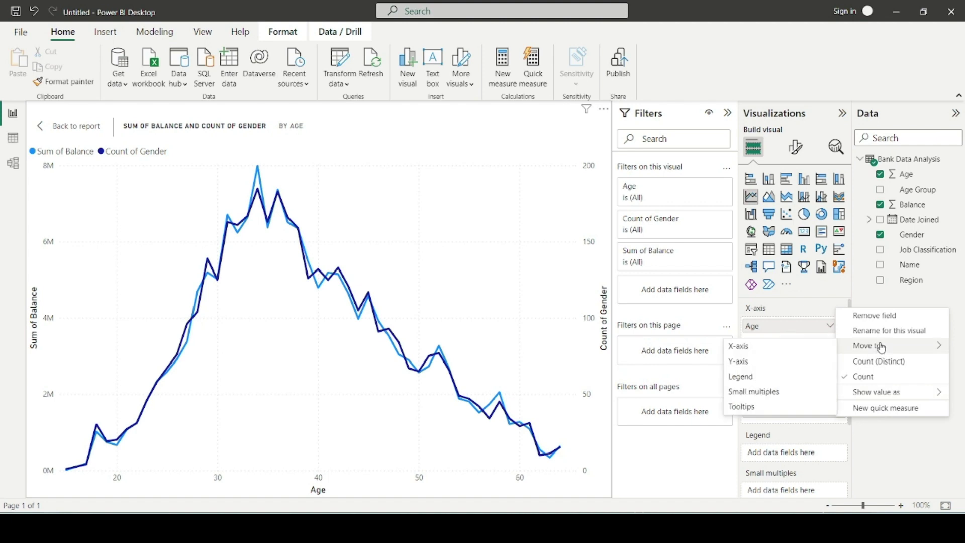
pyautogui.click(889, 437)
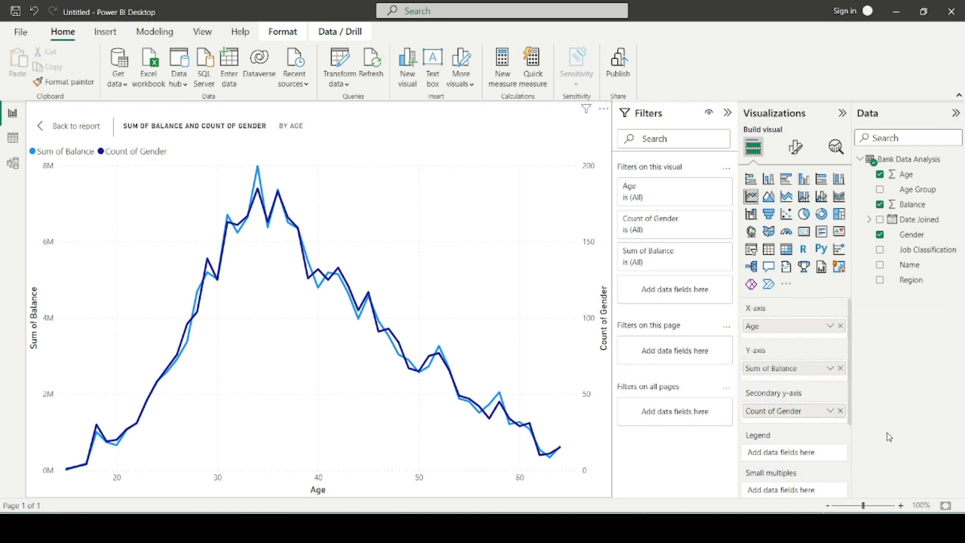
pyautogui.moveTo(790, 420); pyautogui.dragTo(801, 451)
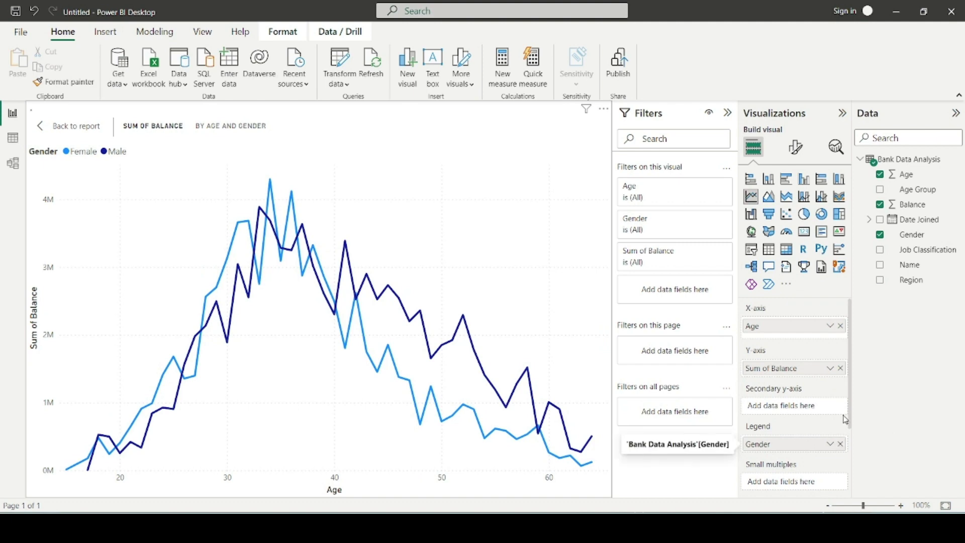
# Remove the Gender, Balance and Age fields from the line chart.
pyautogui.click(840, 443)
pyautogui.click(840, 368)
pyautogui.click(841, 325)
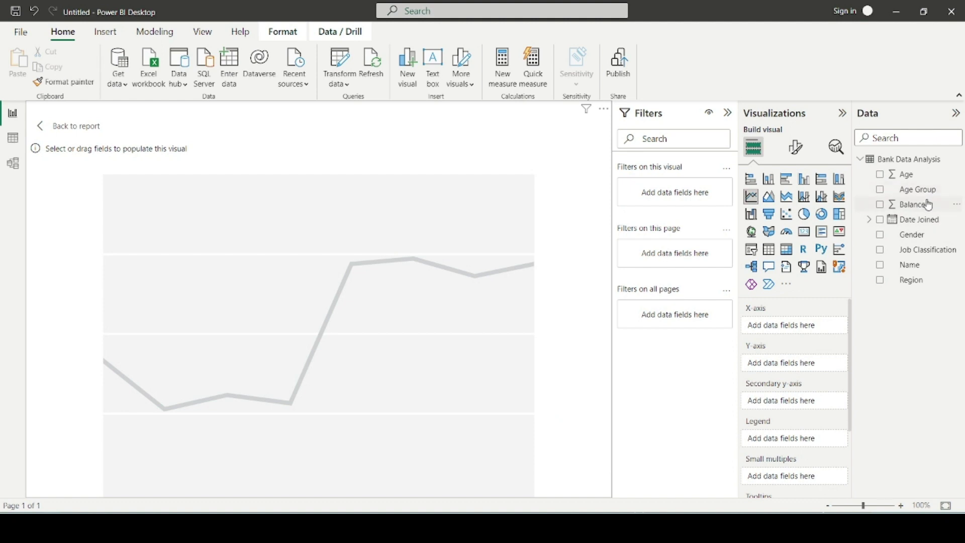
# Build the line chart with Balance on the y-axis, Age on the x-axis and Gender as the legend.
pyautogui.moveTo(923, 206); pyautogui.dragTo(810, 362)
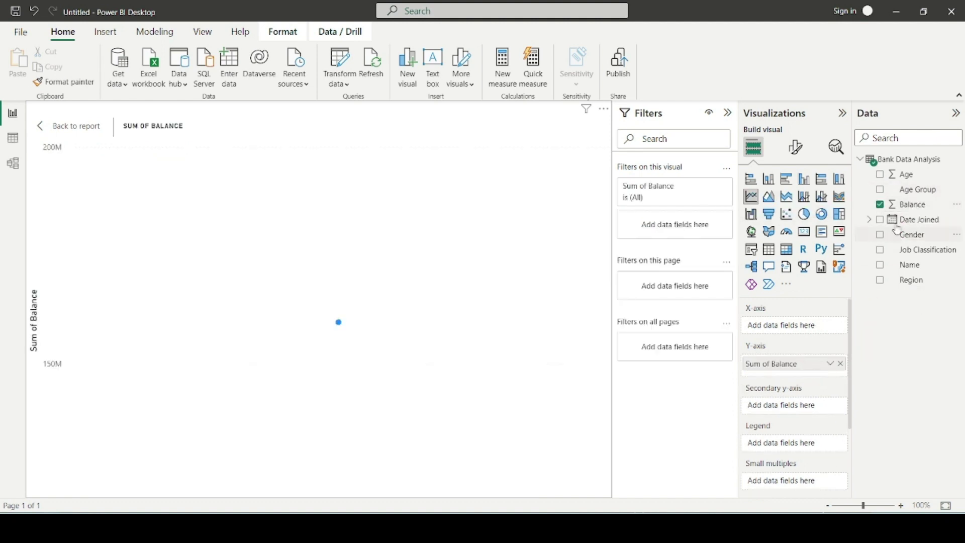
pyautogui.moveTo(907, 180); pyautogui.dragTo(789, 327)
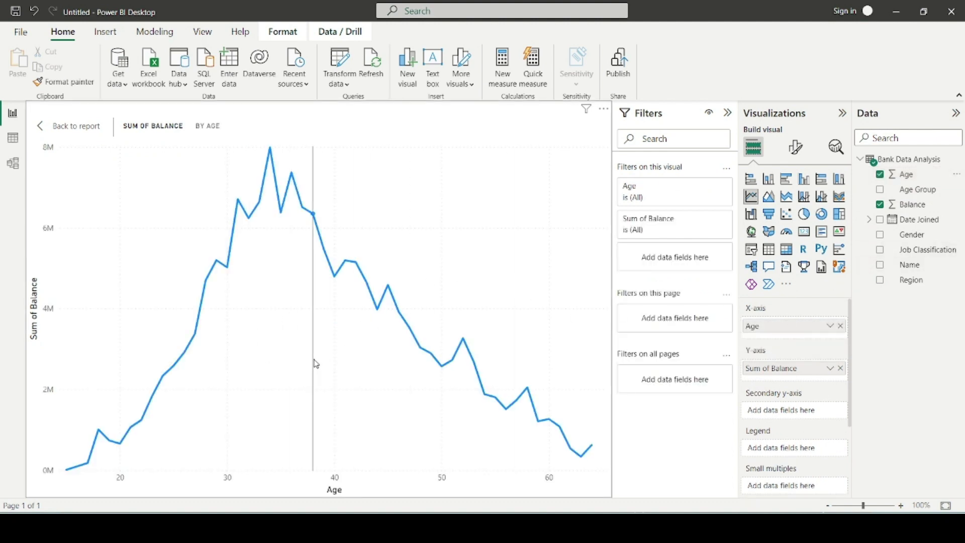
pyautogui.moveTo(283, 350)
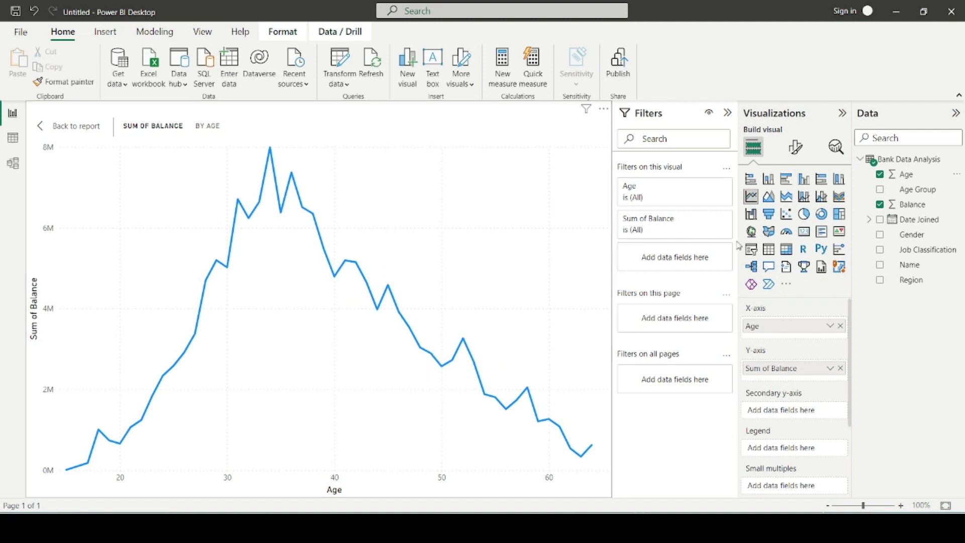
pyautogui.moveTo(918, 235); pyautogui.dragTo(800, 446)
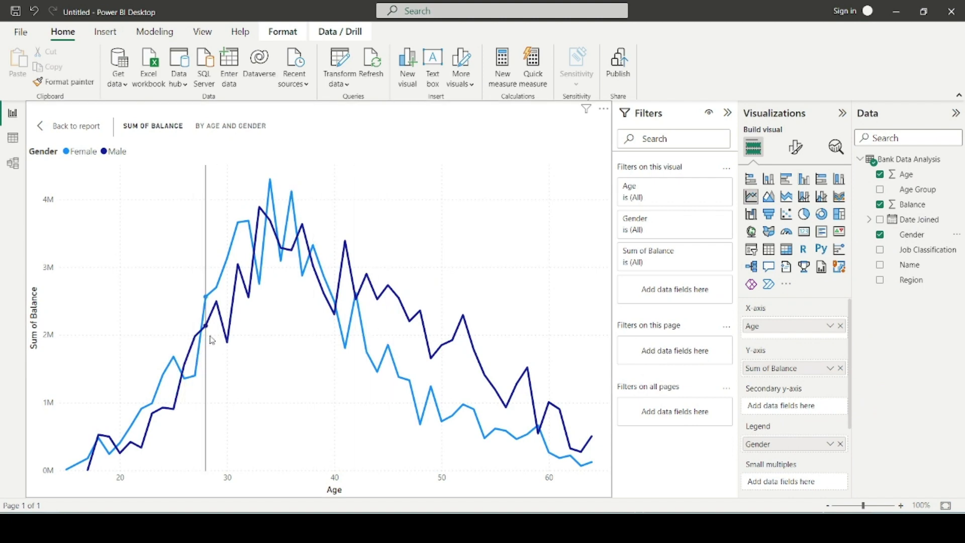
# Look through the line chart's visual formatting options, including Y-axis, Legend, Lines and Data labels.
pyautogui.click(799, 147)
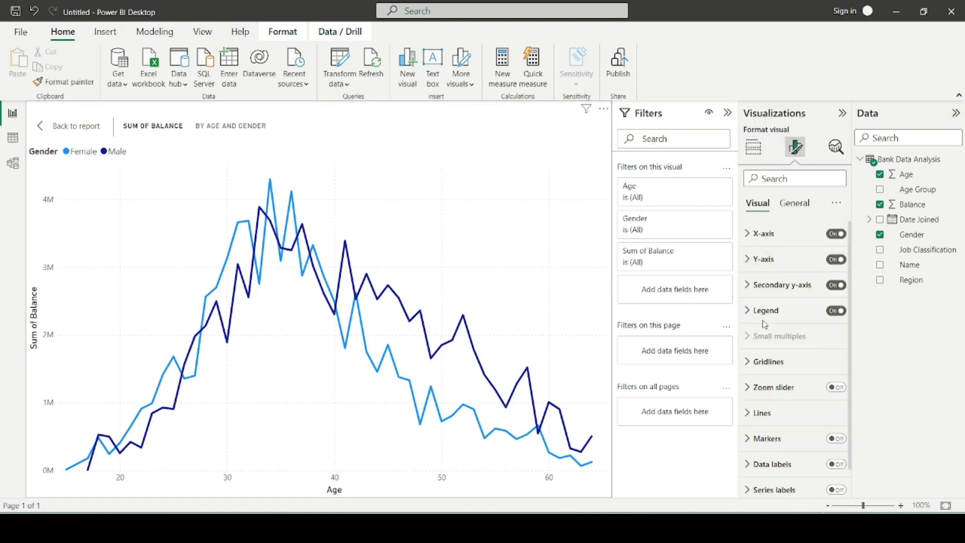
pyautogui.scroll(-1, 782, 384)
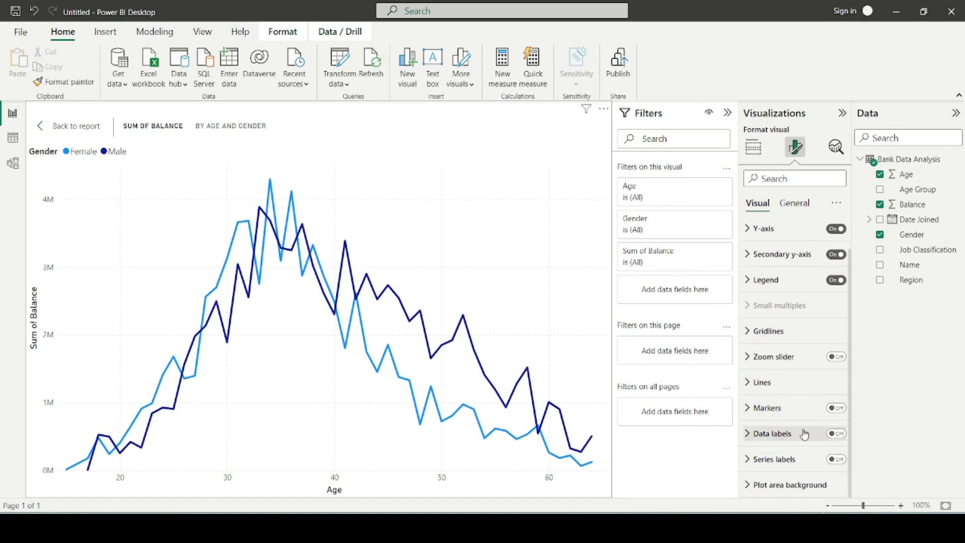
pyautogui.click(762, 383)
pyautogui.click(762, 300)
pyautogui.click(773, 434)
pyautogui.scroll(3, 777, 402)
pyautogui.click(773, 308)
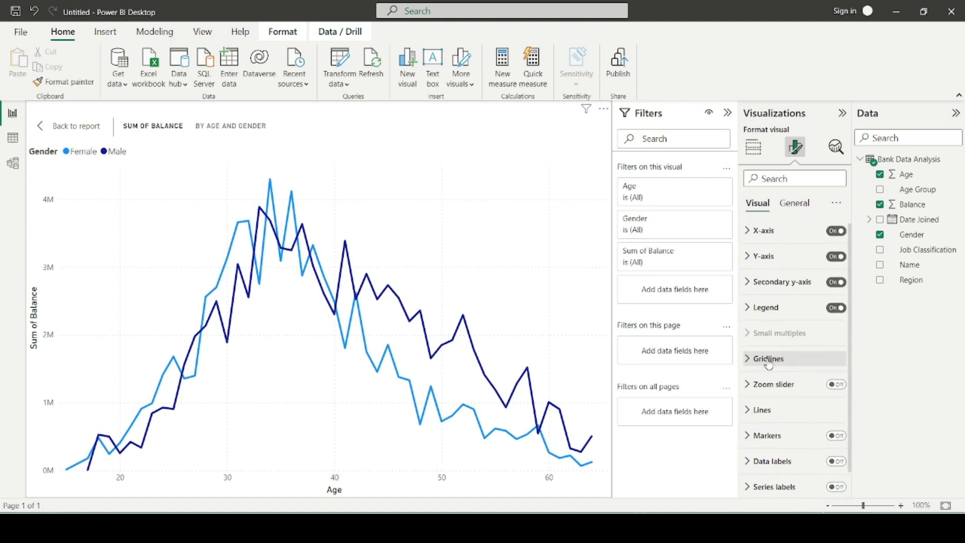
pyautogui.click(768, 258)
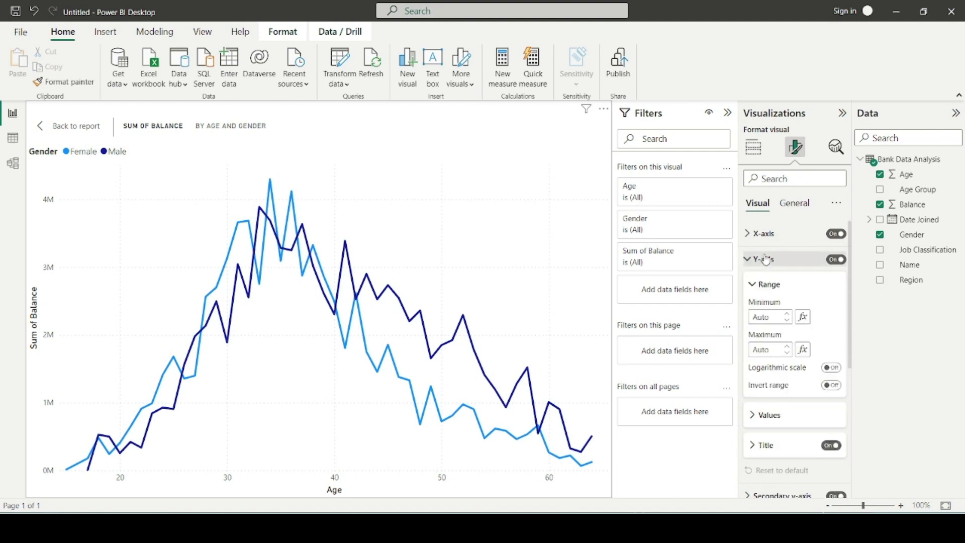
pyautogui.click(766, 258)
pyautogui.scroll(-1, 764, 271)
pyautogui.click(763, 280)
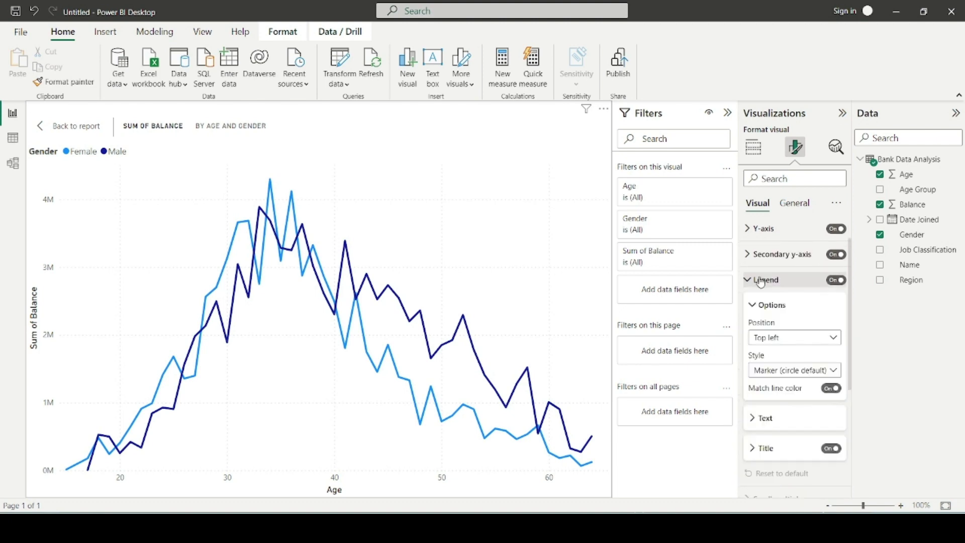
pyautogui.click(763, 280)
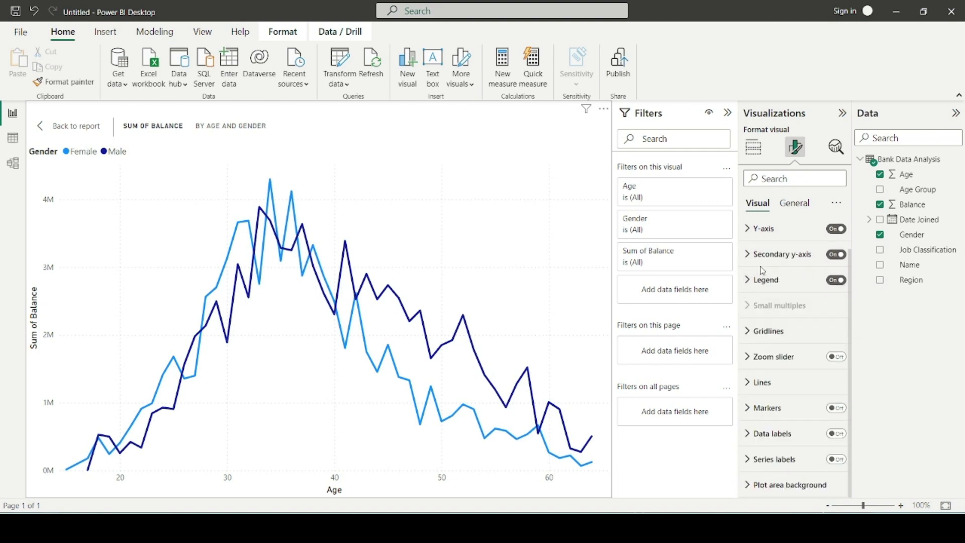
pyautogui.click(766, 259)
pyautogui.click(766, 259)
pyautogui.click(784, 433)
pyautogui.scroll(-5, 786, 443)
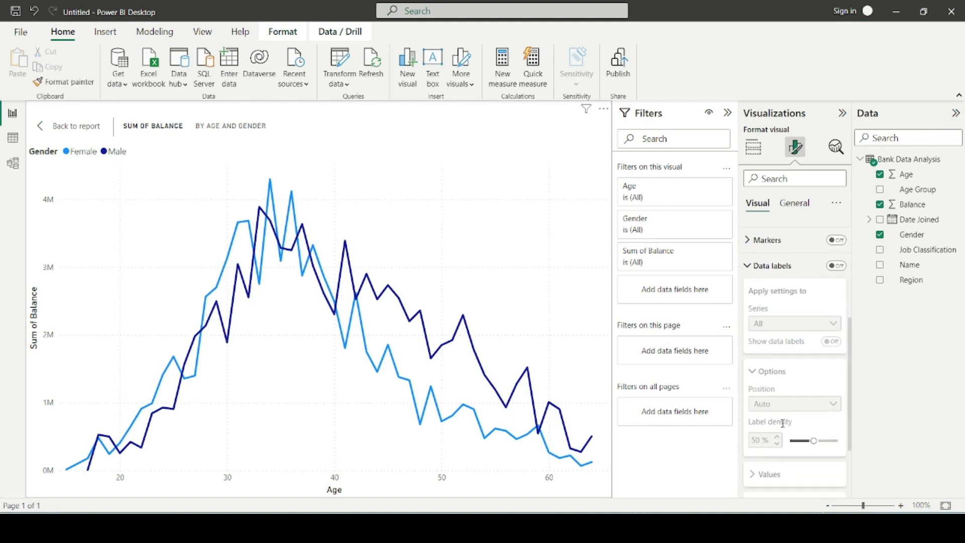
pyautogui.scroll(5, 792, 412)
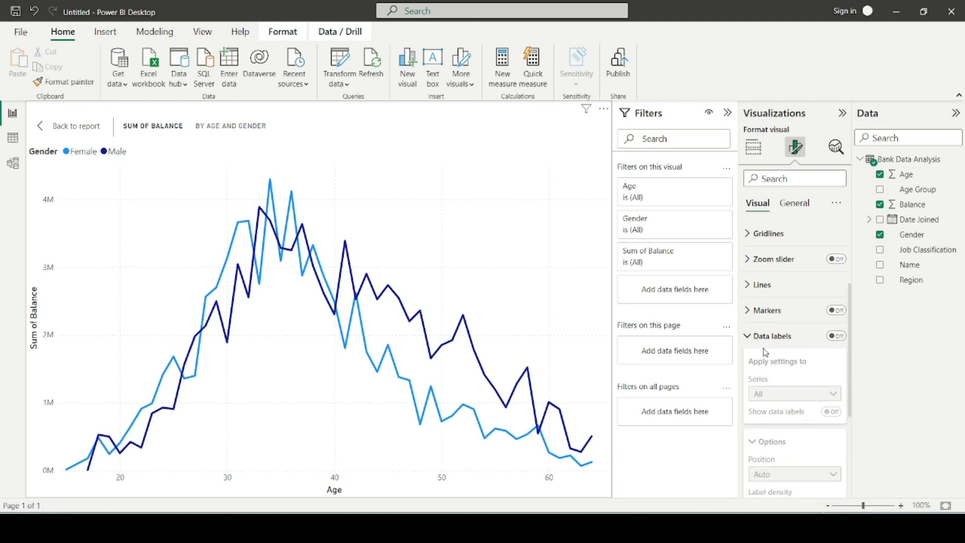
pyautogui.click(797, 396)
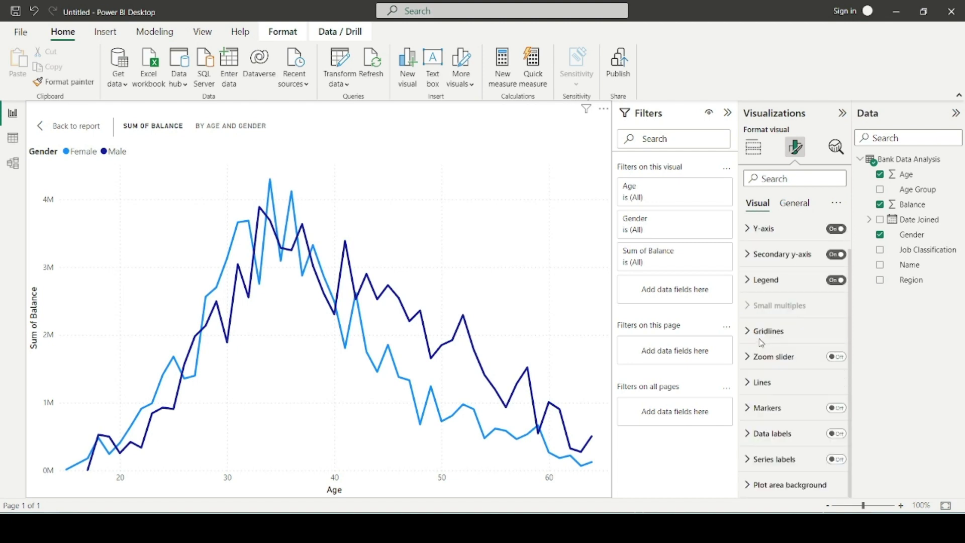
# Recolor the Female line in the line chart, trying black and settling on the darkest navy blue theme shade.
pyautogui.click(783, 387)
pyautogui.scroll(-4, 784, 392)
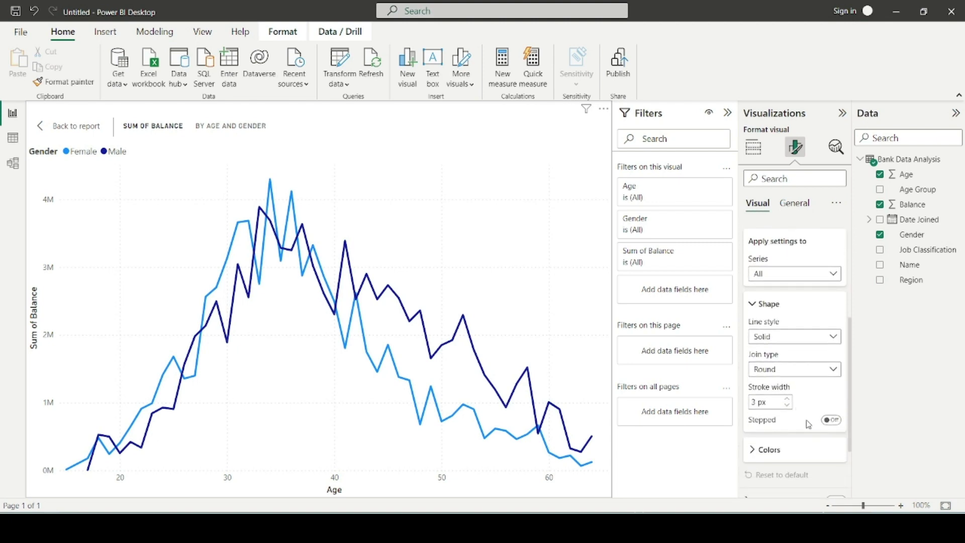
pyautogui.click(784, 453)
pyautogui.scroll(-3, 790, 387)
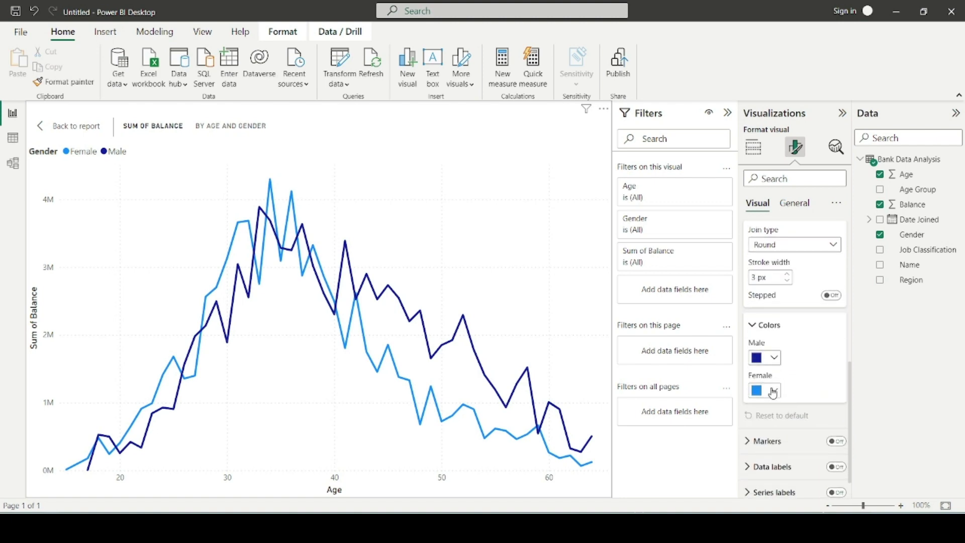
pyautogui.click(773, 394)
pyautogui.click(781, 336)
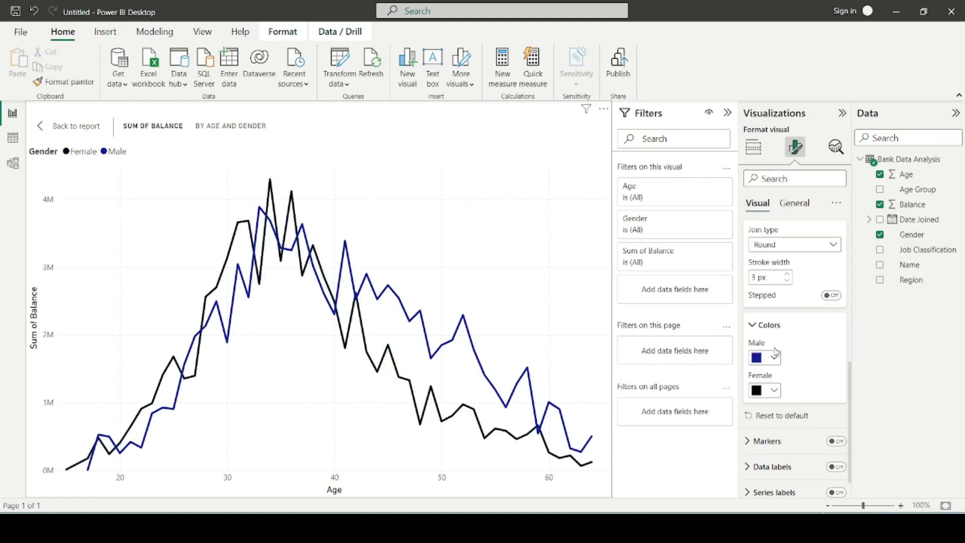
pyautogui.click(773, 392)
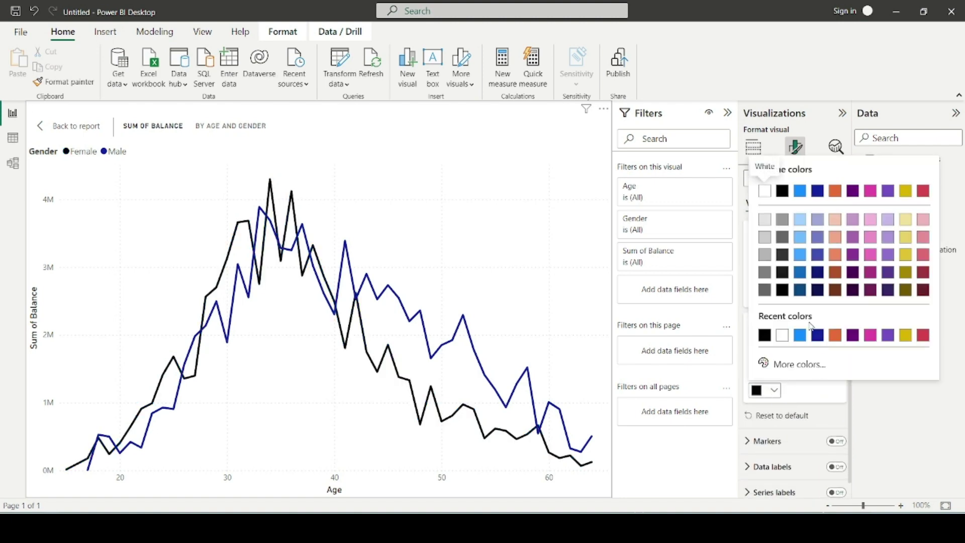
pyautogui.click(819, 290)
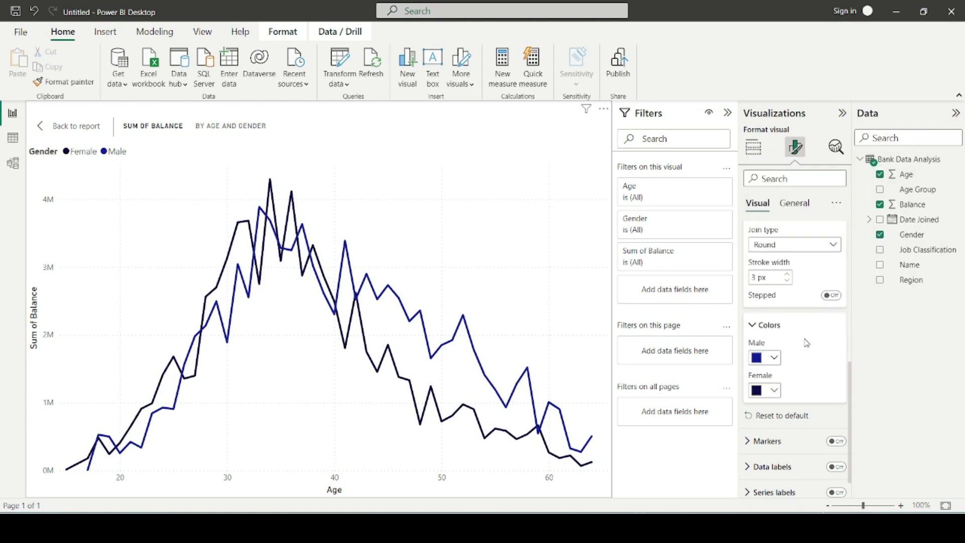
pyautogui.click(775, 391)
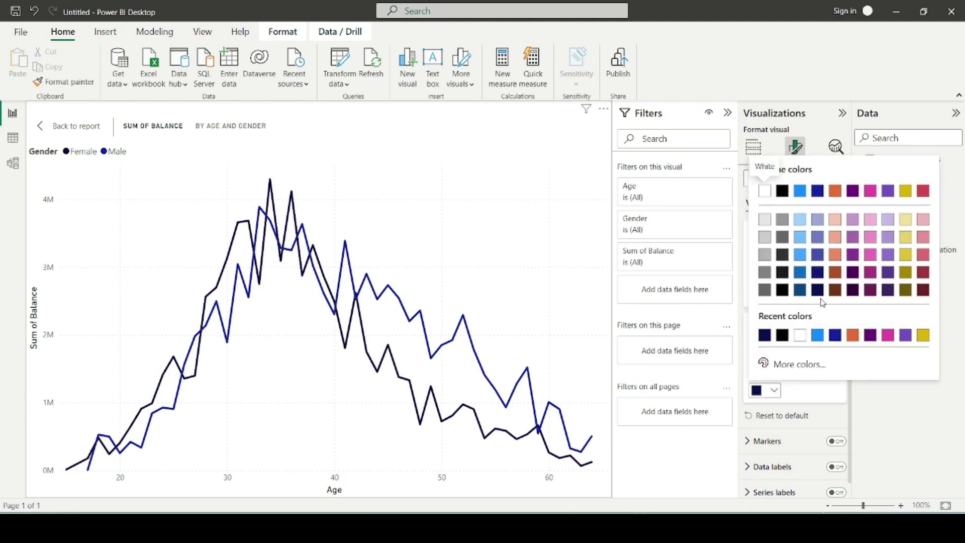
pyautogui.click(768, 337)
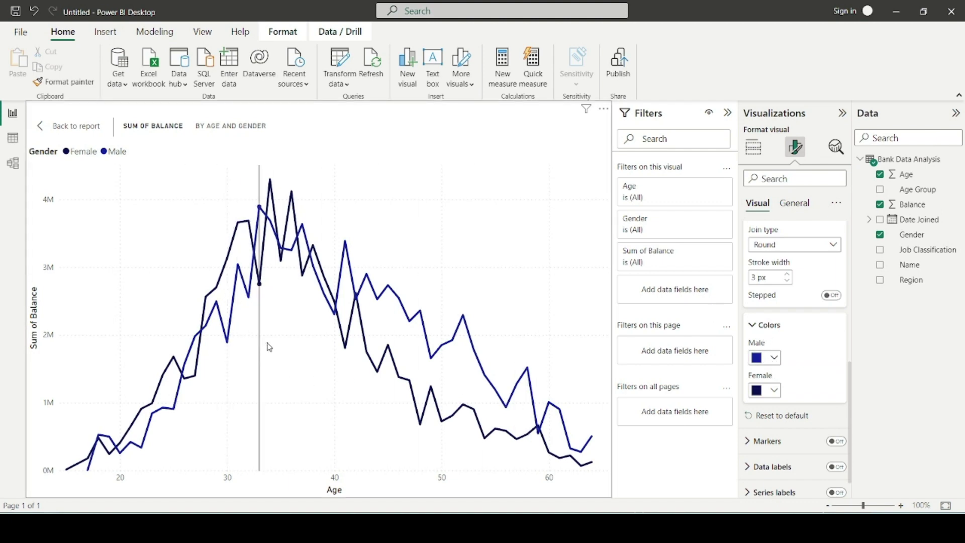
# Set the line chart's title text to "Balance by Age and Gender" and return to the chart's field settings.
pyautogui.click(794, 203)
pyautogui.click(767, 272)
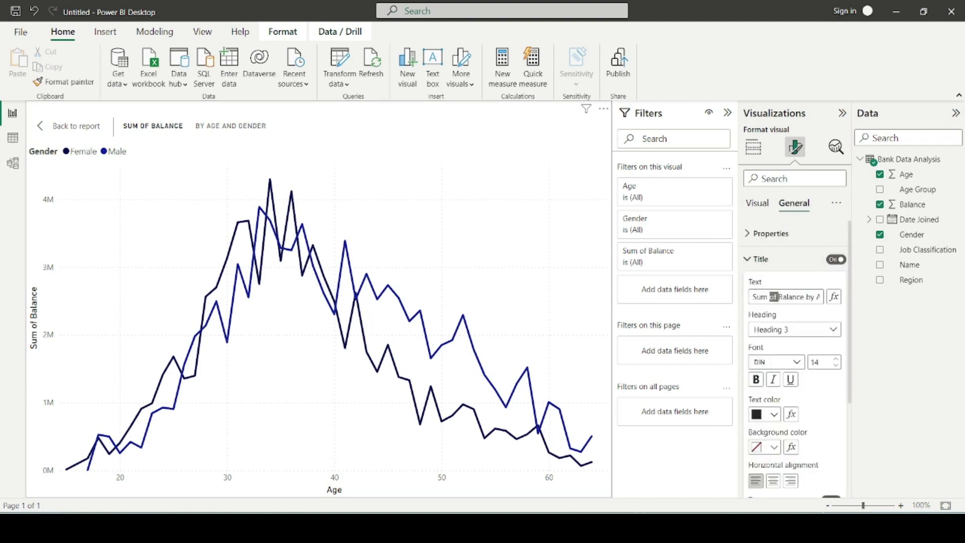
pyautogui.tripleClick(774, 296)
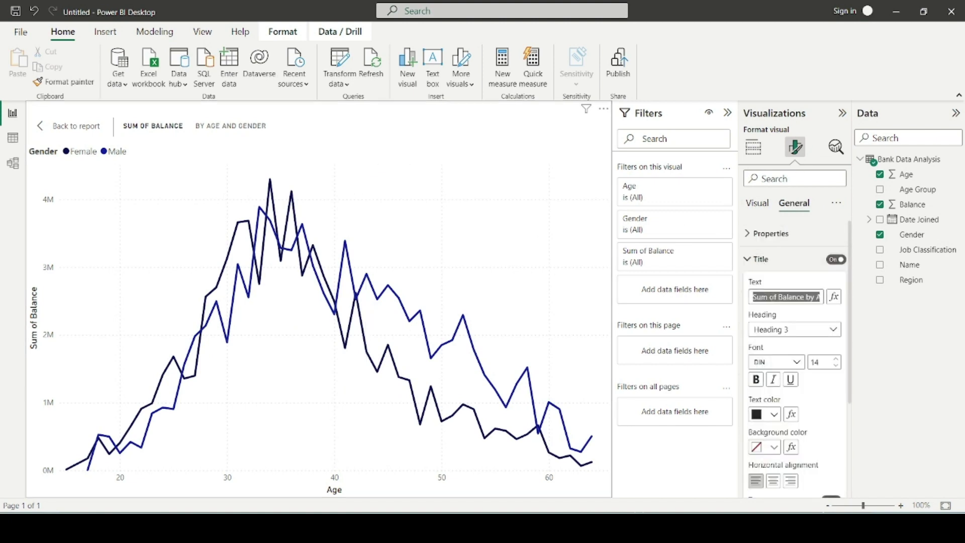
pyautogui.write('Balance by Ag')
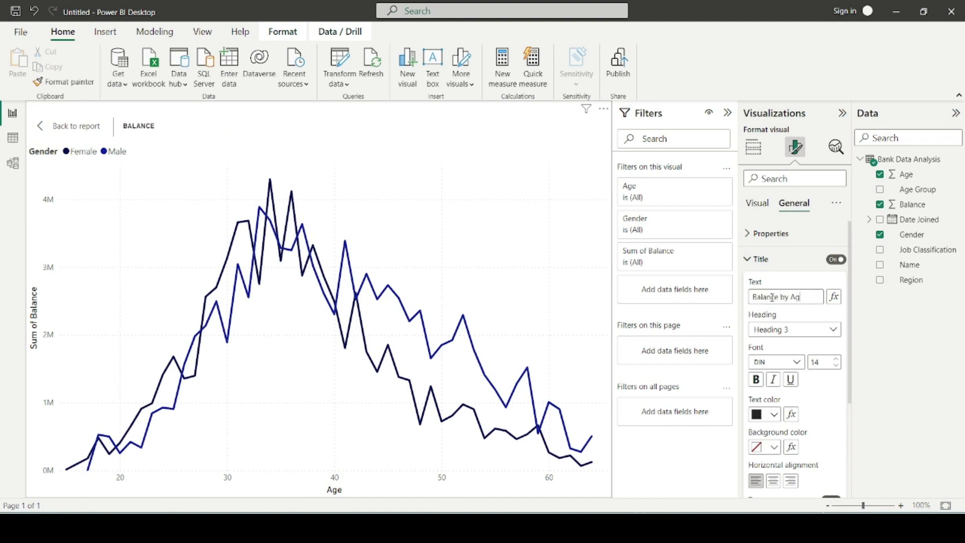
pyautogui.write('e and Gender')
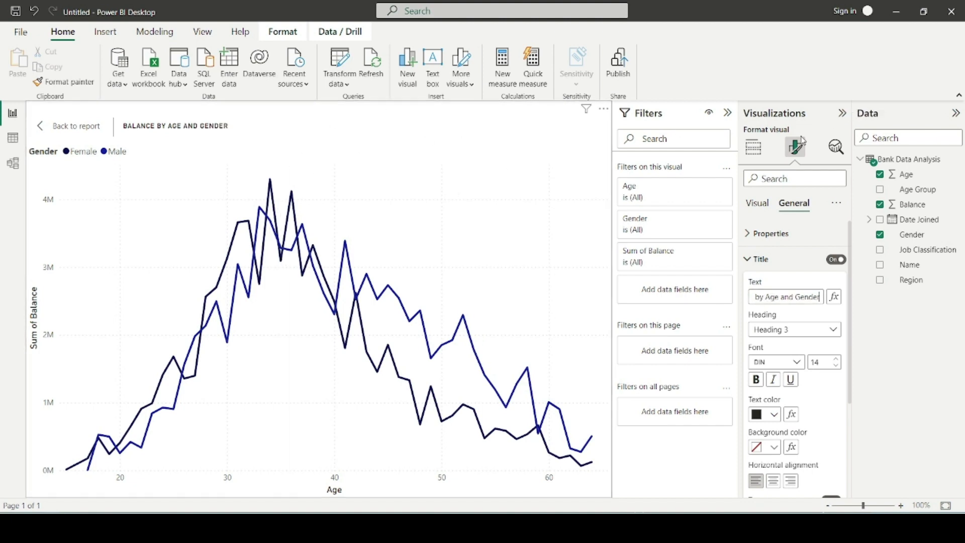
pyautogui.click(757, 203)
pyautogui.click(753, 147)
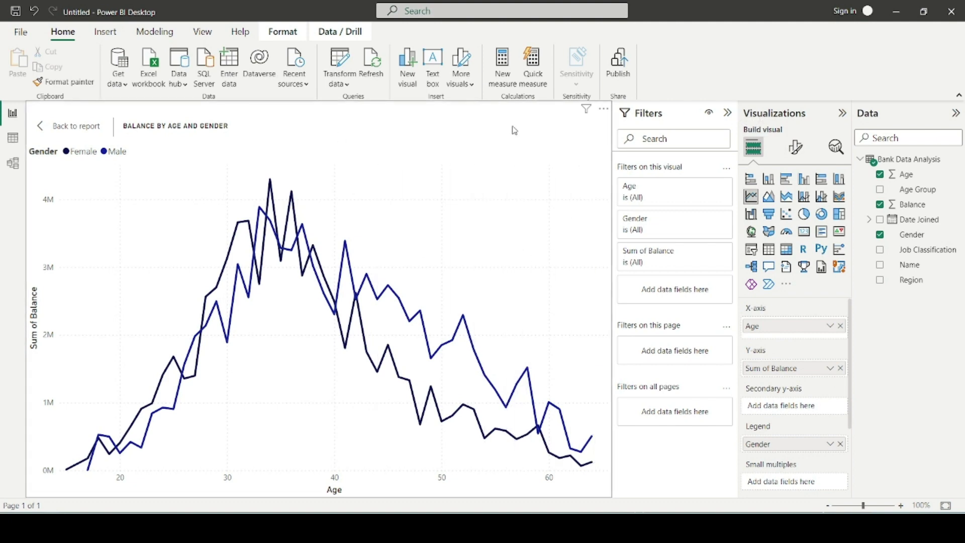
# Return to the report page, enlarge the line chart to a little under half the page width, and deselect it.
pyautogui.click(66, 126)
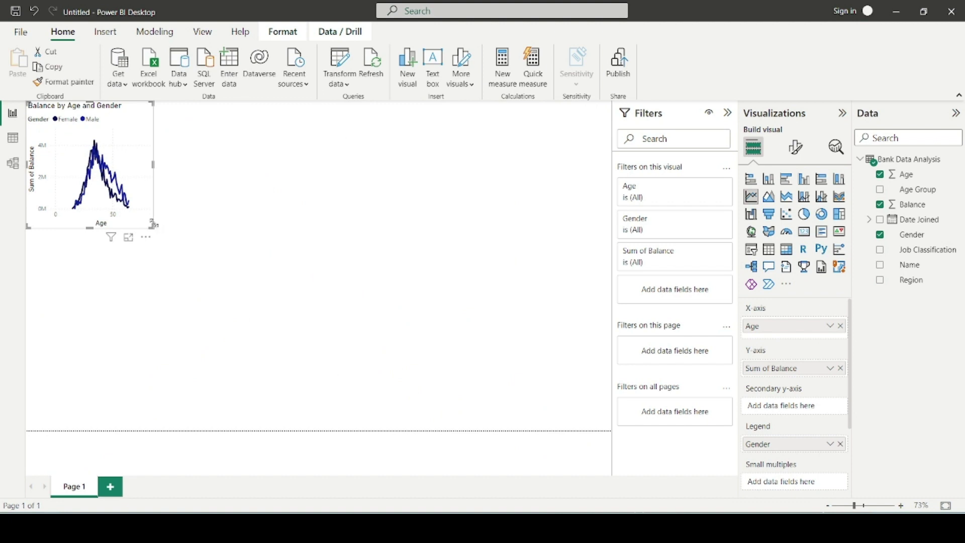
pyautogui.moveTo(154, 225); pyautogui.dragTo(280, 261)
pyautogui.click(336, 202)
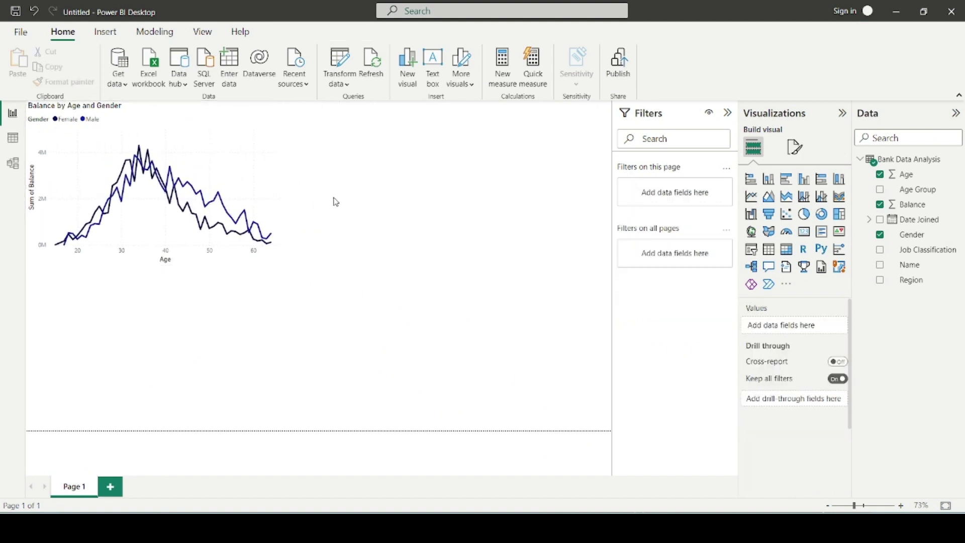
pyautogui.click(271, 179)
pyautogui.click(333, 303)
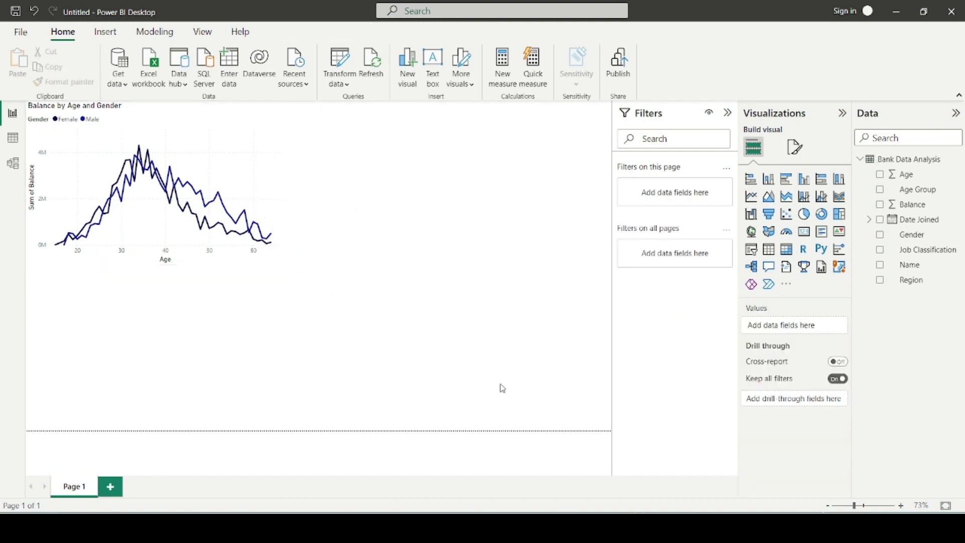
# Switch to the Objectives notes in Notepad, highlight "Number of Customers by Age and Gender", and return to Power BI Desktop.
pyautogui.hotkey('alt', 'Tab')
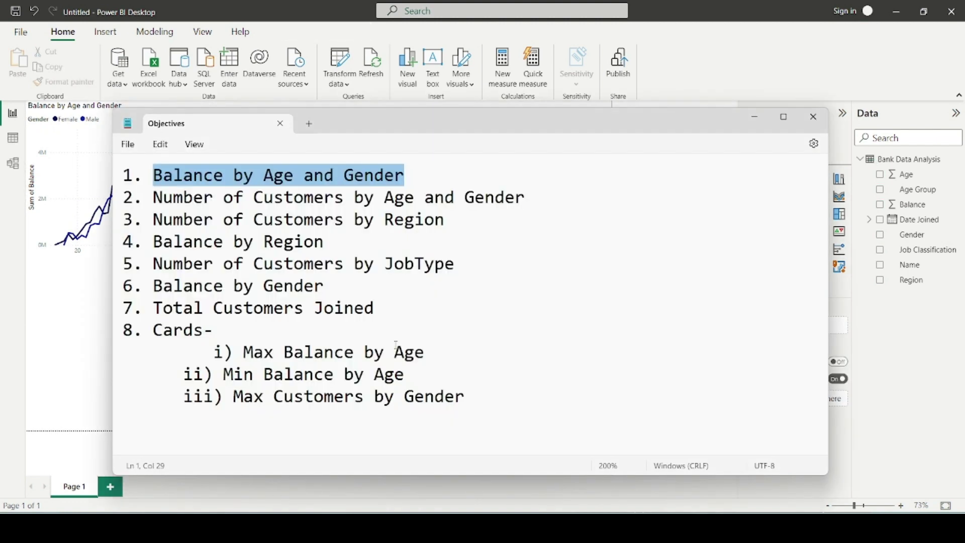
pyautogui.click(158, 198)
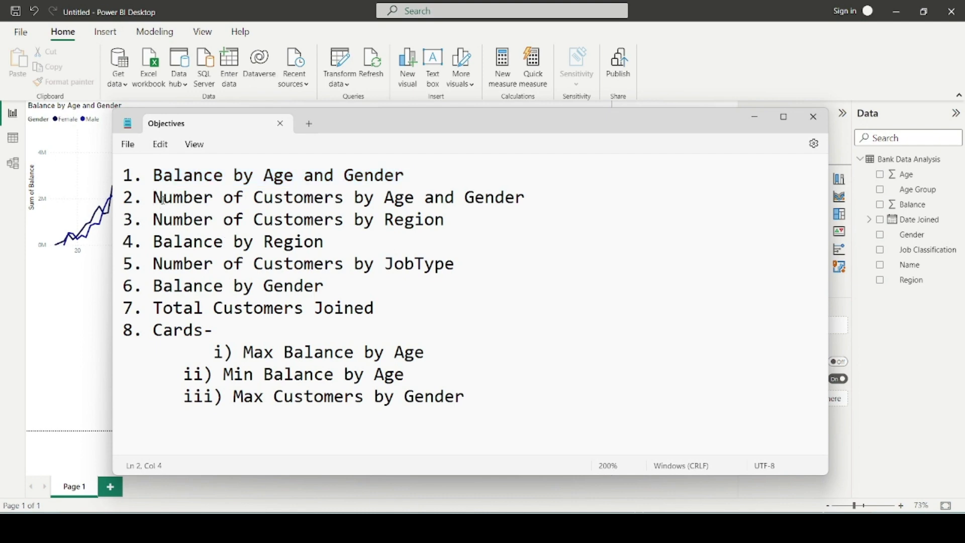
pyautogui.moveTo(155, 197); pyautogui.dragTo(544, 199)
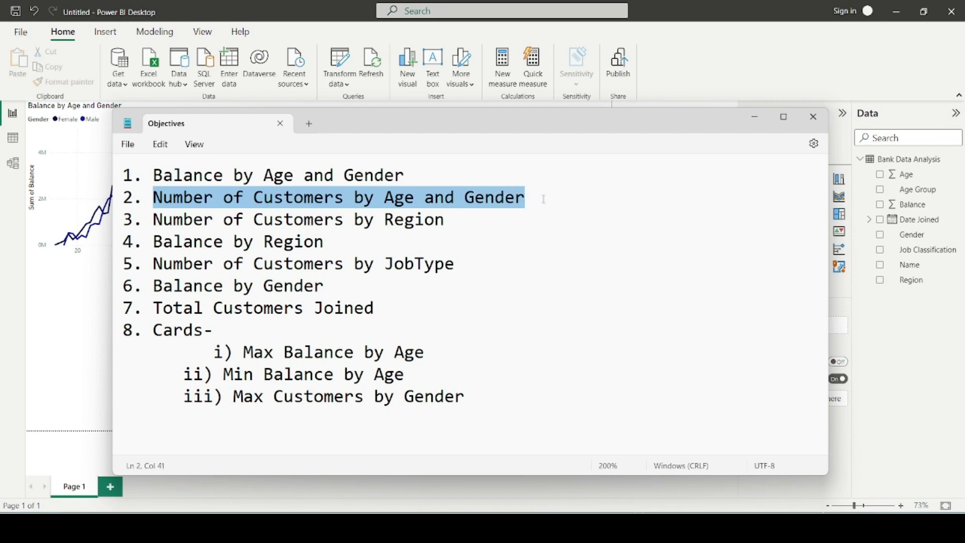
pyautogui.click(85, 307)
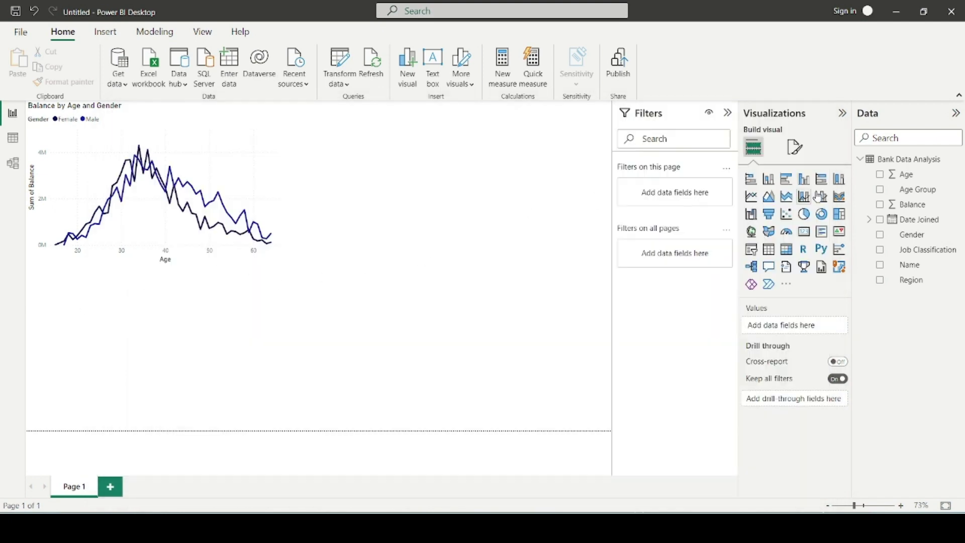
# Add a stacked column chart to the page and place it beside the line chart.
pyautogui.click(767, 181)
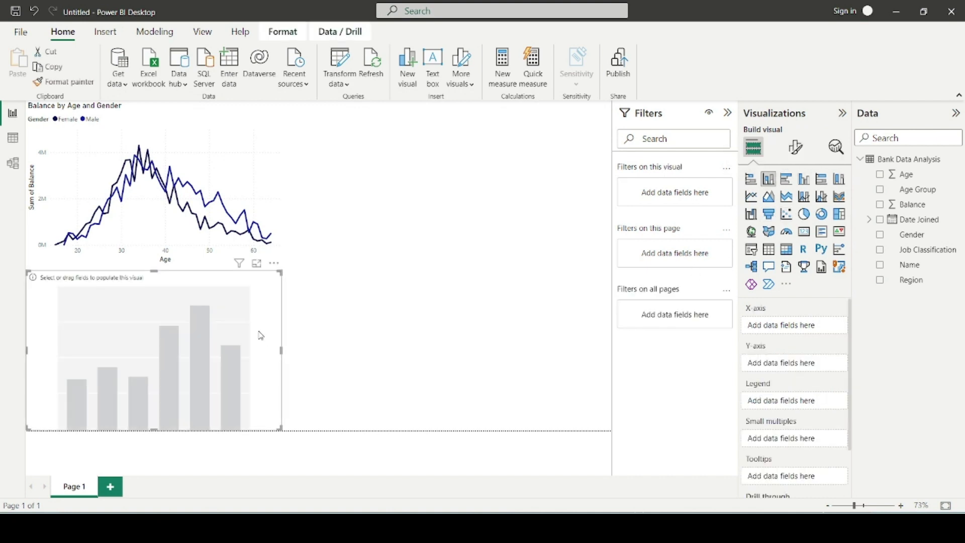
pyautogui.moveTo(261, 335); pyautogui.dragTo(562, 238)
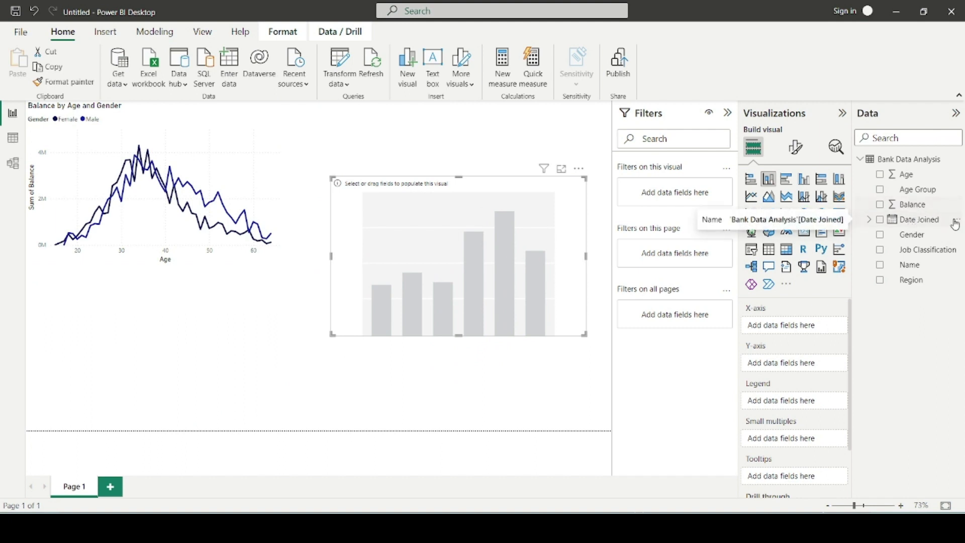
# Open the stacked column chart in focus mode with Age on the x-axis and the count of Name on the y-axis.
pyautogui.click(562, 170)
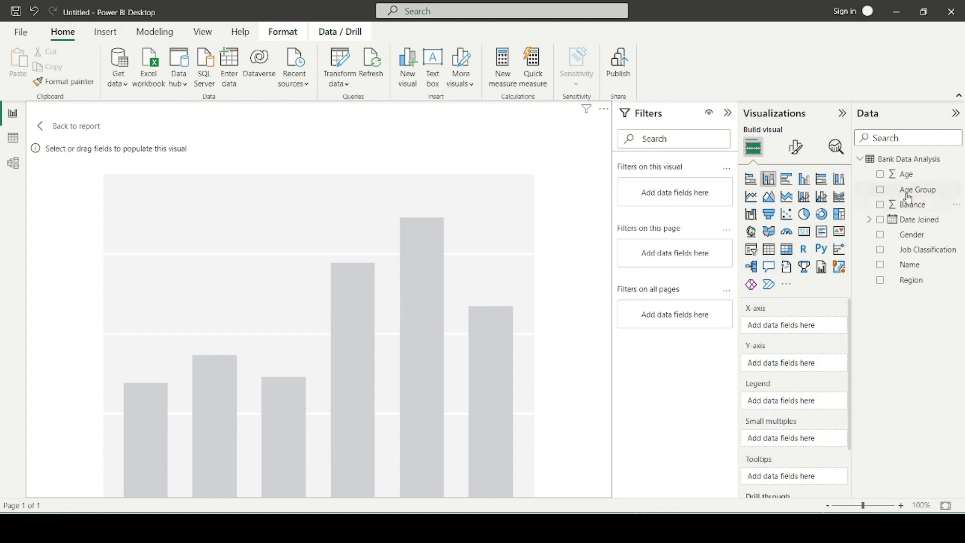
pyautogui.moveTo(909, 176); pyautogui.dragTo(789, 327)
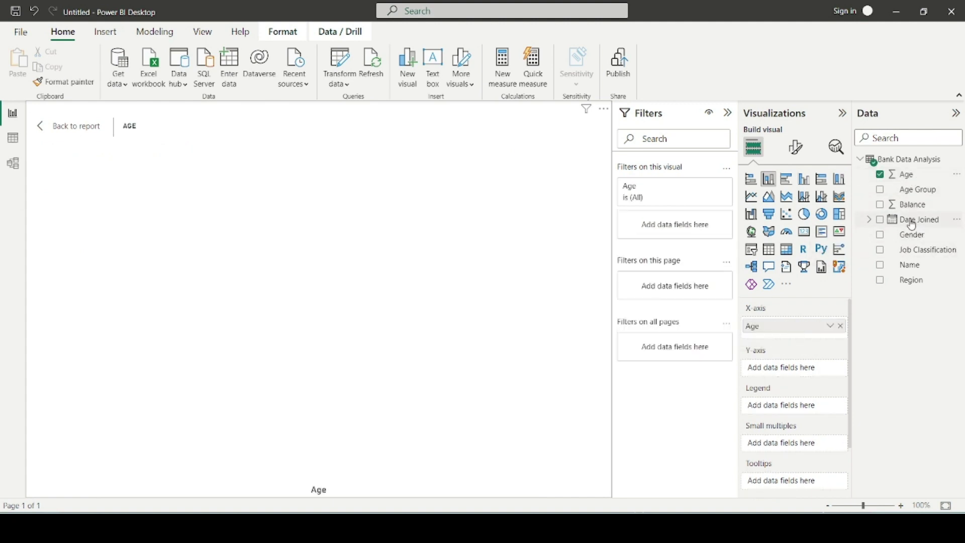
pyautogui.moveTo(912, 237); pyautogui.dragTo(818, 369)
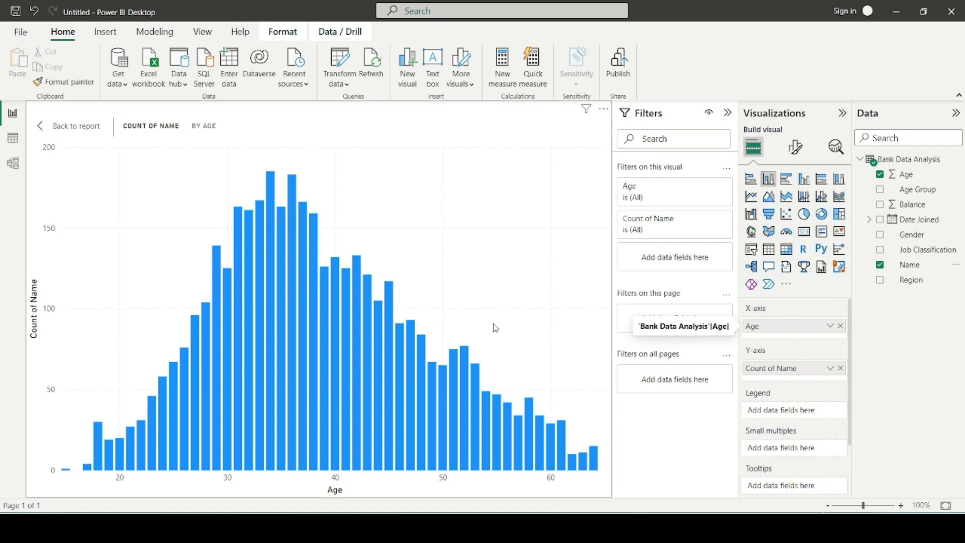
# Replace Age with Age Group on the column chart's x-axis and add Gender as its legend.
pyautogui.click(840, 325)
pyautogui.moveTo(926, 189); pyautogui.dragTo(823, 330)
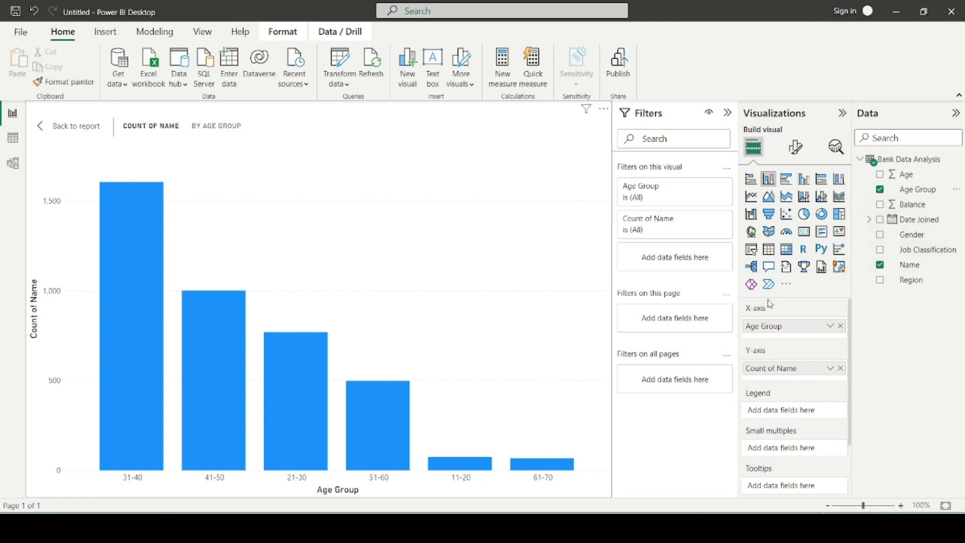
pyautogui.moveTo(916, 241); pyautogui.dragTo(800, 408)
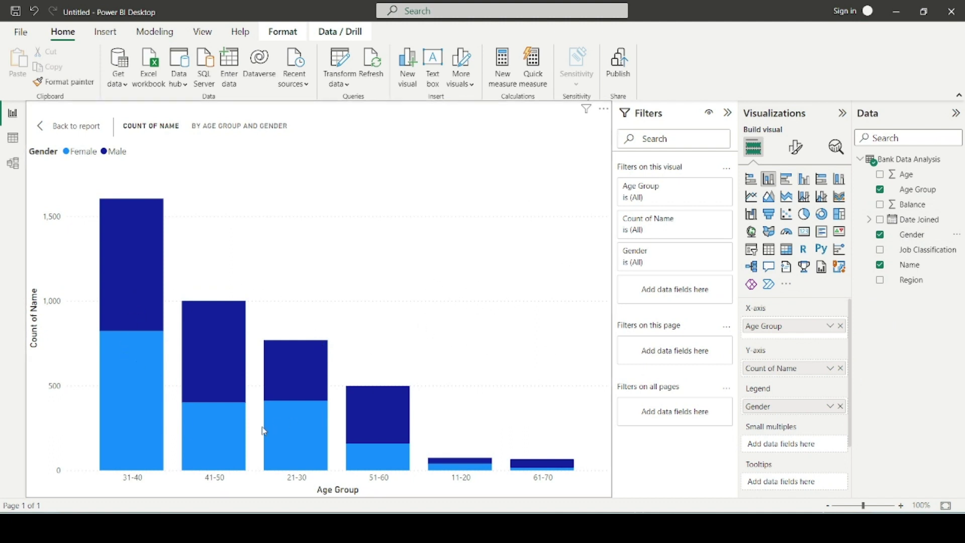
# Sort the column chart's axis by Age Group in ascending order.
pyautogui.click(603, 109)
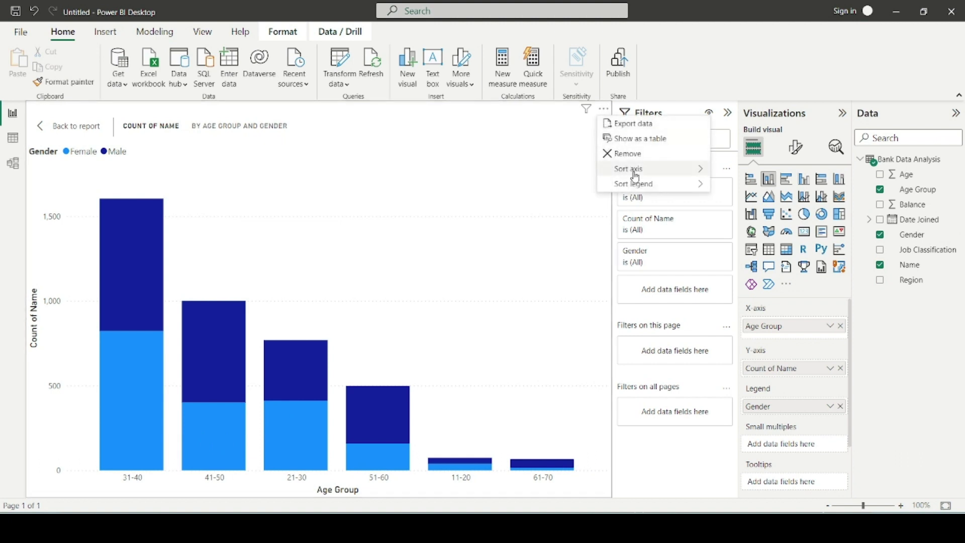
pyautogui.moveTo(654, 169)
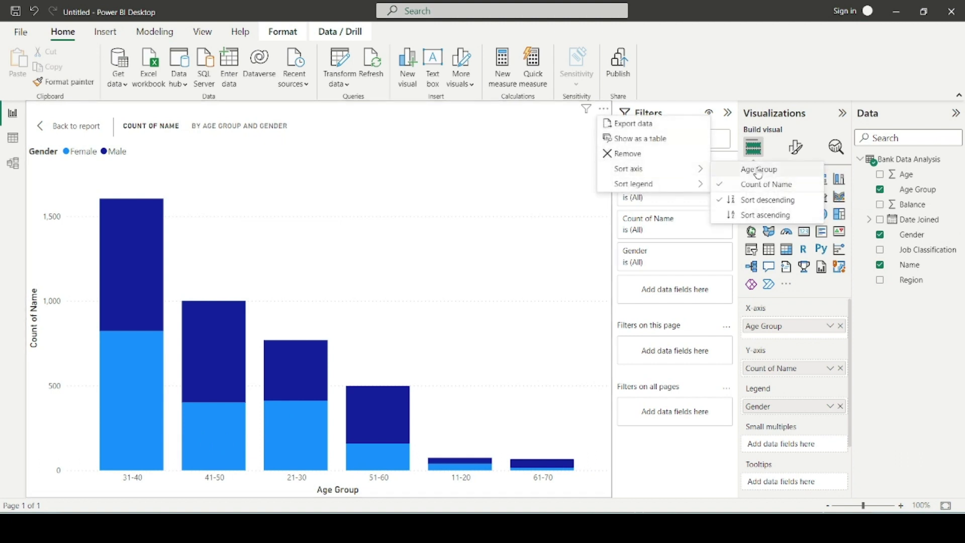
pyautogui.click(758, 171)
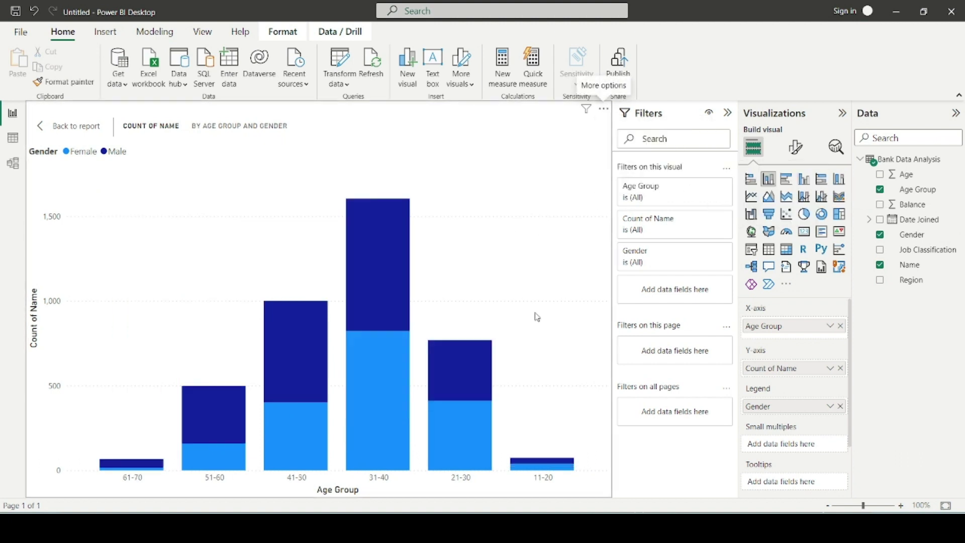
pyautogui.click(604, 109)
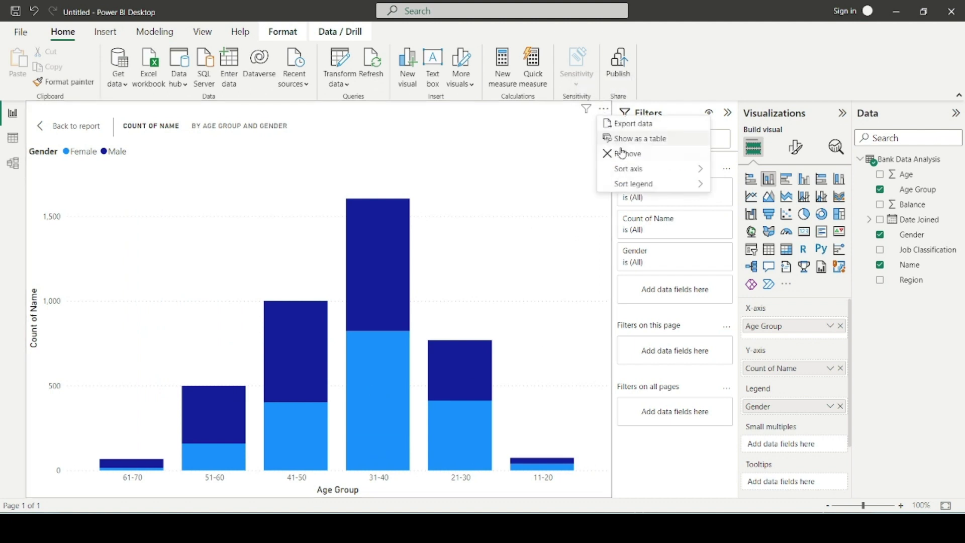
pyautogui.moveTo(653, 169)
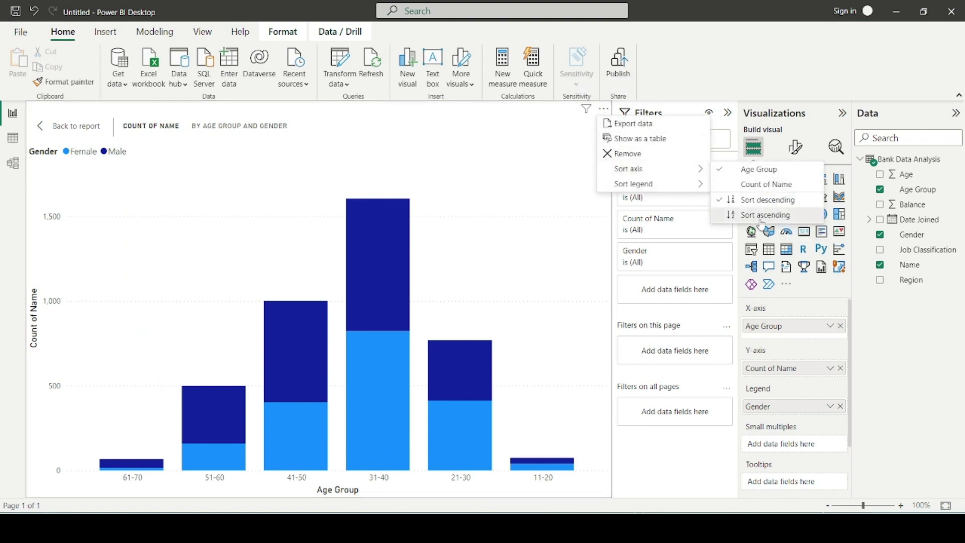
pyautogui.click(760, 215)
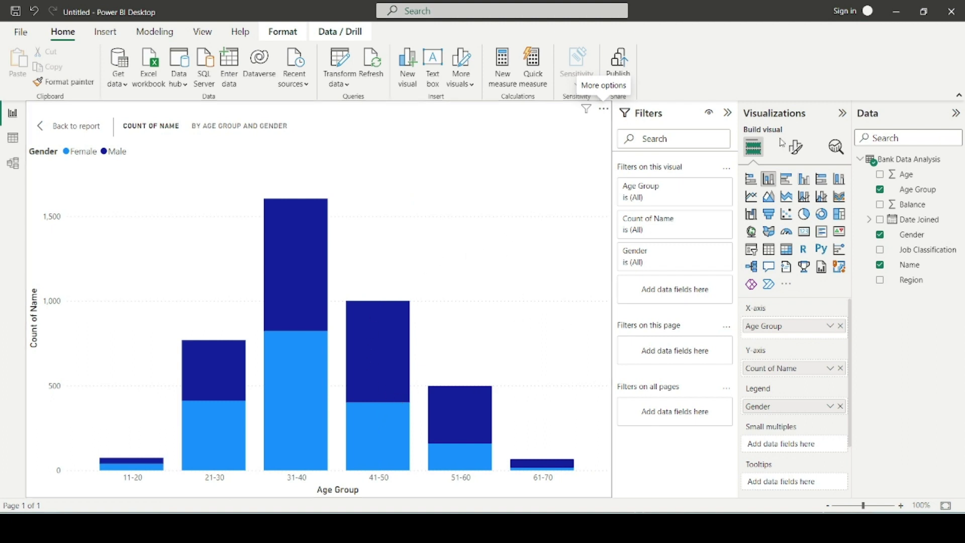
# Turn on data labels for the stacked column chart and check the label position options, keeping Auto.
pyautogui.click(793, 158)
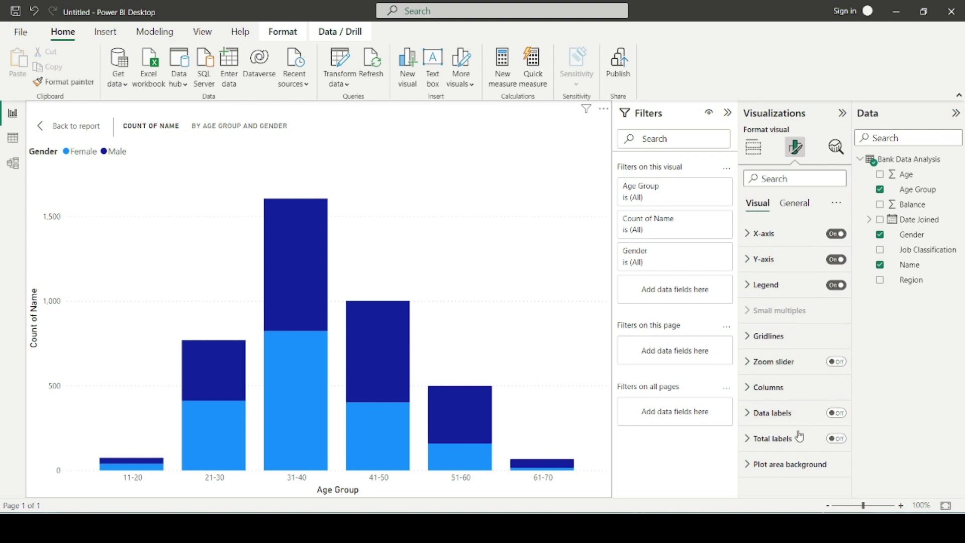
pyautogui.click(836, 413)
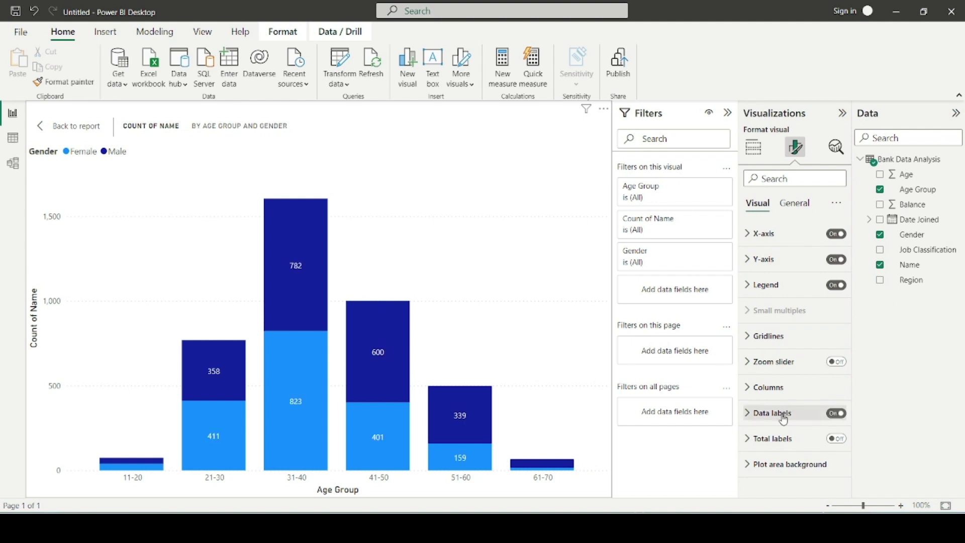
pyautogui.click(757, 416)
pyautogui.scroll(-5, 769, 394)
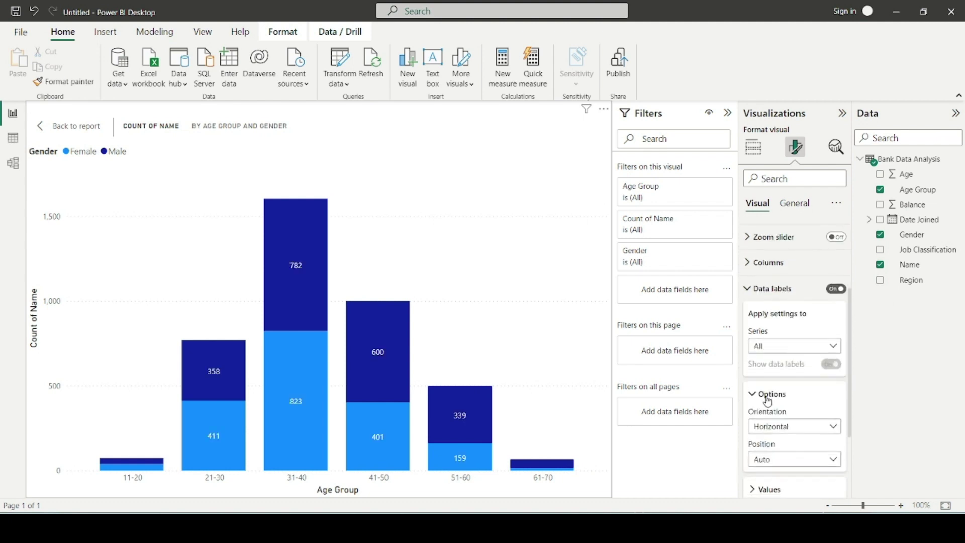
pyautogui.click(793, 355)
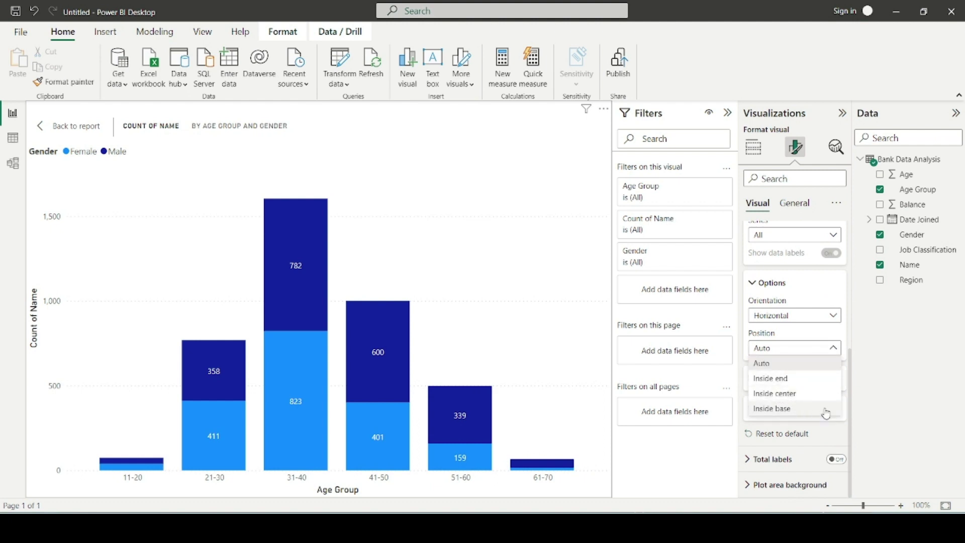
pyautogui.click(890, 370)
# Turn on the data labels' background and set its transparency to 9%.
pyautogui.click(832, 411)
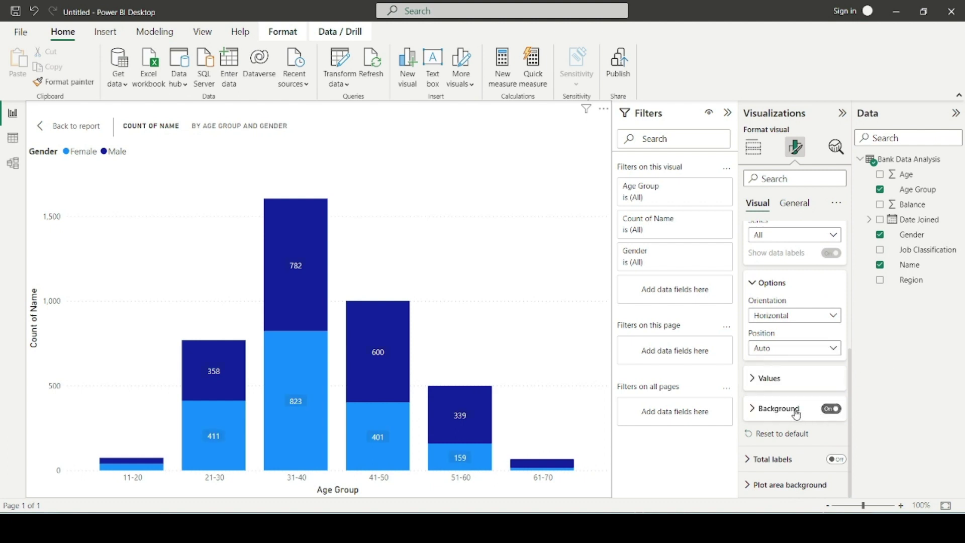
pyautogui.click(783, 411)
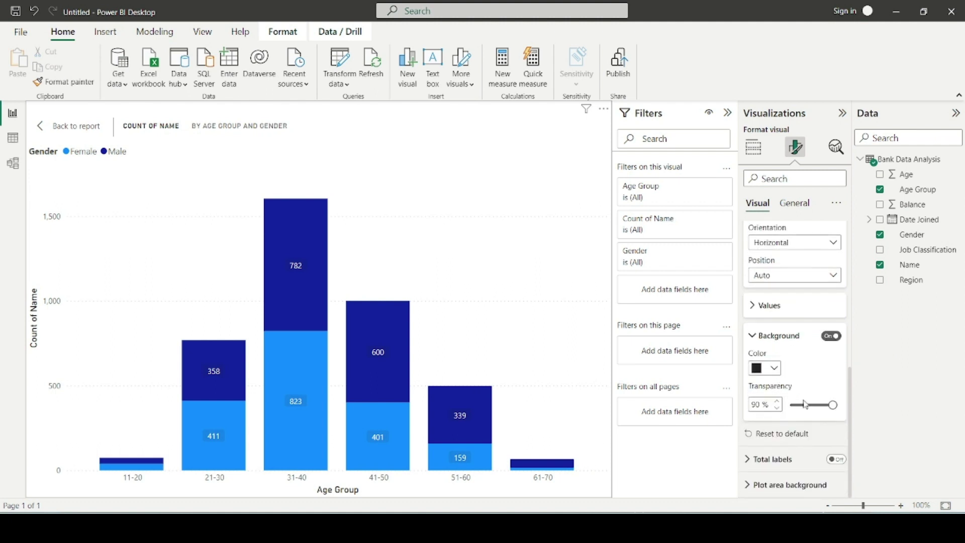
pyautogui.moveTo(833, 404); pyautogui.dragTo(795, 405)
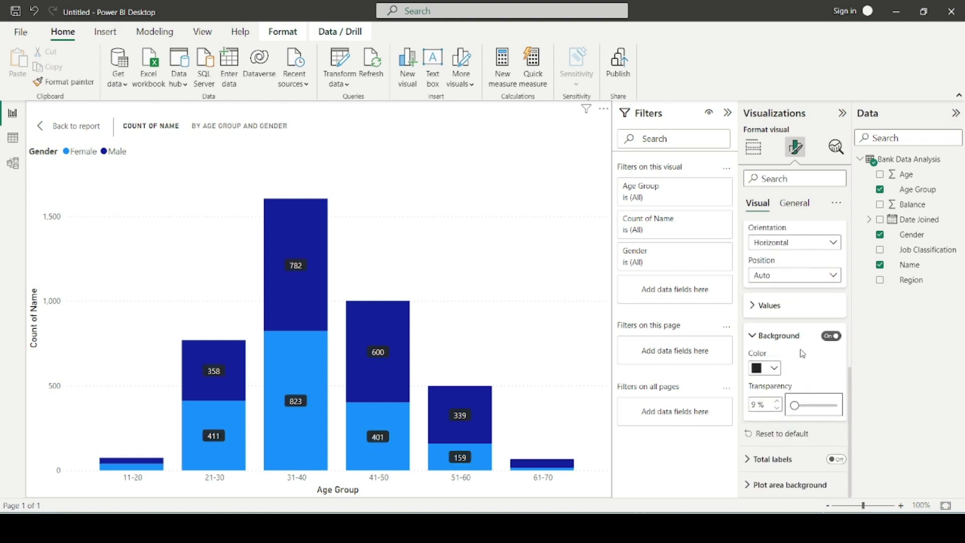
# Change the Female columns' color to the dark navy from the recent colors.
pyautogui.scroll(2, 795, 314)
pyautogui.scroll(1, 799, 332)
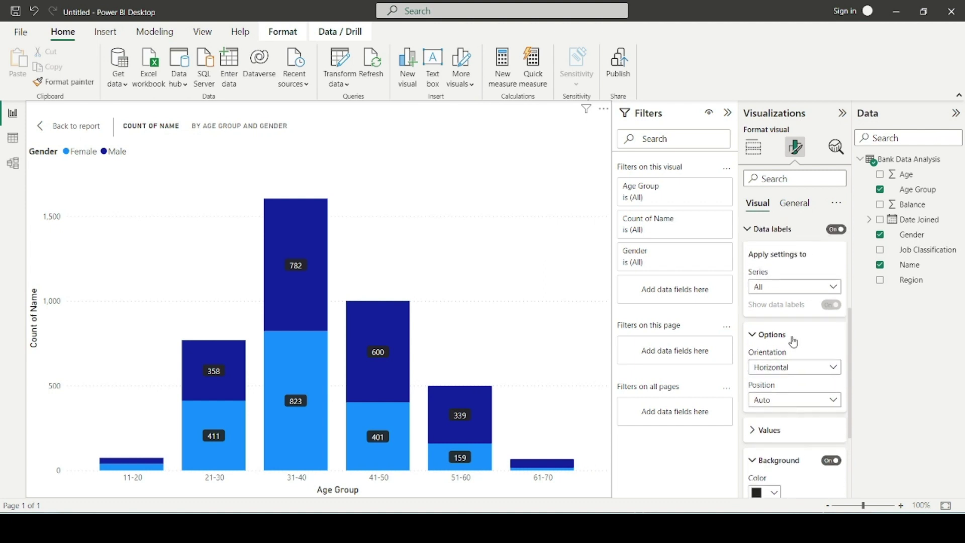
pyautogui.scroll(1, 792, 356)
pyautogui.scroll(-4, 792, 361)
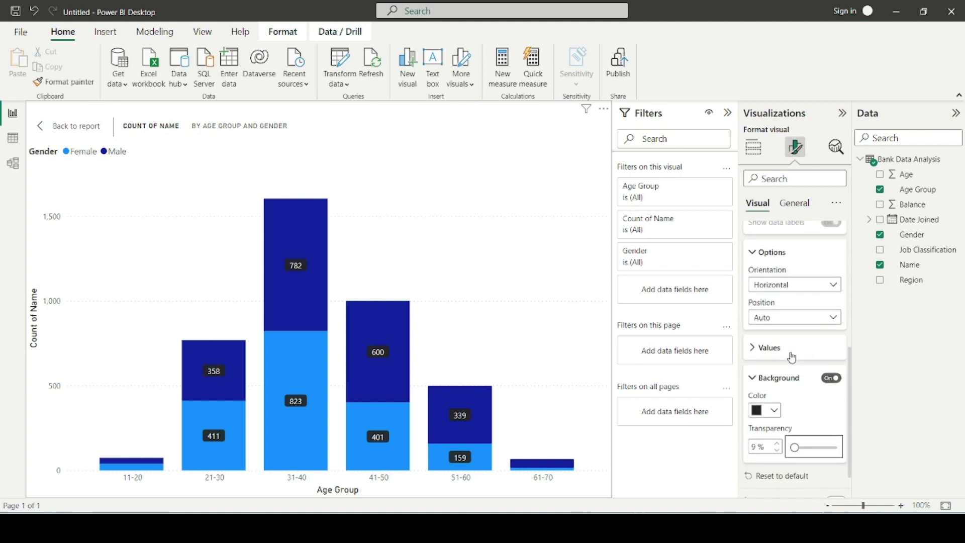
pyautogui.scroll(3, 765, 342)
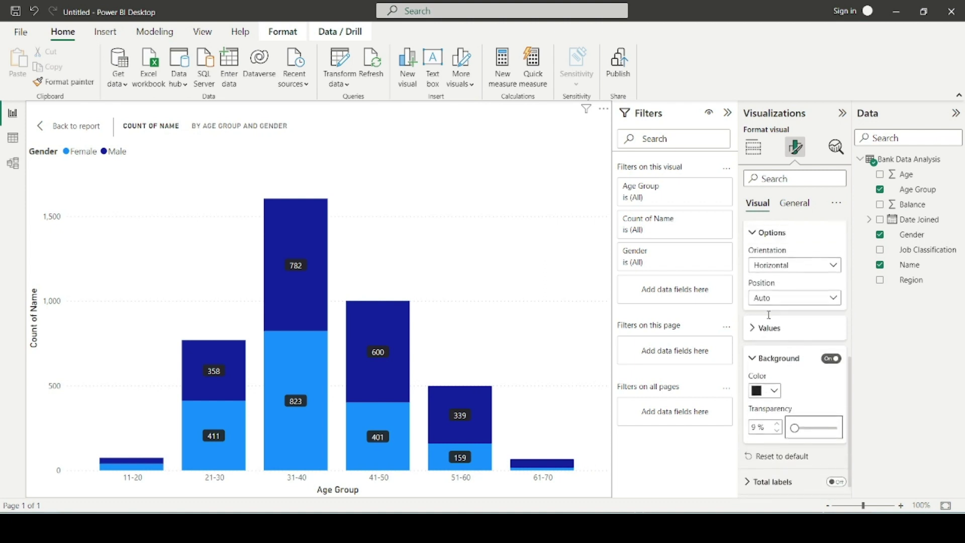
pyautogui.scroll(3, 772, 319)
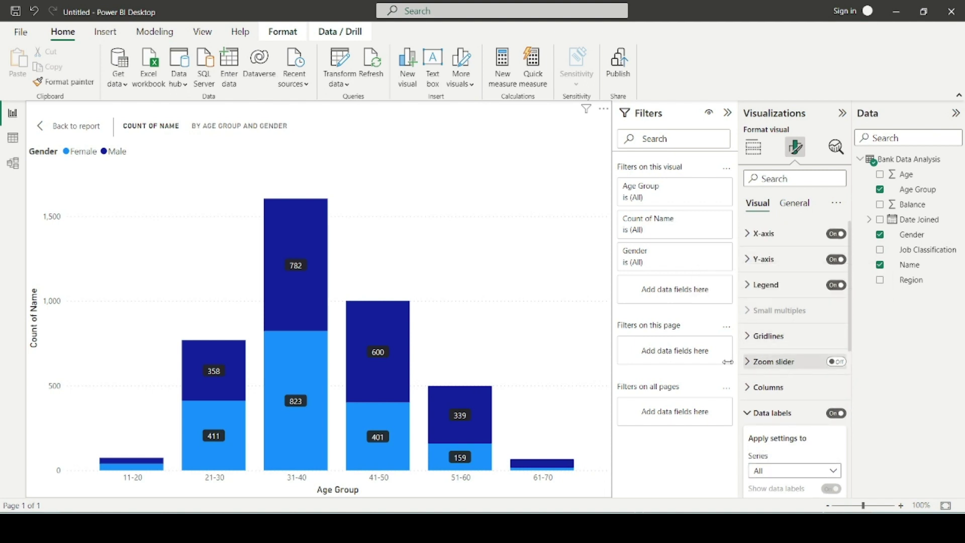
pyautogui.click(794, 204)
pyautogui.click(759, 204)
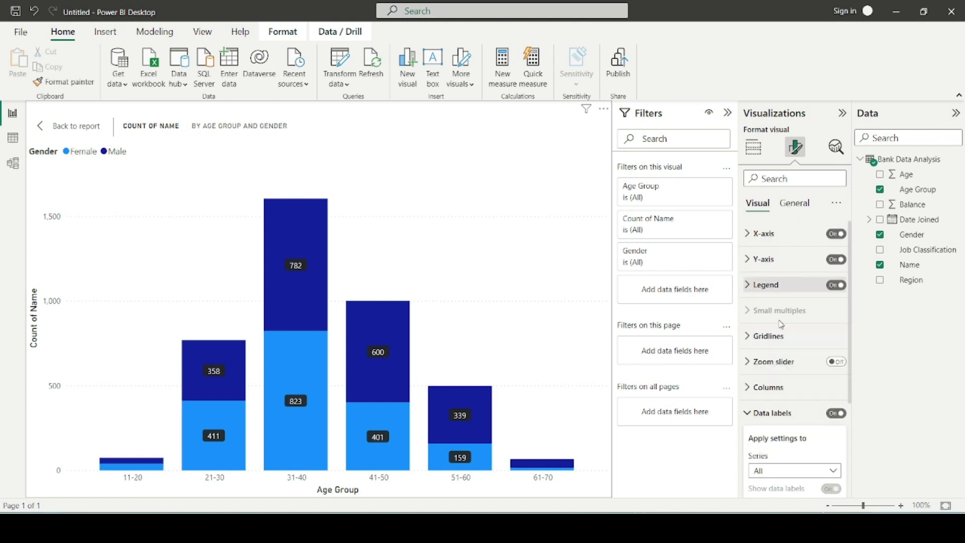
pyautogui.scroll(-3, 781, 325)
pyautogui.click(764, 257)
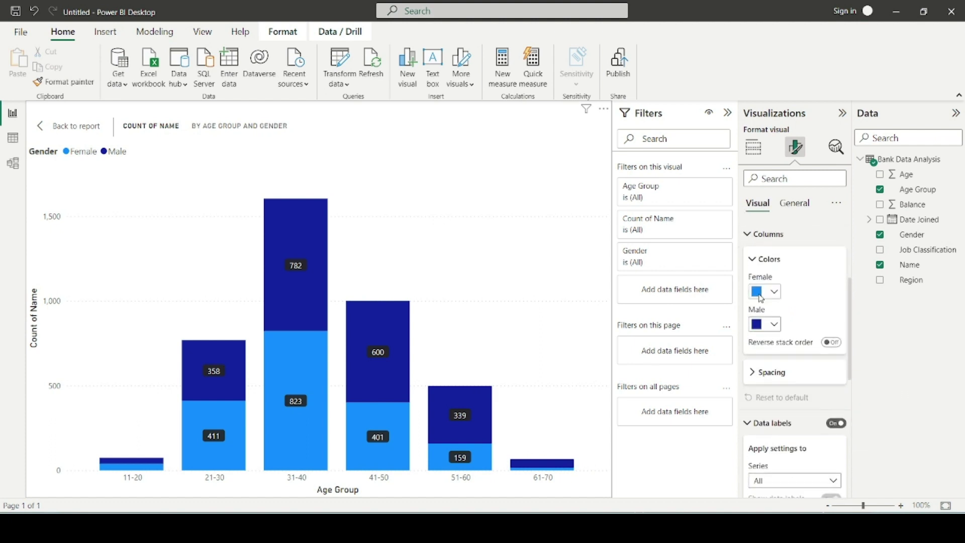
pyautogui.scroll(-1, 761, 297)
pyautogui.click(772, 279)
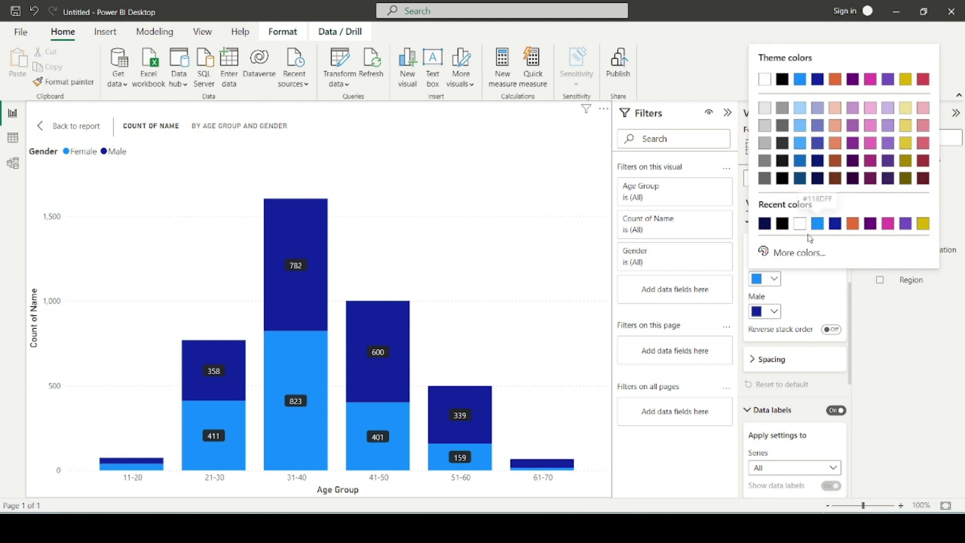
pyautogui.click(768, 229)
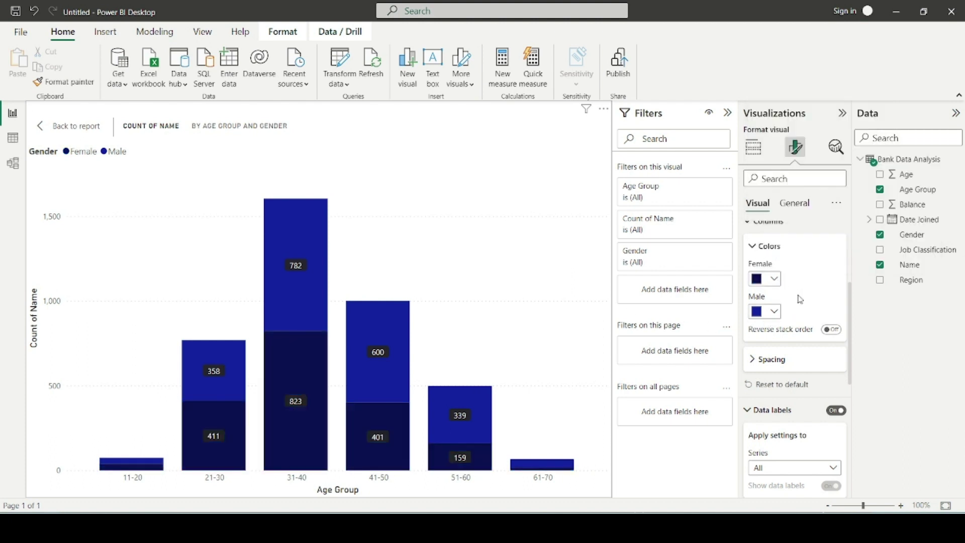
pyautogui.scroll(-1, 799, 306)
pyautogui.scroll(2, 777, 316)
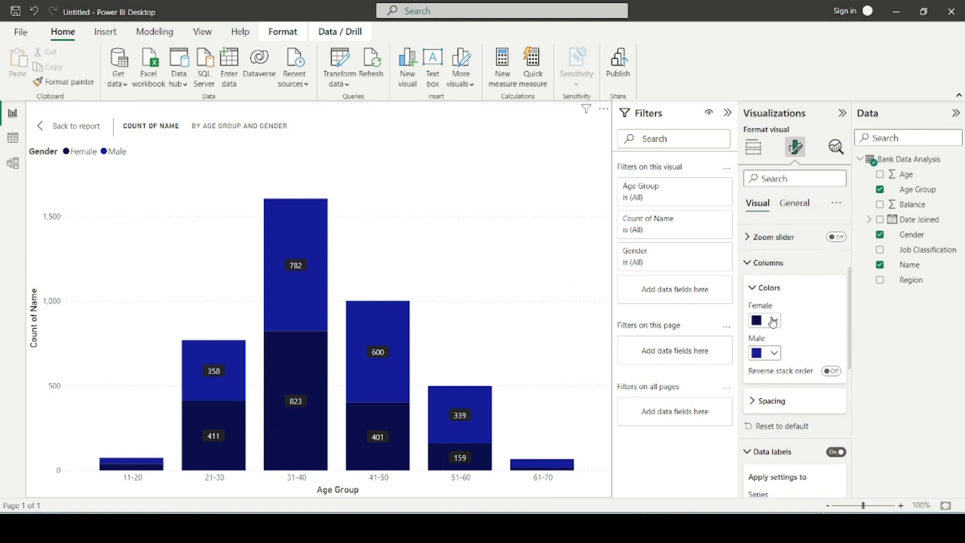
pyautogui.click(760, 264)
# Set the column chart's title to "Number of Customers by Age and Gender".
pyautogui.scroll(3, 784, 252)
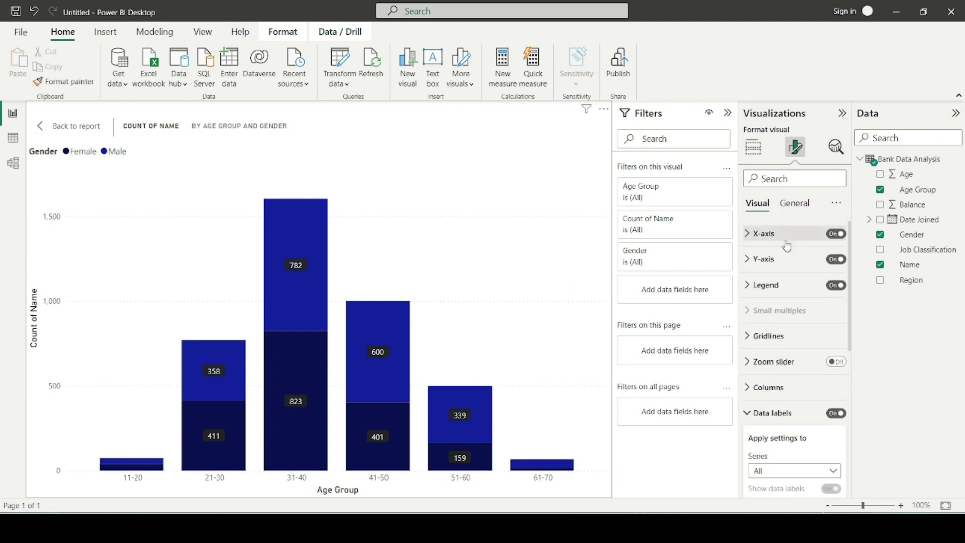
pyautogui.click(793, 203)
pyautogui.tripleClick(778, 295)
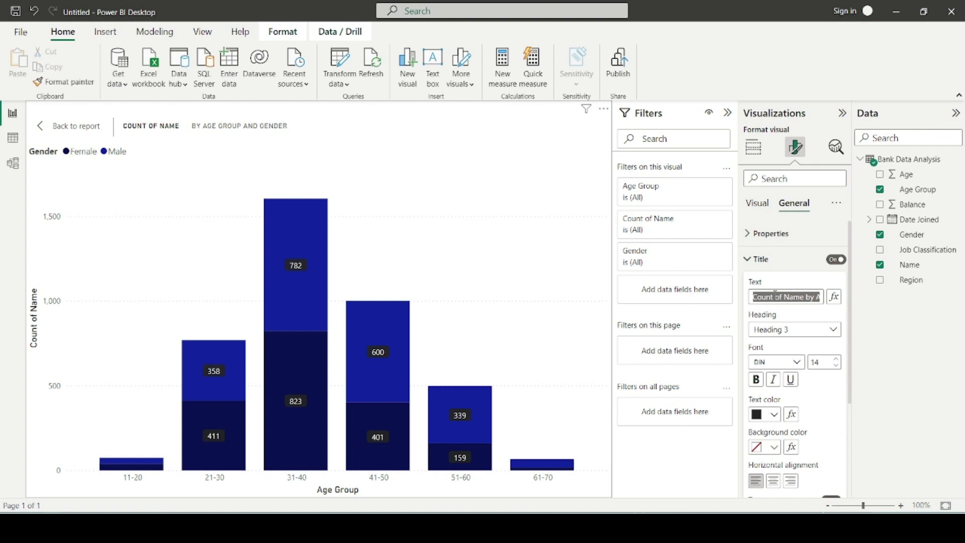
pyautogui.write('Number')
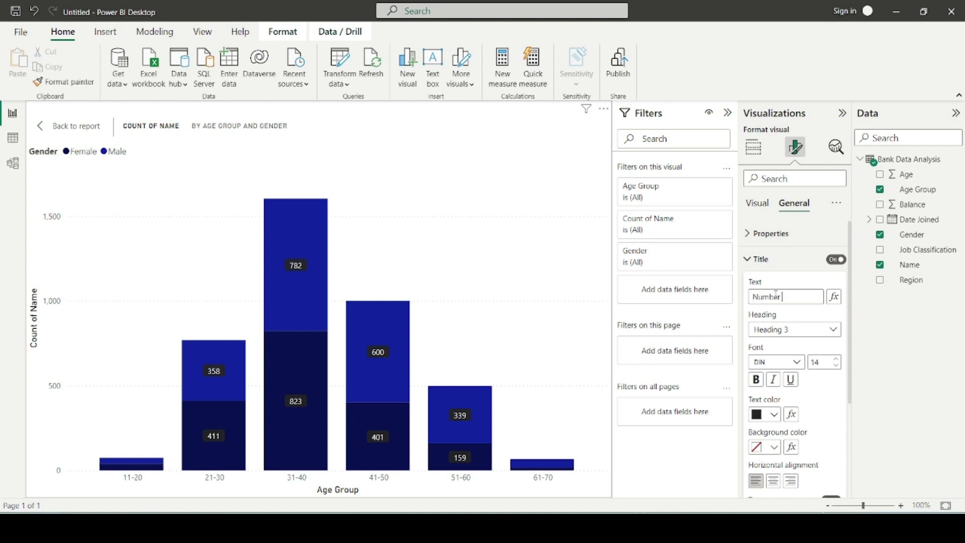
pyautogui.write(' of Cus')
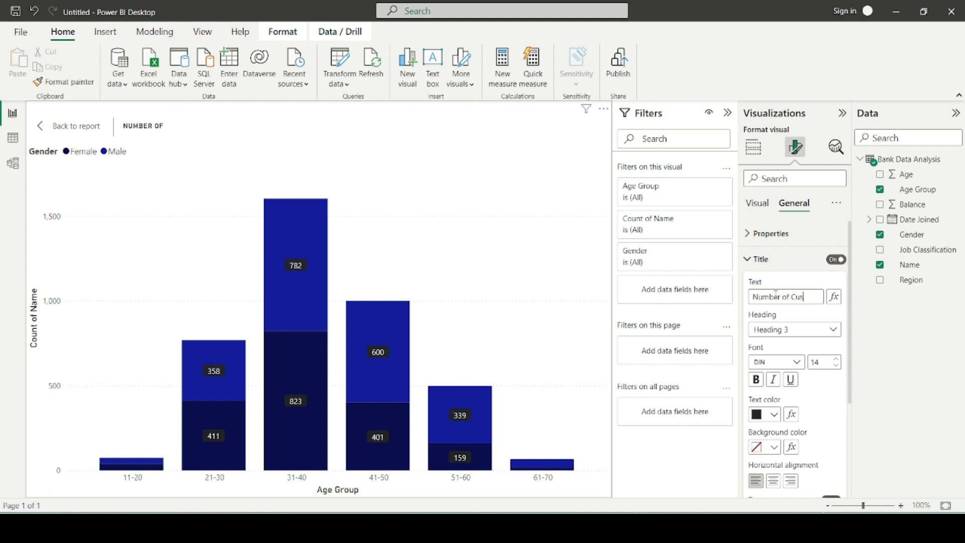
pyautogui.write('tomers by')
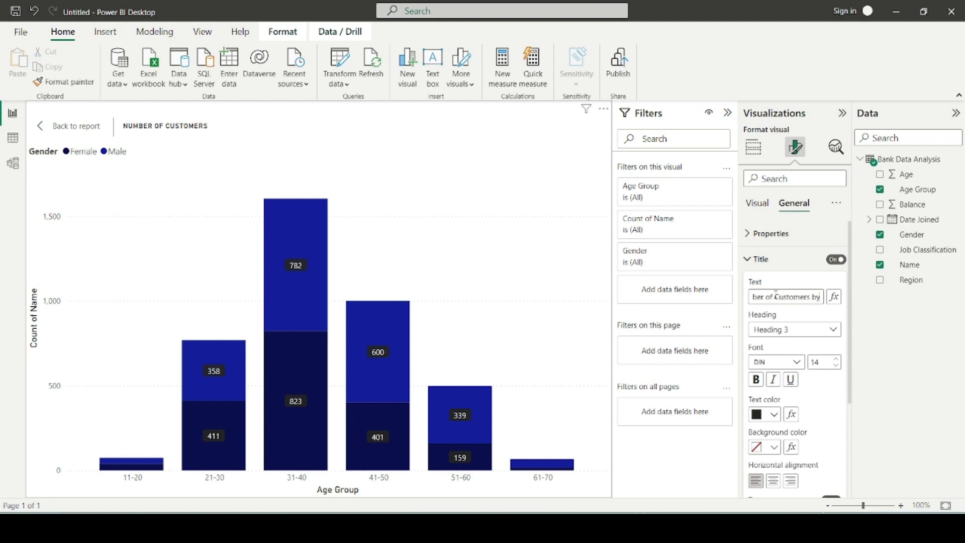
pyautogui.write(' Age nad Gender')
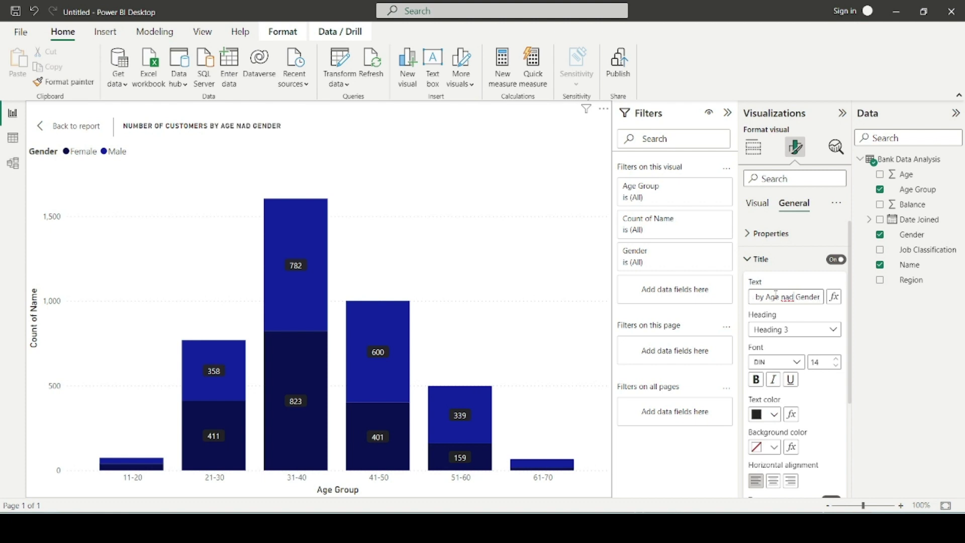
pyautogui.press('Left')
pyautogui.press('Left')
pyautogui.press('Left')
pyautogui.press('Left')
pyautogui.press('Left')
pyautogui.press('Left')
pyautogui.press('Left')
pyautogui.press('BackSpace')
pyautogui.press('BackSpace')
pyautogui.press('BackSpace')
pyautogui.write('a')
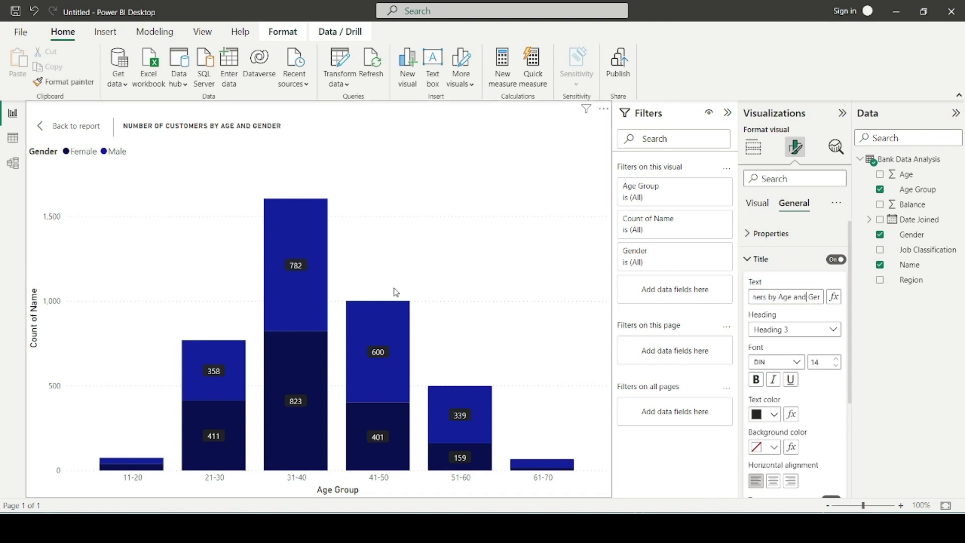
# Return to the report page, reduce the column chart's height slightly and move it to the upper right corner of the page.
pyautogui.click(68, 127)
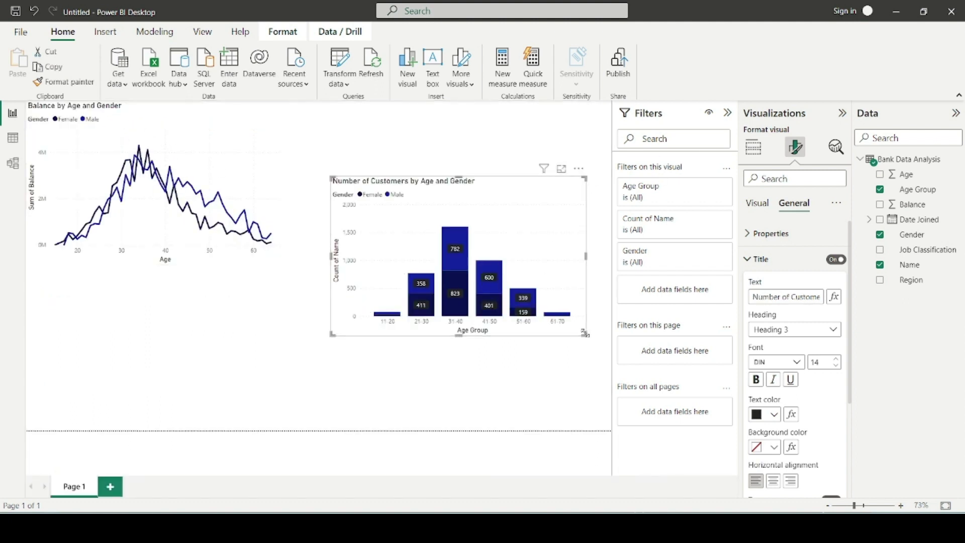
pyautogui.moveTo(585, 334); pyautogui.dragTo(584, 325)
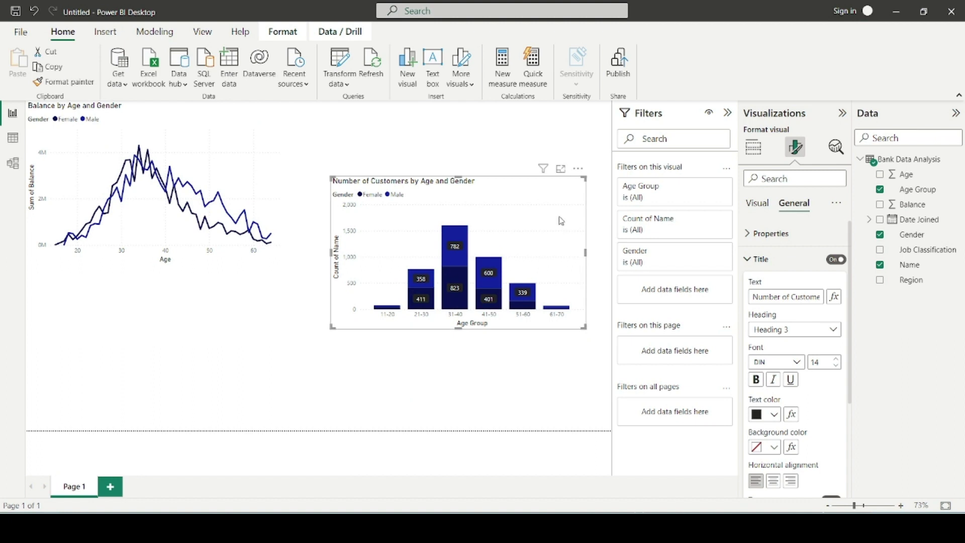
pyautogui.moveTo(563, 222); pyautogui.dragTo(594, 148)
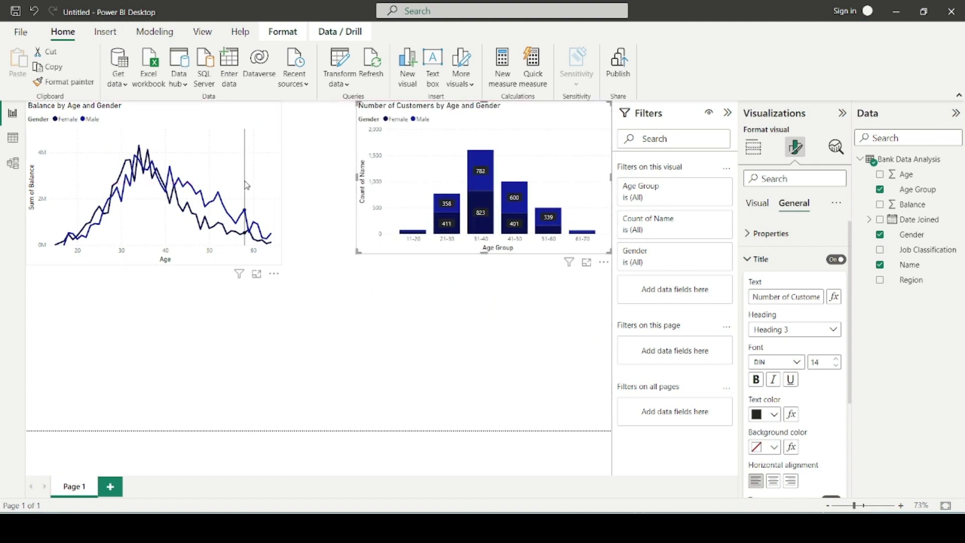
# Resize the Balance by Age and Gender line chart to be wider and shorter, and deselect it.
pyautogui.click(290, 123)
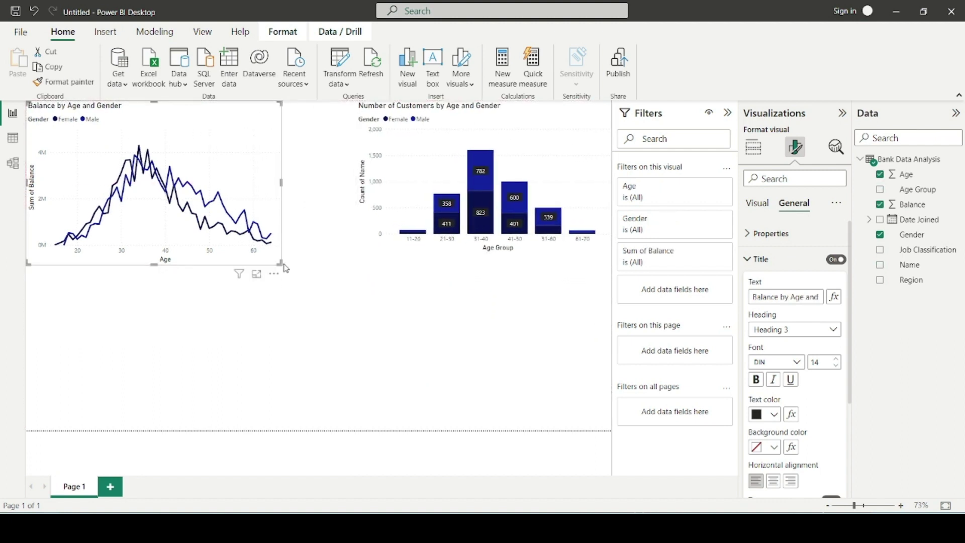
pyautogui.moveTo(281, 262); pyautogui.dragTo(302, 231)
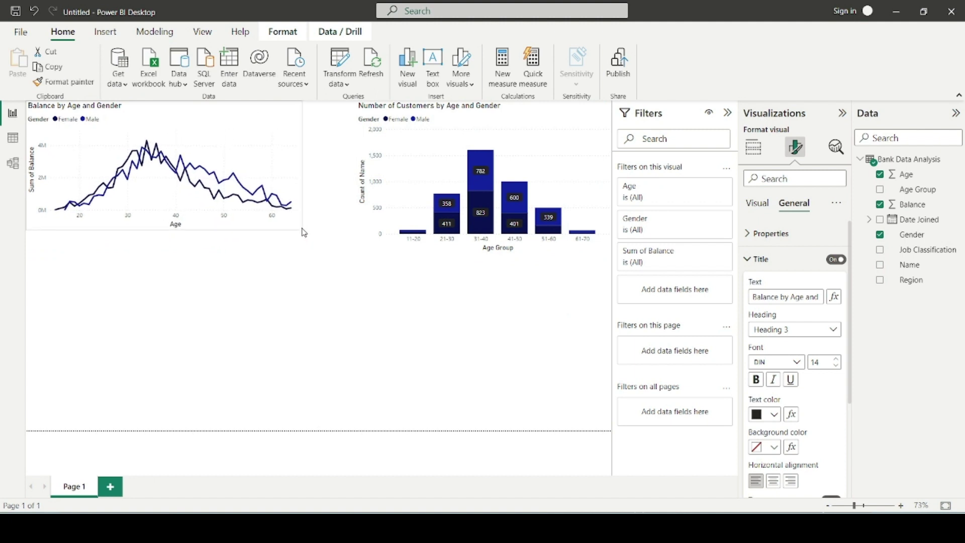
pyautogui.click(517, 317)
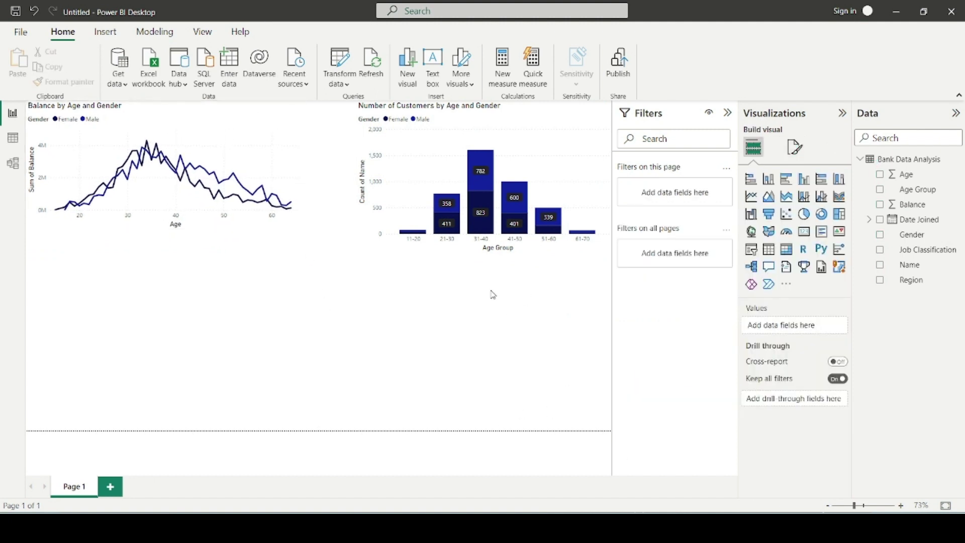
# Switch to the Objectives note, highlight the "Number of Customers by Region" objective, and return to the Power BI report.
pyautogui.hotkey('alt', 'Tab')
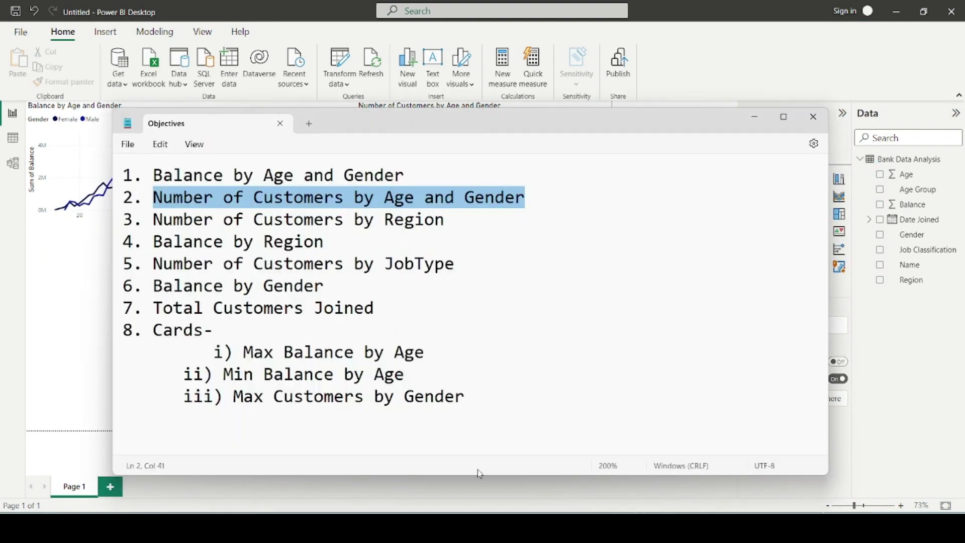
pyautogui.click(235, 242)
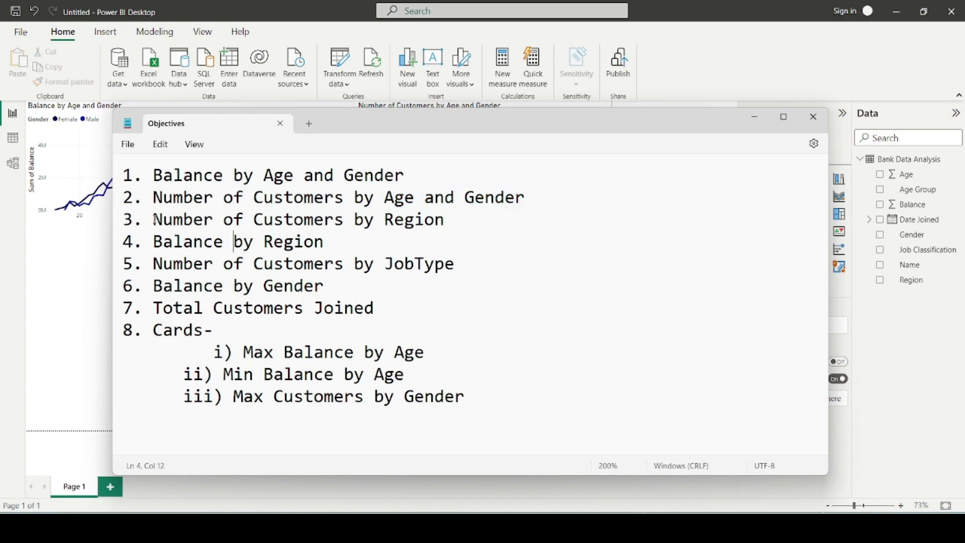
pyautogui.moveTo(156, 219); pyautogui.dragTo(451, 228)
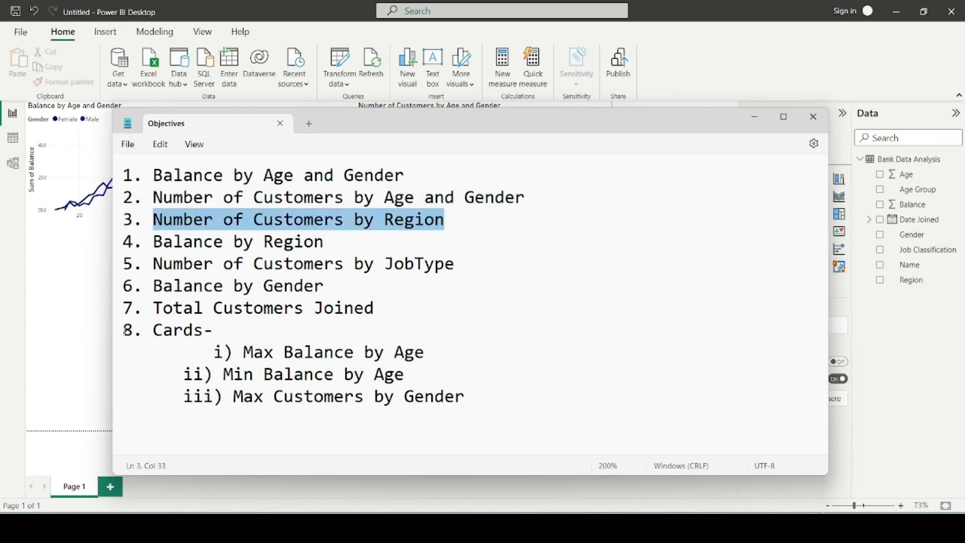
pyautogui.hotkey('alt', 'Tab')
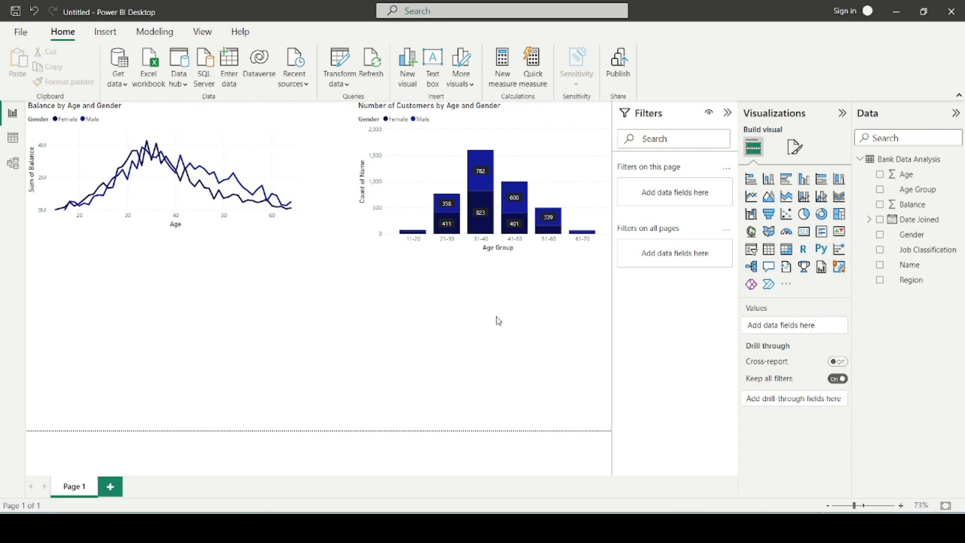
# Insert a donut chart, enlarge it in focus mode, and assign Name to its values and Region to its legend.
pyautogui.click(821, 213)
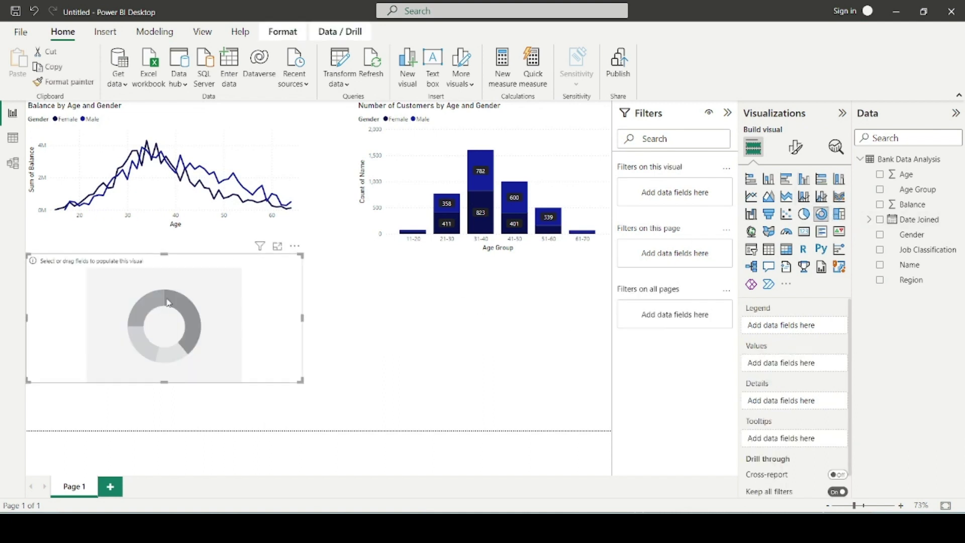
pyautogui.click(277, 247)
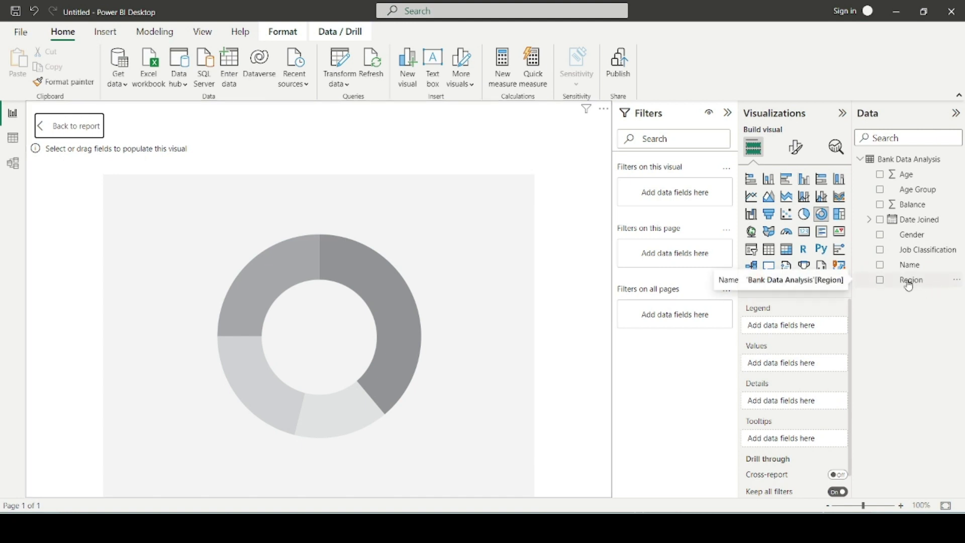
pyautogui.moveTo(916, 267); pyautogui.dragTo(810, 369)
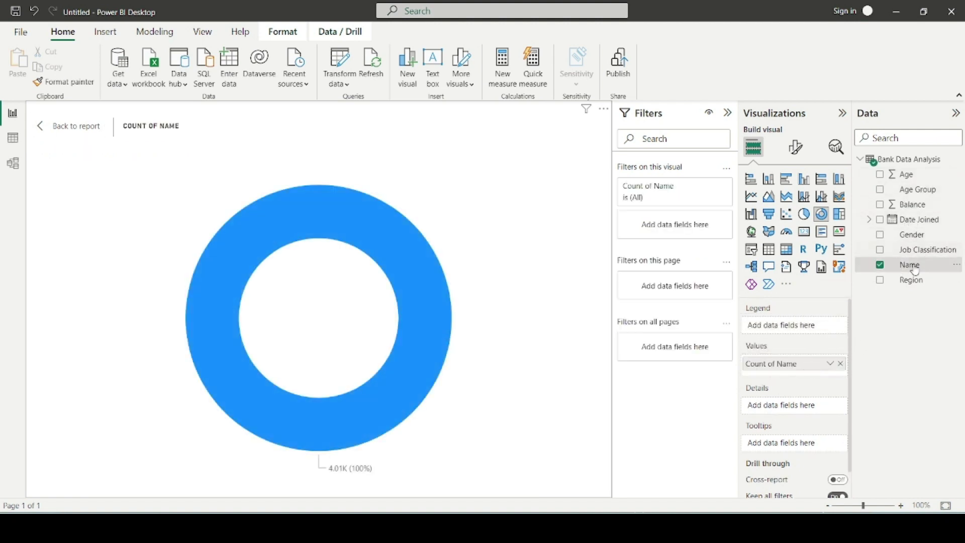
pyautogui.moveTo(911, 280); pyautogui.dragTo(807, 326)
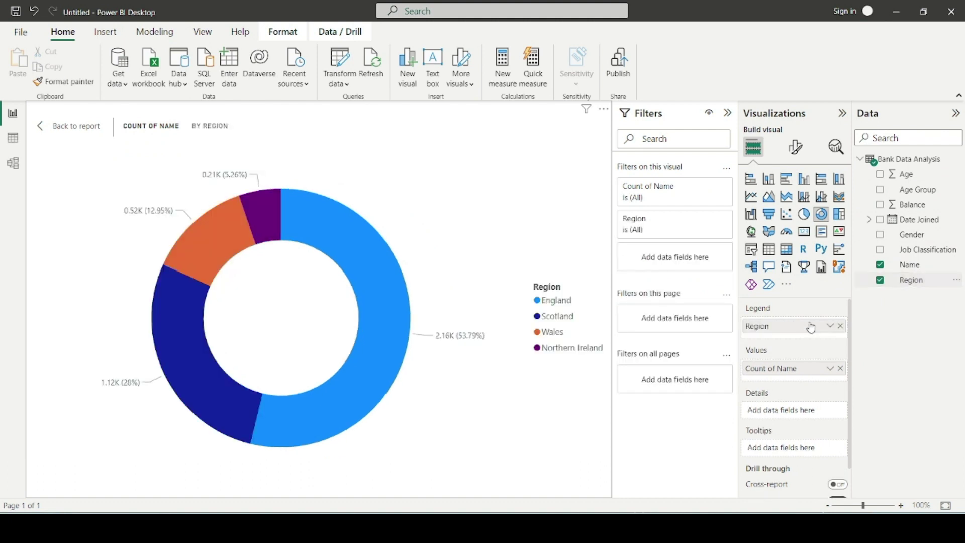
# Title the donut chart "Number of Customers by Region" and set its detail labels to show only percent of total.
pyautogui.click(794, 156)
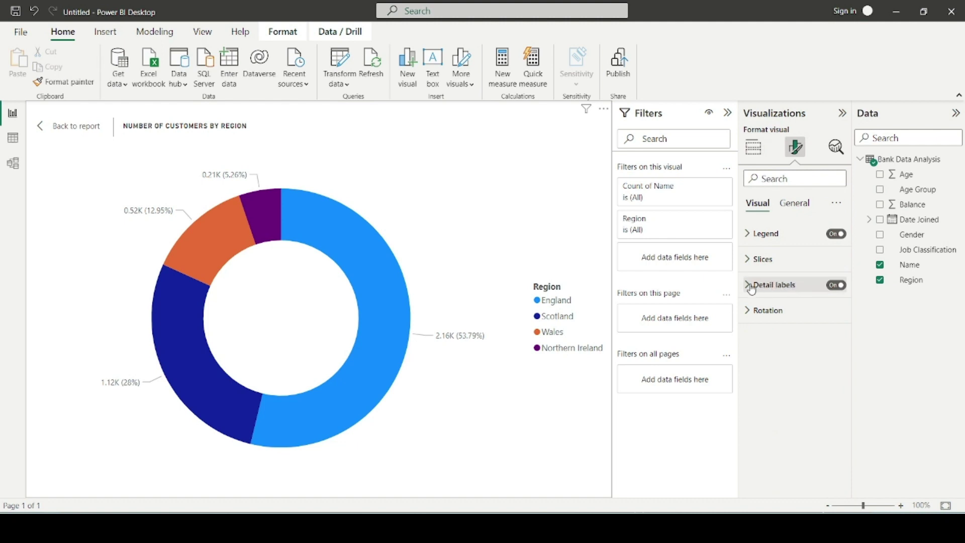
pyautogui.click(772, 287)
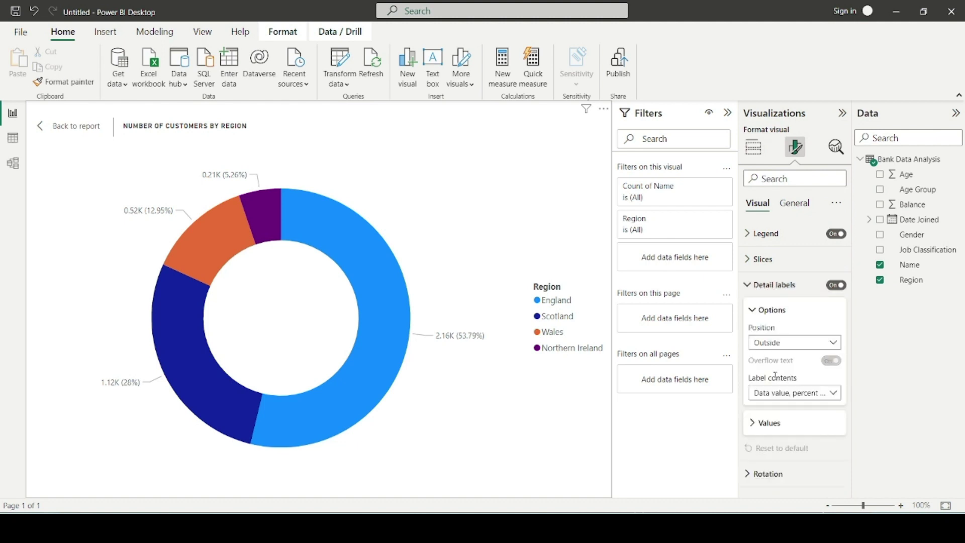
pyautogui.click(793, 394)
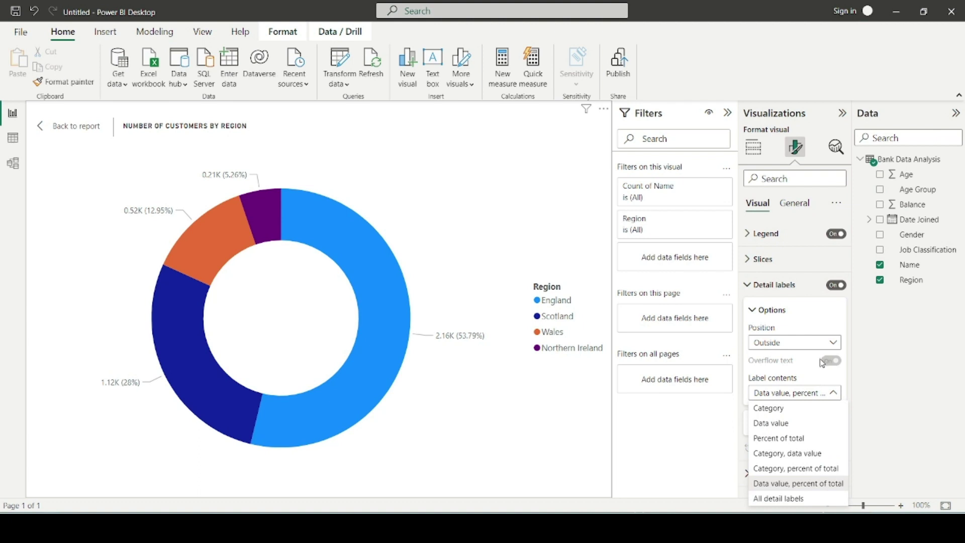
pyautogui.click(788, 441)
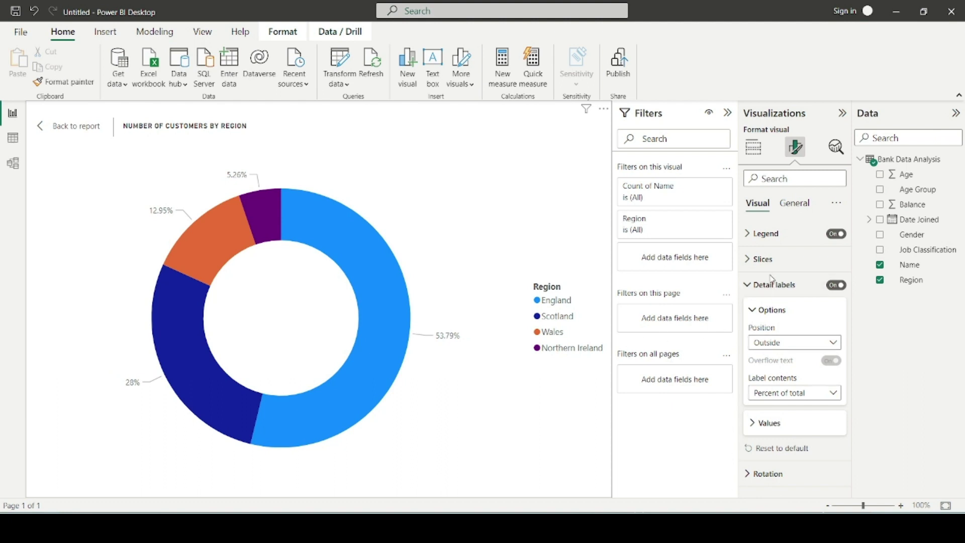
# Change the donut chart's Wales slice to a darker shade of the theme's light blue.
pyautogui.click(762, 259)
pyautogui.scroll(-1, 765, 295)
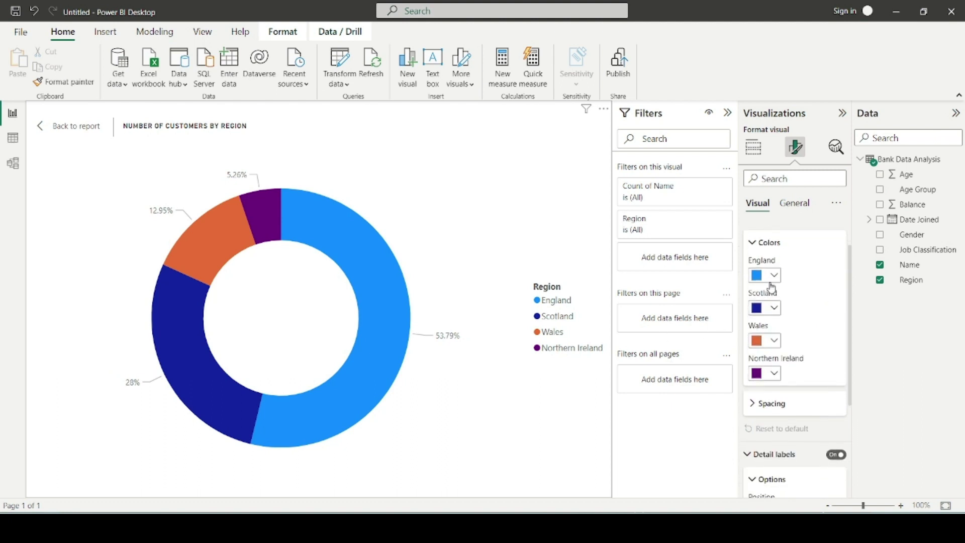
pyautogui.click(774, 341)
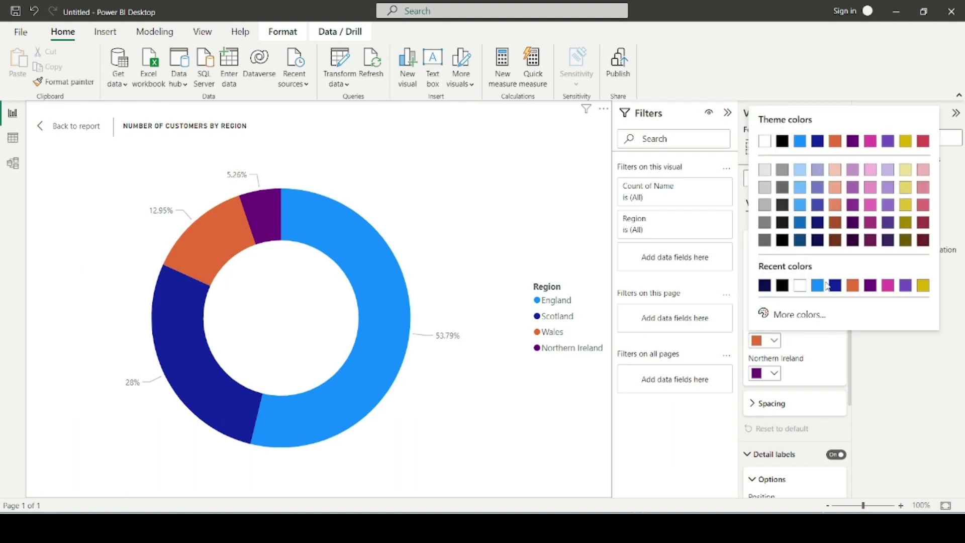
pyautogui.click(801, 221)
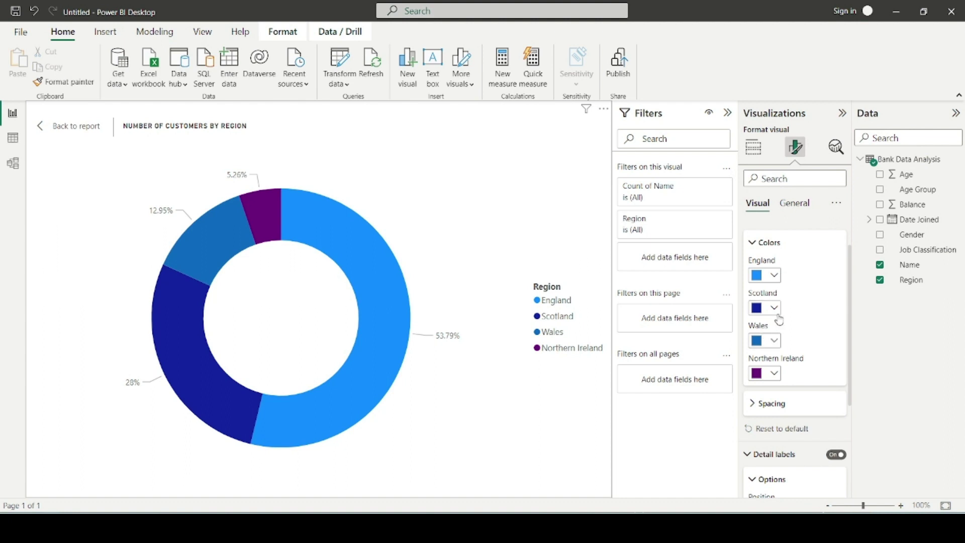
pyautogui.click(777, 341)
pyautogui.click(777, 338)
# Color the England slice dark navy and the Northern Ireland slice light blue, using the recent colors.
pyautogui.click(768, 276)
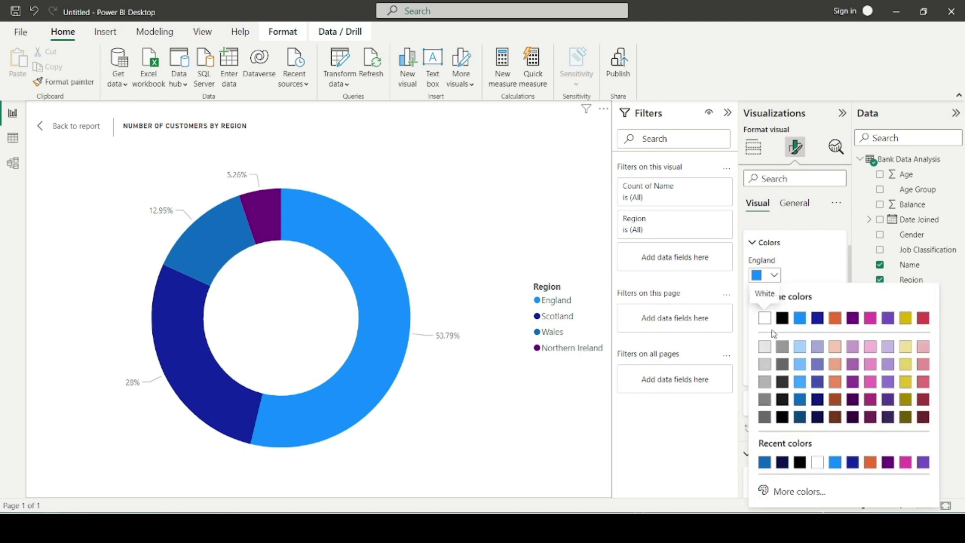
pyautogui.click(782, 463)
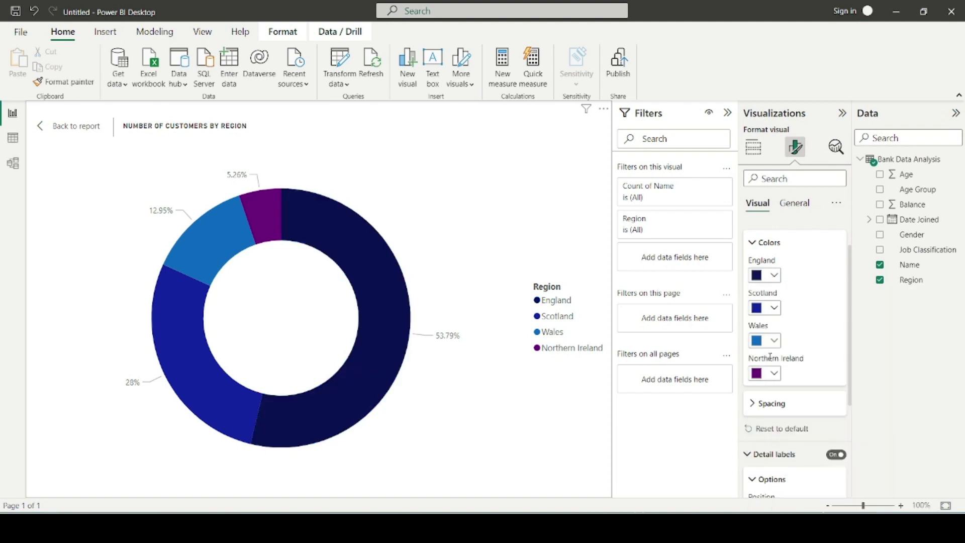
pyautogui.click(771, 373)
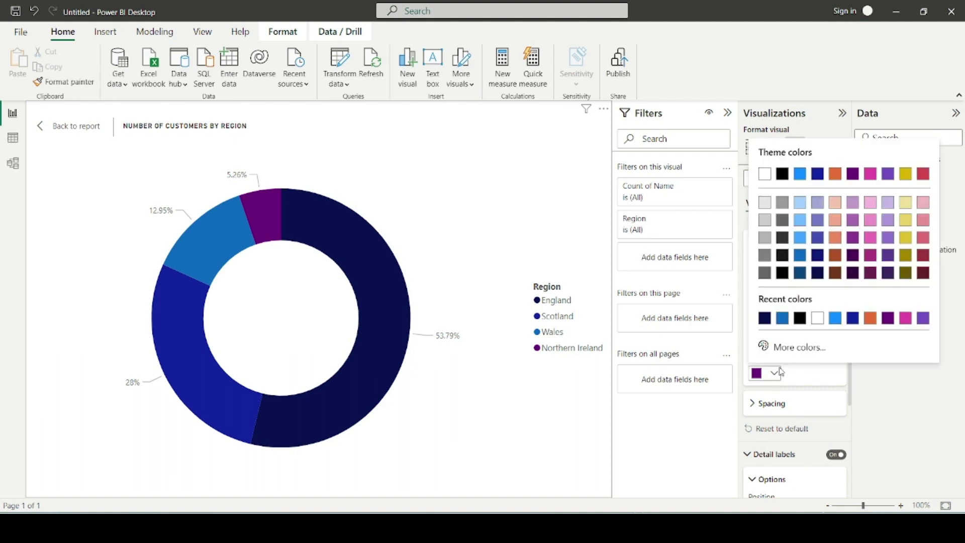
pyautogui.click(835, 317)
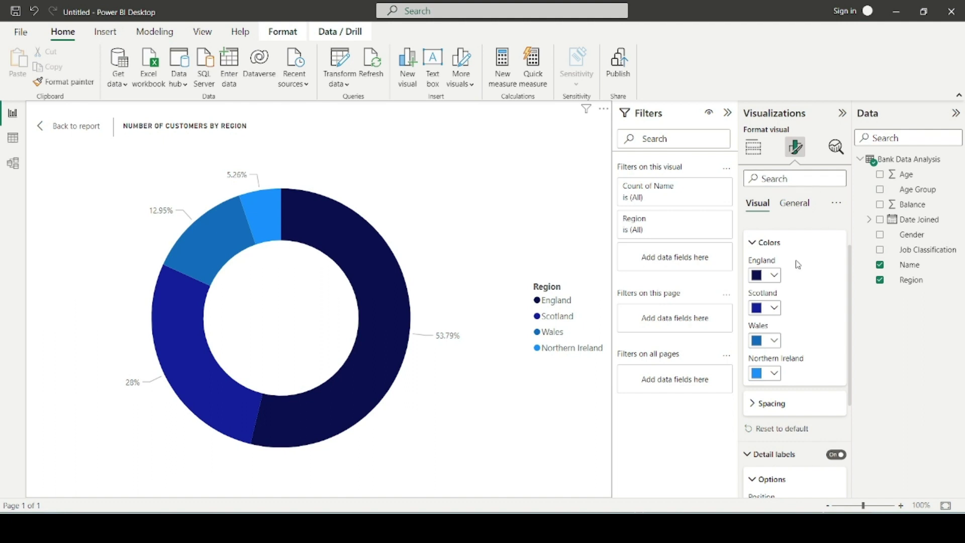
pyautogui.scroll(2, 798, 264)
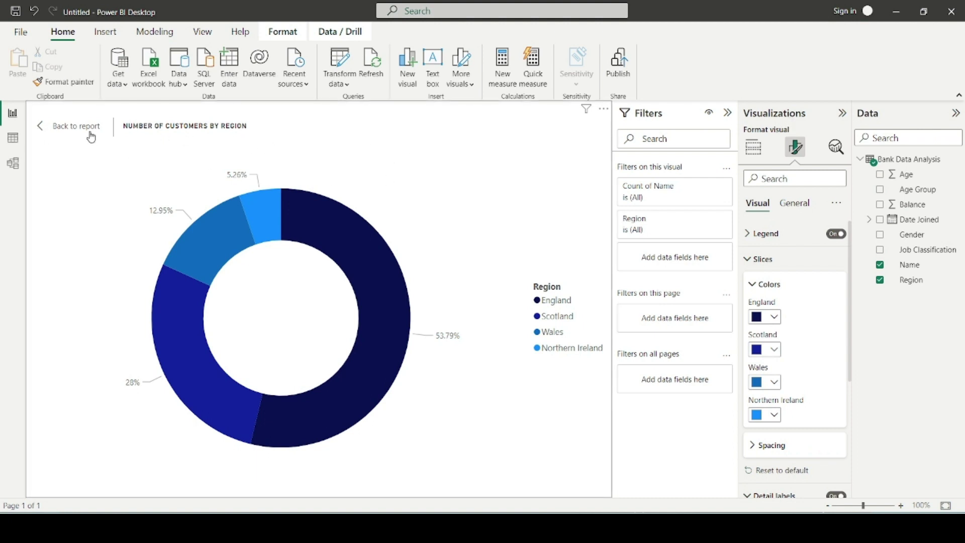
# Return to the report page, shrink the Number of Customers by Region donut chart, and deselect it.
pyautogui.click(65, 126)
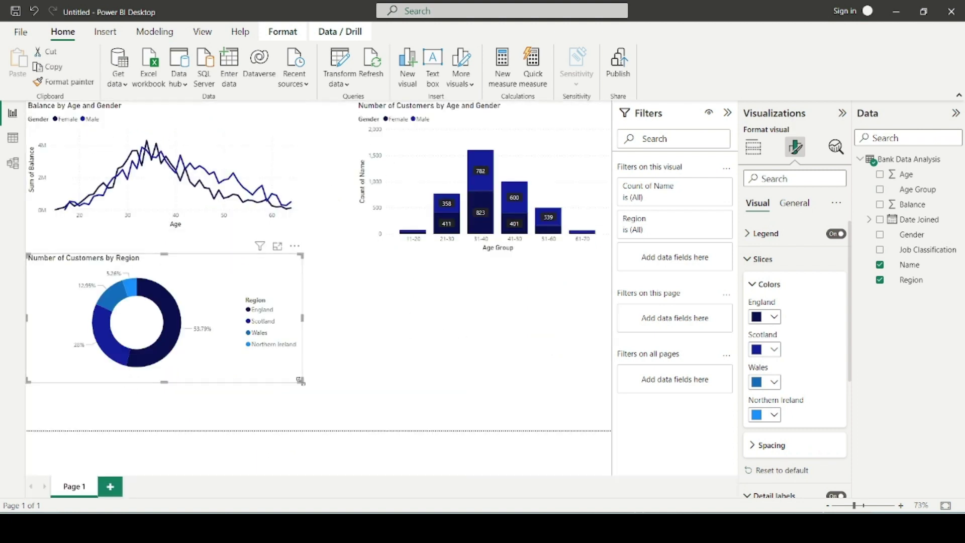
pyautogui.moveTo(300, 380); pyautogui.dragTo(241, 375)
pyautogui.click(312, 342)
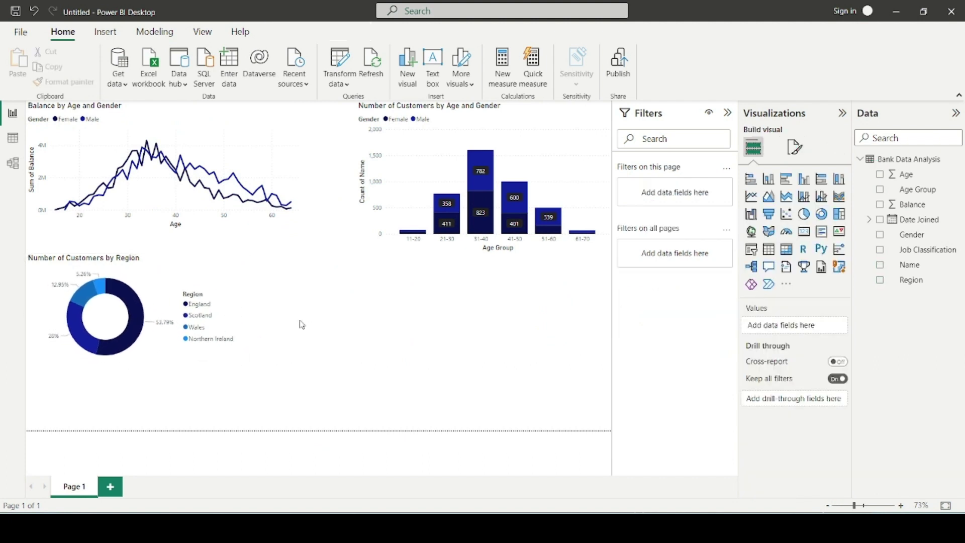
# Check the objectives list, then insert a second donut chart beside the first with Balance as values and Region as legend.
pyautogui.hotkey('alt', 'Tab')
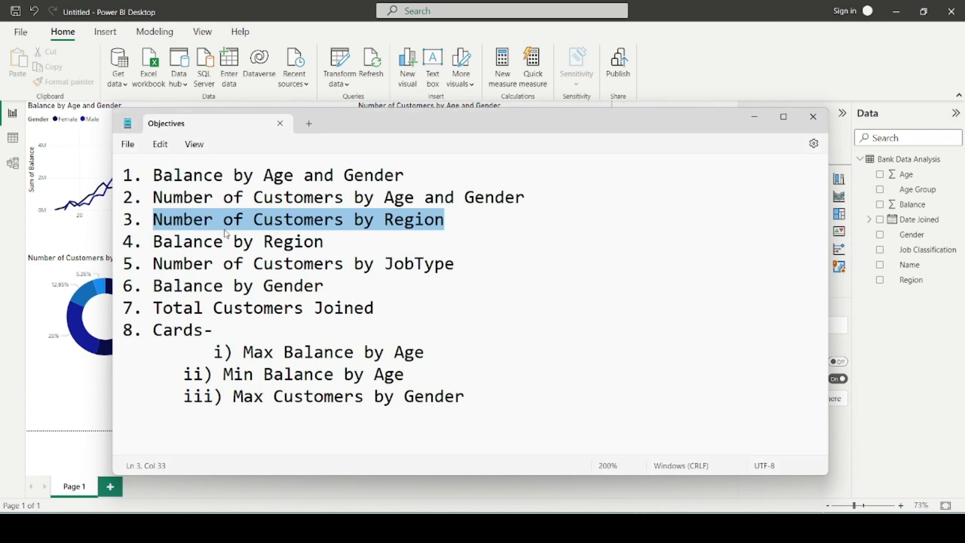
pyautogui.click(96, 383)
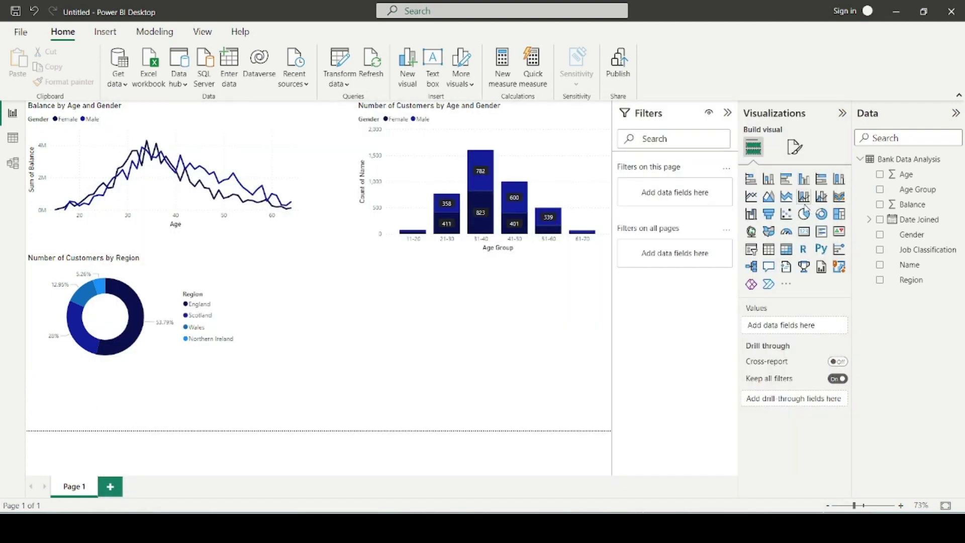
pyautogui.click(821, 215)
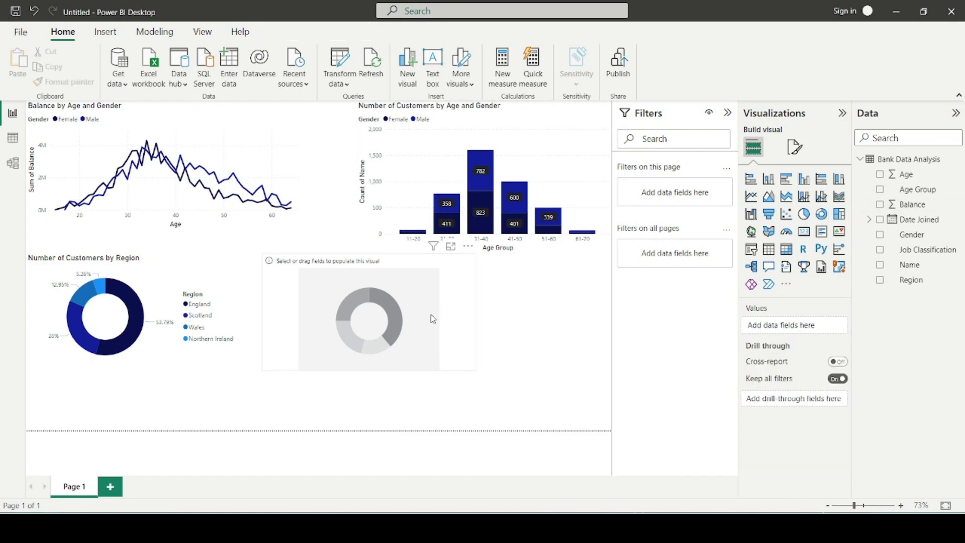
pyautogui.click(463, 269)
pyautogui.click(451, 249)
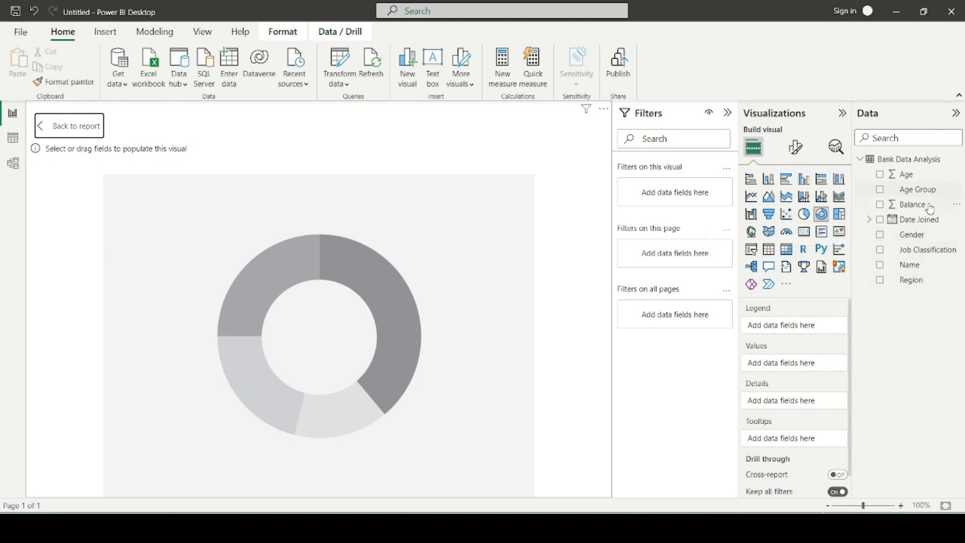
pyautogui.moveTo(930, 210); pyautogui.dragTo(790, 367)
pyautogui.moveTo(912, 282); pyautogui.dragTo(804, 333)
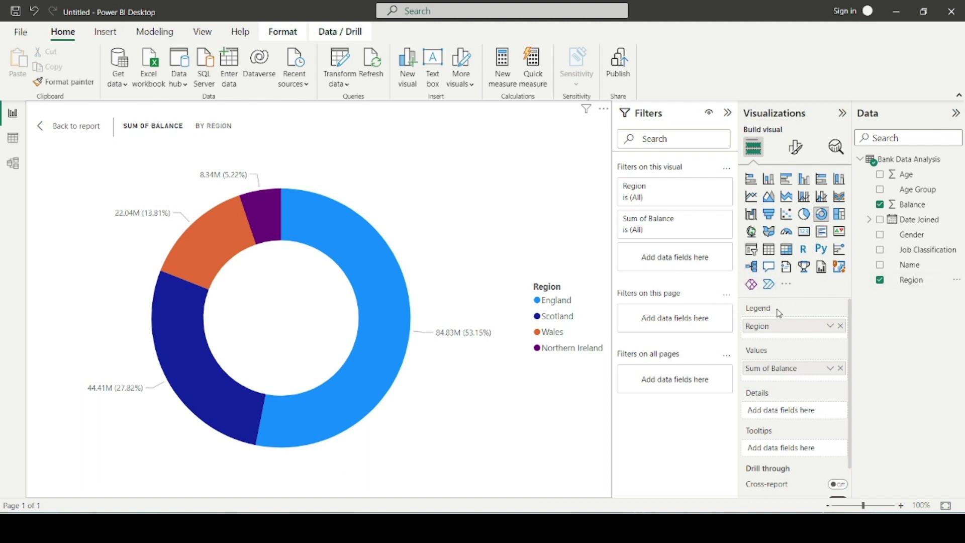
# Set the second donut chart's title to "Balance by Region".
pyautogui.click(795, 147)
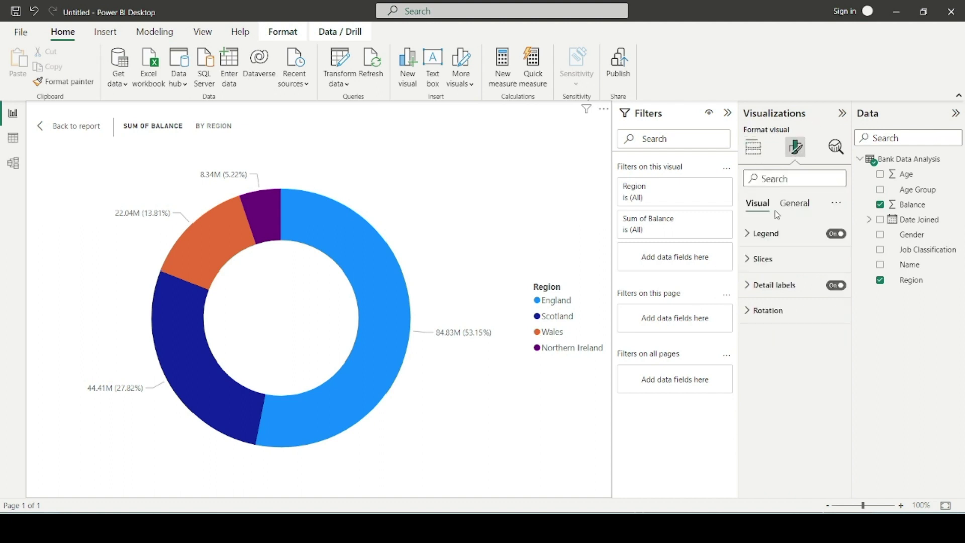
pyautogui.click(795, 203)
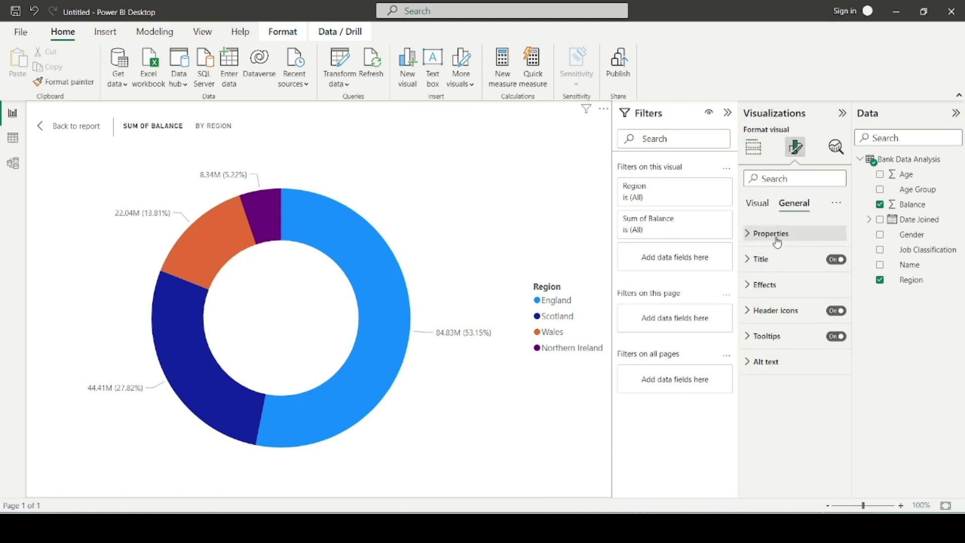
pyautogui.click(772, 260)
pyautogui.tripleClick(779, 296)
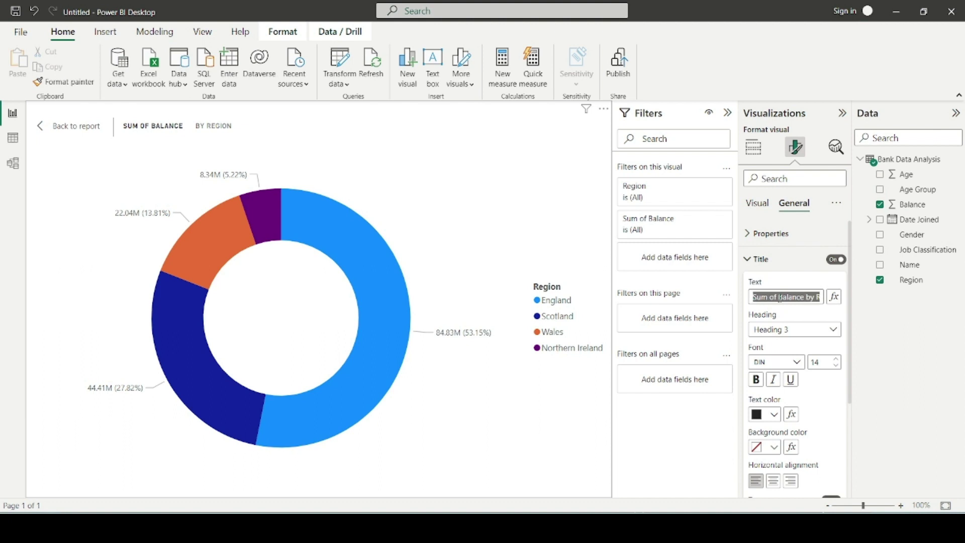
pyautogui.write('Balance by')
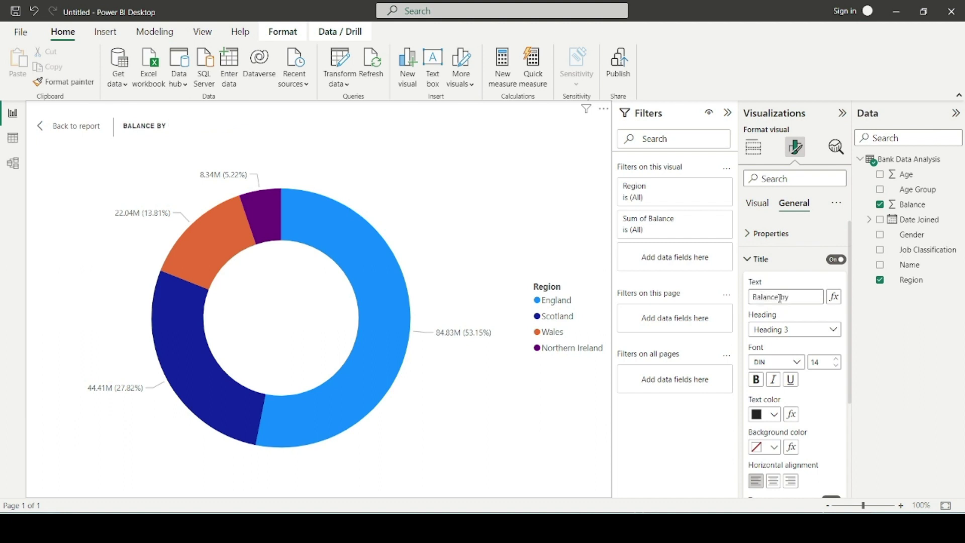
pyautogui.write(' Region')
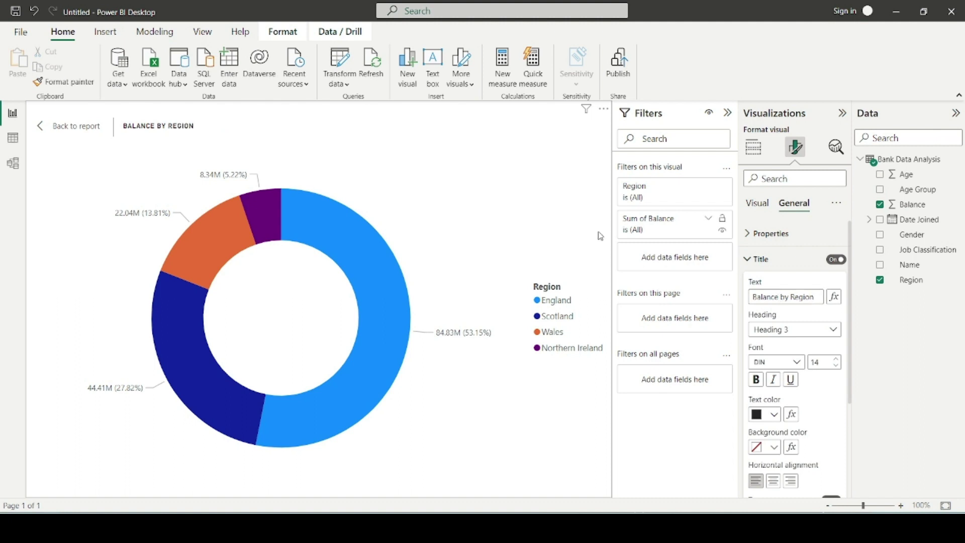
# Return to the report page, move the Balance by Region donut chart slightly closer to the first donut, and display its visual formatting options.
pyautogui.click(52, 126)
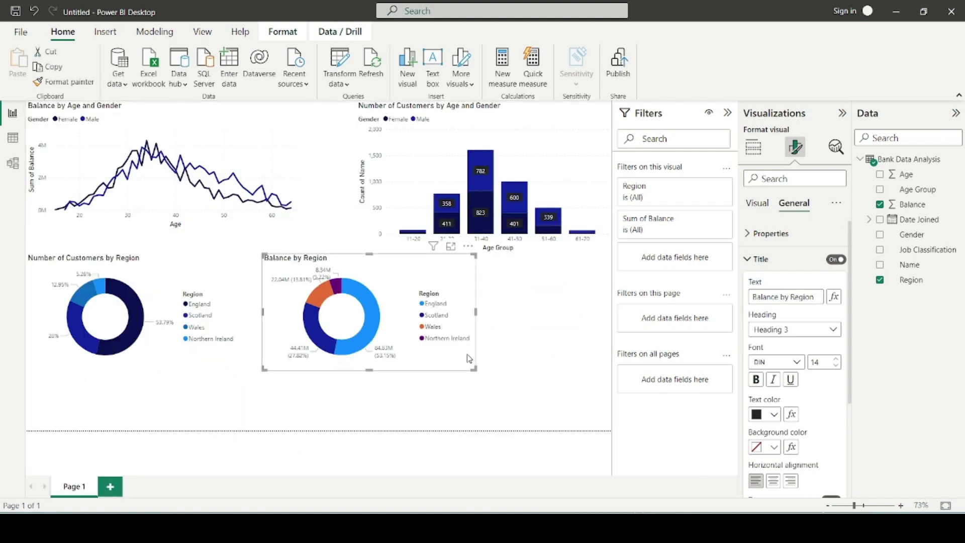
pyautogui.moveTo(452, 364); pyautogui.dragTo(439, 371)
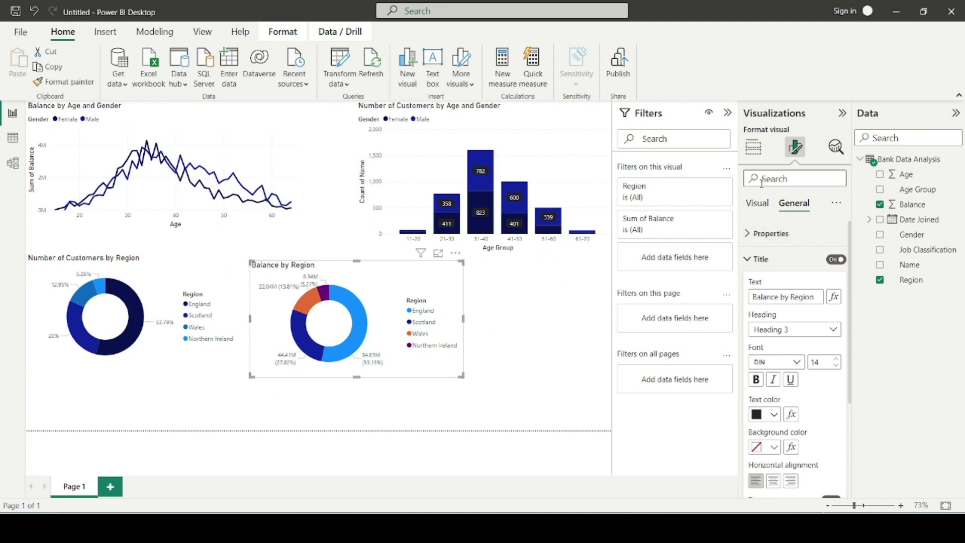
pyautogui.click(758, 203)
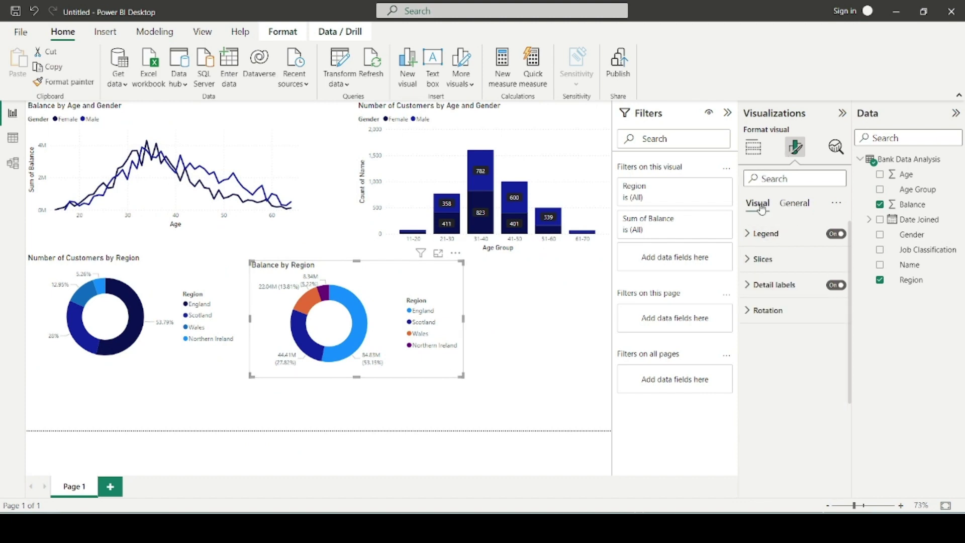
# Show the Balance by Region donut chart in focus mode and set its detail label contents to Percent of total.
pyautogui.click(437, 254)
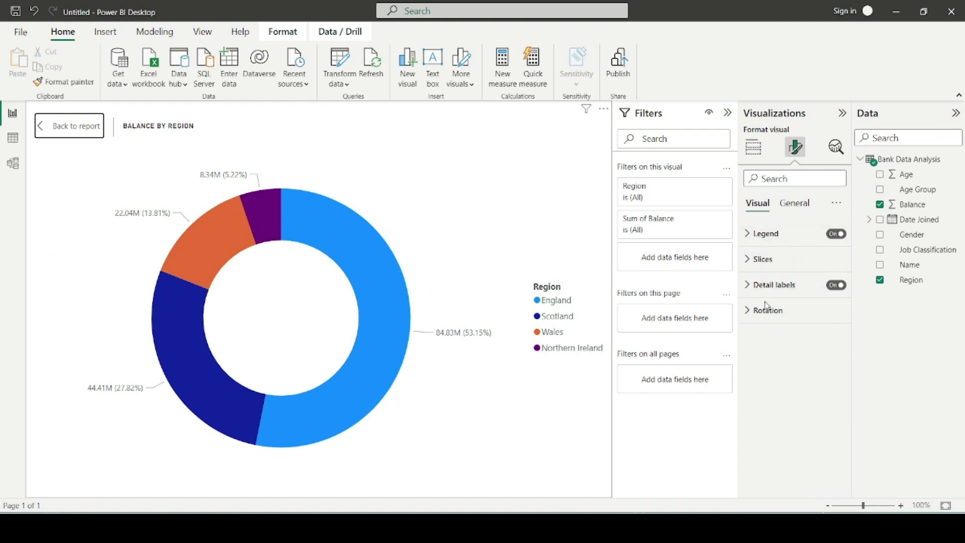
pyautogui.click(774, 285)
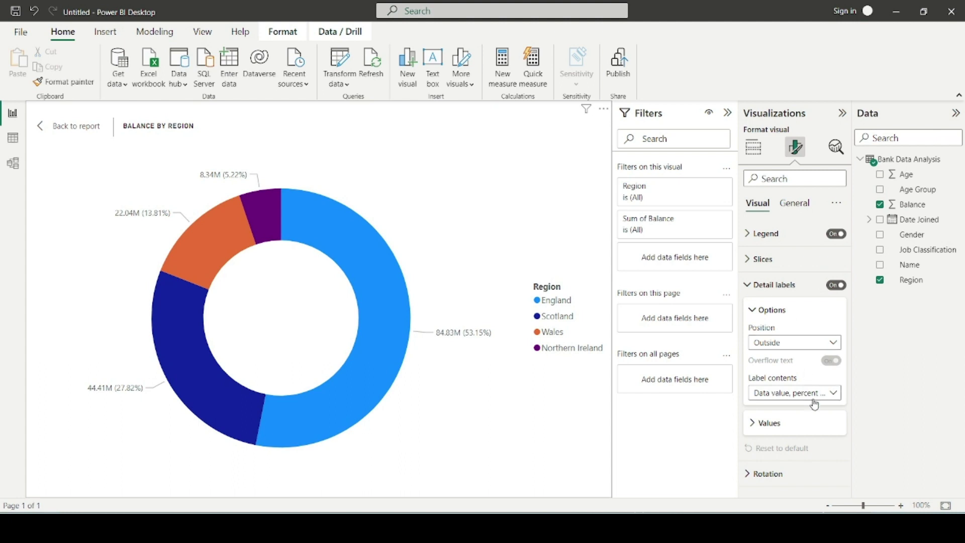
pyautogui.click(793, 397)
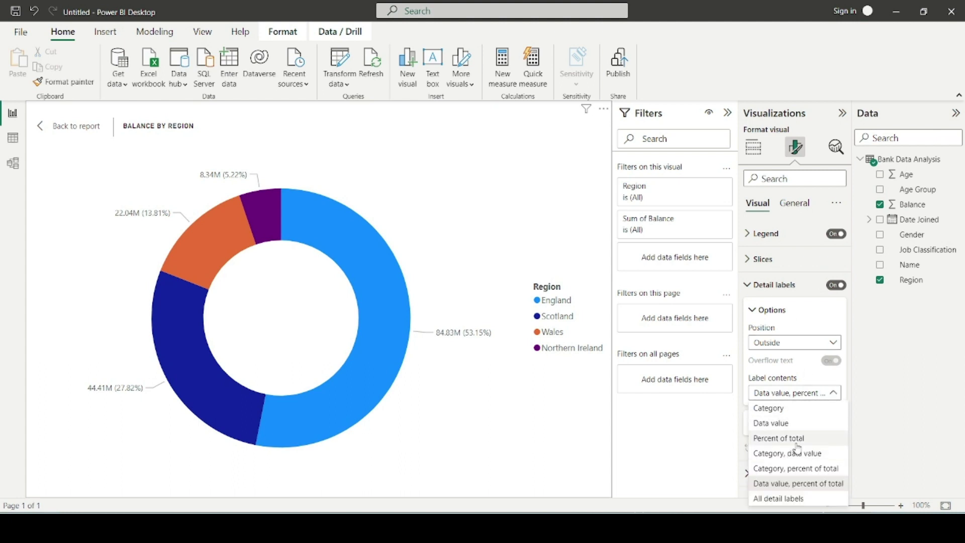
pyautogui.click(792, 442)
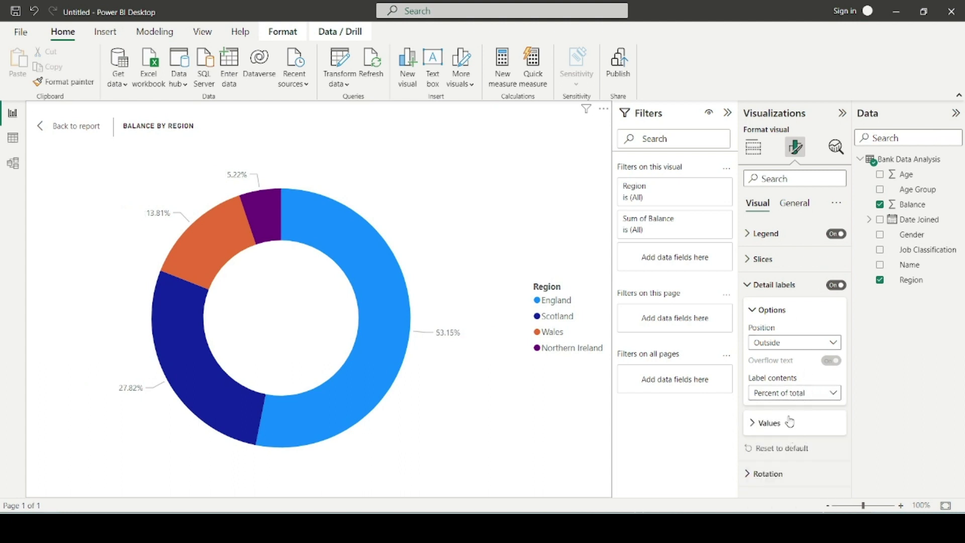
pyautogui.click(778, 428)
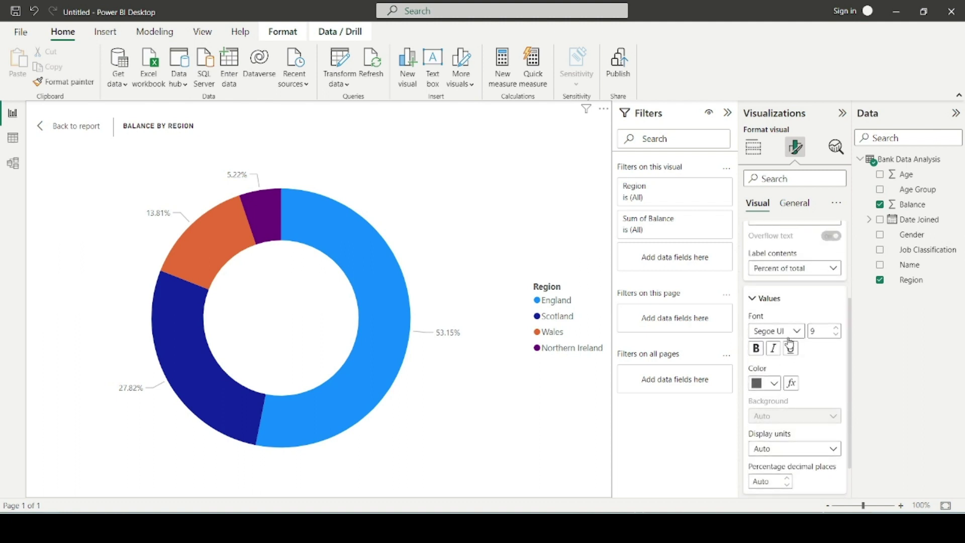
pyautogui.scroll(3, 774, 354)
# Recolor the donut slices: Wales light blue, Northern Ireland medium blue, and England dark navy.
pyautogui.click(768, 262)
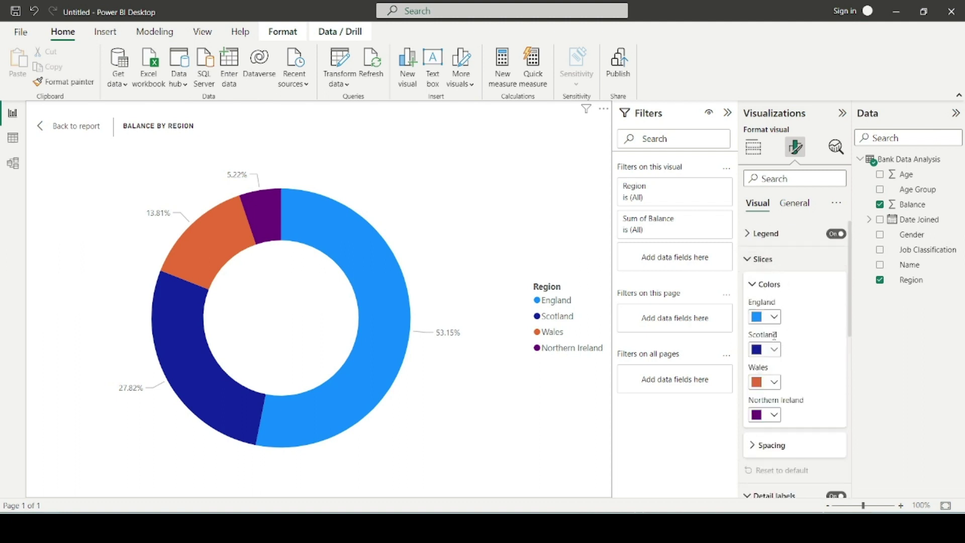
pyautogui.click(773, 383)
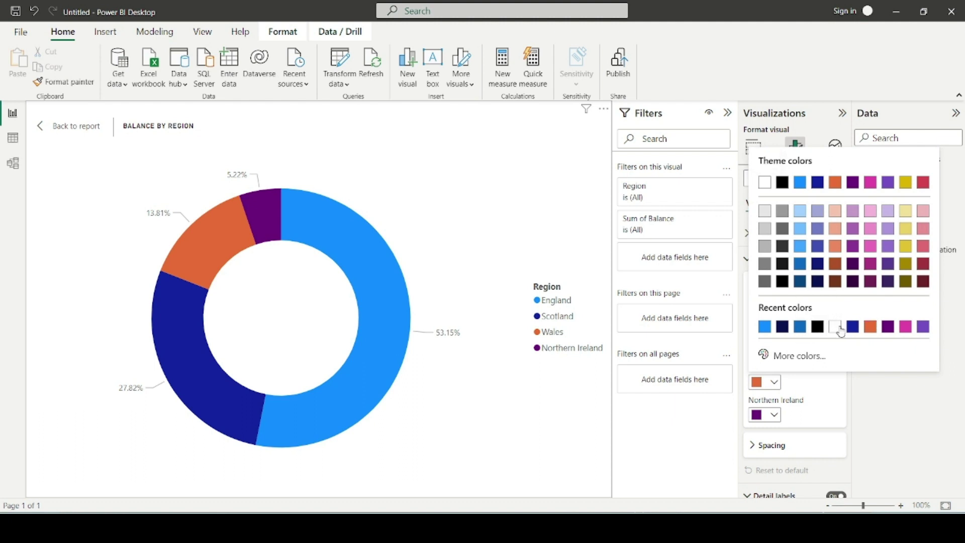
pyautogui.click(800, 229)
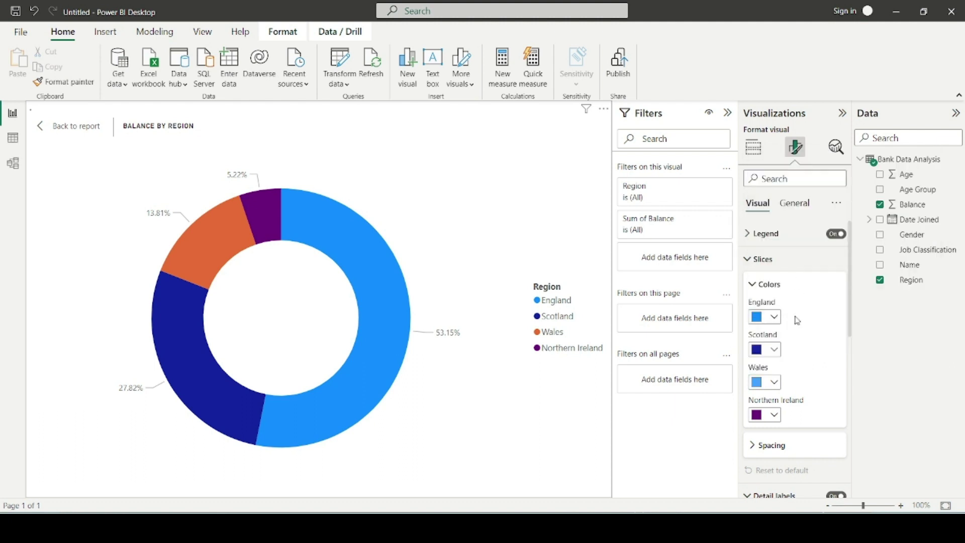
pyautogui.click(774, 415)
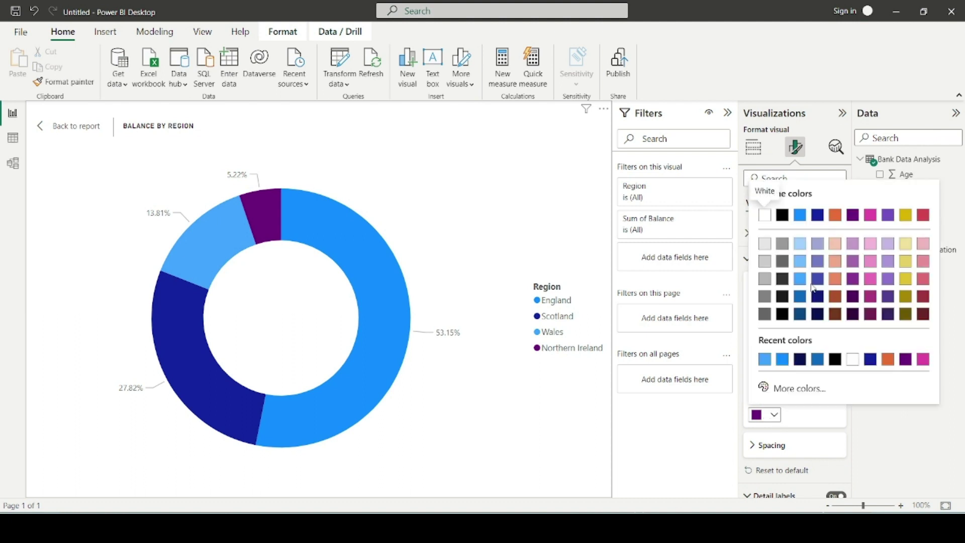
pyautogui.click(801, 297)
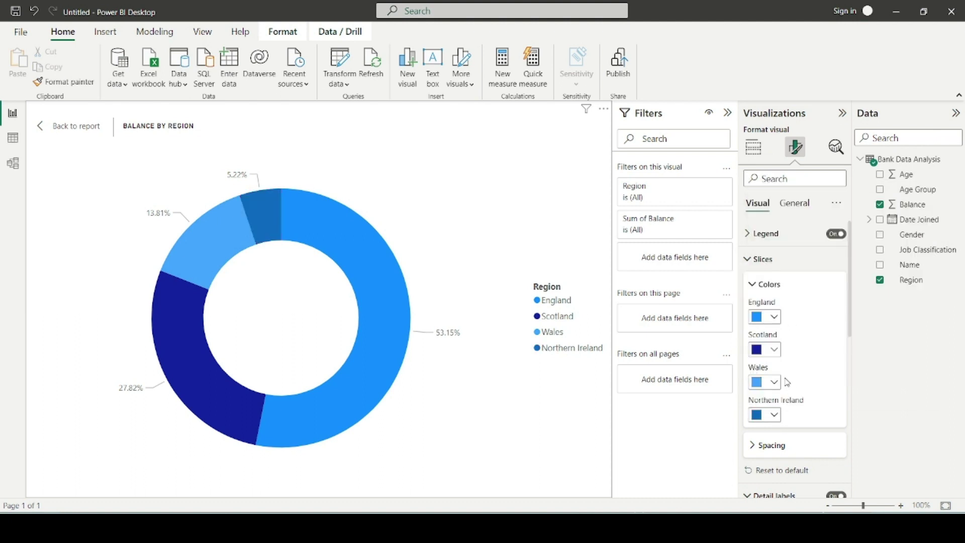
pyautogui.click(772, 320)
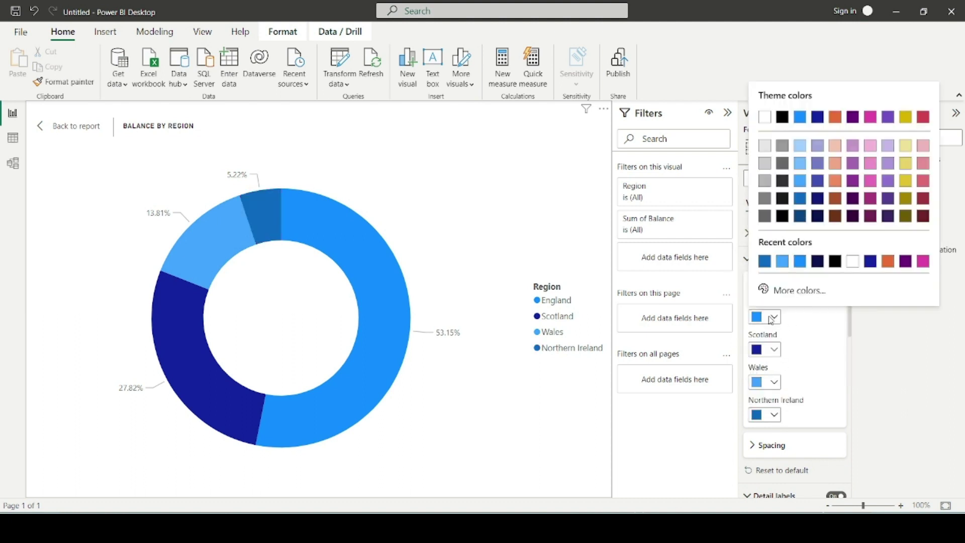
pyautogui.click(818, 261)
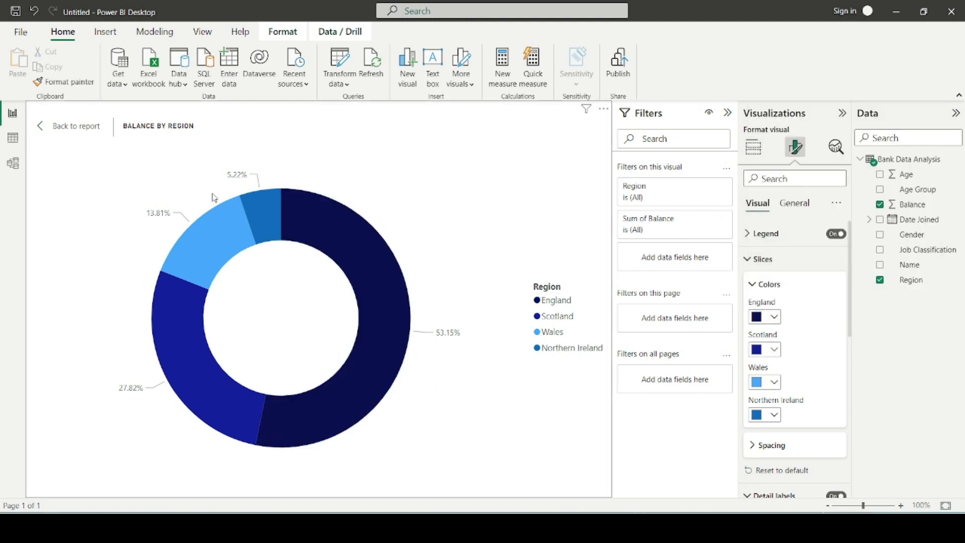
# Return to the report page, shrink the Balance by Region donut chart, and move it up against the Number of Customers by Region chart.
pyautogui.click(86, 137)
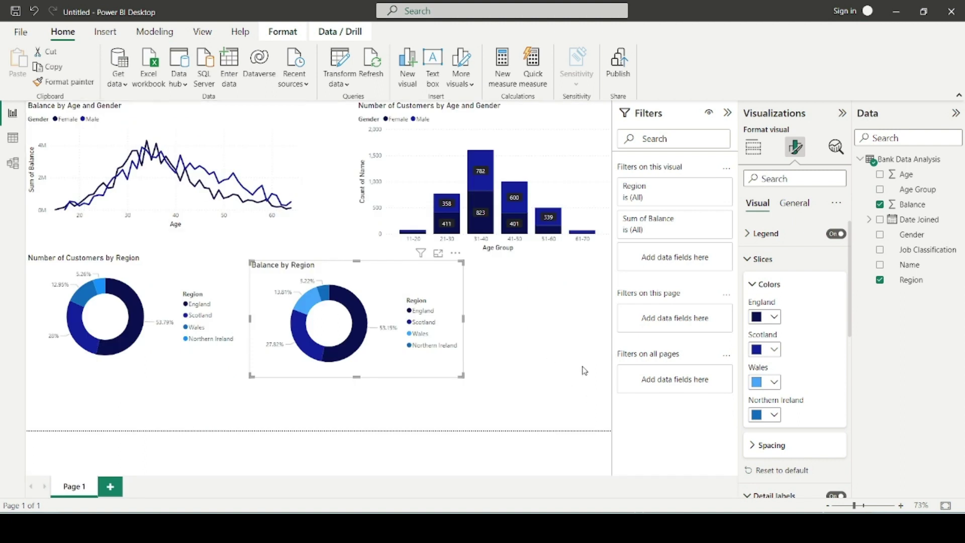
pyautogui.click(536, 357)
pyautogui.click(432, 371)
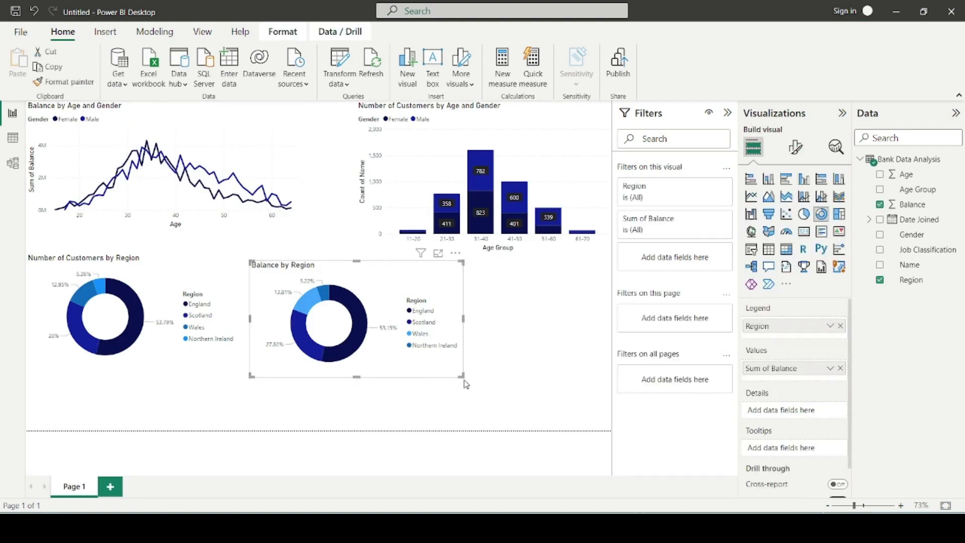
pyautogui.moveTo(461, 375); pyautogui.dragTo(422, 368)
pyautogui.moveTo(390, 281); pyautogui.dragTo(381, 275)
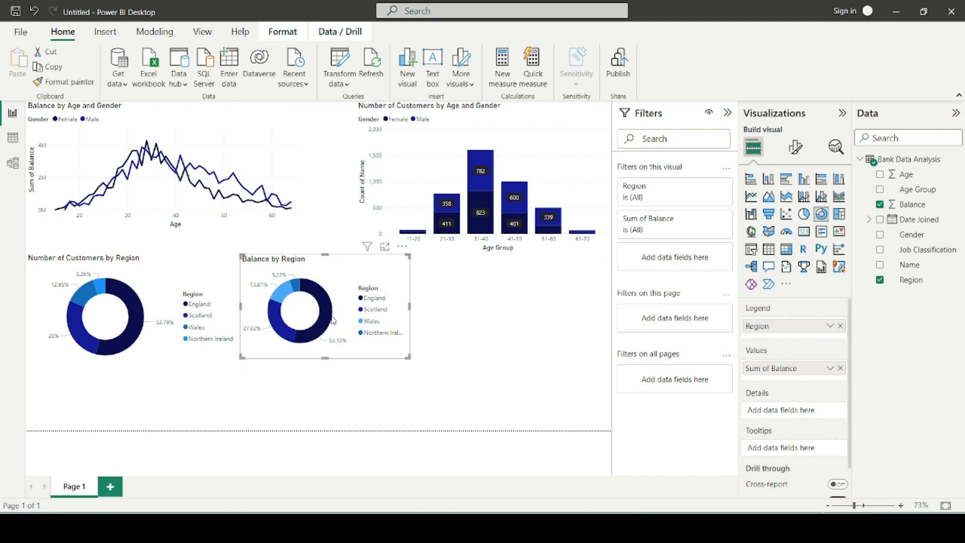
pyautogui.click(385, 247)
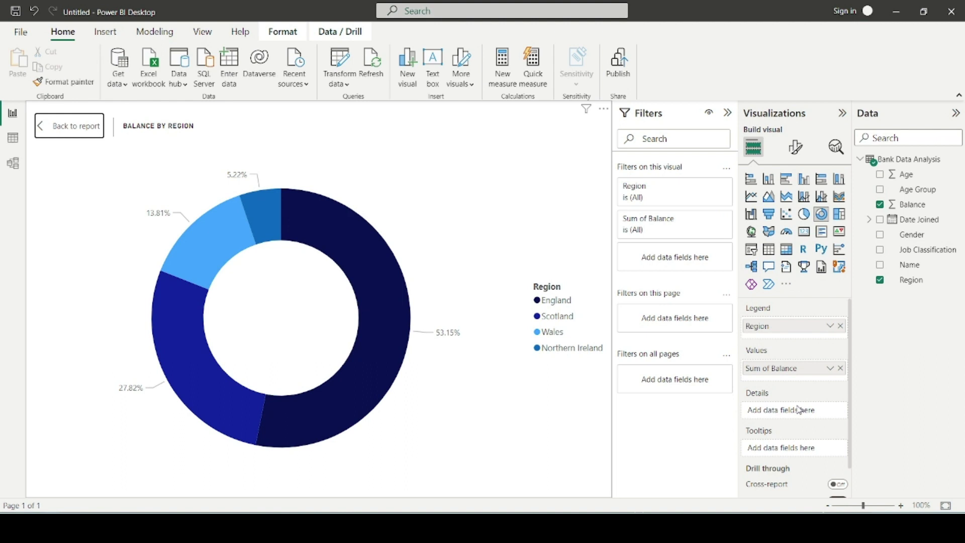
pyautogui.scroll(-1, 800, 380)
pyautogui.scroll(1, 799, 381)
pyautogui.scroll(-1, 798, 384)
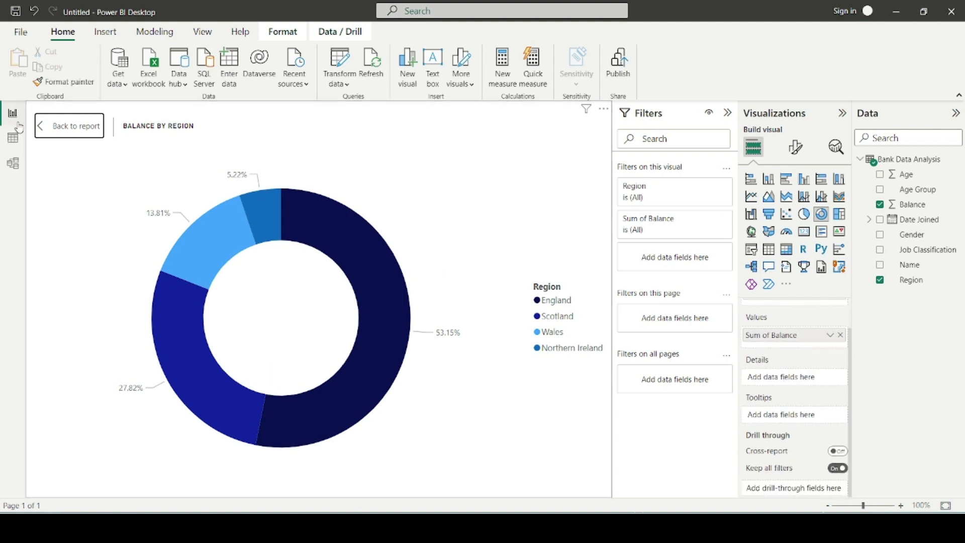
pyautogui.click(70, 126)
pyautogui.click(209, 357)
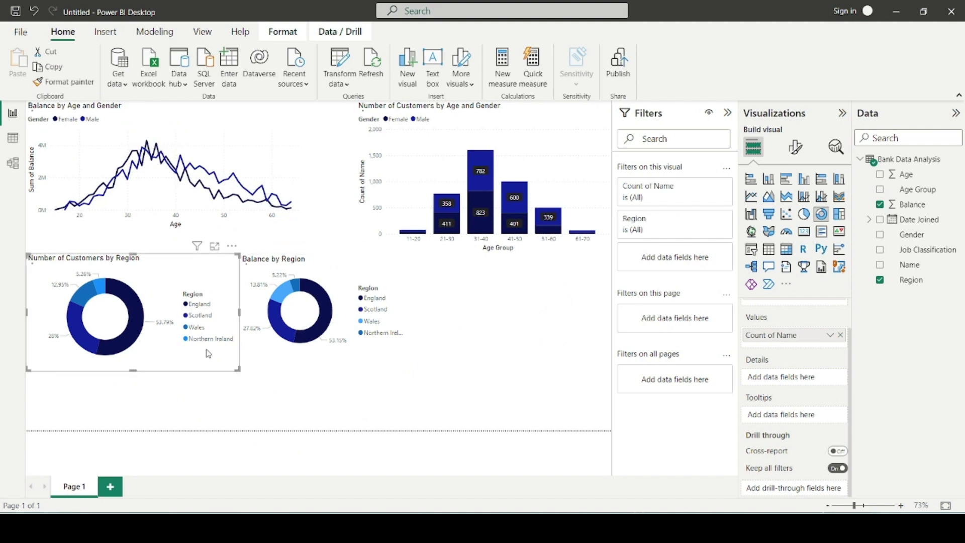
# Enlarge the Balance by Region donut in focus mode and recolor the Wales slice medium blue and the Northern Ireland slice light blue.
pyautogui.click(323, 346)
pyautogui.click(384, 247)
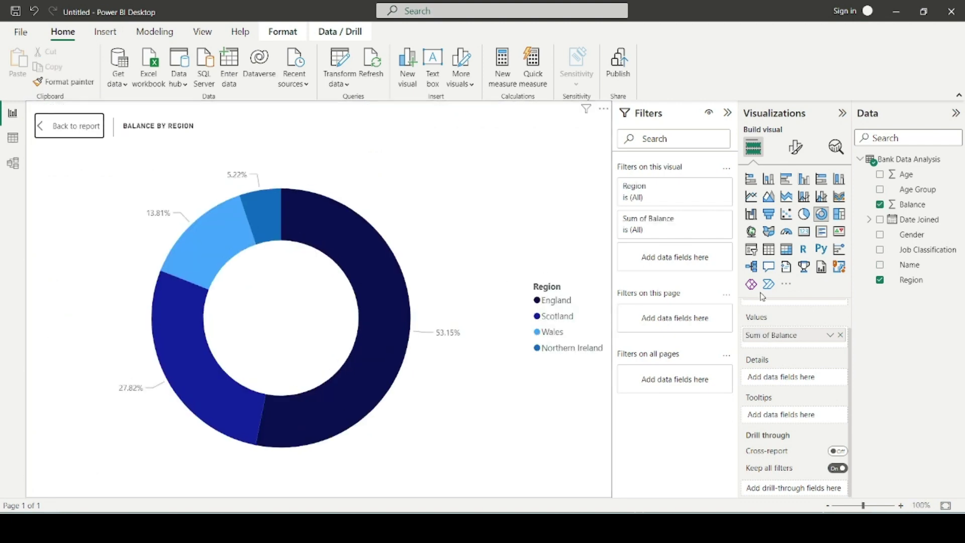
pyautogui.click(795, 148)
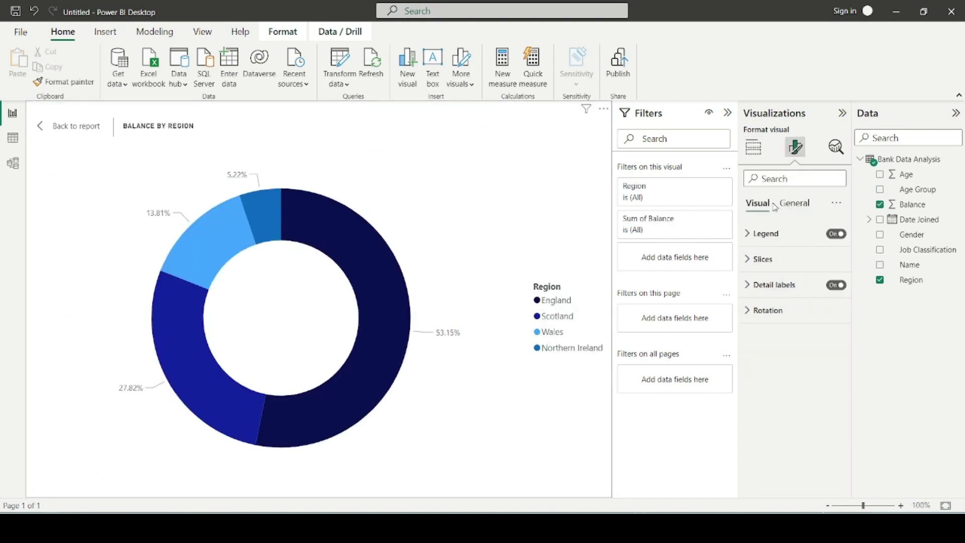
pyautogui.click(776, 264)
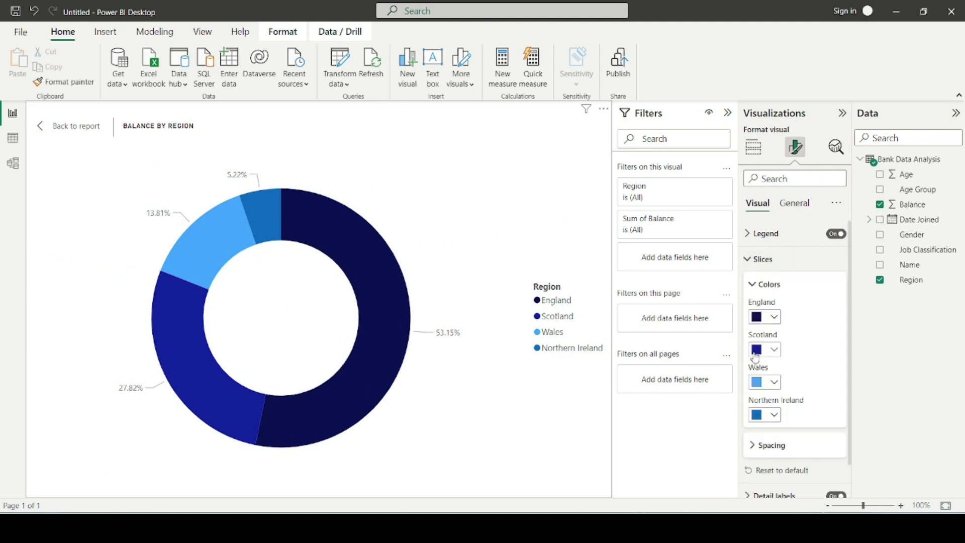
pyautogui.click(763, 383)
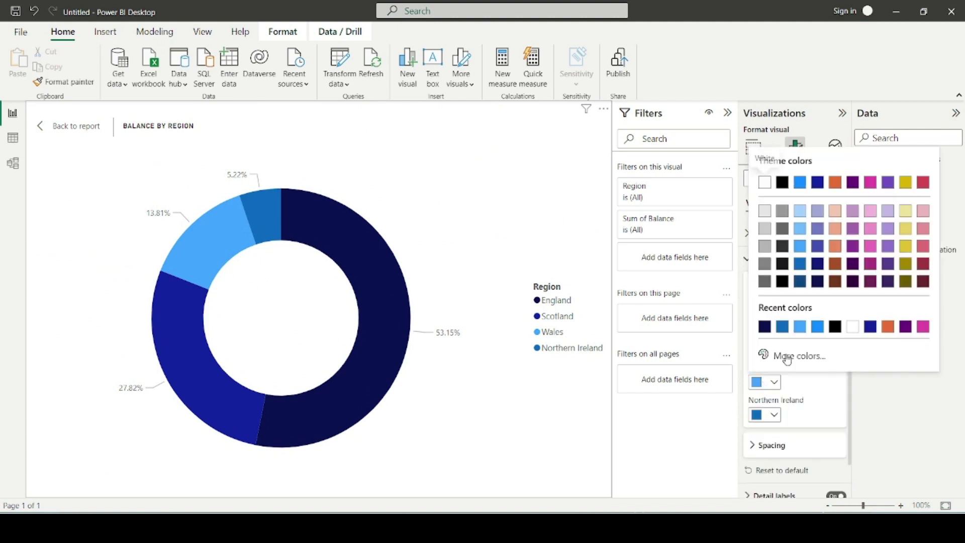
pyautogui.click(786, 328)
pyautogui.click(774, 419)
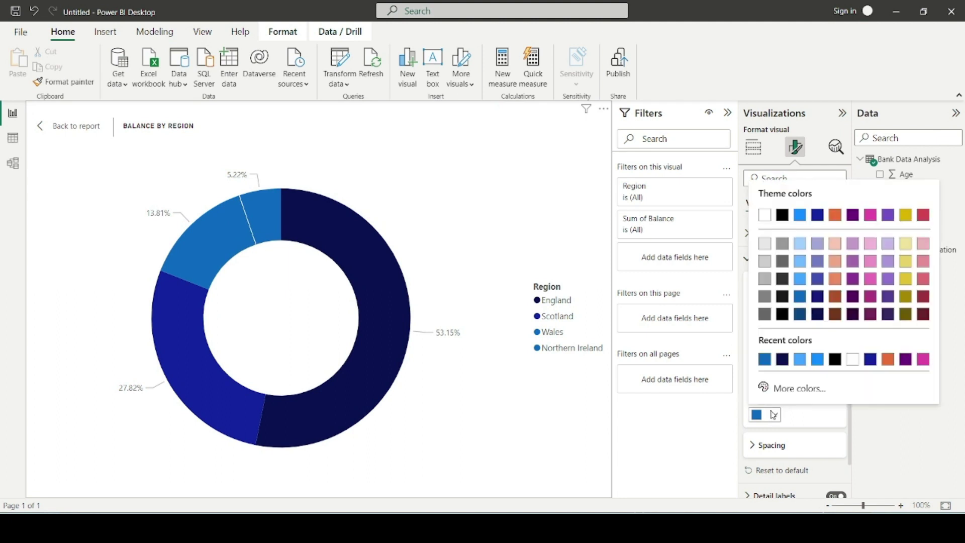
pyautogui.click(800, 365)
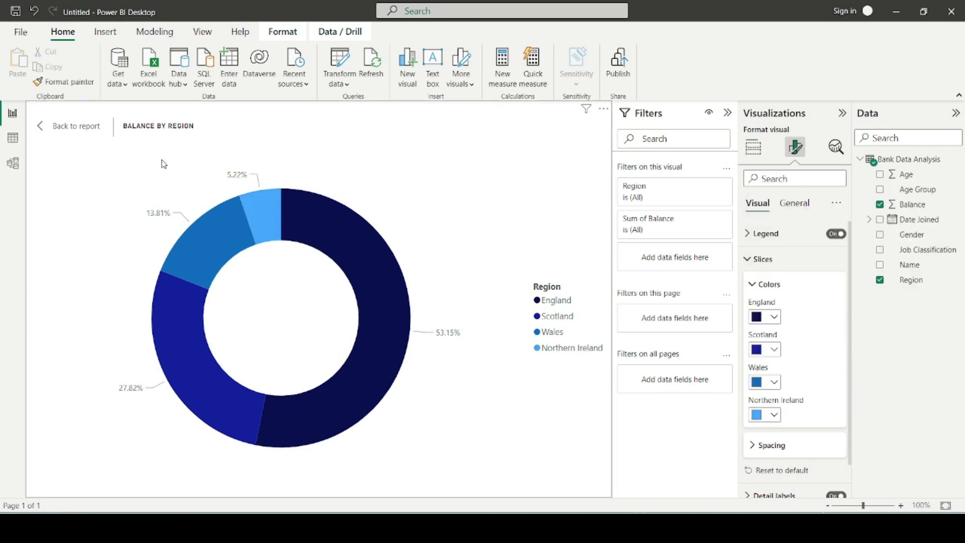
# Collapse the slice color settings and turn off the Balance by Region donut chart's legend.
pyautogui.scroll(-1, 764, 393)
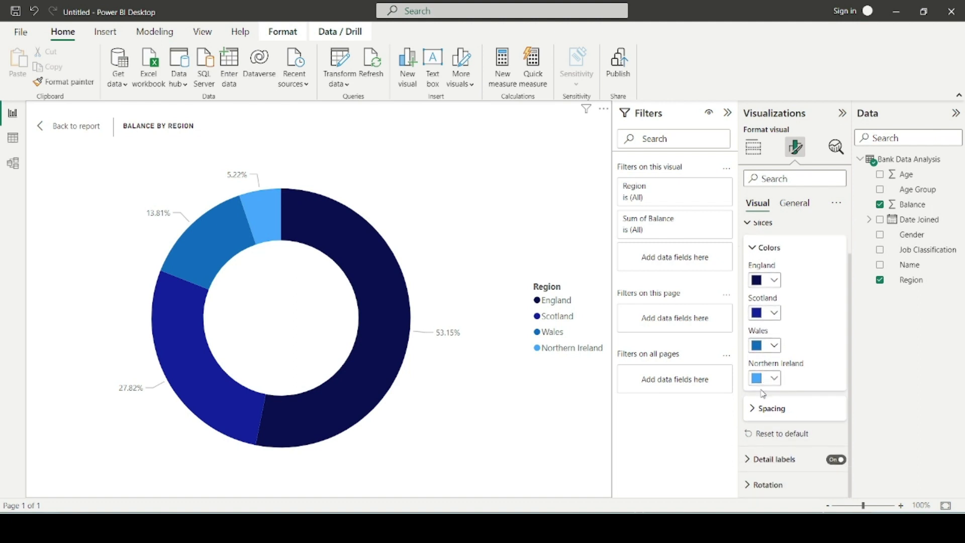
pyautogui.scroll(1, 780, 330)
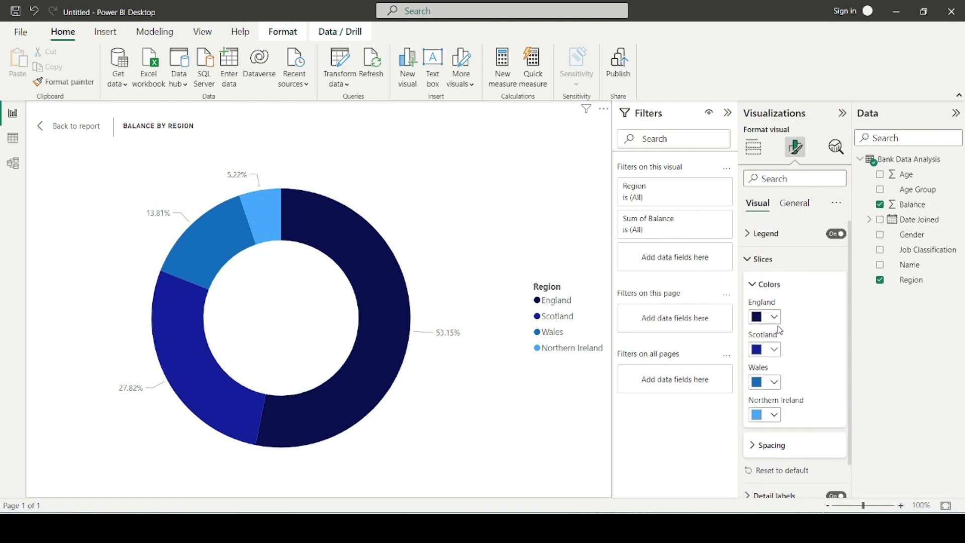
pyautogui.click(766, 258)
pyautogui.click(836, 234)
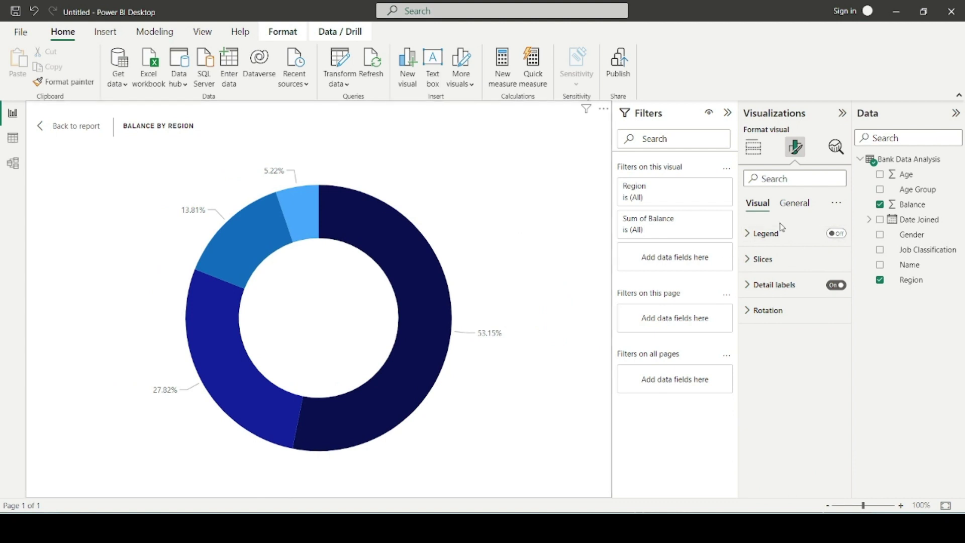
# Return to the report page, move the Balance by Region donut slightly lower to line up with the first donut, and deselect it.
pyautogui.click(67, 128)
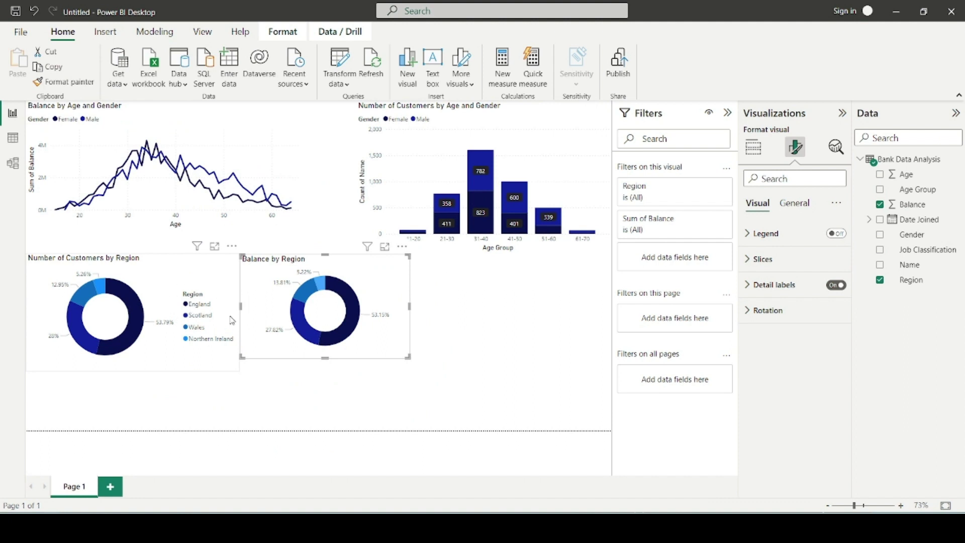
pyautogui.moveTo(390, 275); pyautogui.dragTo(378, 296)
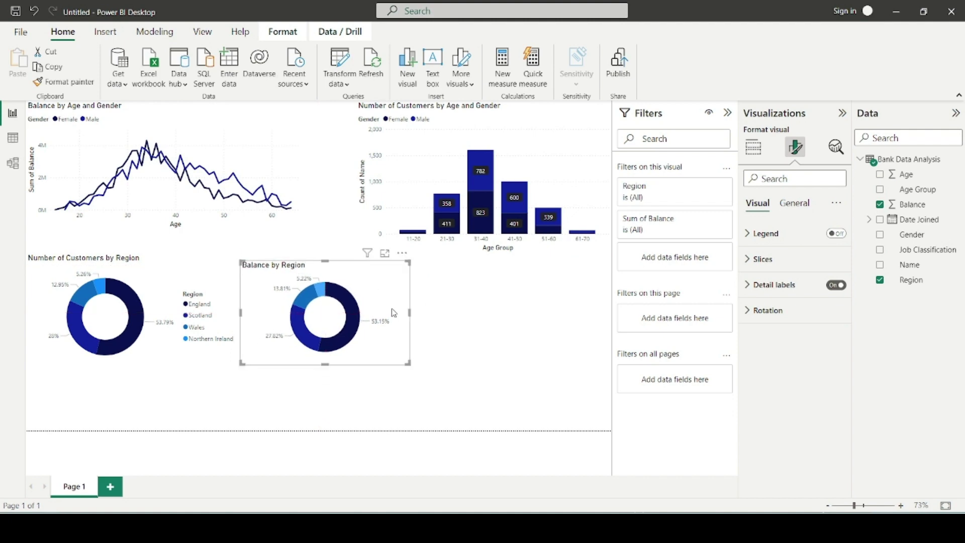
pyautogui.click(458, 315)
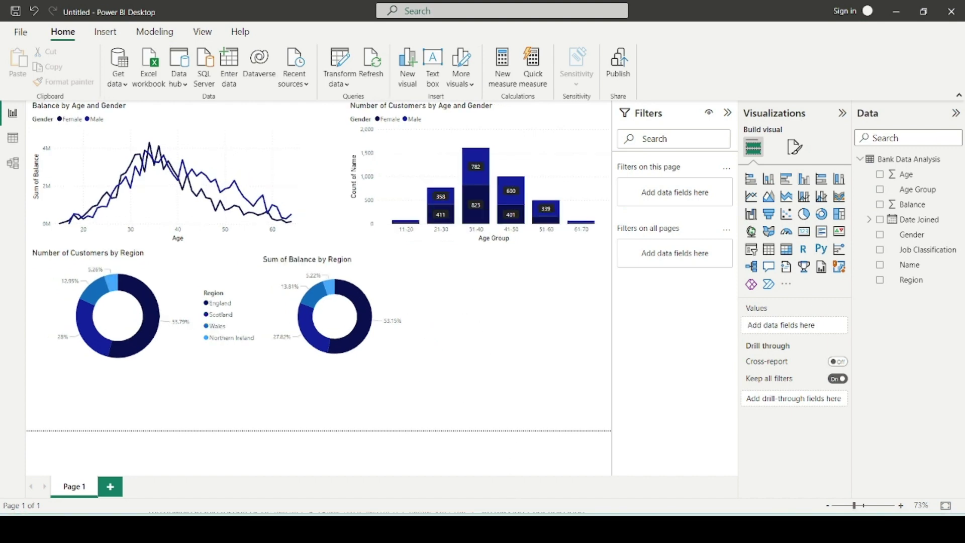
# Switch to the Objectives notes, highlight the fifth objective, Number of Customers by JobType, and return to the report.
pyautogui.hotkey('alt', 'Tab')
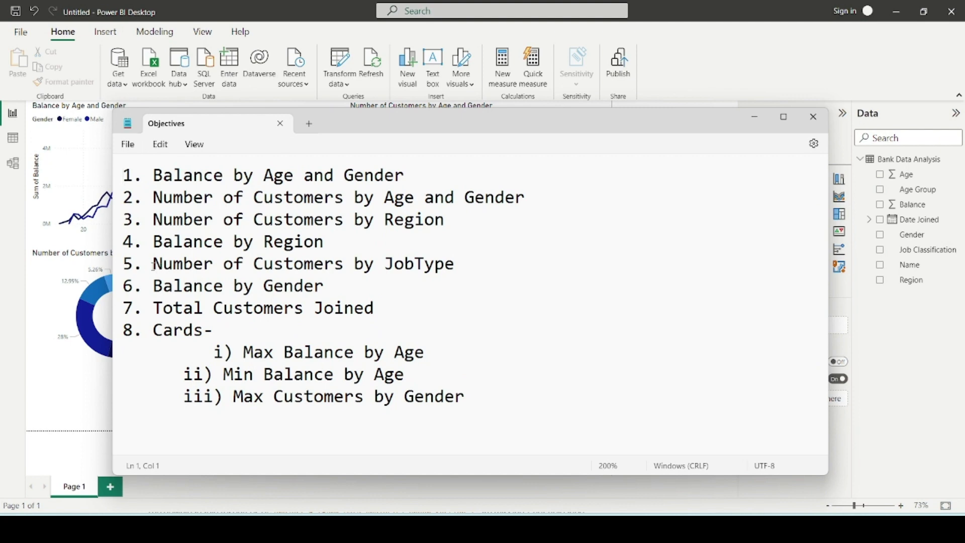
pyautogui.moveTo(153, 265); pyautogui.dragTo(458, 262)
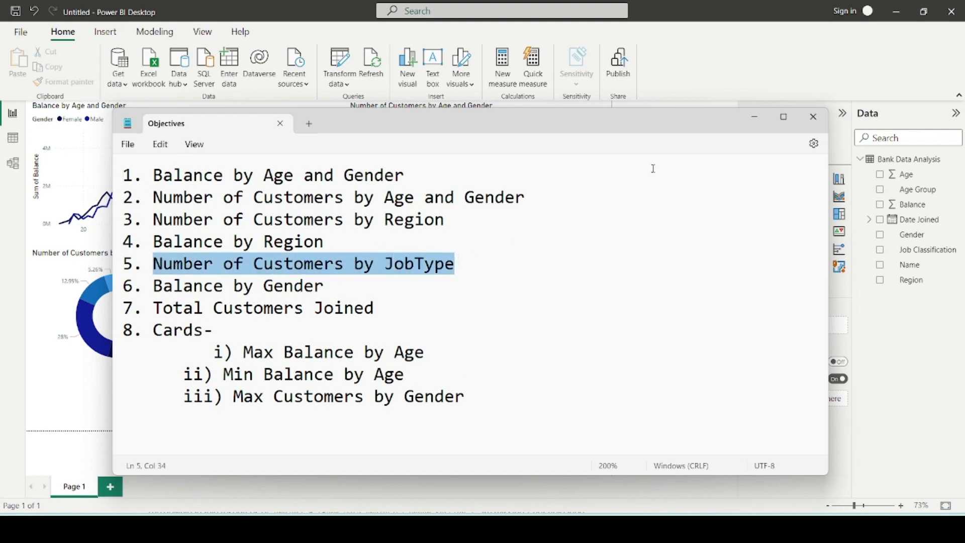
pyautogui.click(754, 118)
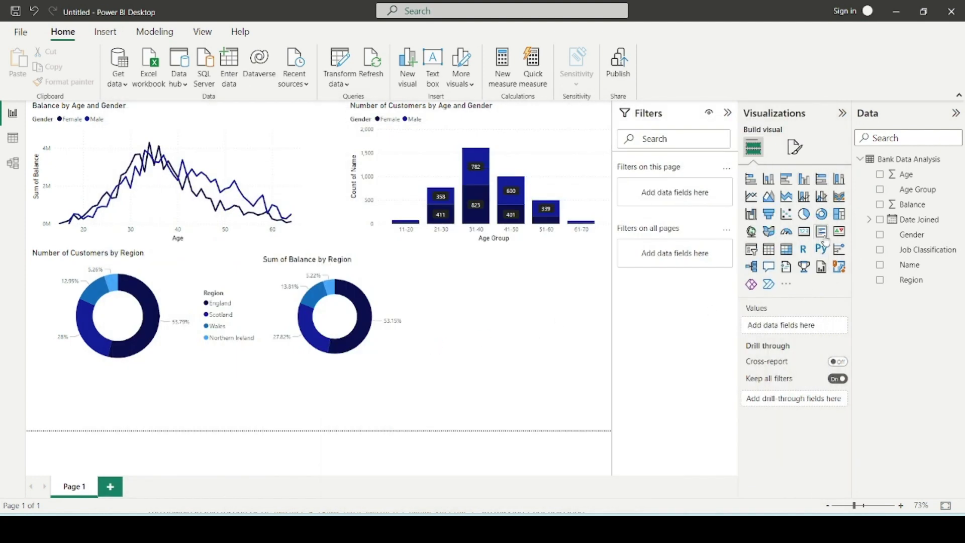
# Add a donut chart, enlarge it in focus mode, and set Job Classification as its legend and Name as its values.
pyautogui.click(822, 213)
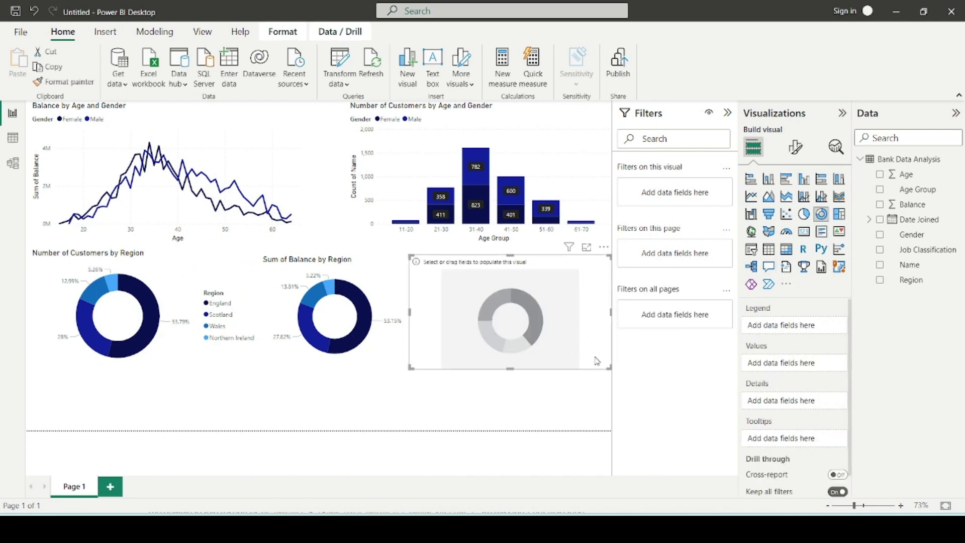
pyautogui.click(586, 246)
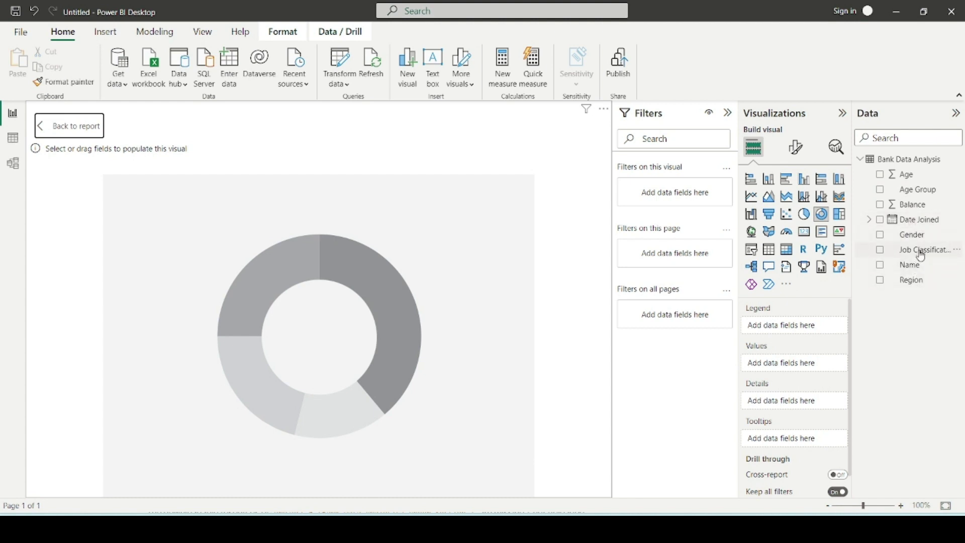
pyautogui.moveTo(922, 256); pyautogui.dragTo(814, 331)
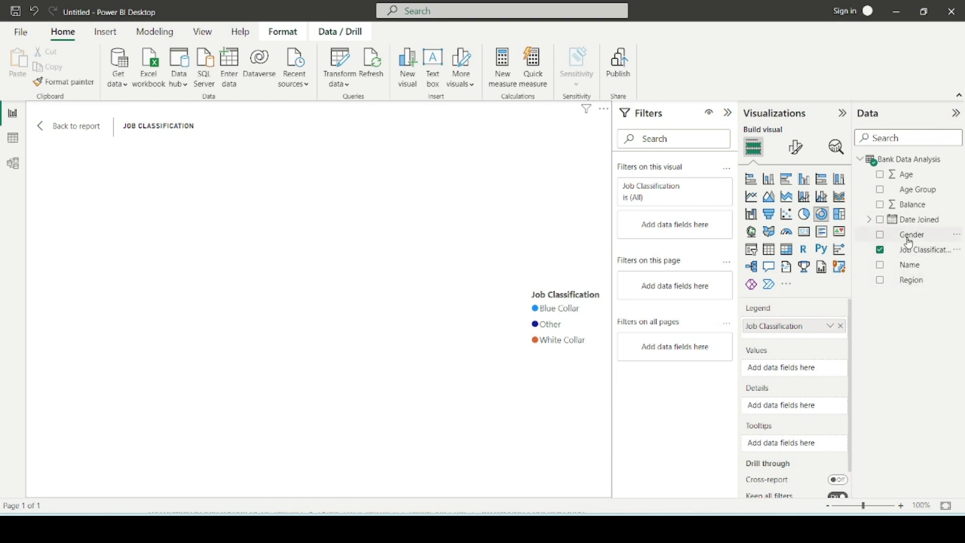
pyautogui.click(916, 256)
pyautogui.moveTo(912, 266); pyautogui.dragTo(801, 370)
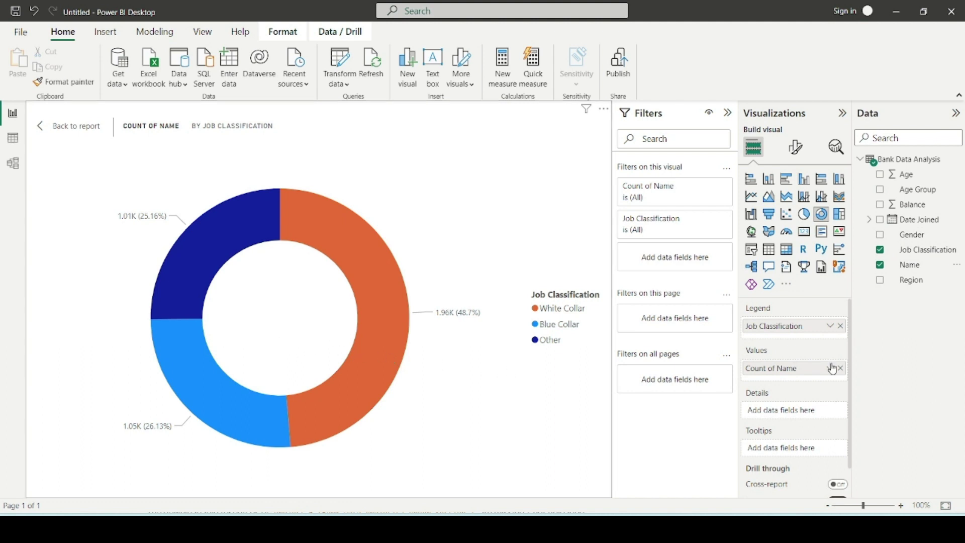
# Recolor the White Collar slice of the job classification donut to the recently used dark navy.
pyautogui.click(796, 147)
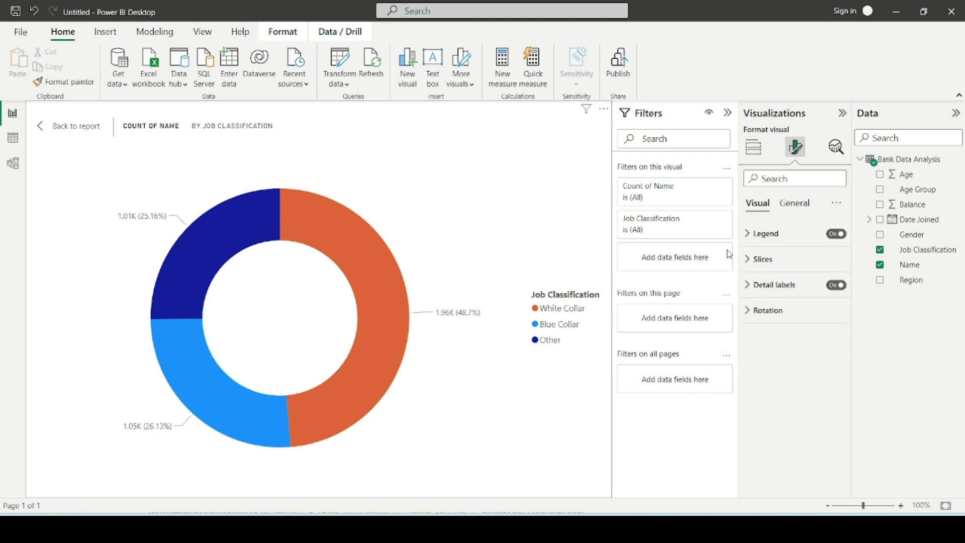
pyautogui.click(760, 258)
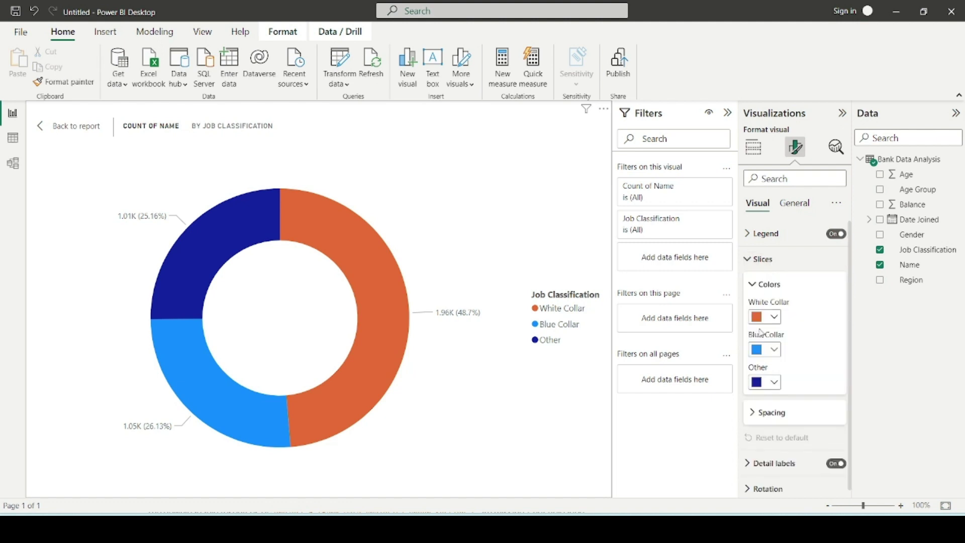
pyautogui.click(767, 317)
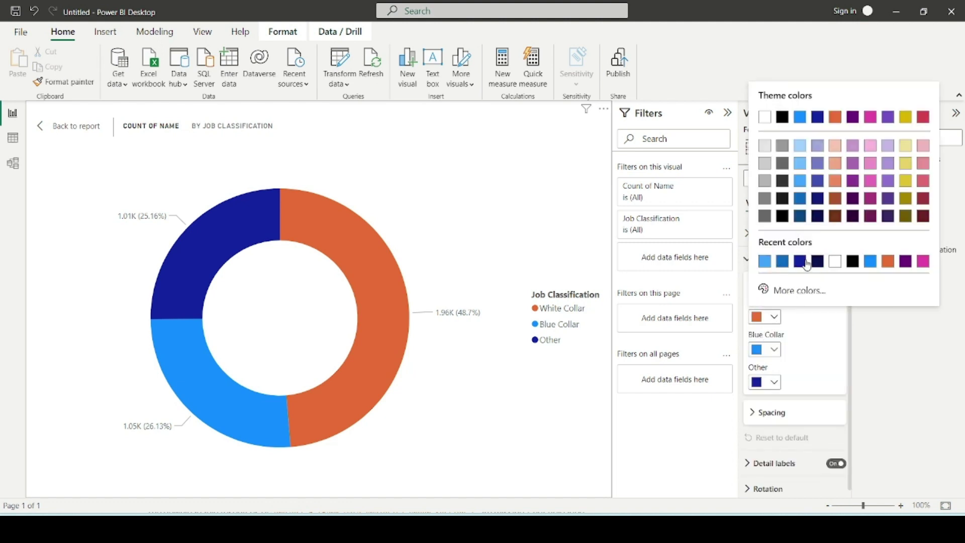
pyautogui.click(800, 261)
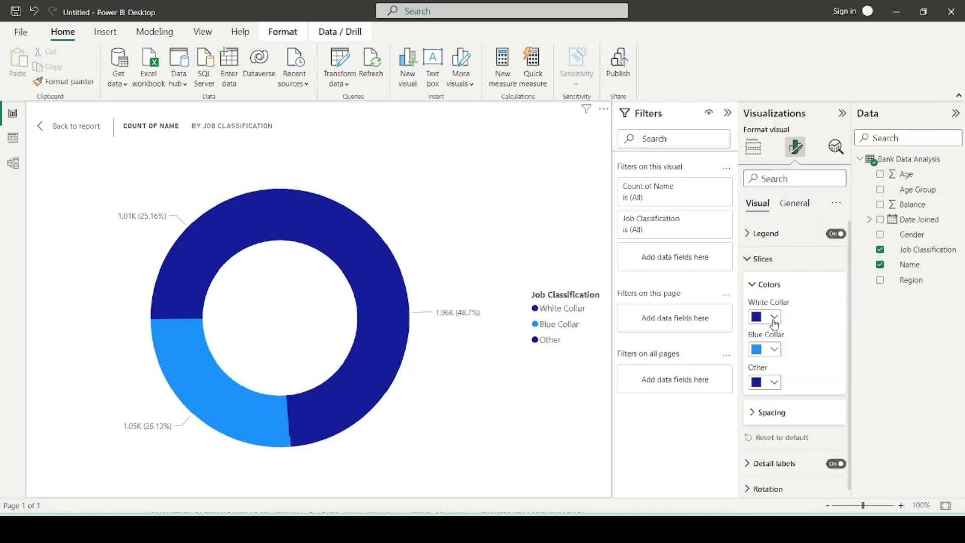
pyautogui.click(774, 321)
pyautogui.click(821, 261)
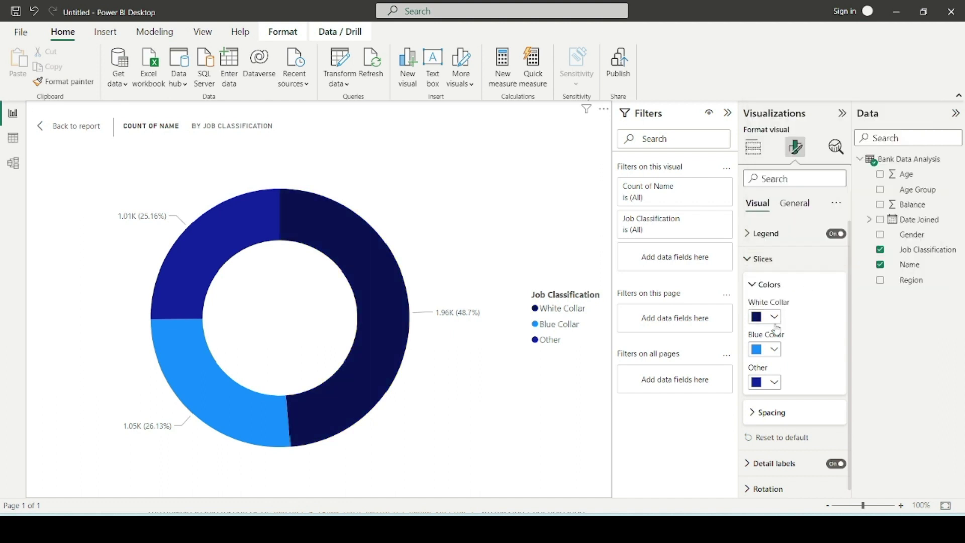
pyautogui.click(775, 381)
pyautogui.click(545, 205)
# Set the job classification donut's detail labels to show only the percent of total.
pyautogui.click(789, 462)
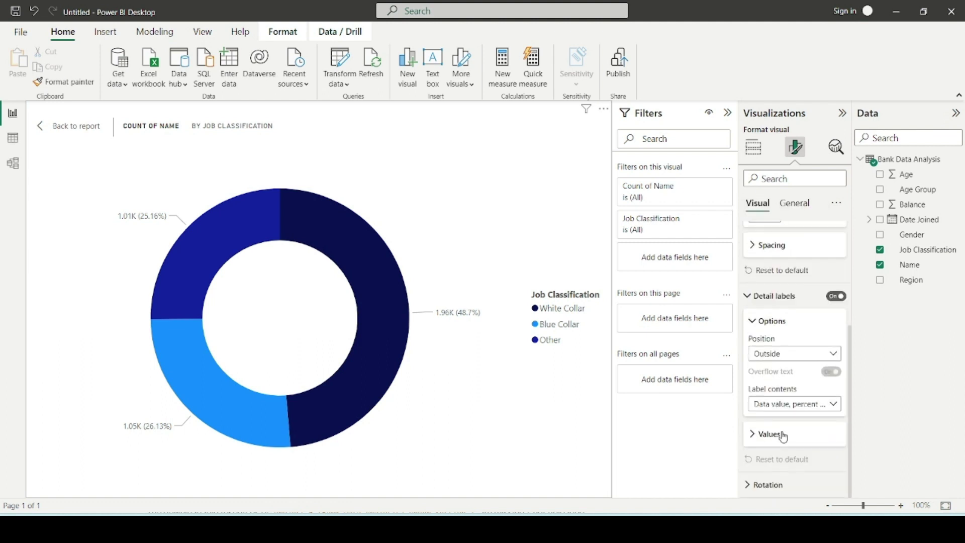
pyautogui.click(793, 407)
pyautogui.click(785, 332)
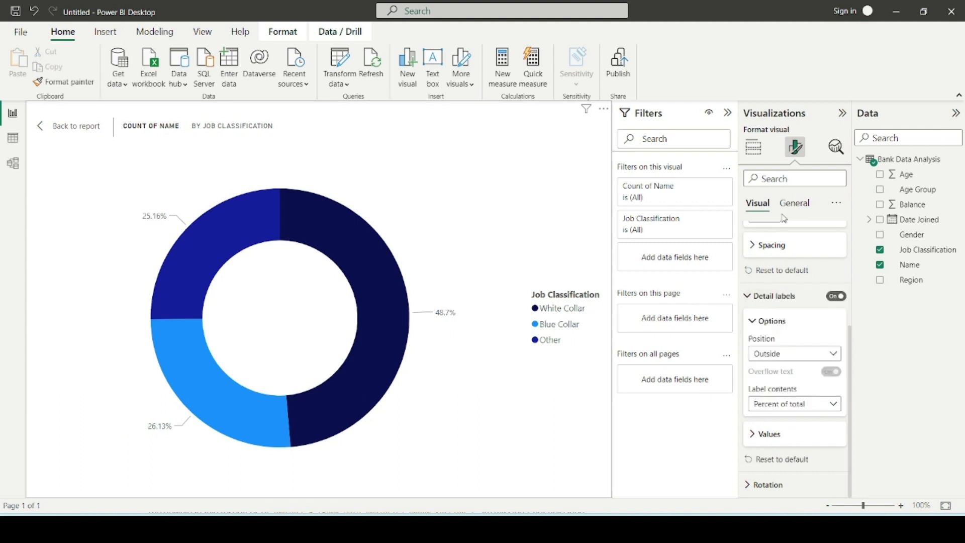
# Replace the job classification donut's title text with a new one beginning with "Number".
pyautogui.click(793, 204)
pyautogui.click(774, 259)
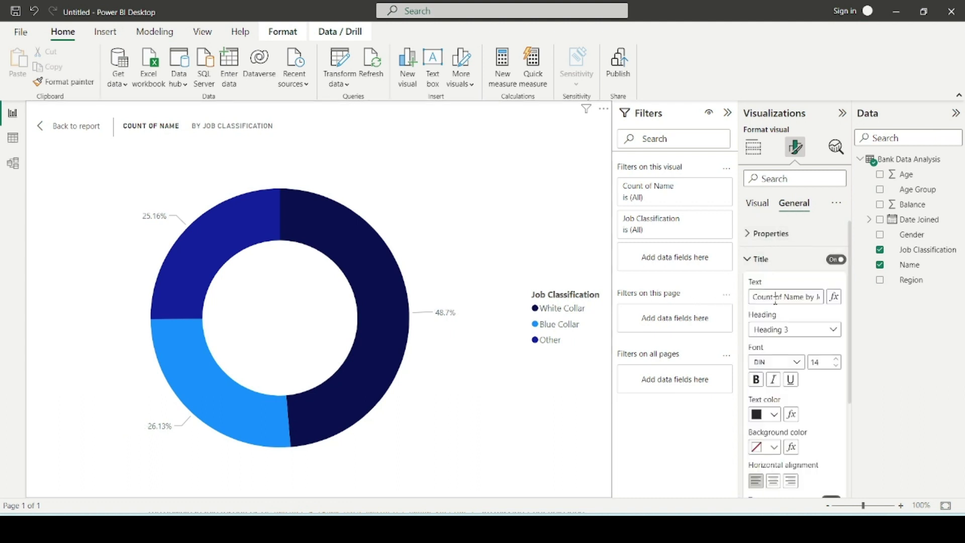
pyautogui.click(775, 300)
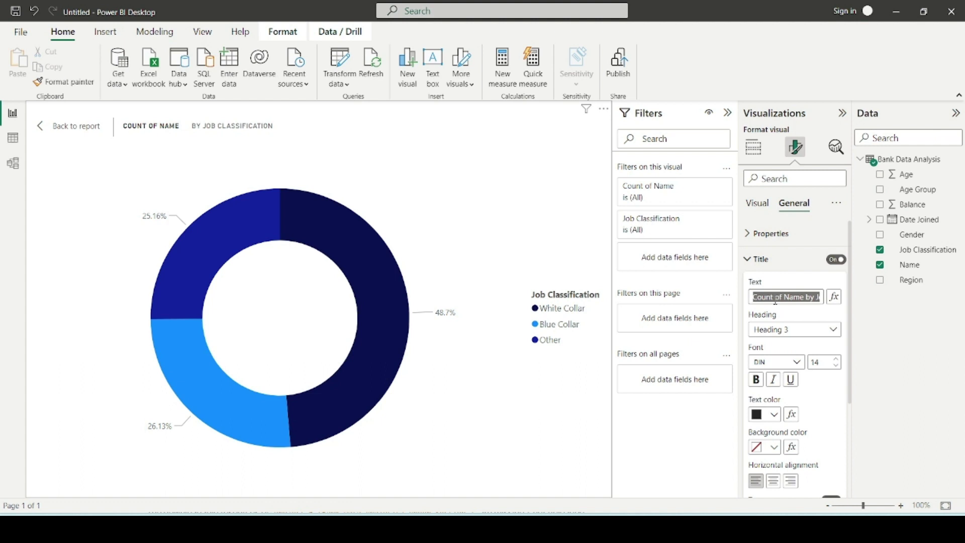
pyautogui.write('Number')
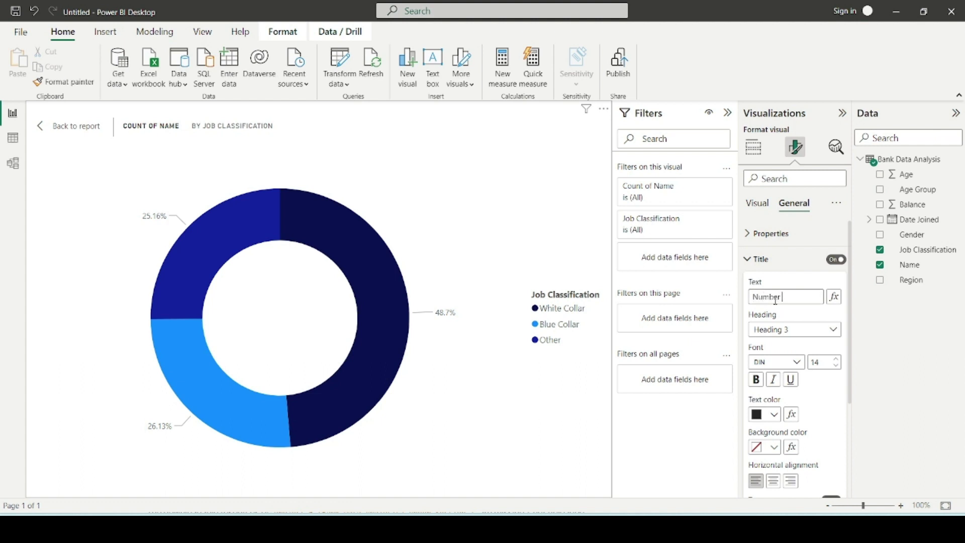
# Finish the donut chart's title as "Number of Customers by JobType" and return to the report page.
pyautogui.write(' of Custome')
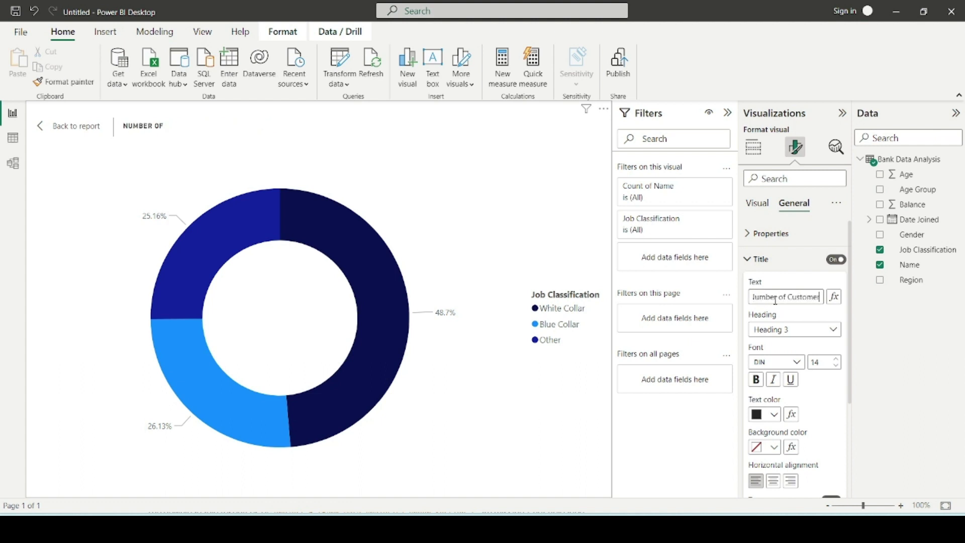
pyautogui.write('rs by JobType')
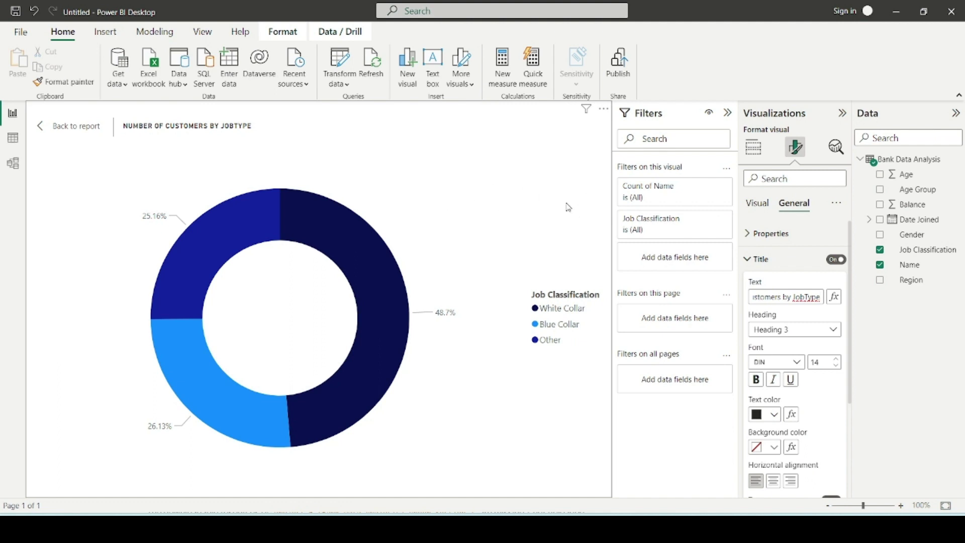
pyautogui.click(756, 148)
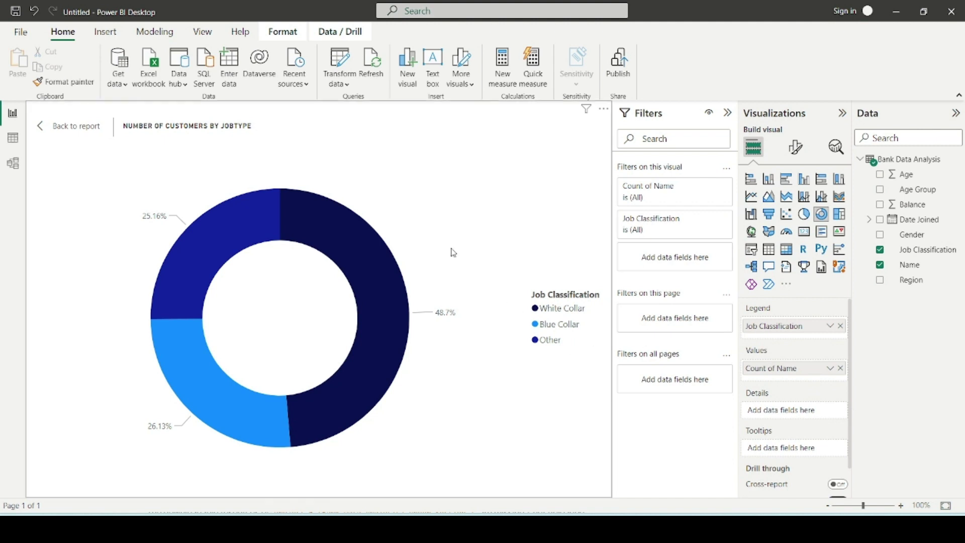
pyautogui.click(71, 126)
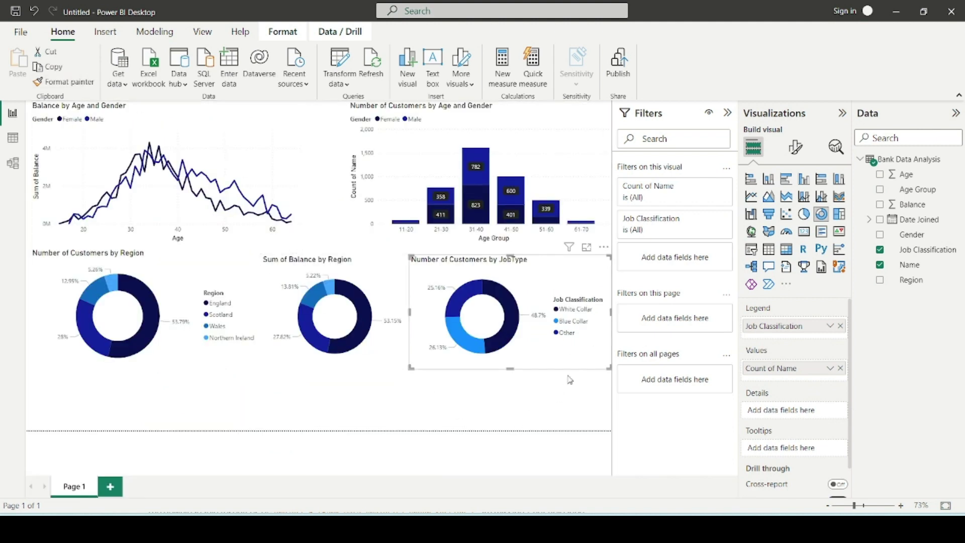
pyautogui.moveTo(568, 363)
pyautogui.mouseDown()
pyautogui.moveTo(515, 384)
pyautogui.moveTo(571, 362)
pyautogui.mouseUp()
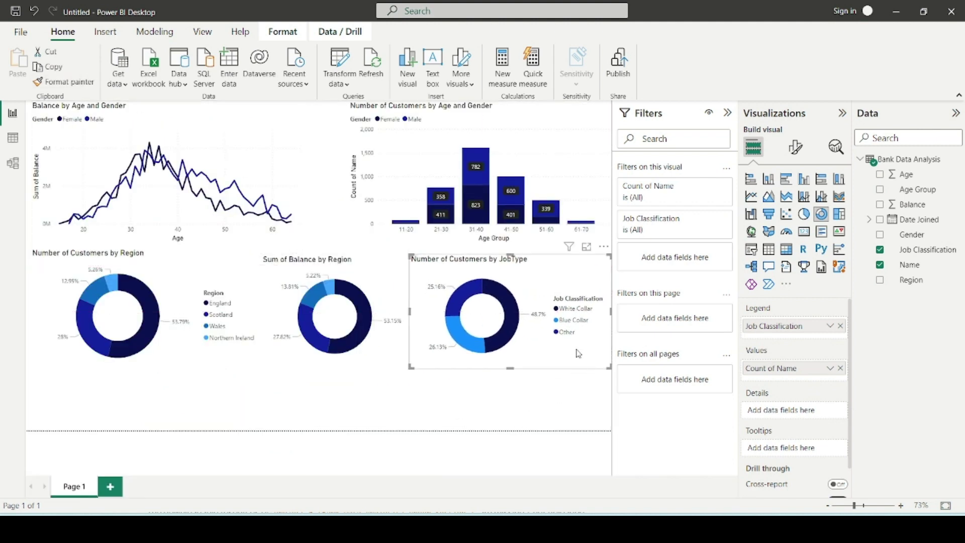
# Set the legend position of the Number of Customers by JobType donut to Bottom center.
pyautogui.click(796, 151)
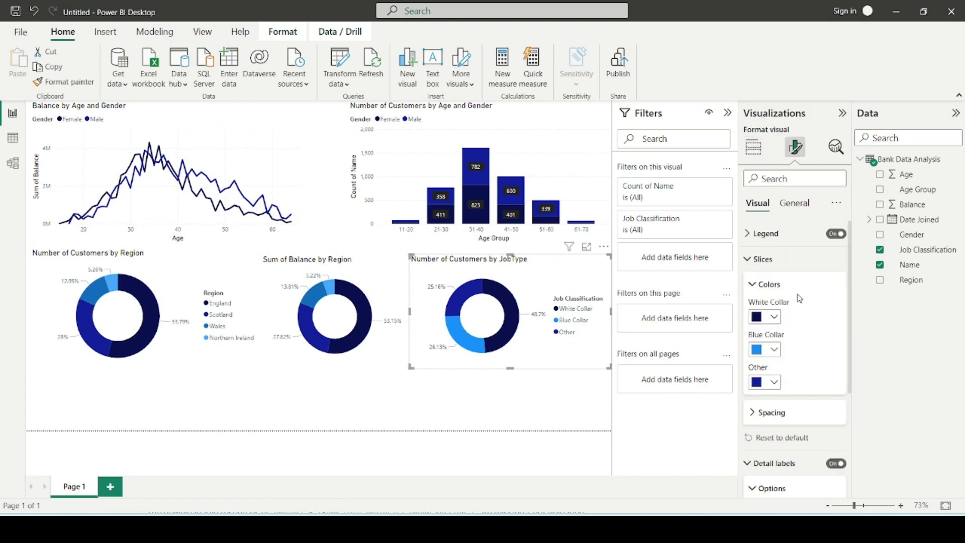
pyautogui.click(782, 259)
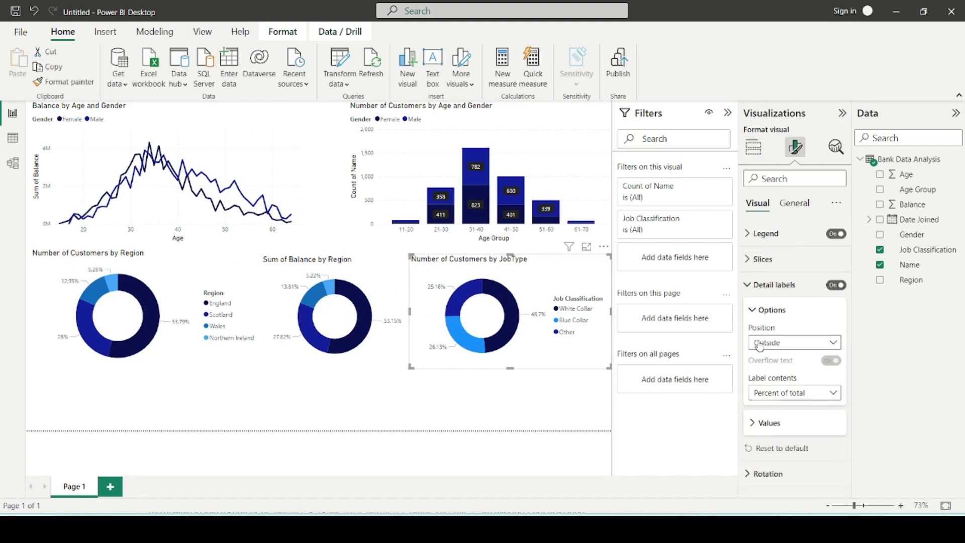
pyautogui.click(797, 233)
pyautogui.click(788, 292)
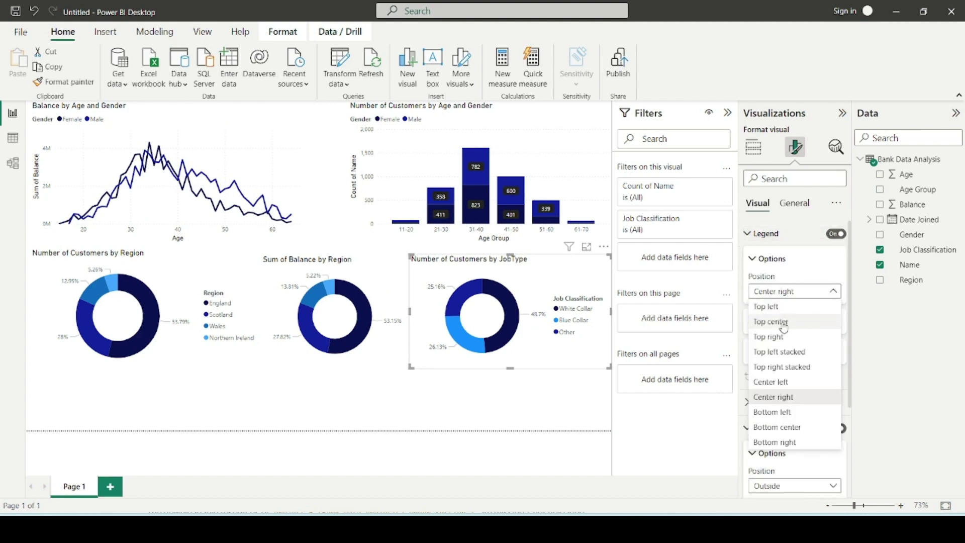
pyautogui.click(793, 429)
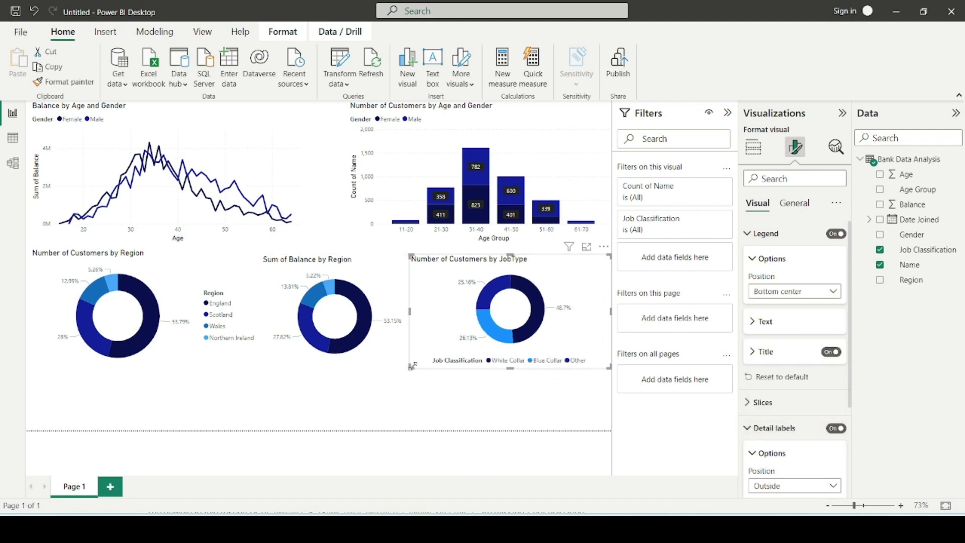
# Shrink the Number of Customers by JobType donut from its lower-left corner and deselect it.
pyautogui.moveTo(411, 366); pyautogui.dragTo(438, 358)
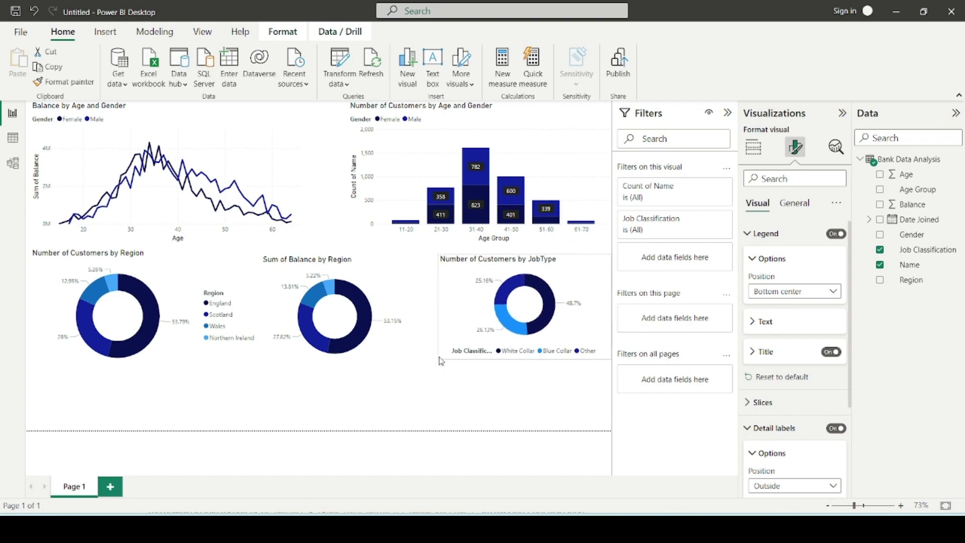
pyautogui.moveTo(573, 336); pyautogui.dragTo(578, 336)
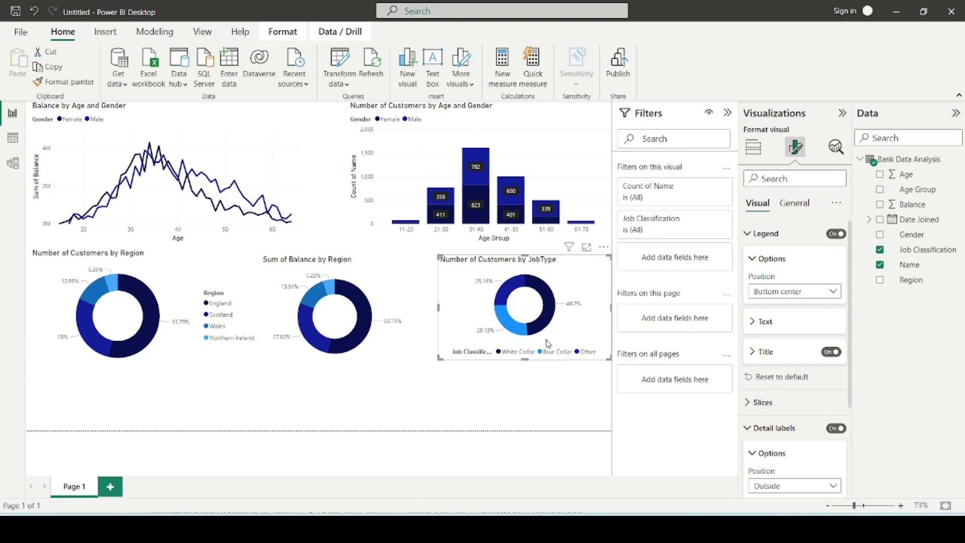
pyautogui.click(495, 418)
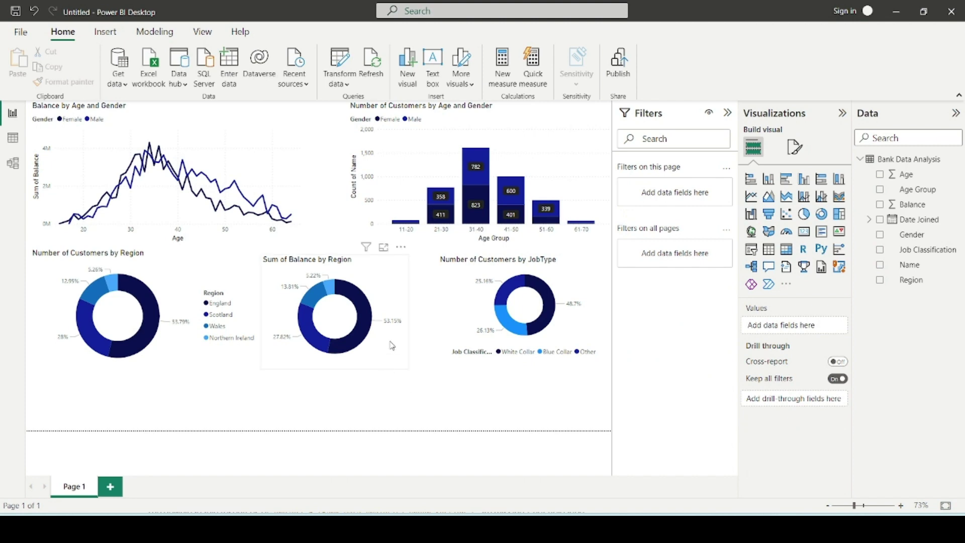
pyautogui.click(391, 345)
pyautogui.click(397, 391)
# Switch to the Objectives notes, highlight the "Balance by Gender" item and return to the Power BI report.
pyautogui.hotkey('alt', 'Tab')
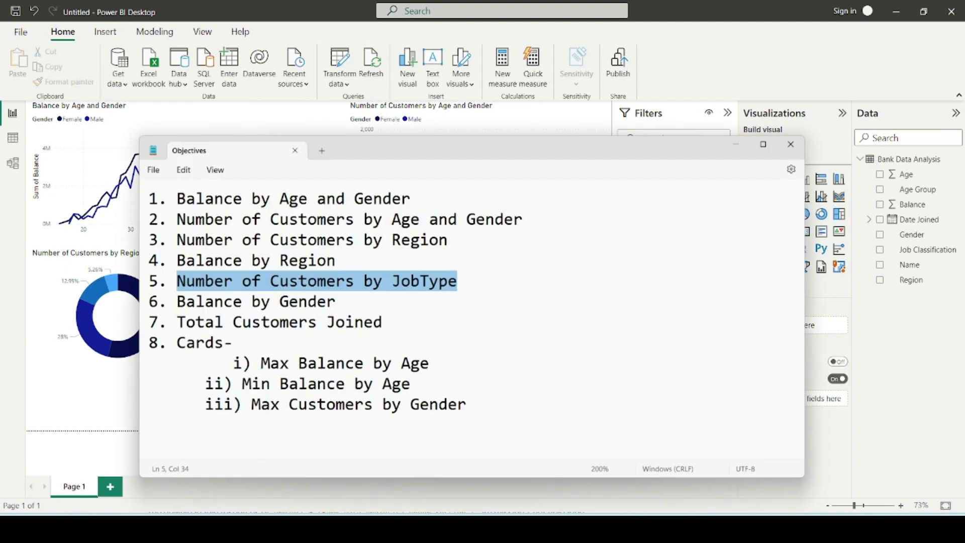
pyautogui.click(293, 287)
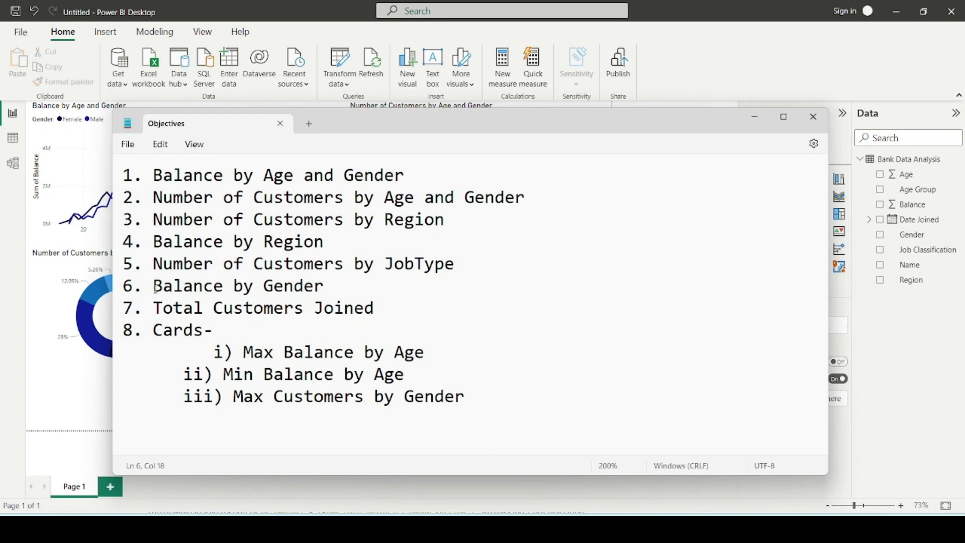
pyautogui.moveTo(156, 288); pyautogui.dragTo(359, 287)
pyautogui.click(106, 377)
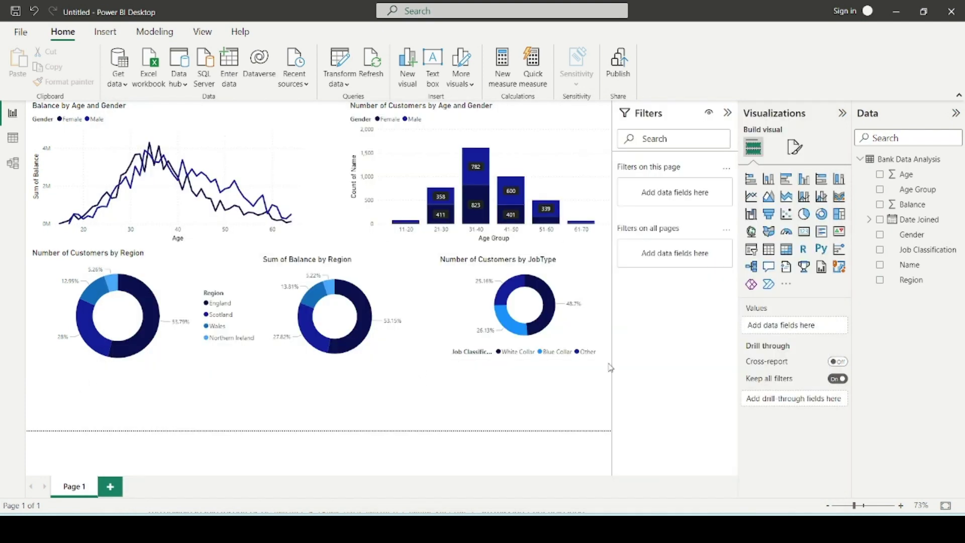
# Insert a new donut chart, open it in focus mode, and assign Gender as legend and Balance as values.
pyautogui.click(821, 214)
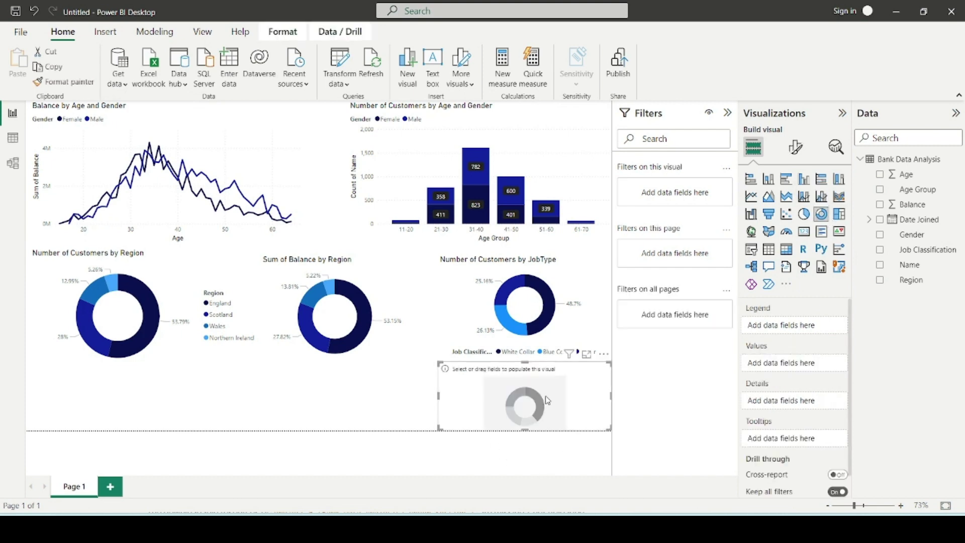
pyautogui.click(586, 353)
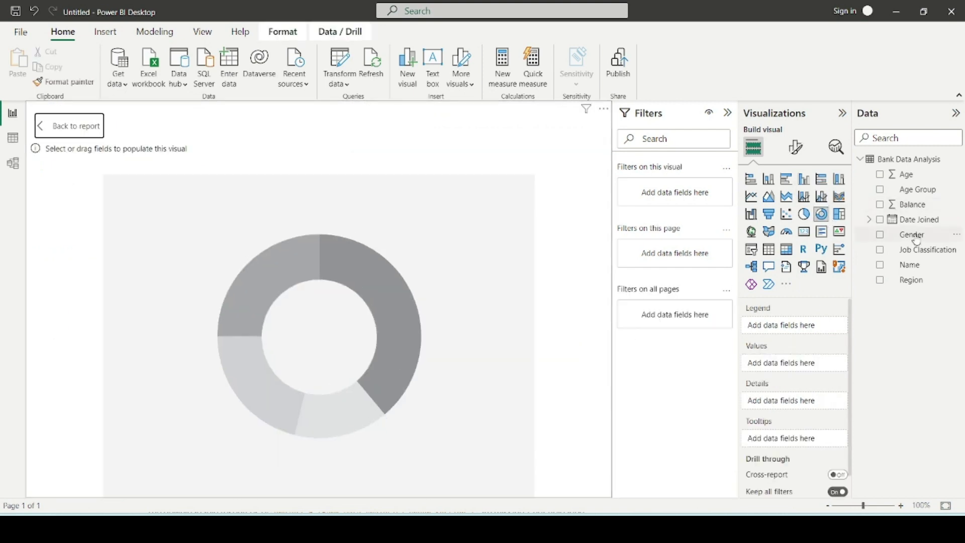
pyautogui.moveTo(913, 234); pyautogui.dragTo(799, 324)
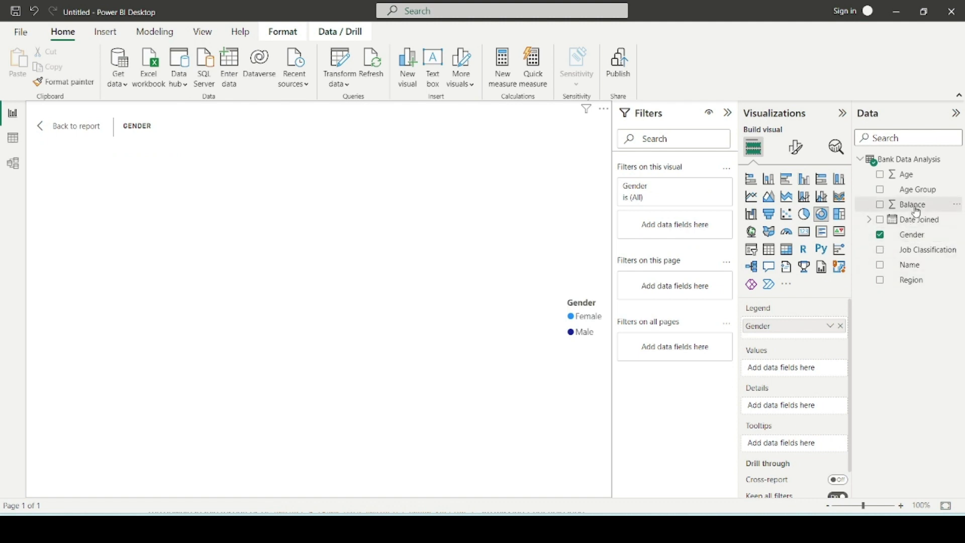
pyautogui.moveTo(917, 212); pyautogui.dragTo(795, 368)
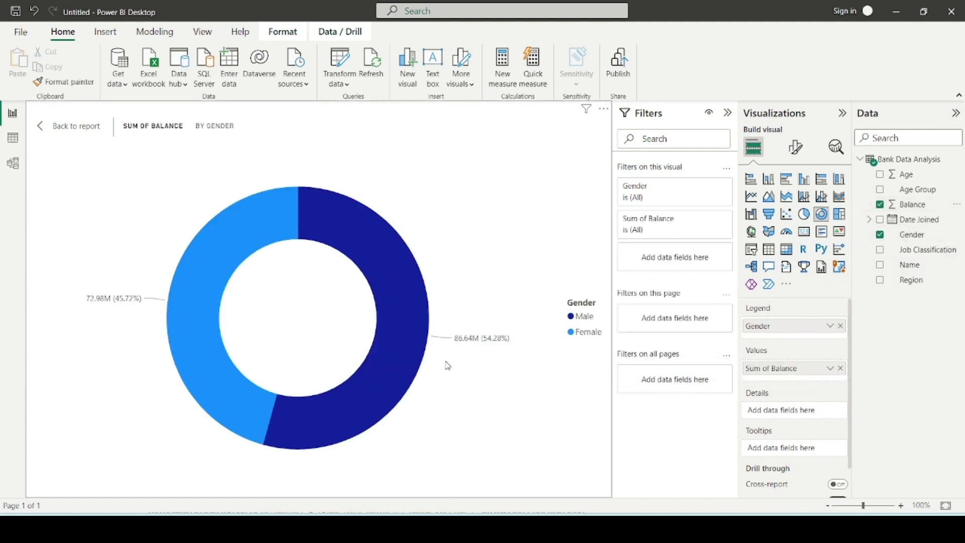
# Color the donut's Male slice dark navy and the Female slice medium-dark blue from the recent colors.
pyautogui.click(796, 146)
pyautogui.click(763, 259)
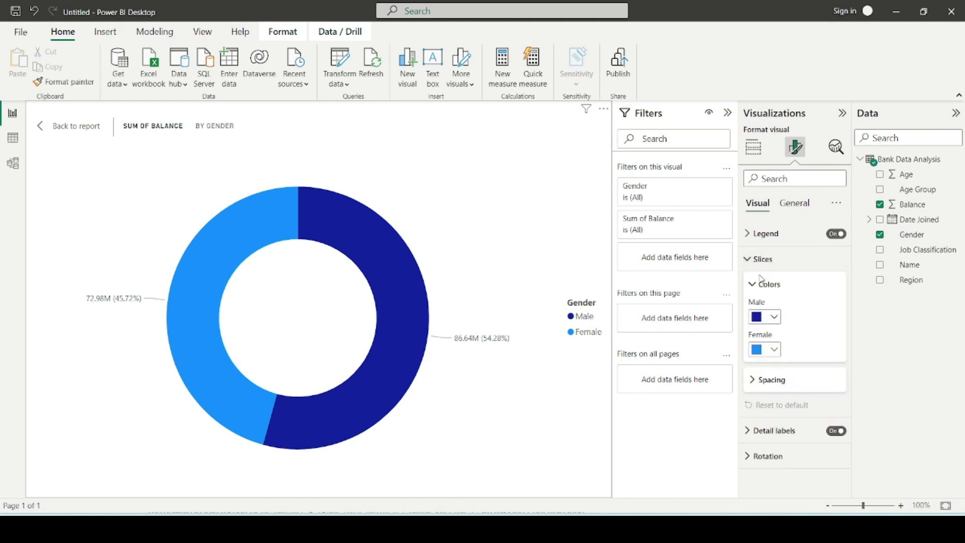
pyautogui.click(774, 317)
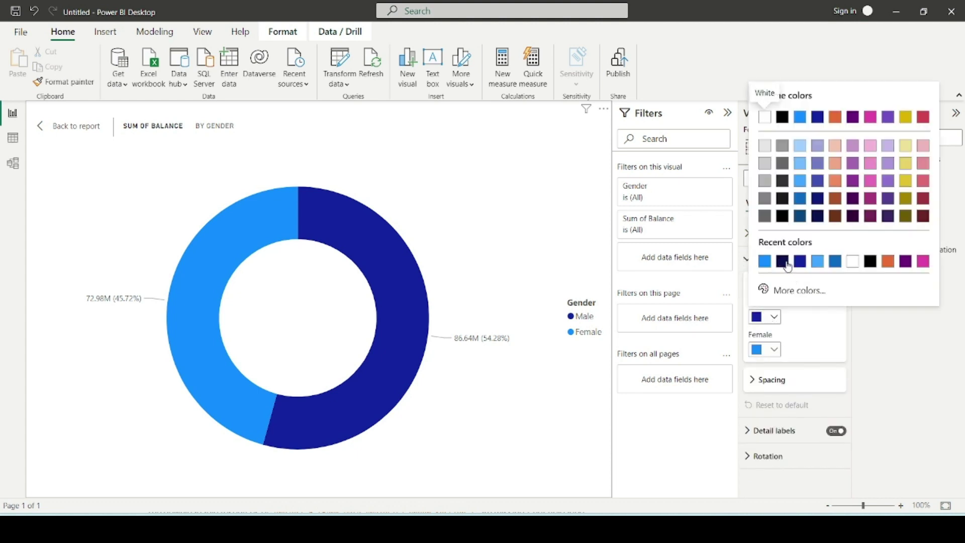
pyautogui.click(782, 261)
pyautogui.click(765, 349)
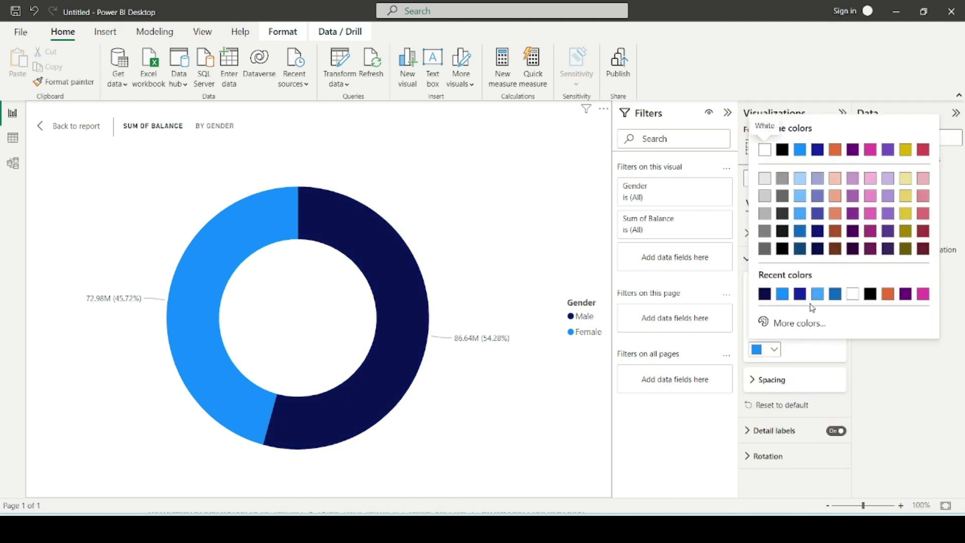
pyautogui.click(800, 294)
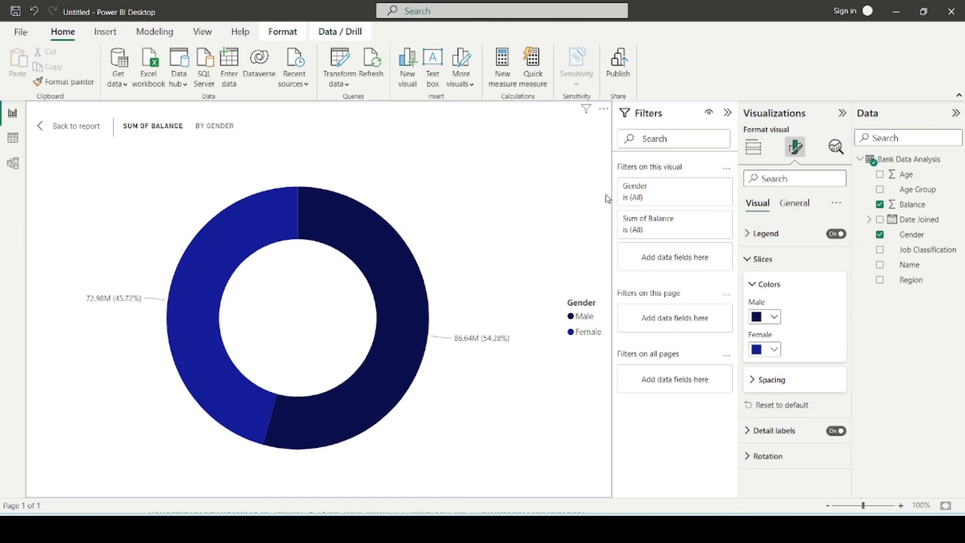
# Set the gender donut chart's legend position to Bottom center.
pyautogui.click(785, 235)
pyautogui.scroll(-2, 785, 305)
pyautogui.scroll(3, 784, 304)
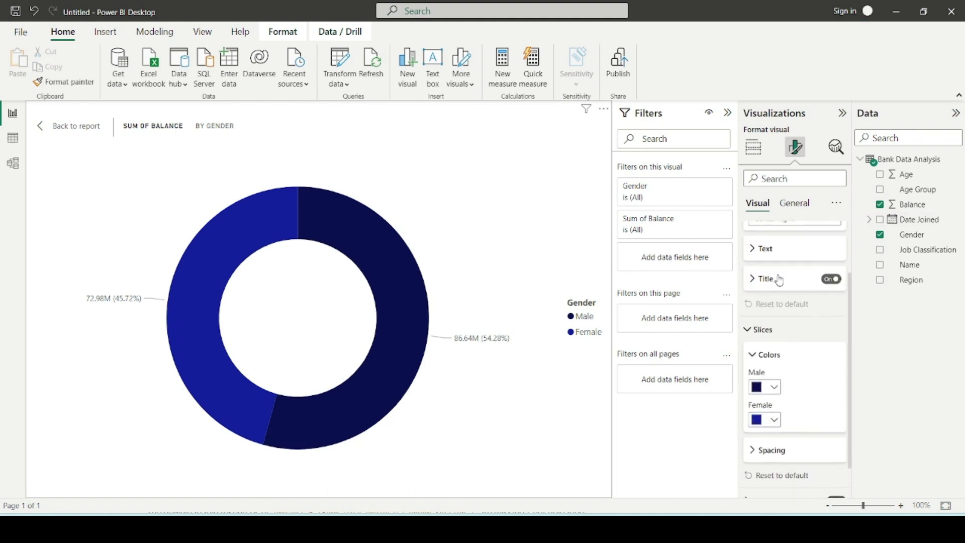
pyautogui.click(792, 292)
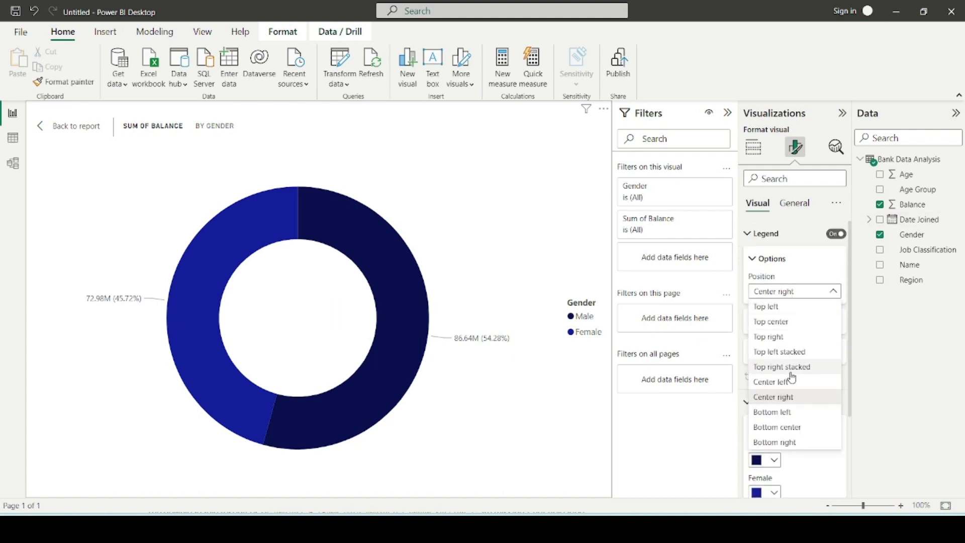
pyautogui.click(783, 443)
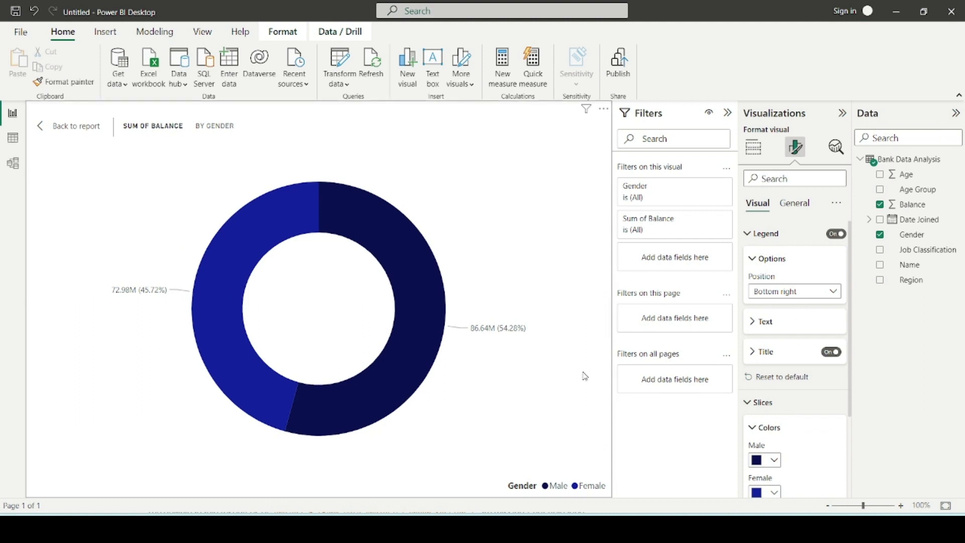
pyautogui.click(776, 296)
pyautogui.click(774, 430)
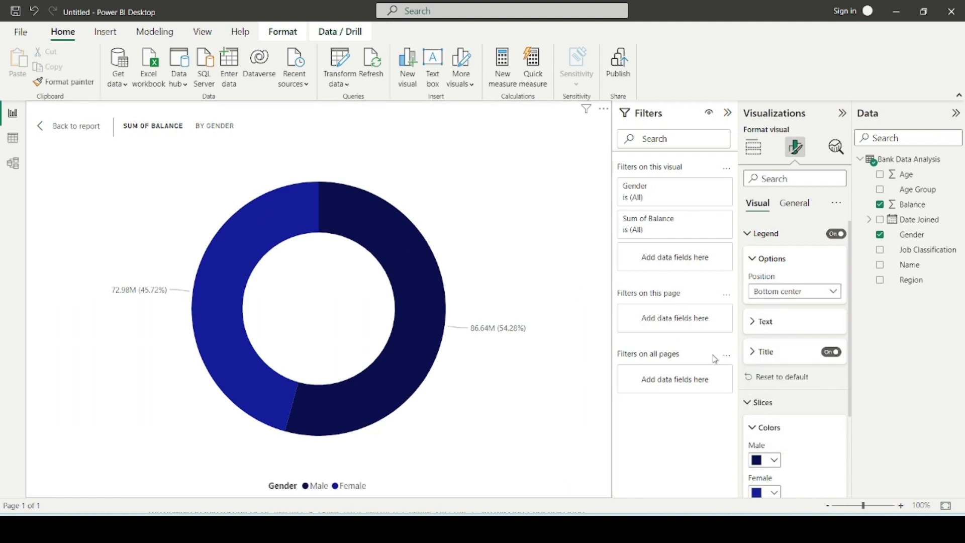
pyautogui.scroll(-3, 806, 393)
pyautogui.scroll(3, 801, 390)
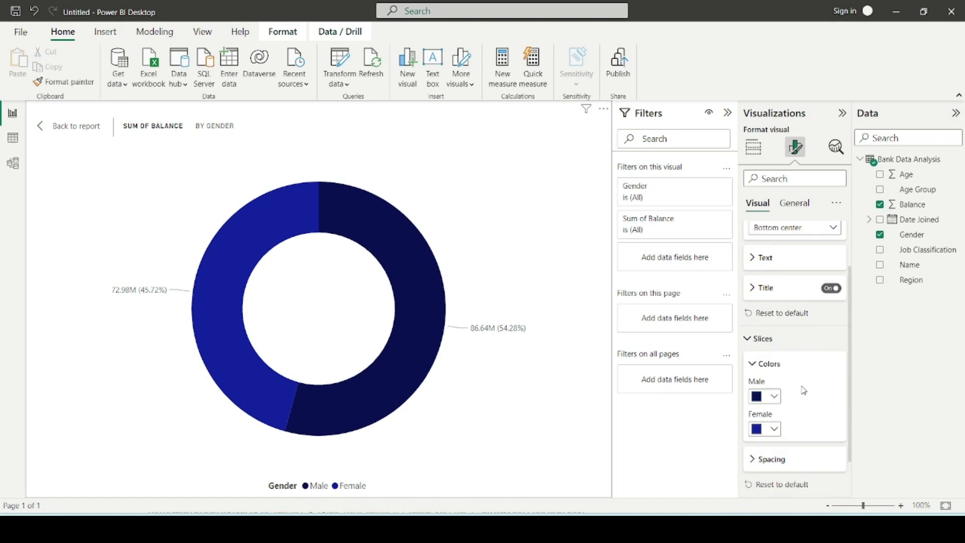
# Change the gender donut chart's title to "Balance by Gender" and return to the report page.
pyautogui.click(792, 205)
pyautogui.click(761, 259)
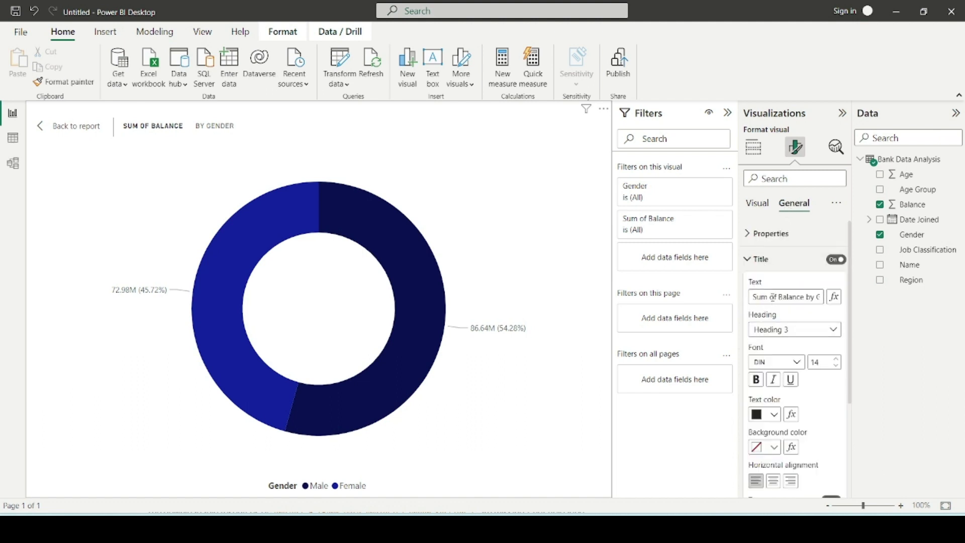
pyautogui.click(773, 297)
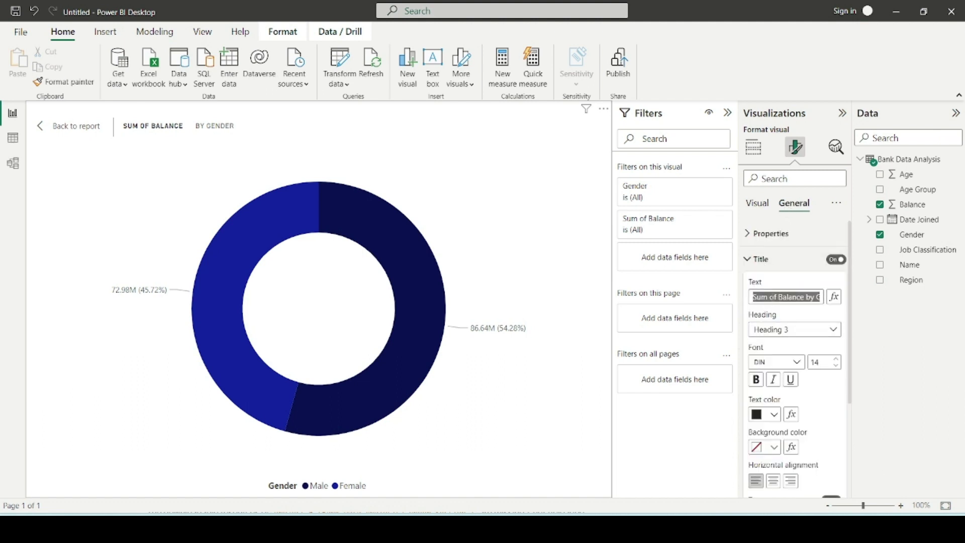
pyautogui.write('bak')
pyautogui.write('B')
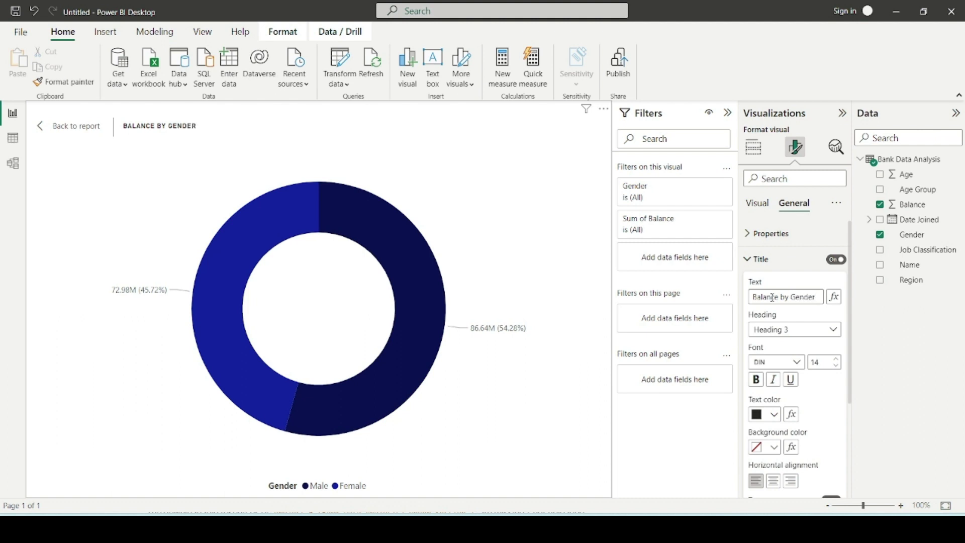
pyautogui.click(72, 127)
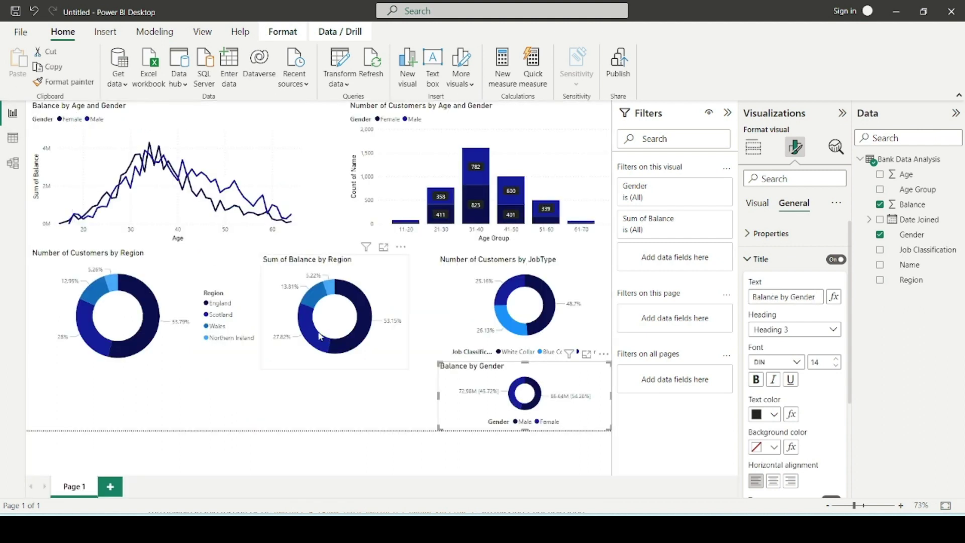
# Narrow the Balance by Gender donut and place it against the lower edge of the Sum of Balance by Region chart.
pyautogui.moveTo(577, 382); pyautogui.dragTo(377, 347)
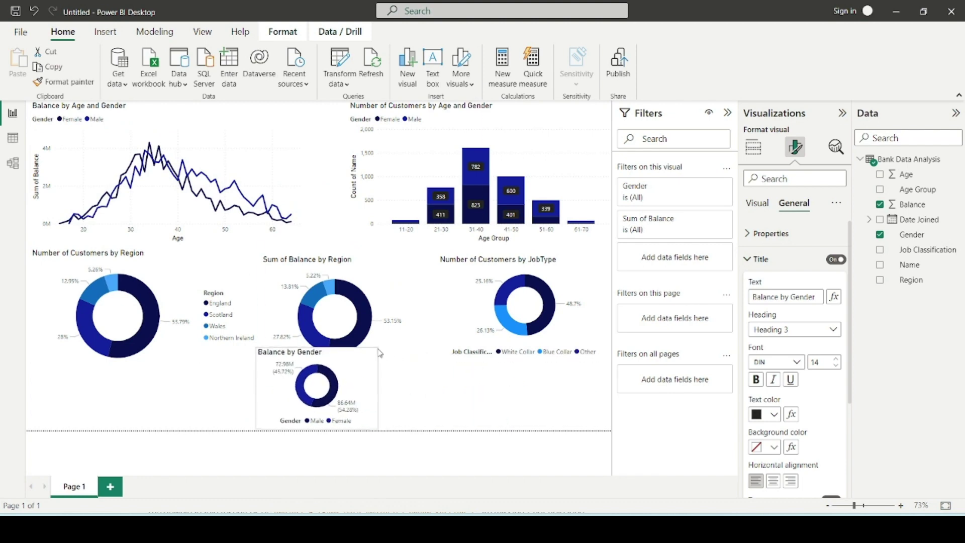
pyautogui.moveTo(361, 380); pyautogui.dragTo(407, 381)
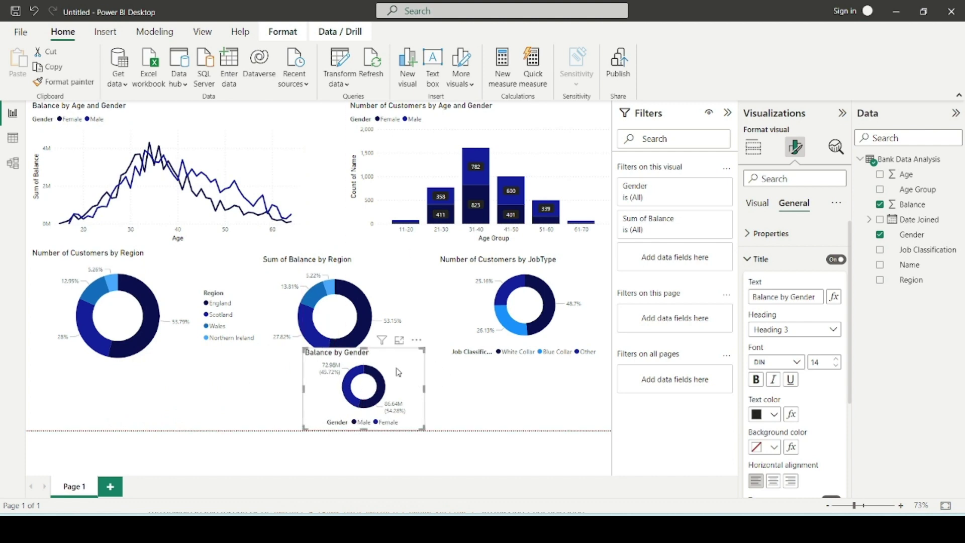
# Set the Balance by Gender donut's detail labels to show Percent of total and return to the report page.
pyautogui.click(399, 339)
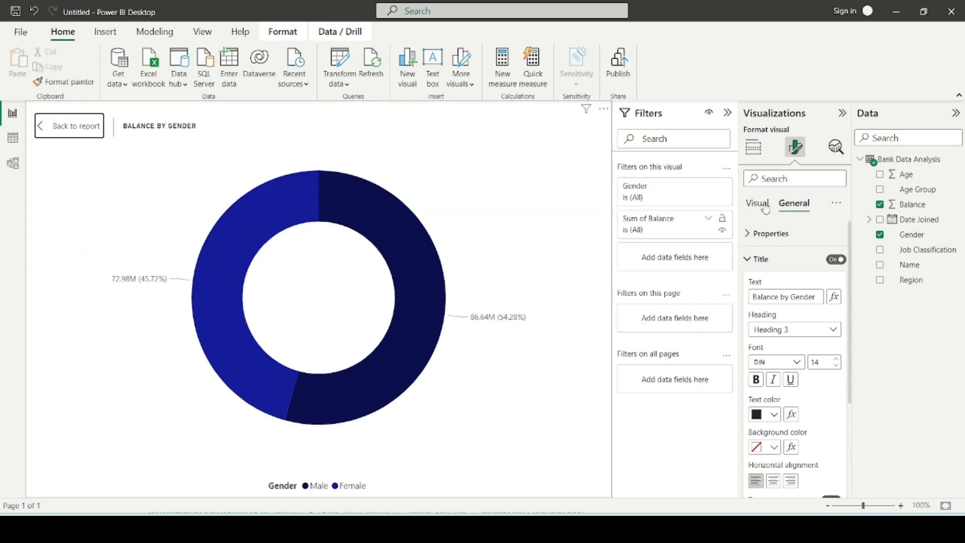
pyautogui.scroll(-3, 783, 382)
pyautogui.scroll(3, 782, 382)
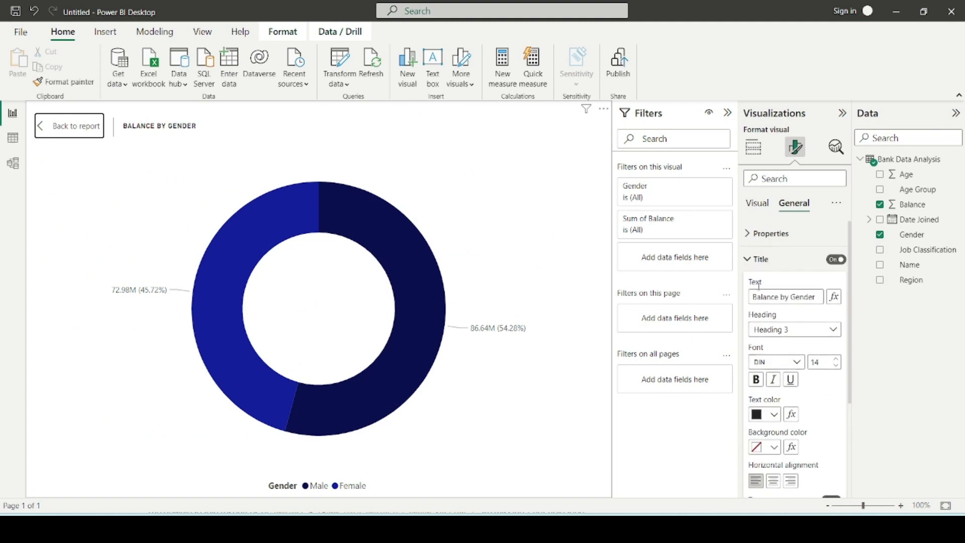
pyautogui.click(762, 259)
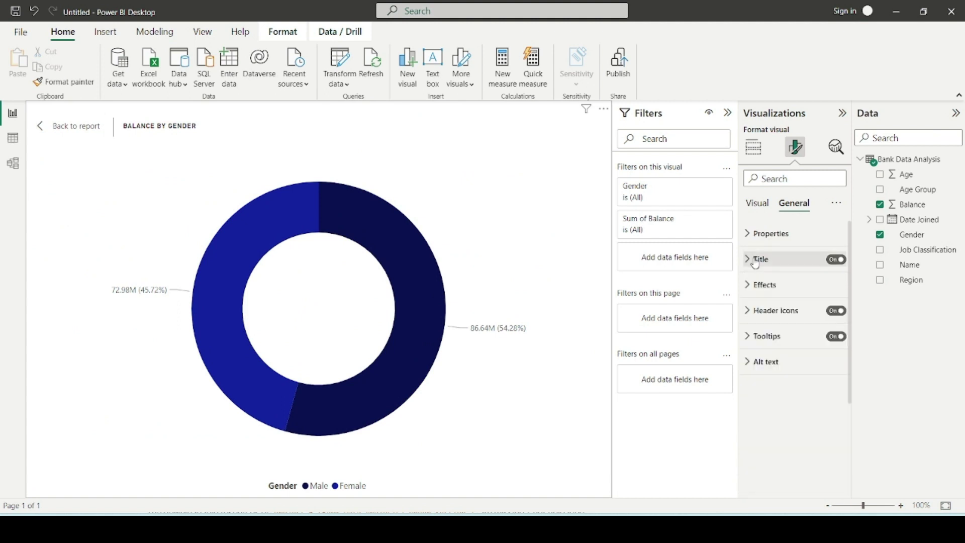
pyautogui.click(764, 204)
pyautogui.scroll(-1, 779, 340)
pyautogui.scroll(-2, 779, 340)
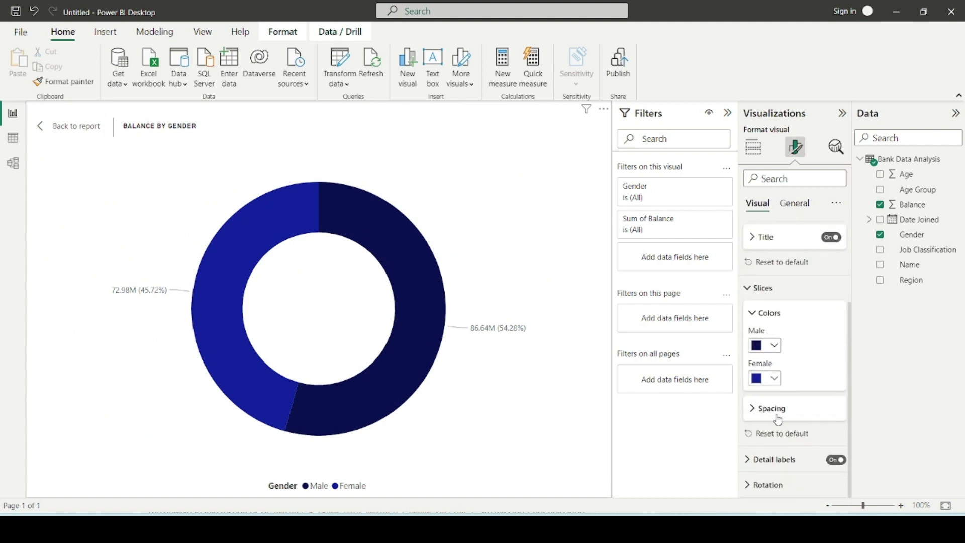
pyautogui.scroll(2, 777, 408)
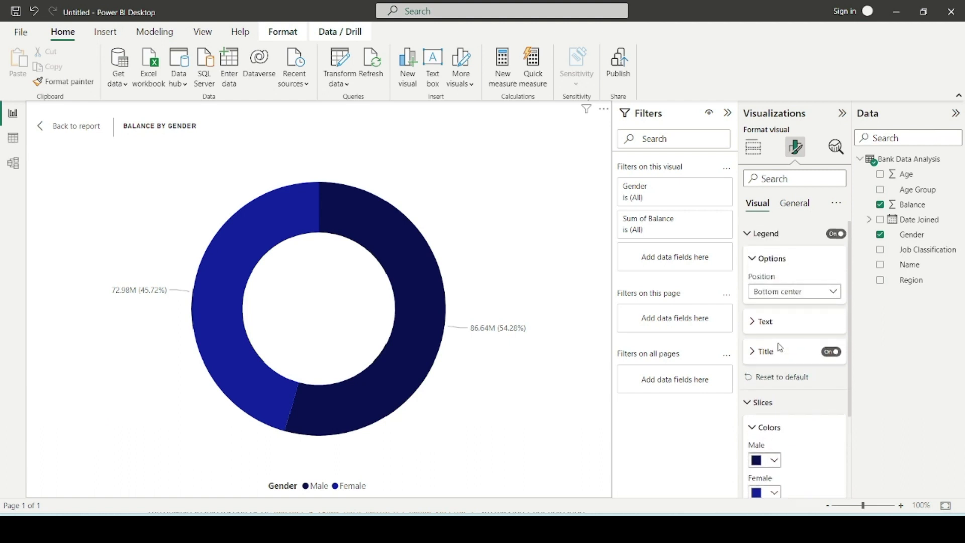
pyautogui.click(764, 238)
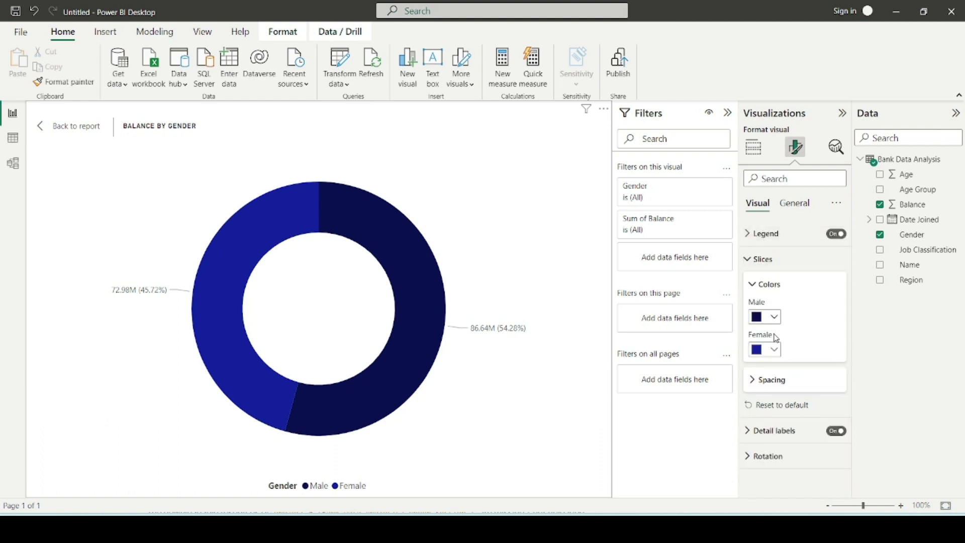
pyautogui.click(780, 431)
pyautogui.scroll(-3, 786, 369)
pyautogui.click(790, 411)
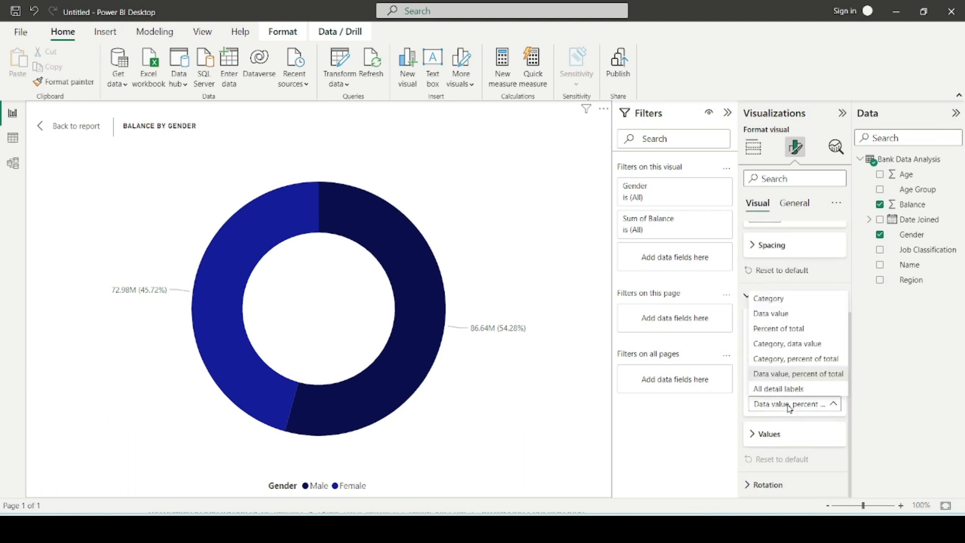
pyautogui.click(765, 328)
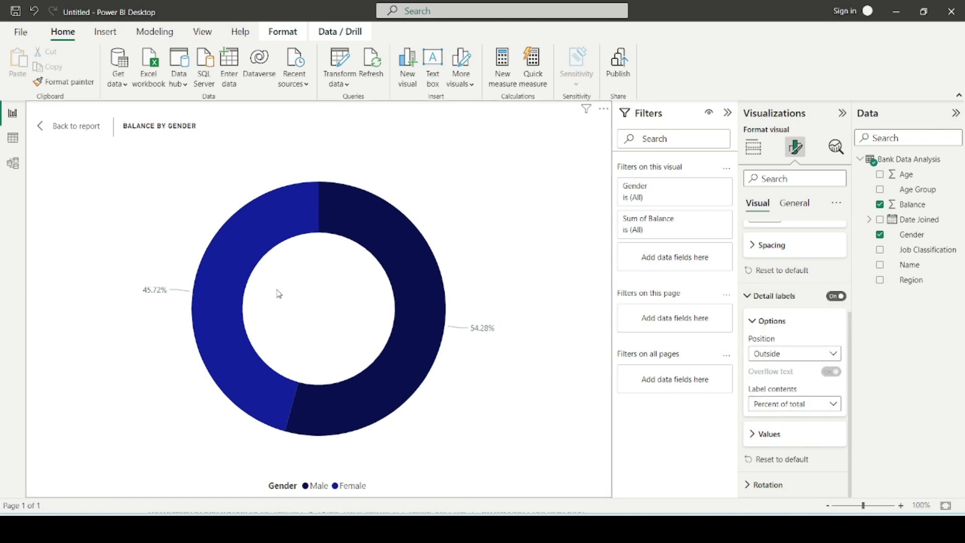
pyautogui.click(65, 127)
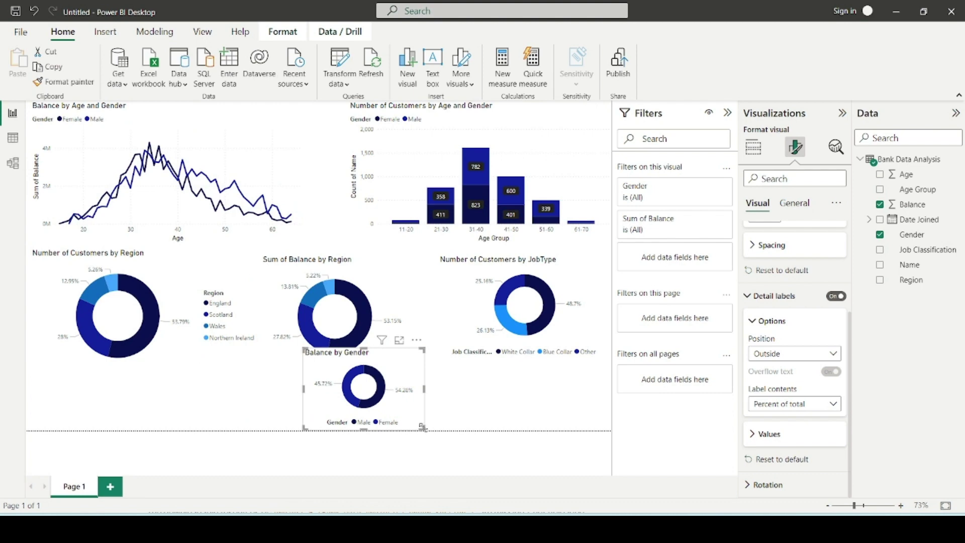
# Narrow the Balance by Gender donut and move it to the page's lower-left corner, under the Number of Customers by Region donut.
pyautogui.moveTo(424, 427); pyautogui.dragTo(406, 434)
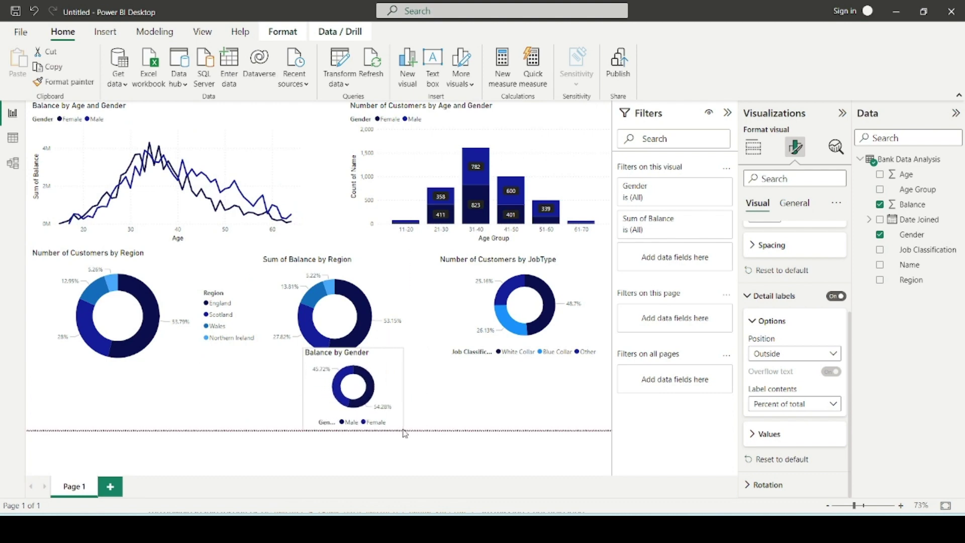
pyautogui.moveTo(372, 382); pyautogui.dragTo(95, 382)
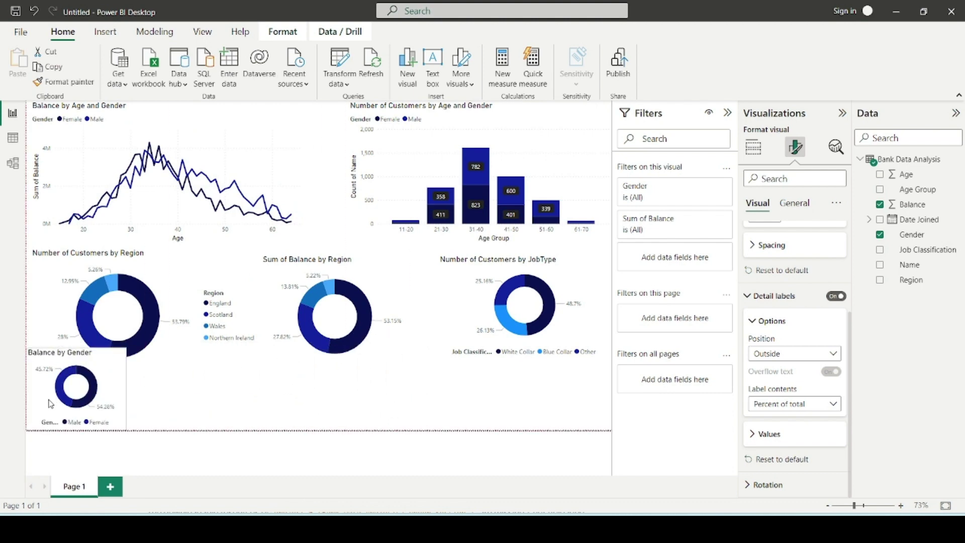
# Shrink the Number of Customers by Region donut and bring a smaller Sum of Balance by Region donut right beside it.
pyautogui.click(219, 362)
pyautogui.moveTo(261, 375); pyautogui.dragTo(188, 346)
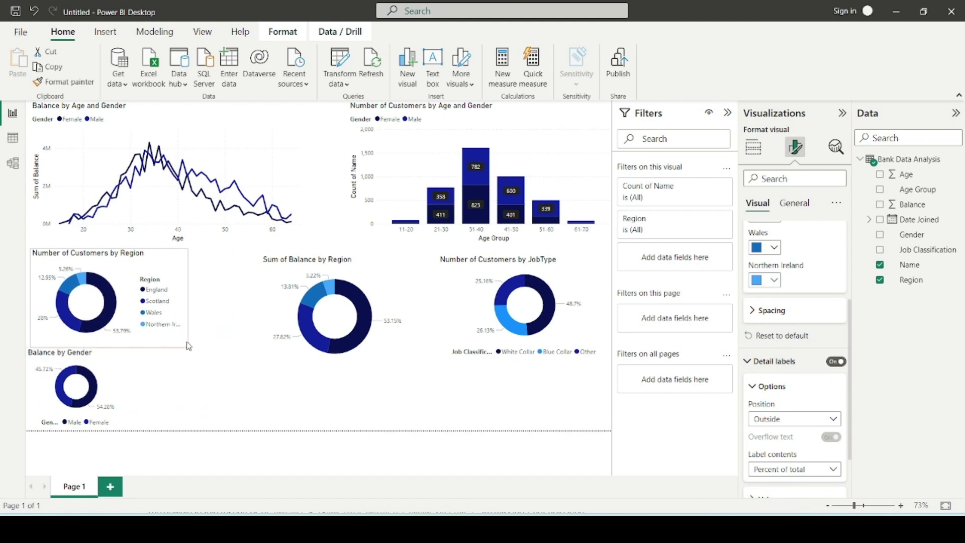
pyautogui.moveTo(402, 352); pyautogui.dragTo(320, 338)
# Move the Number of Customers by JobType donut next to the Sum of Balance by Region donut and narrow it.
pyautogui.click(513, 340)
pyautogui.moveTo(513, 340); pyautogui.dragTo(359, 340)
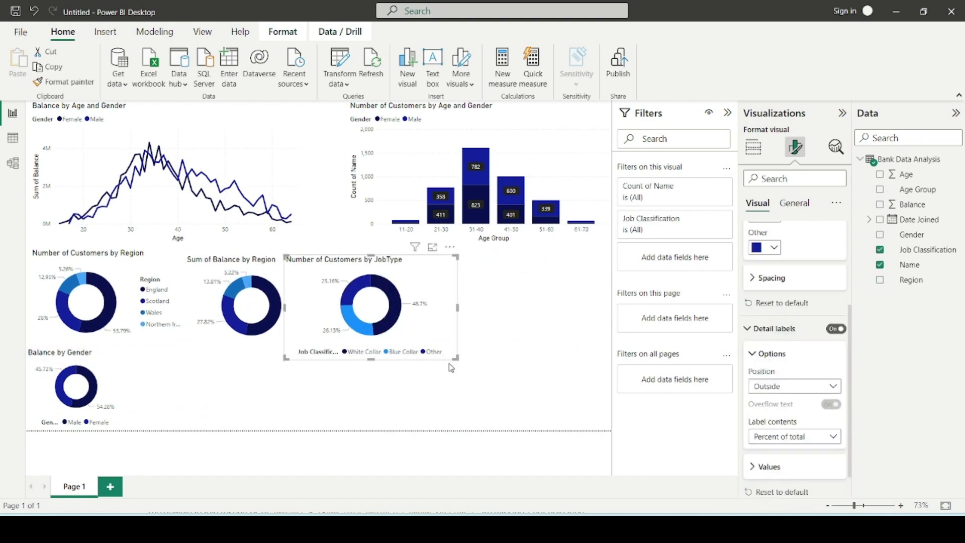
pyautogui.moveTo(456, 359)
pyautogui.mouseDown()
pyautogui.moveTo(394, 338)
pyautogui.moveTo(399, 356)
pyautogui.moveTo(446, 364)
pyautogui.mouseUp()
pyautogui.click(448, 375)
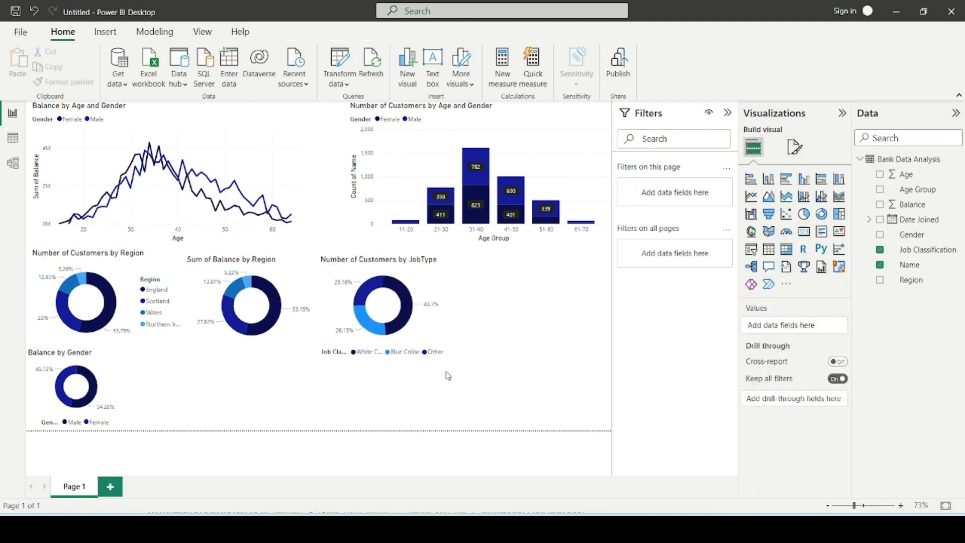
# Switch to the Objectives notes, highlight the "Total Customers Joined" item, and return to the Power BI report.
pyautogui.hotkey('alt', 'Tab')
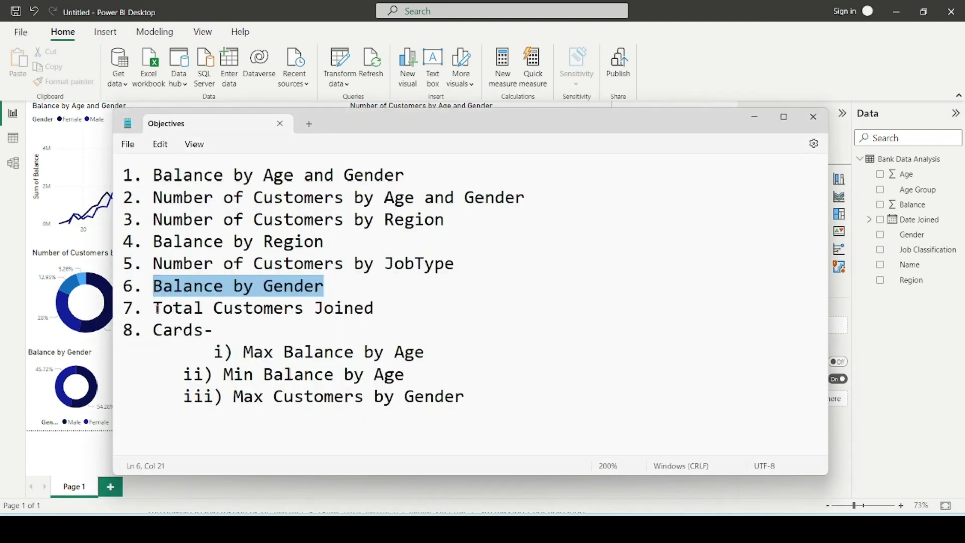
pyautogui.moveTo(155, 307); pyautogui.dragTo(375, 308)
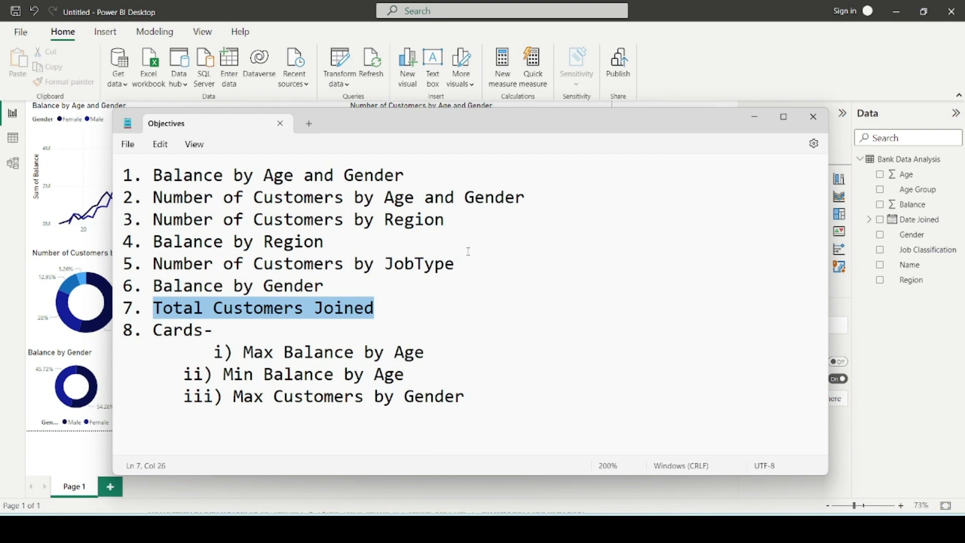
pyautogui.moveTo(661, 128); pyautogui.dragTo(630, 175)
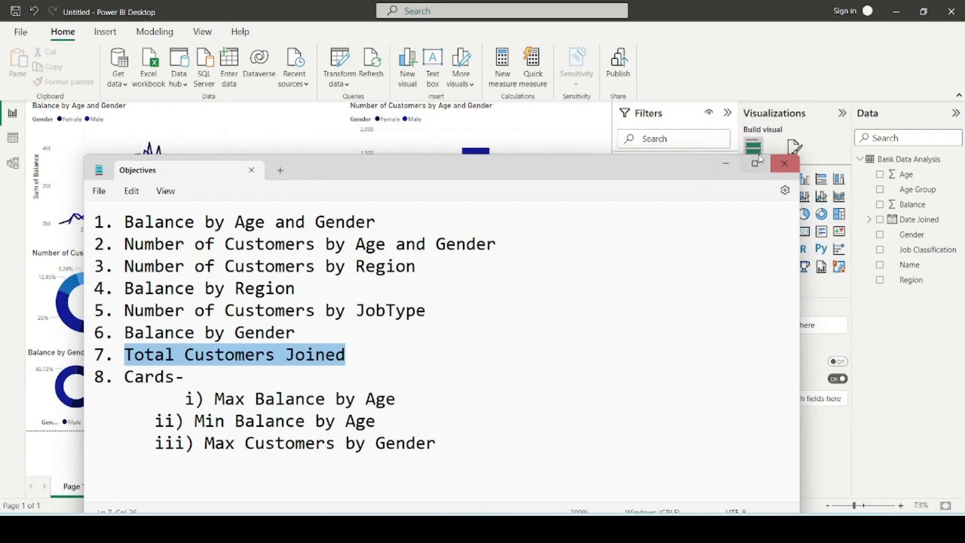
pyautogui.click(727, 164)
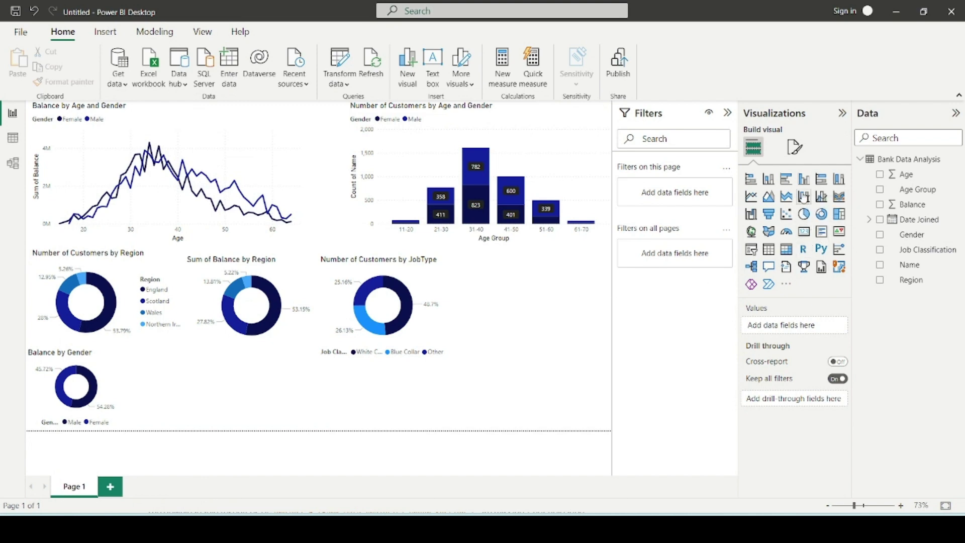
# Add a line chart with Date Joined on the X-axis and the count of Name on the Y-axis, working in focus mode.
pyautogui.click(751, 196)
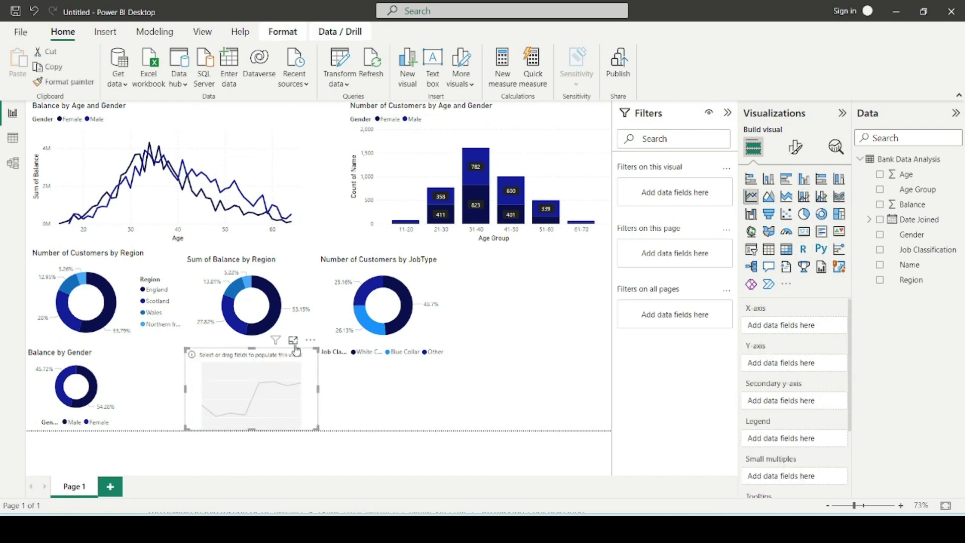
pyautogui.moveTo(297, 350); pyautogui.dragTo(281, 345)
pyautogui.click(278, 336)
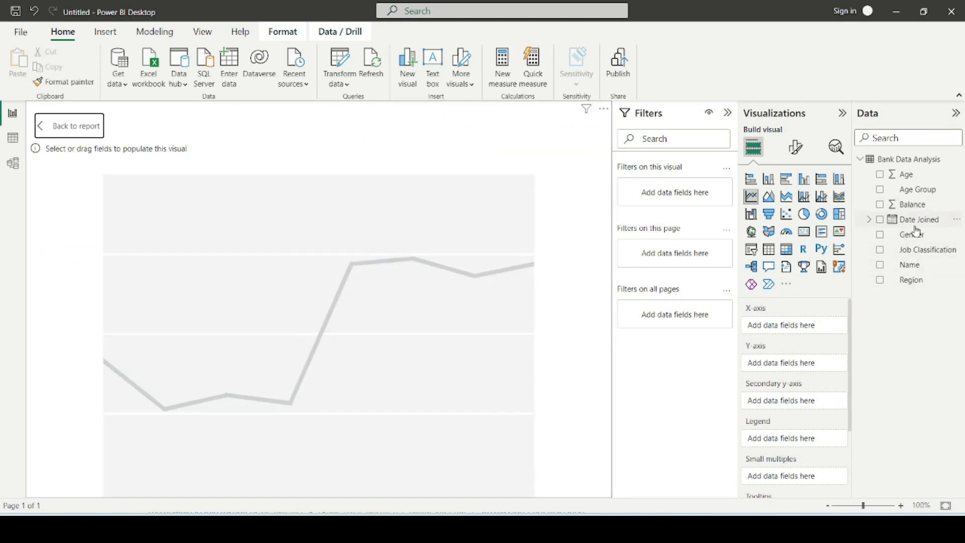
pyautogui.moveTo(919, 221); pyautogui.dragTo(806, 325)
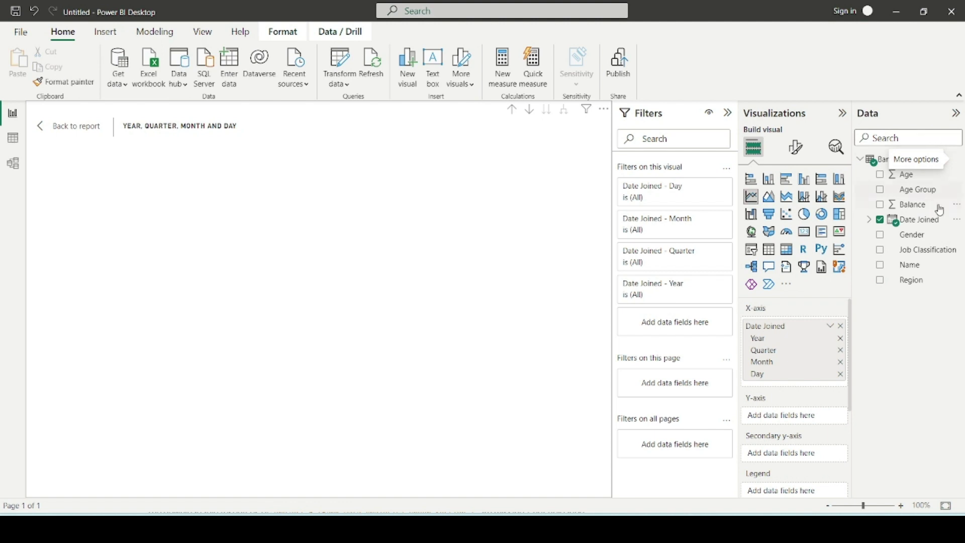
pyautogui.moveTo(914, 268); pyautogui.dragTo(794, 420)
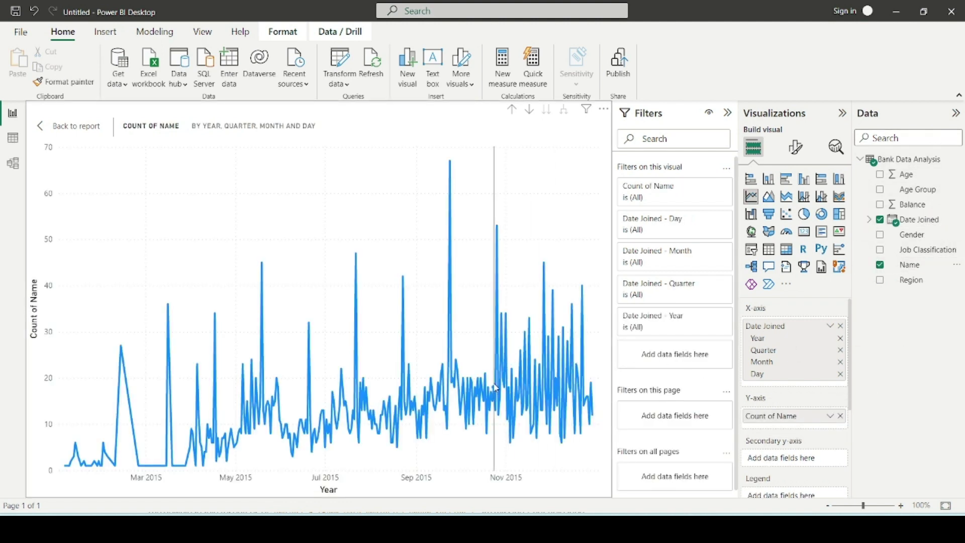
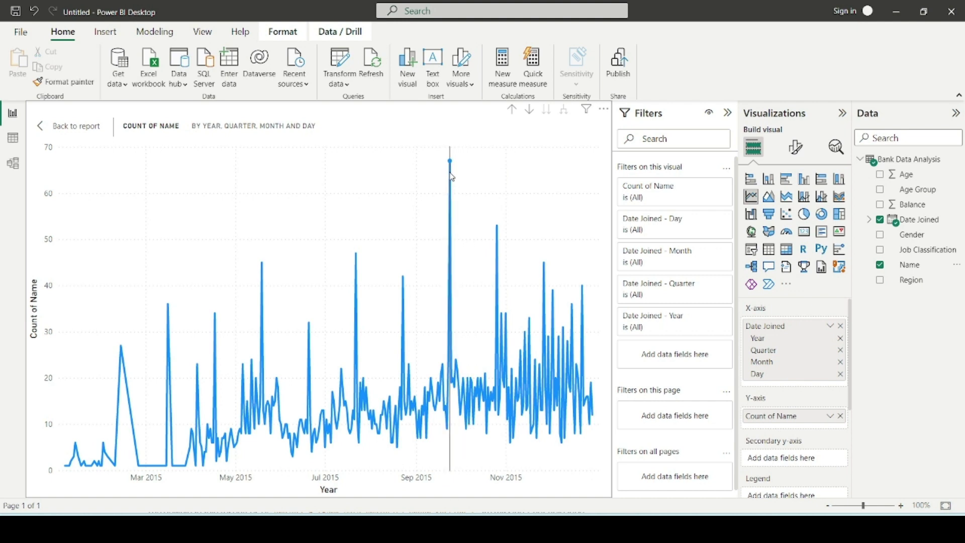
pyautogui.moveTo(454, 172)
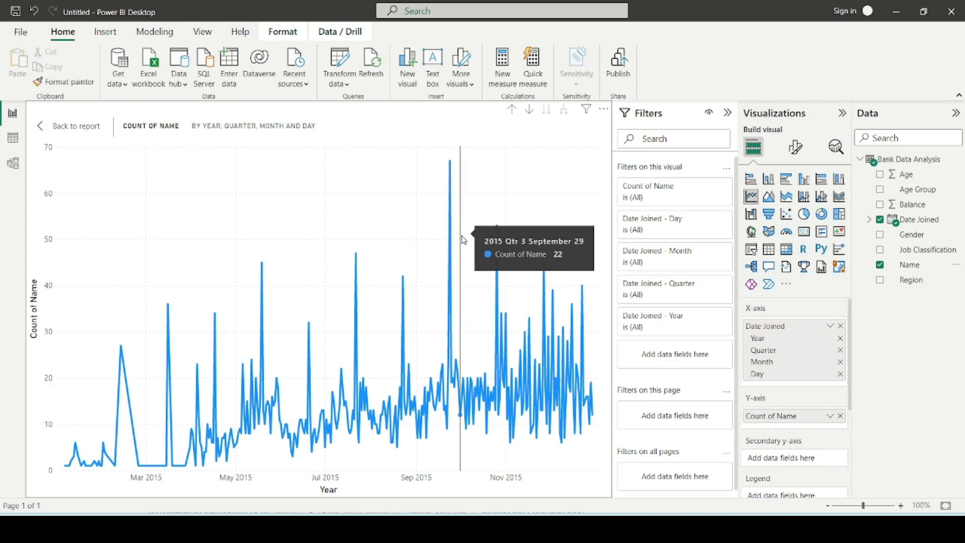
# Change the line chart's title to "Total Customer Joined".
pyautogui.click(796, 147)
pyautogui.click(795, 204)
pyautogui.click(771, 261)
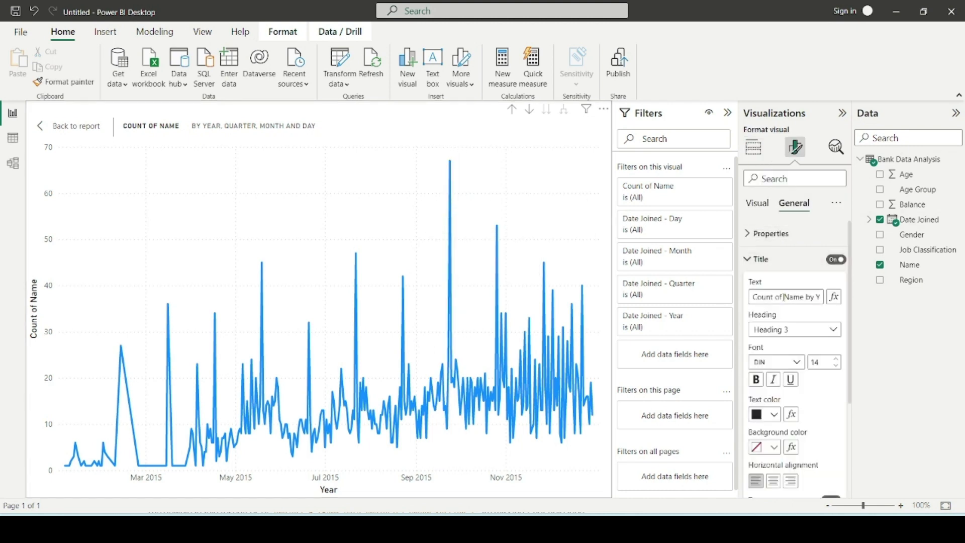
pyautogui.click(783, 296)
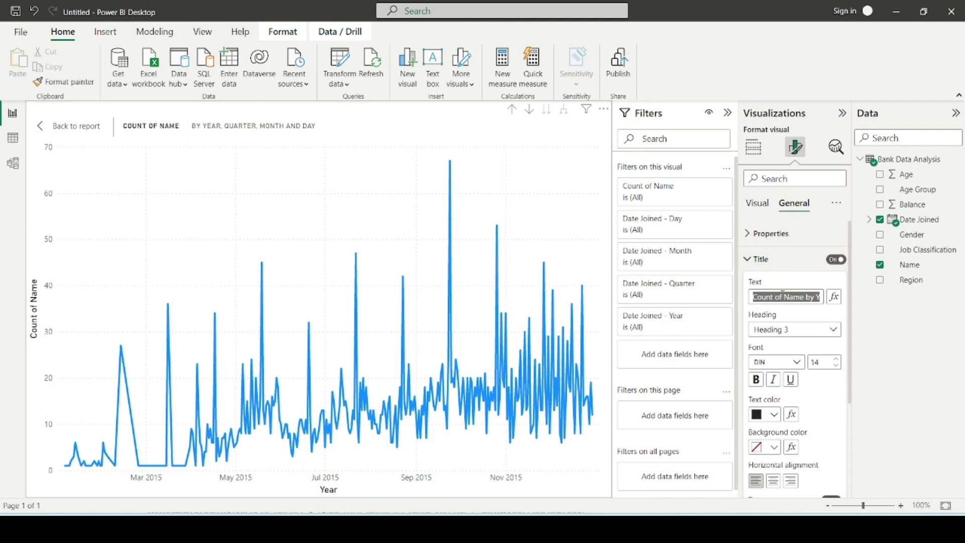
pyautogui.write('Tot')
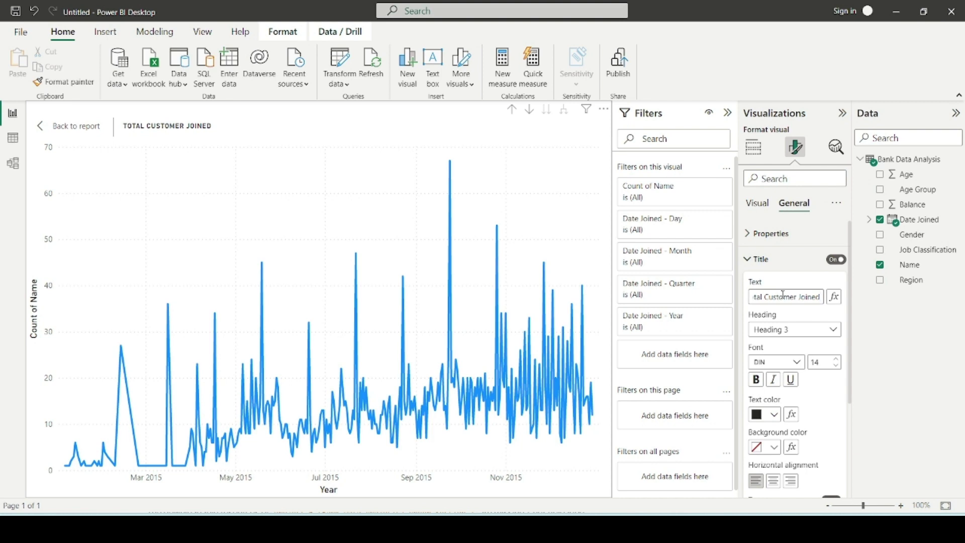
# Color the Count of Name line dark navy from the recent colors.
pyautogui.click(766, 211)
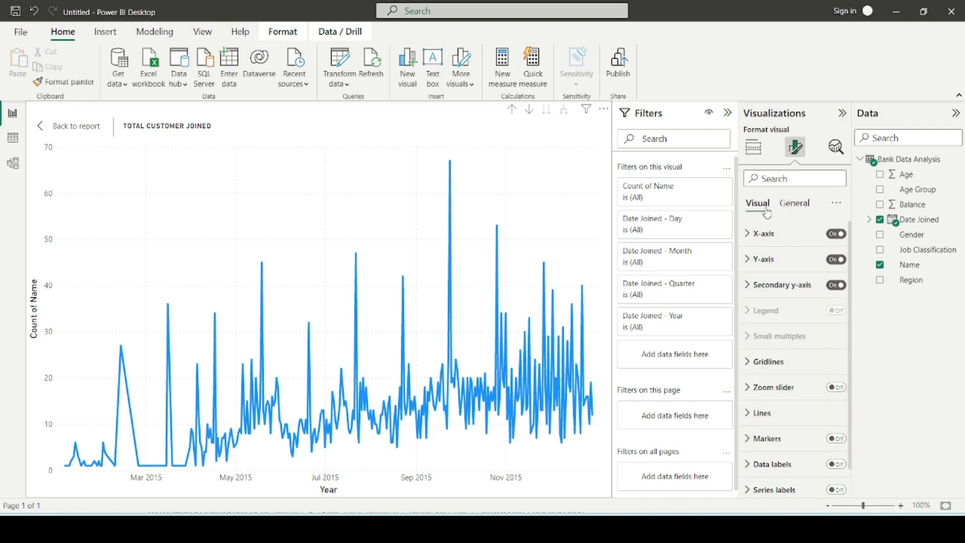
pyautogui.click(763, 411)
pyautogui.scroll(-3, 766, 394)
pyautogui.scroll(-3, 766, 395)
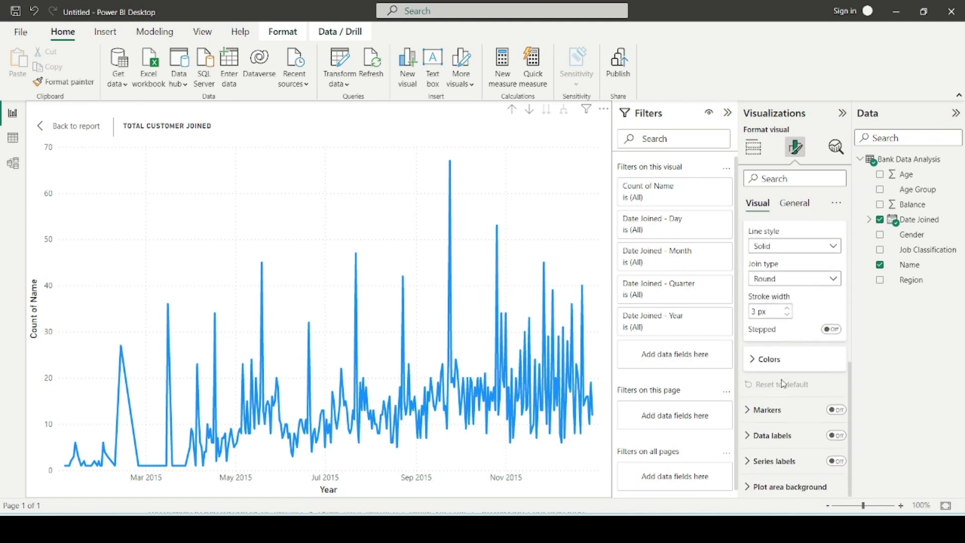
pyautogui.click(774, 357)
pyautogui.scroll(-2, 775, 358)
pyautogui.click(775, 358)
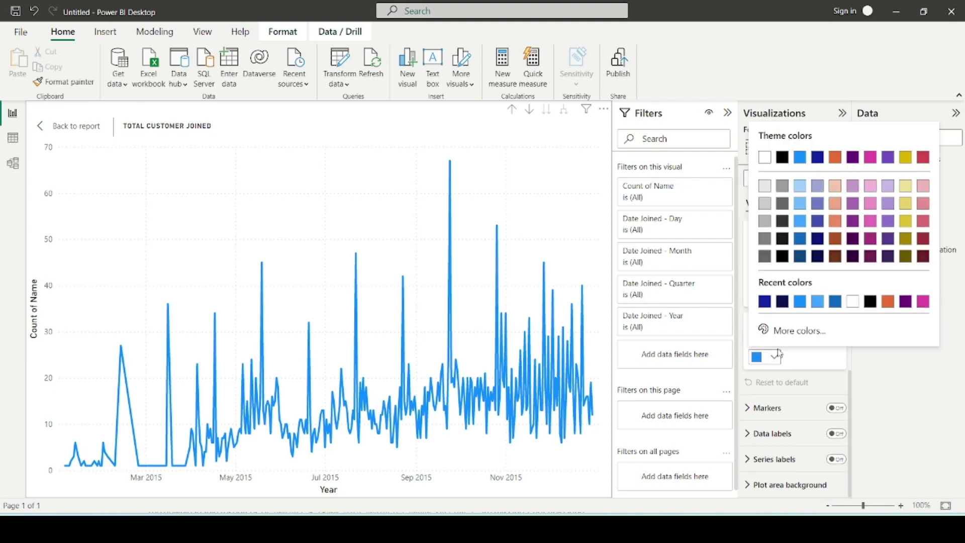
pyautogui.click(787, 305)
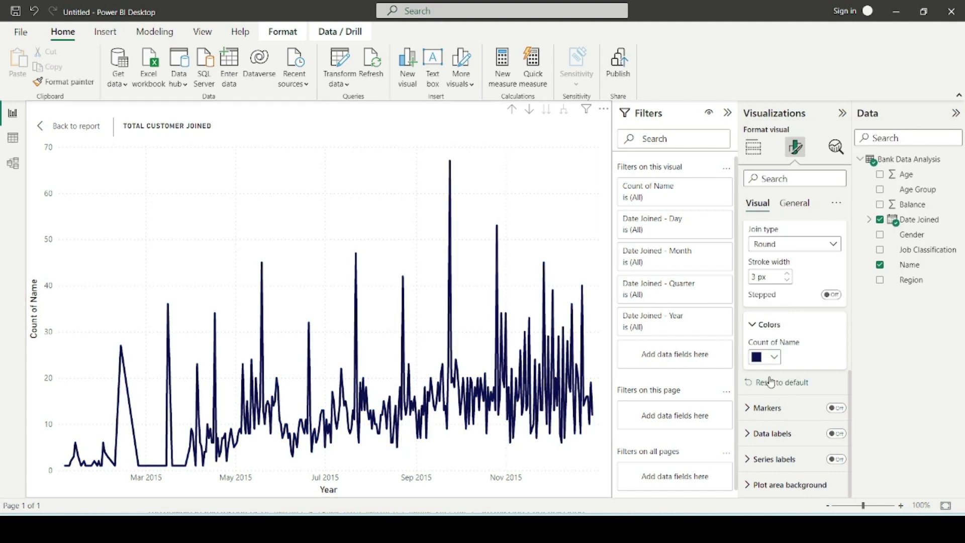
# Try data labels on the Total Customer Joined line chart and turn them back off.
pyautogui.click(836, 435)
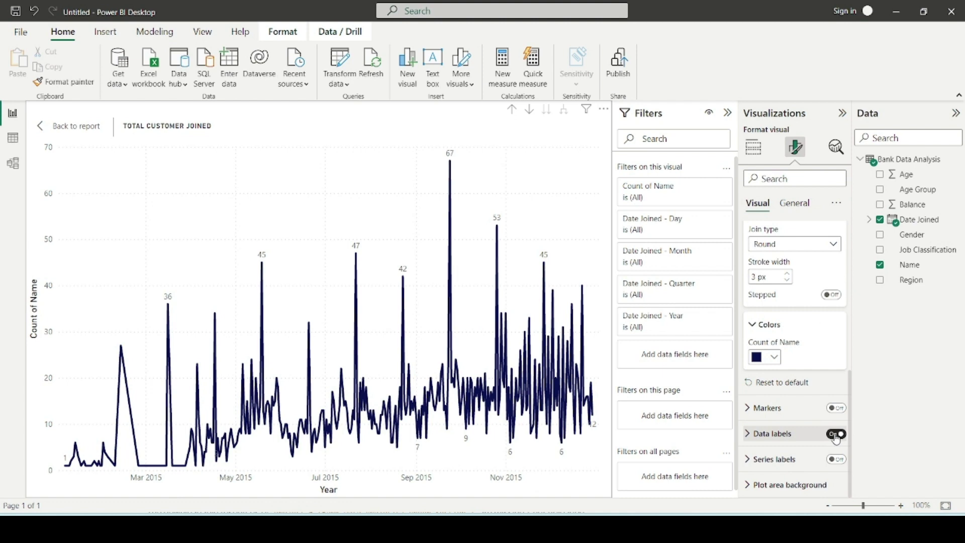
pyautogui.click(836, 435)
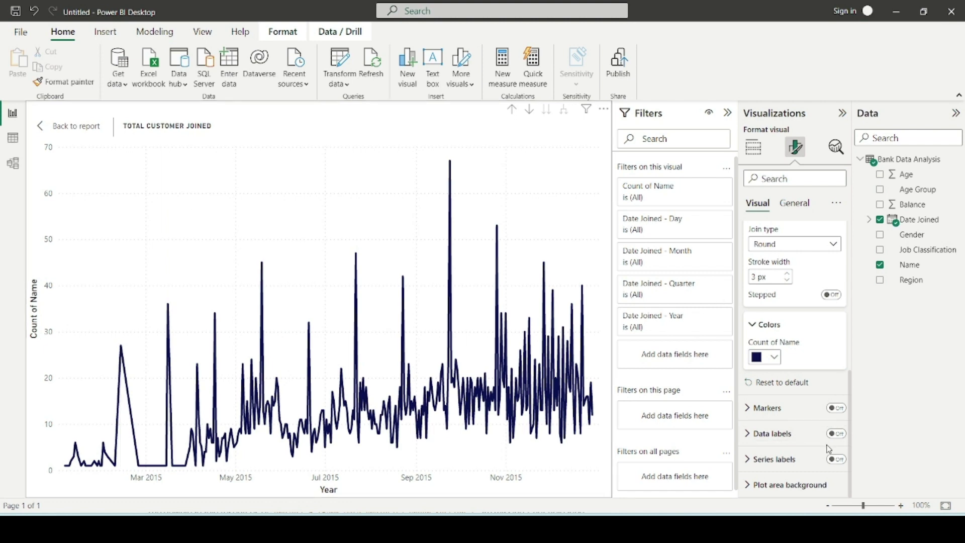
pyautogui.scroll(5, 802, 417)
pyautogui.click(761, 416)
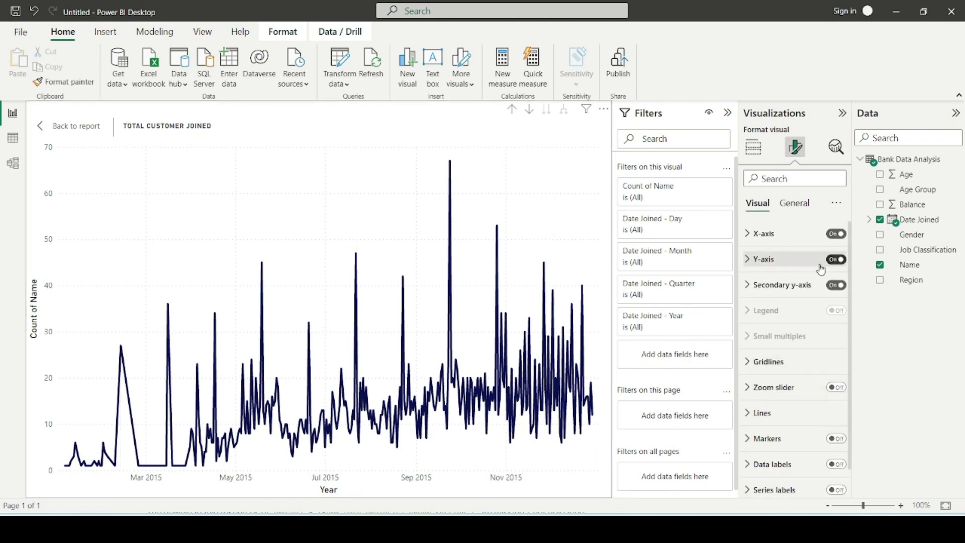
pyautogui.click(790, 203)
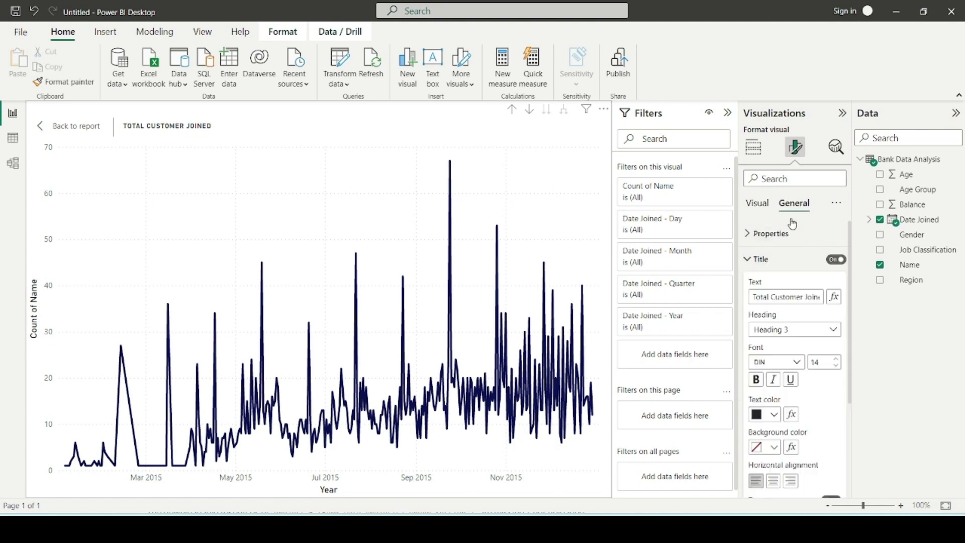
pyautogui.scroll(-3, 793, 223)
pyautogui.scroll(3, 786, 251)
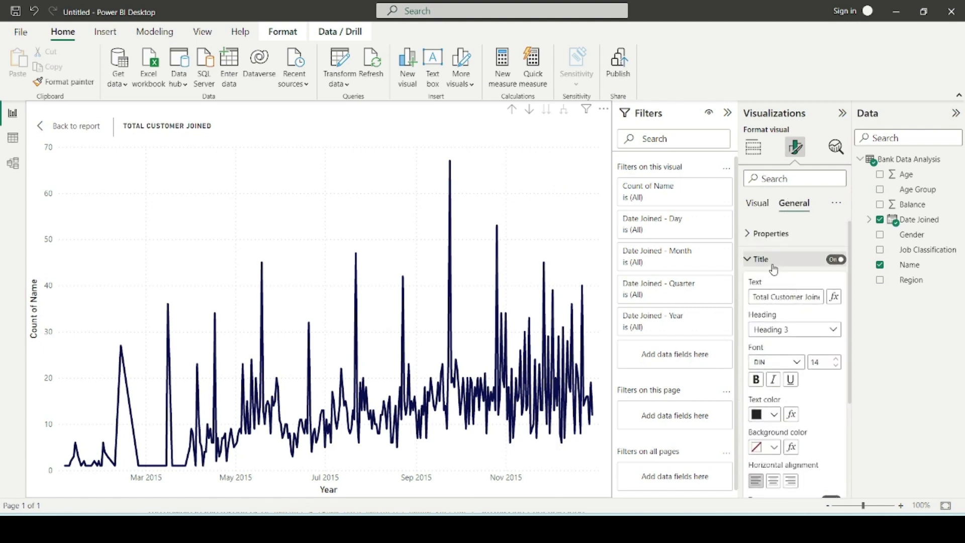
pyautogui.click(773, 266)
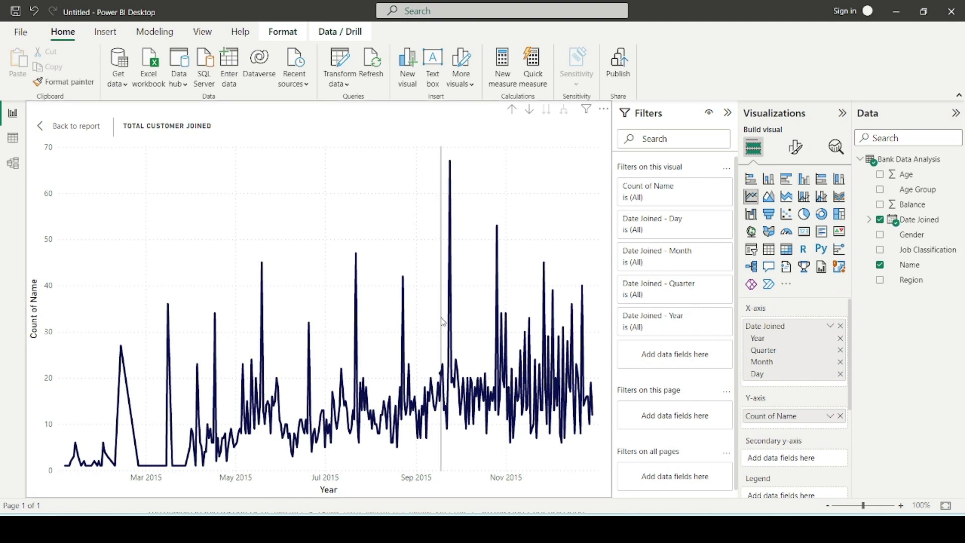
# Return to the report page, enlarge the Total Customer Joined chart, and shrink and place the JobType donut beside Balance by Gender.
pyautogui.click(77, 126)
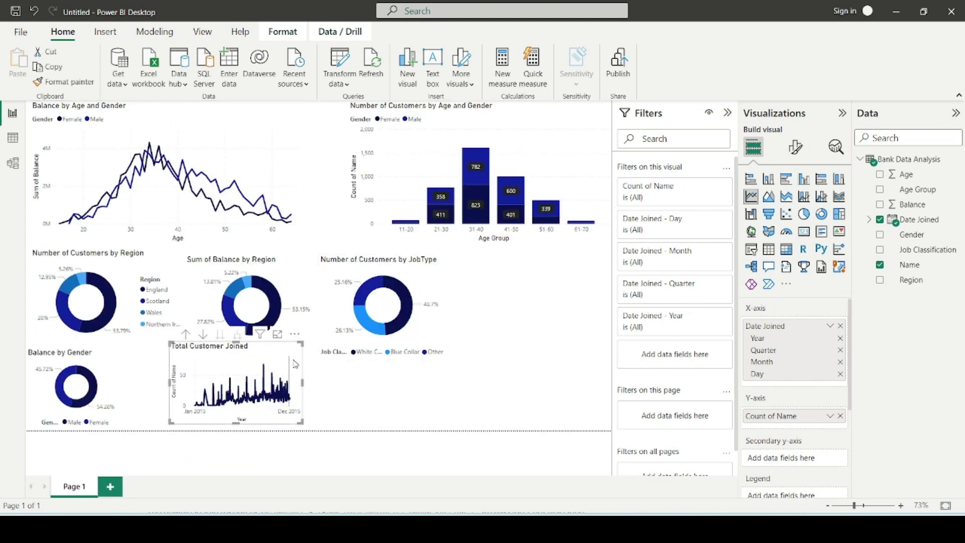
pyautogui.moveTo(305, 343); pyautogui.dragTo(504, 294)
pyautogui.moveTo(370, 318); pyautogui.dragTo(455, 190)
pyautogui.moveTo(444, 367); pyautogui.dragTo(274, 412)
# Shrink the Sum of Balance by Region donut and shift it slightly toward the Number of Customers by Region chart.
pyautogui.click(282, 333)
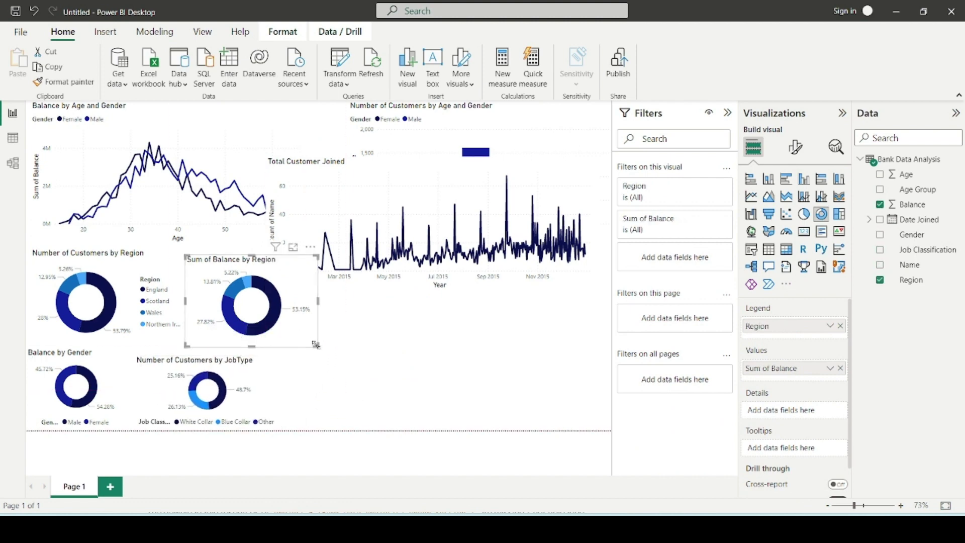
pyautogui.moveTo(319, 351); pyautogui.dragTo(275, 340)
pyautogui.moveTo(272, 299)
pyautogui.mouseDown()
pyautogui.moveTo(256, 316)
pyautogui.moveTo(267, 298)
pyautogui.mouseUp()
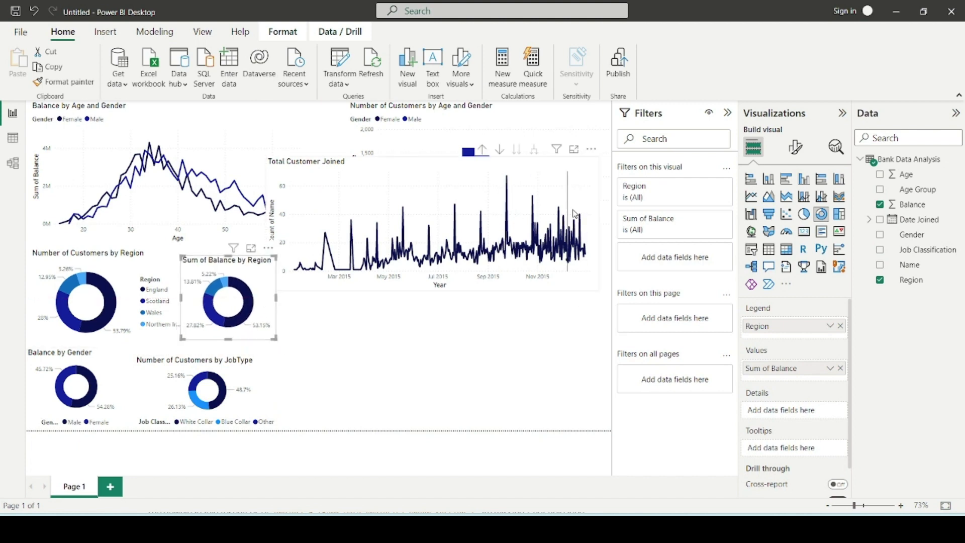
# Move the Total Customer Joined chart below the Number of Customers by Age and Gender column chart and make the column chart slightly smaller.
pyautogui.click(593, 266)
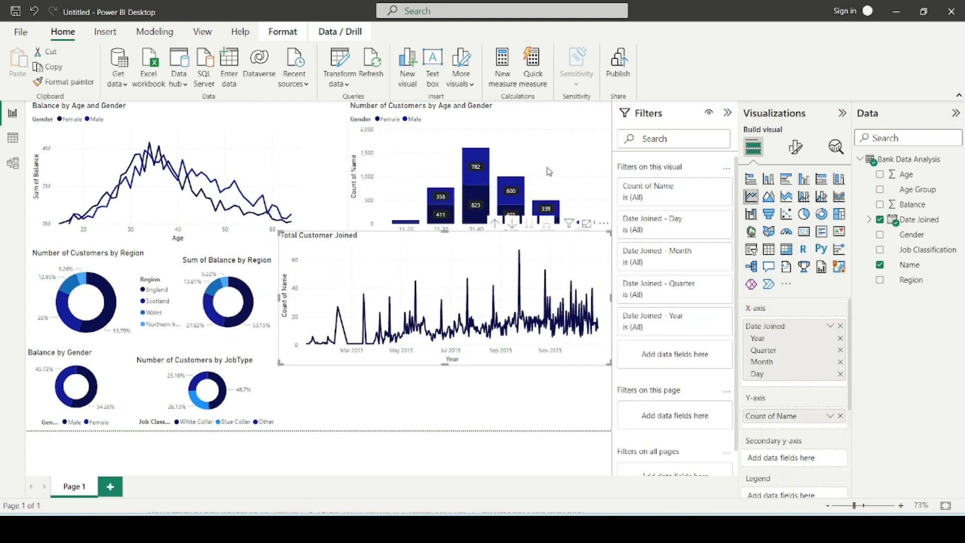
pyautogui.moveTo(402, 241); pyautogui.dragTo(402, 259)
pyautogui.click(401, 235)
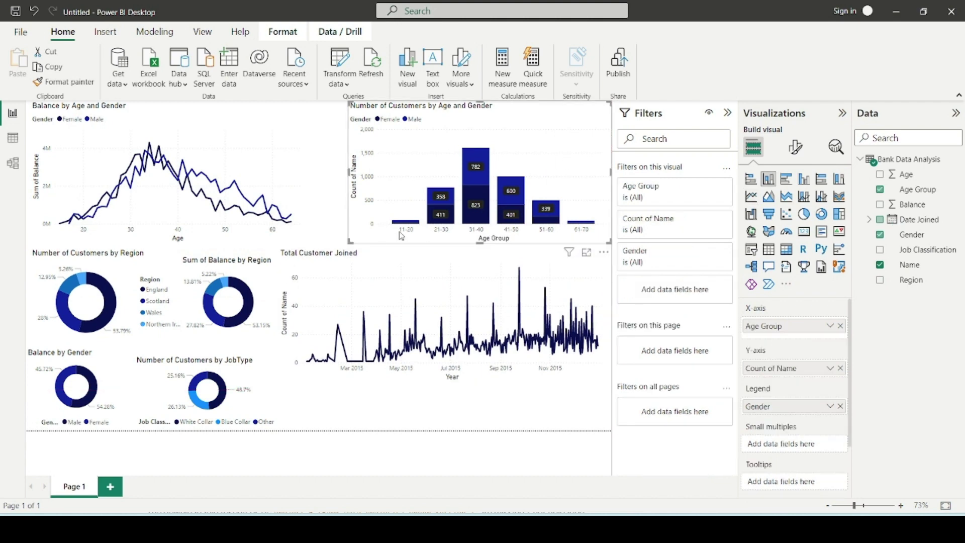
pyautogui.moveTo(349, 244); pyautogui.dragTo(356, 225)
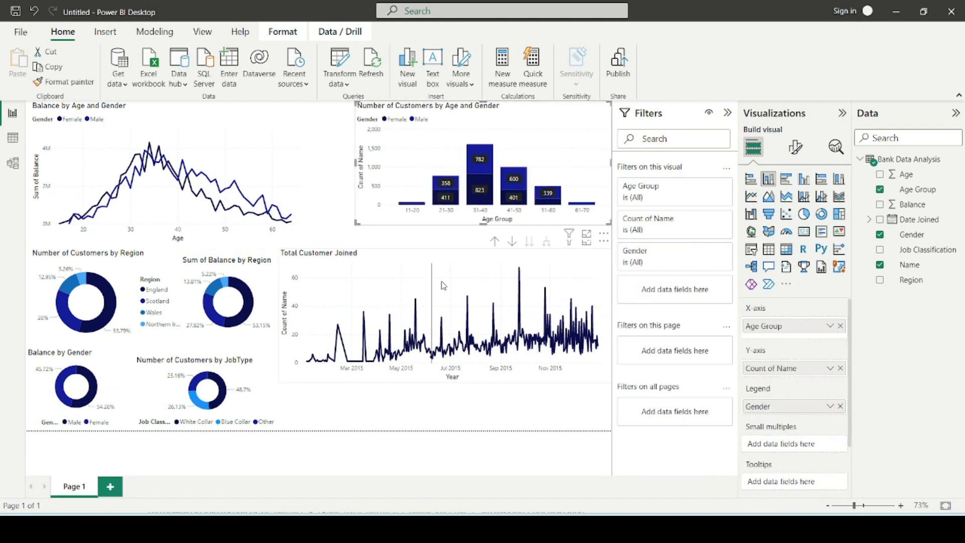
# Move the Total Customer Joined chart up against the column chart and narrow it from its left edge.
pyautogui.moveTo(442, 286); pyautogui.dragTo(442, 262)
pyautogui.moveTo(279, 358); pyautogui.dragTo(313, 356)
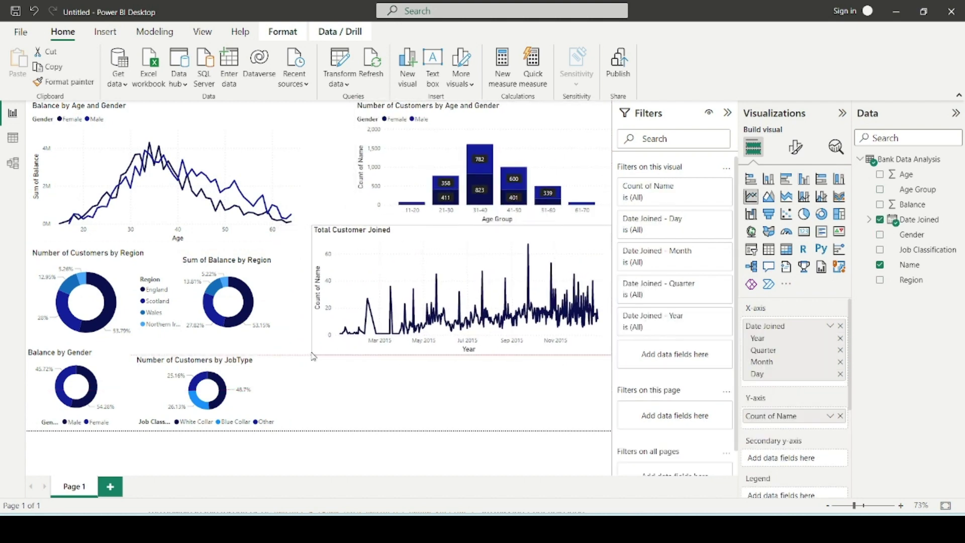
pyautogui.moveTo(561, 235)
pyautogui.mouseDown()
pyautogui.moveTo(551, 241)
pyautogui.moveTo(562, 234)
pyautogui.mouseUp()
pyautogui.click(467, 380)
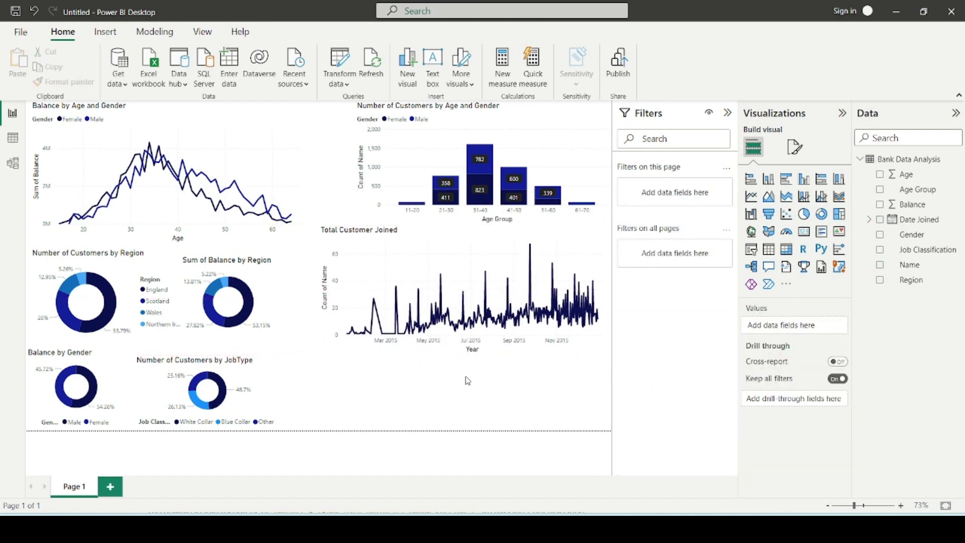
# Shift the Number of Customers by Age and Gender chart left and resize the Balance by Age and Gender chart to fit beside it.
pyautogui.click(370, 216)
pyautogui.moveTo(357, 222); pyautogui.dragTo(323, 224)
pyautogui.click(300, 123)
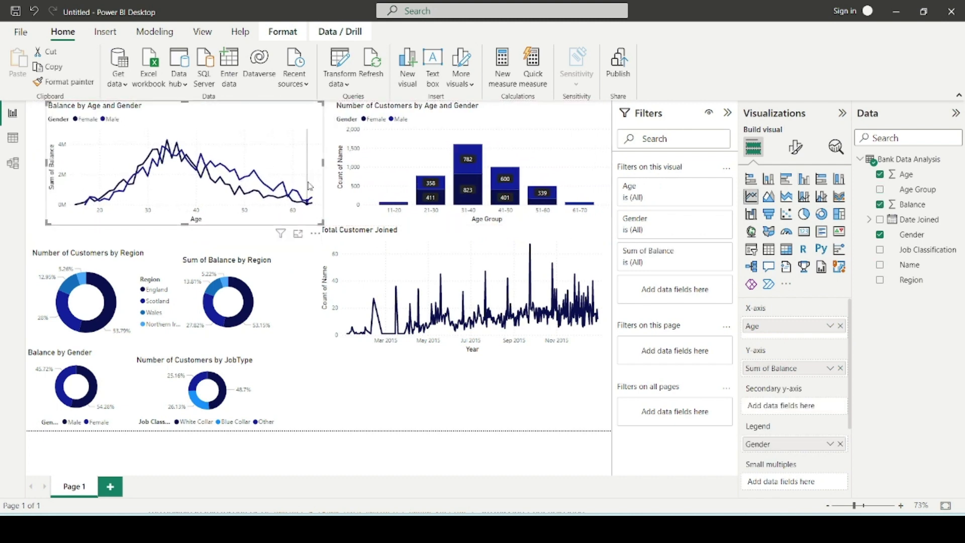
pyautogui.moveTo(311, 174); pyautogui.dragTo(291, 168)
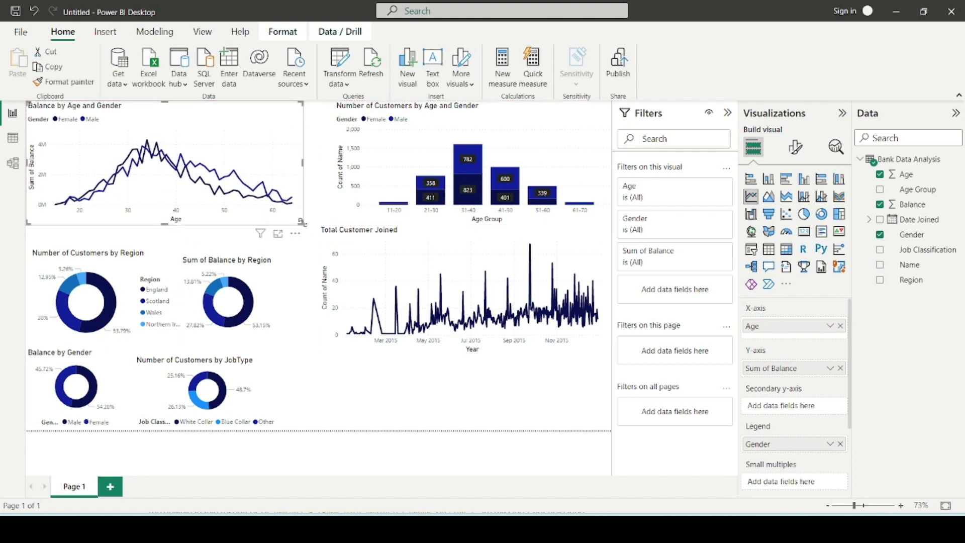
pyautogui.moveTo(301, 222); pyautogui.dragTo(317, 215)
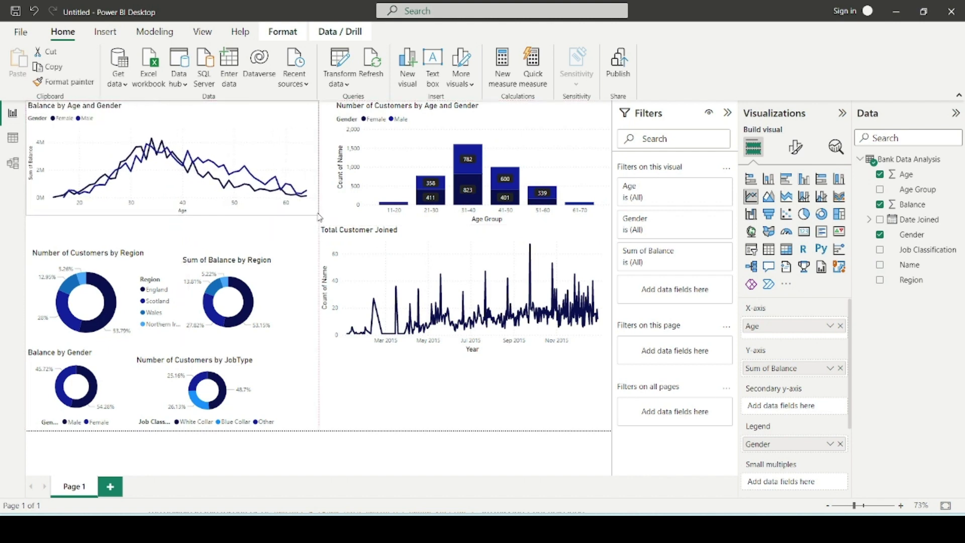
# Reduce the height of the Total Customer Joined chart to free space beneath it.
pyautogui.click(351, 262)
pyautogui.click(326, 341)
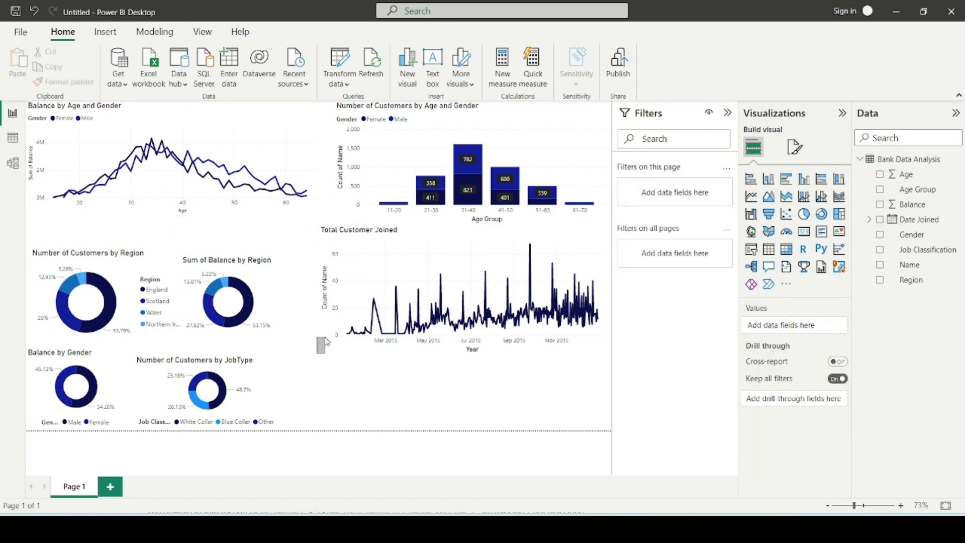
pyautogui.moveTo(327, 354)
pyautogui.mouseDown()
pyautogui.moveTo(323, 340)
pyautogui.moveTo(307, 342)
pyautogui.moveTo(323, 341)
pyautogui.mouseUp()
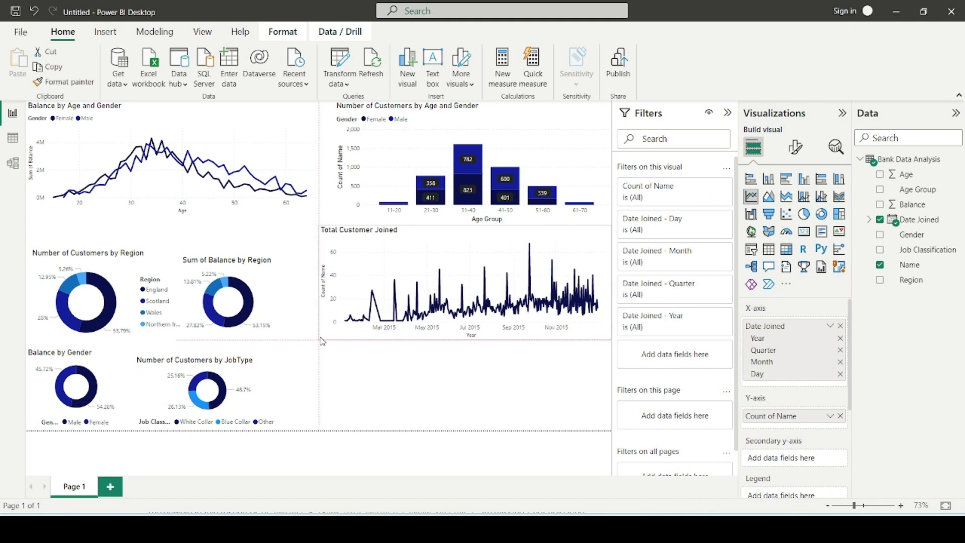
pyautogui.click(326, 342)
# Move the Sum of Balance by Region donut up beside Total Customer Joined and nudge the Number of Customers by JobType donut up and right.
pyautogui.moveTo(269, 289); pyautogui.dragTo(298, 258)
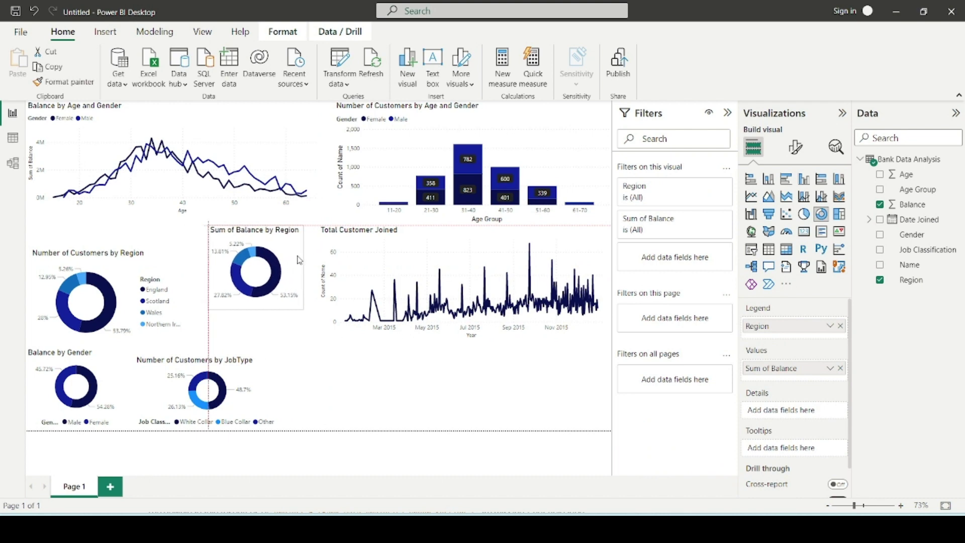
pyautogui.click(444, 413)
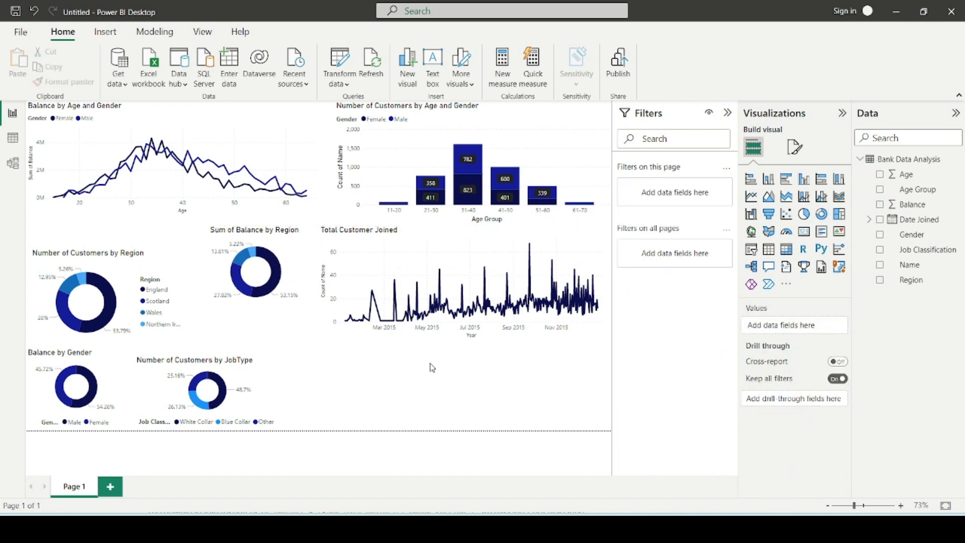
pyautogui.click(266, 375)
pyautogui.click(402, 397)
# Switch to the Objectives notes, review the Cards items, highlight Max Balance by Age, and return to the report.
pyautogui.hotkey('alt', 'Tab')
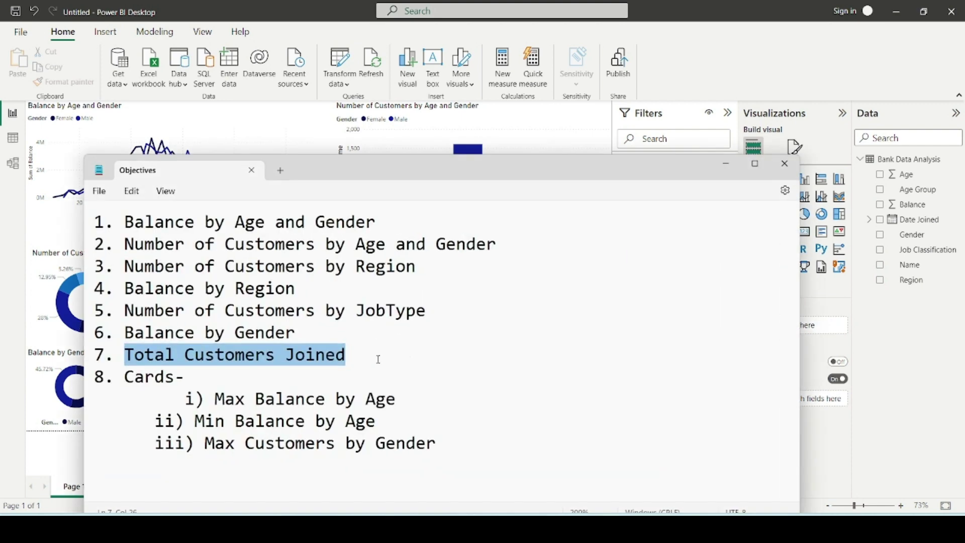
pyautogui.click(382, 379)
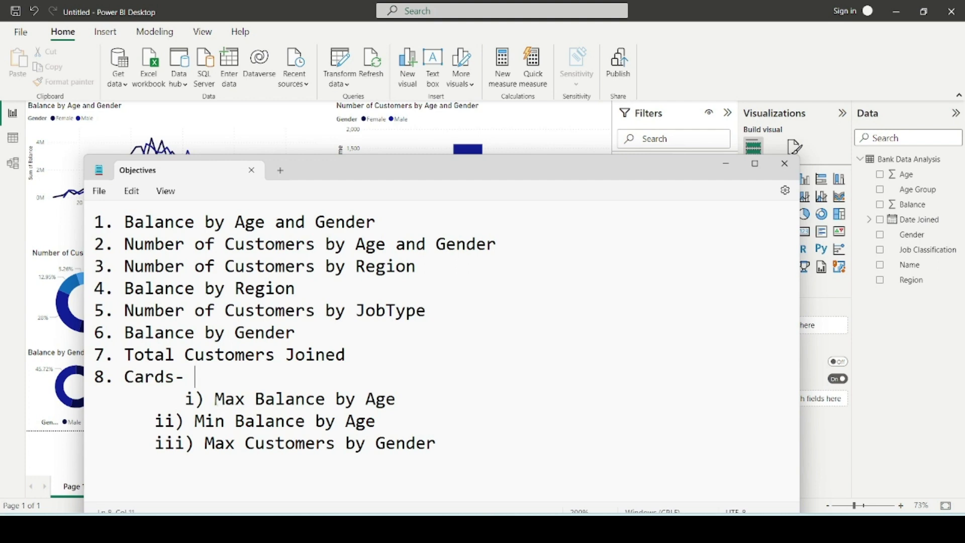
pyautogui.moveTo(215, 400); pyautogui.dragTo(416, 394)
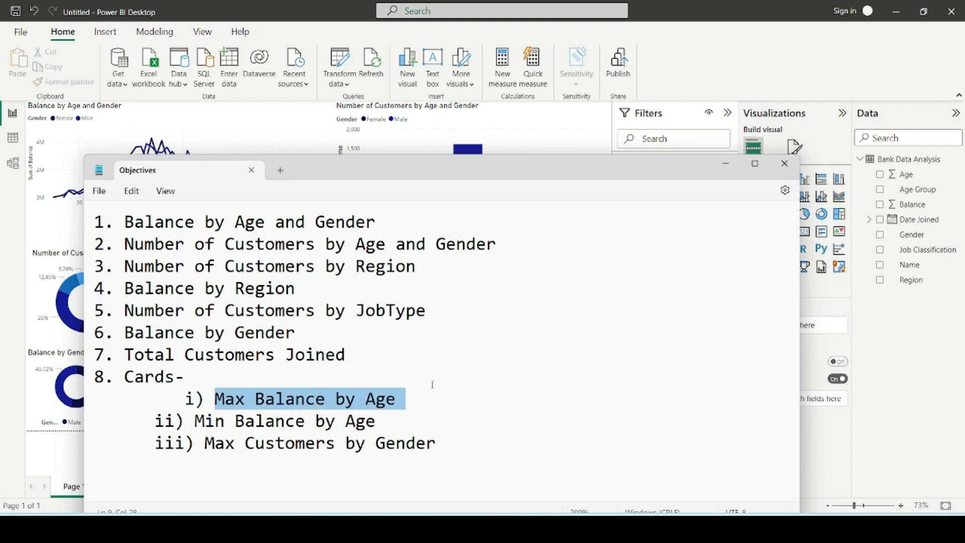
pyautogui.moveTo(630, 183); pyautogui.dragTo(630, 198)
pyautogui.click(726, 179)
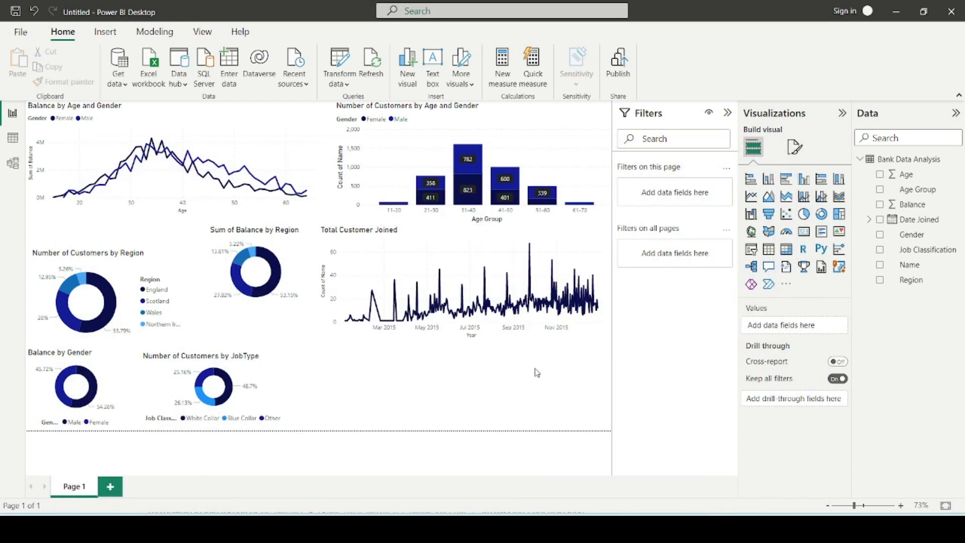
# Add a card showing Age below the Total Customer Joined chart and add Age as a filter on that visual.
pyautogui.click(804, 231)
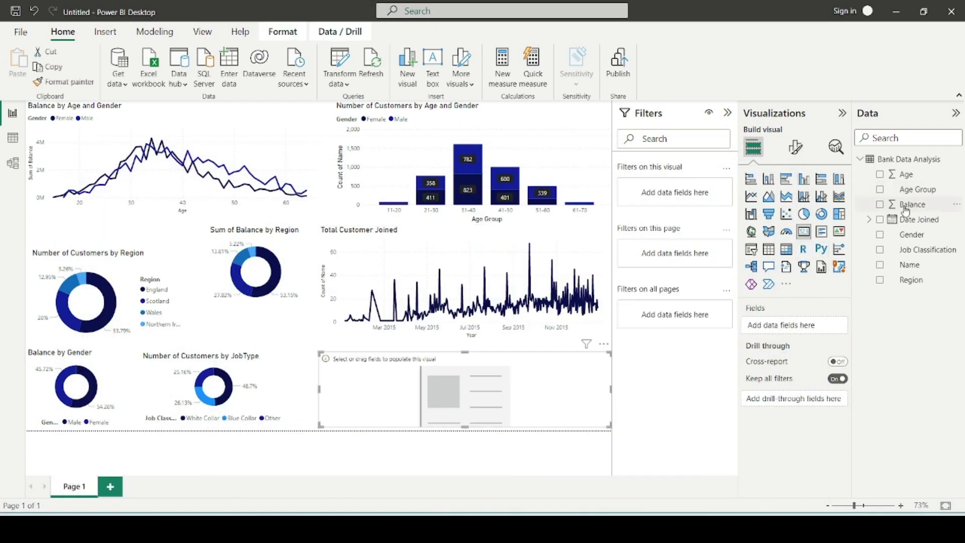
pyautogui.moveTo(905, 177); pyautogui.dragTo(800, 327)
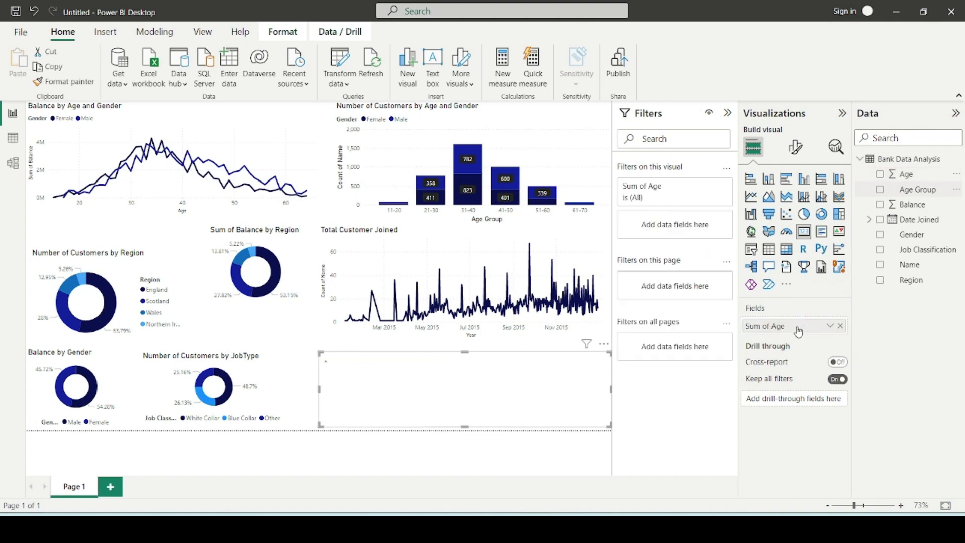
pyautogui.moveTo(905, 175); pyautogui.dragTo(694, 225)
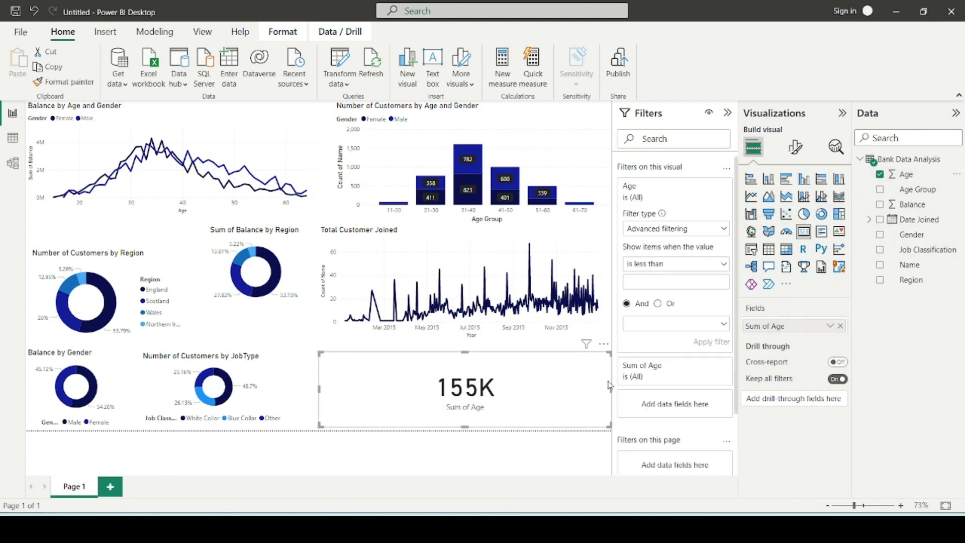
# Apply a Top N filter to the card's Age, showing the top 1 by Sum of Balance.
pyautogui.click(685, 231)
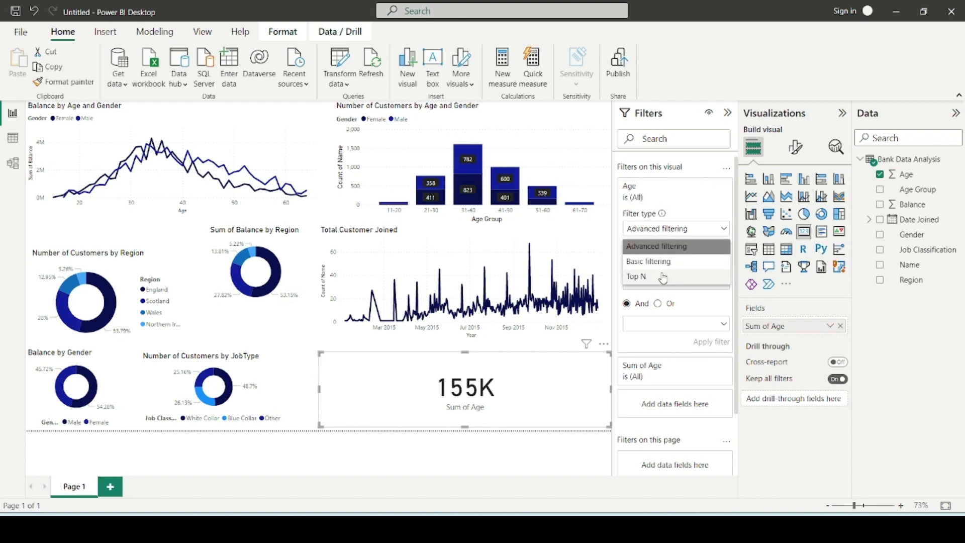
pyautogui.click(666, 275)
pyautogui.click(680, 261)
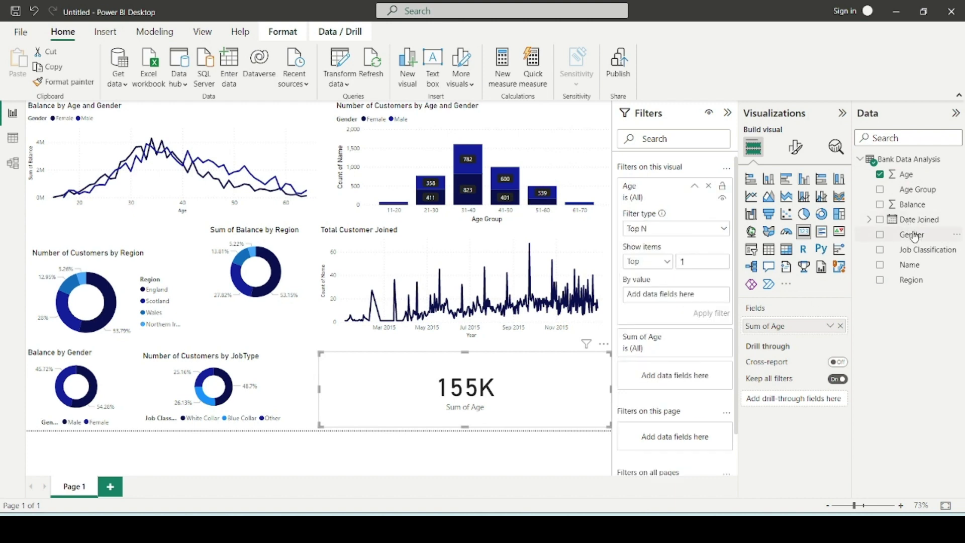
pyautogui.moveTo(912, 205); pyautogui.dragTo(709, 311)
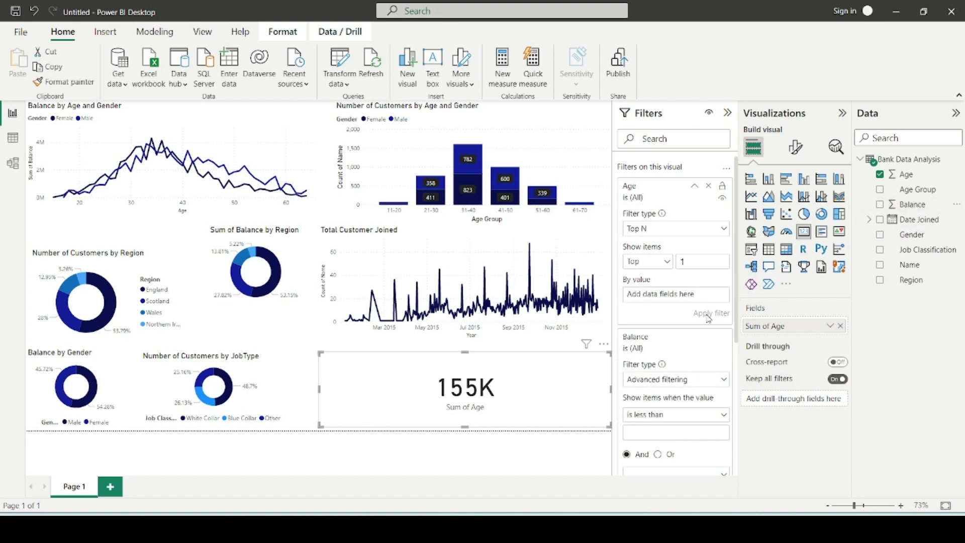
pyautogui.moveTo(882, 205); pyautogui.dragTo(683, 300)
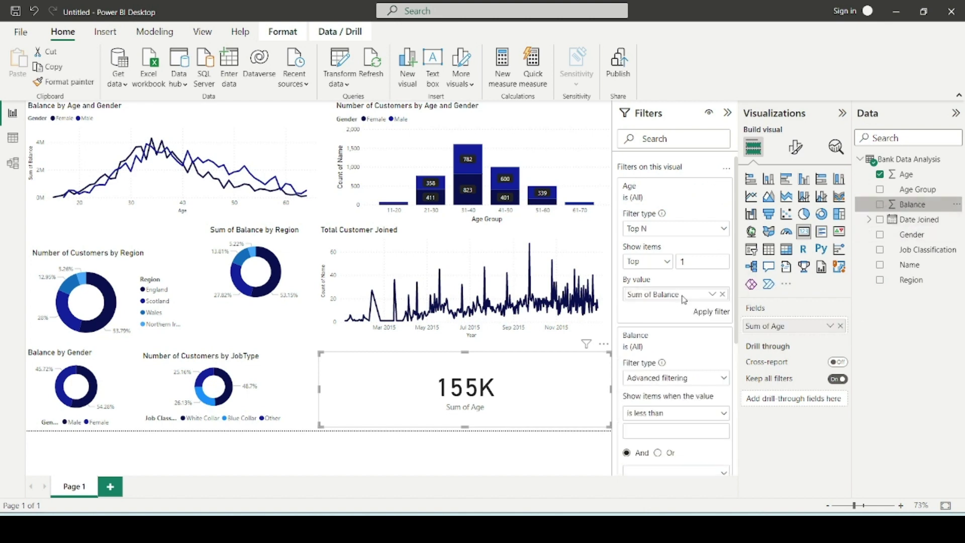
pyautogui.click(711, 313)
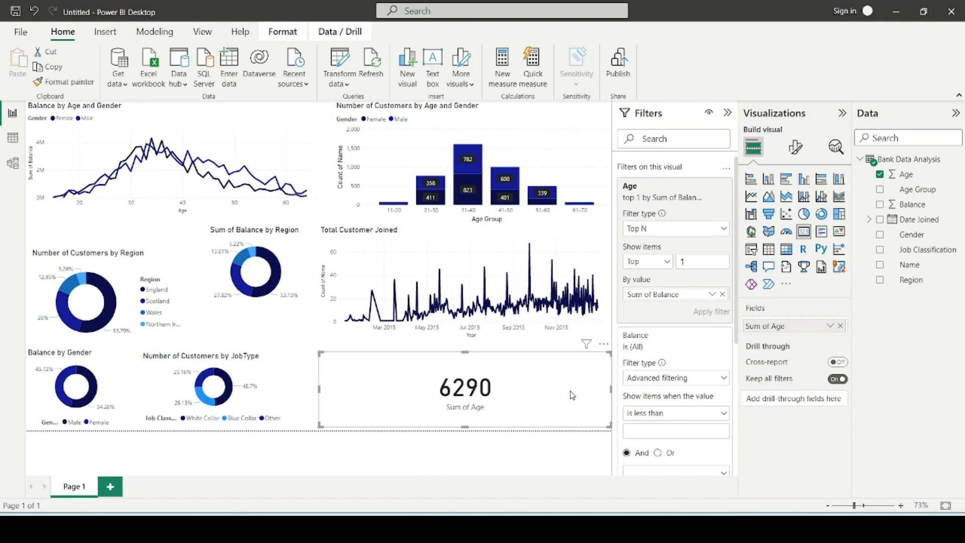
# Change the card's Age summarization to Maximum, then reposition the card slightly and make it smaller.
pyautogui.moveTo(572, 395); pyautogui.dragTo(563, 392)
pyautogui.click(831, 327)
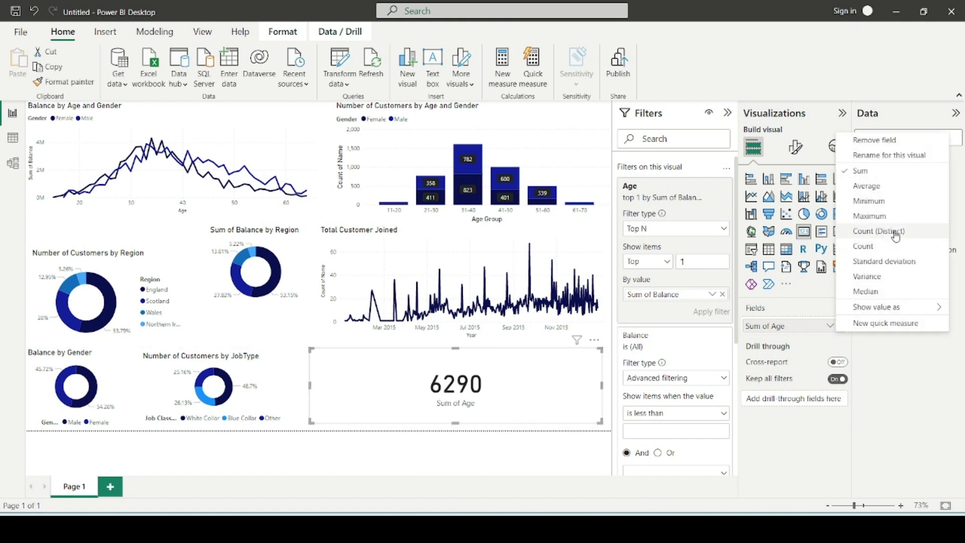
pyautogui.click(884, 215)
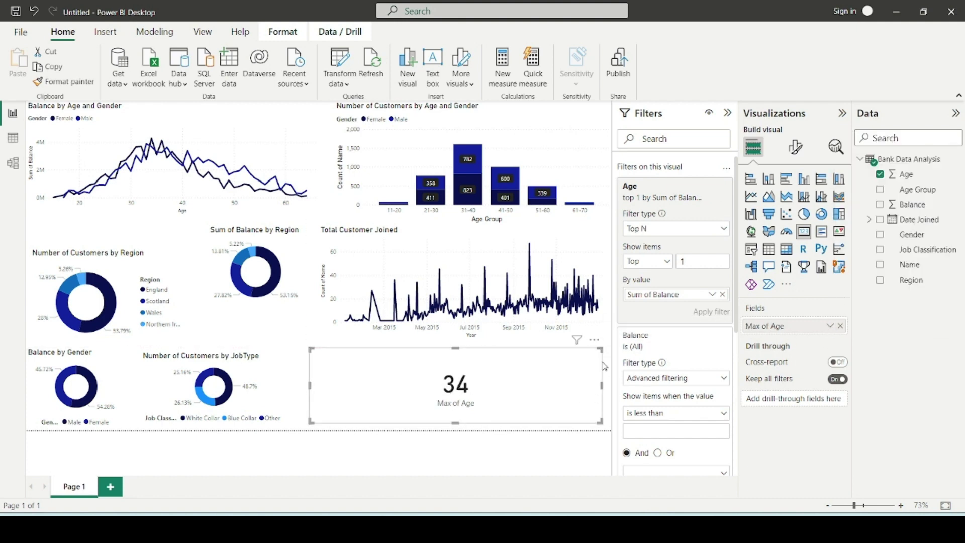
pyautogui.moveTo(601, 348); pyautogui.dragTo(503, 363)
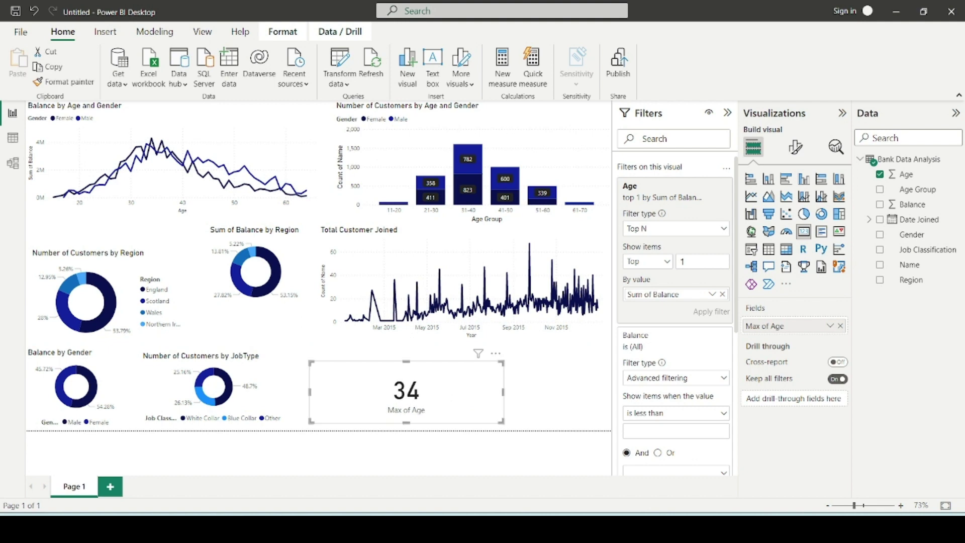
# Check the card items in the Objectives notes, narrow the Max of Age card and shift it slightly toward the JobType chart.
pyautogui.hotkey('alt', 'Tab')
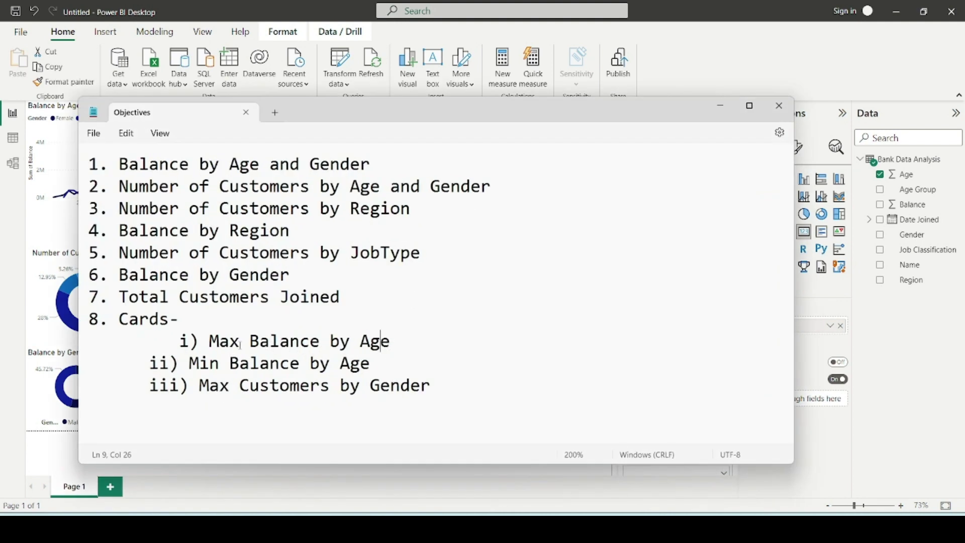
pyautogui.click(716, 110)
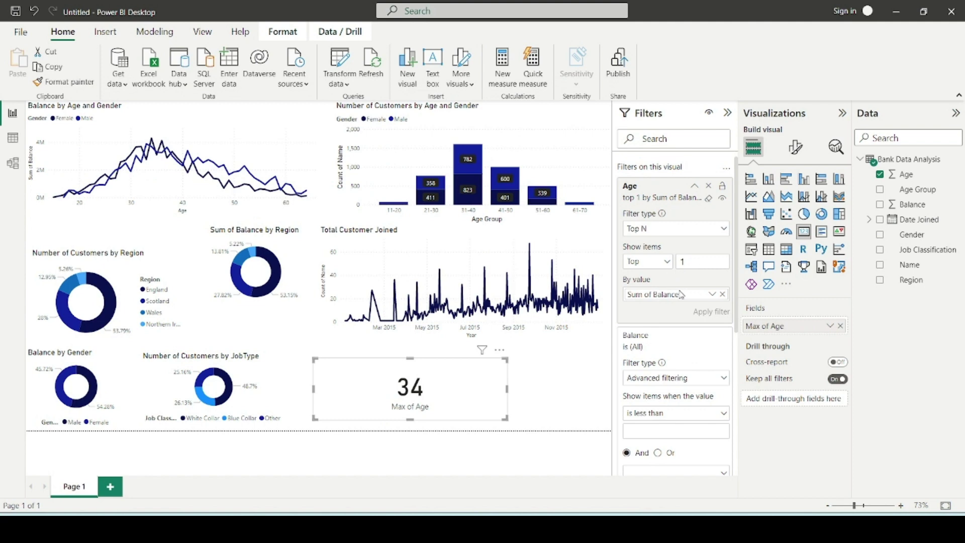
pyautogui.moveTo(466, 398); pyautogui.dragTo(453, 393)
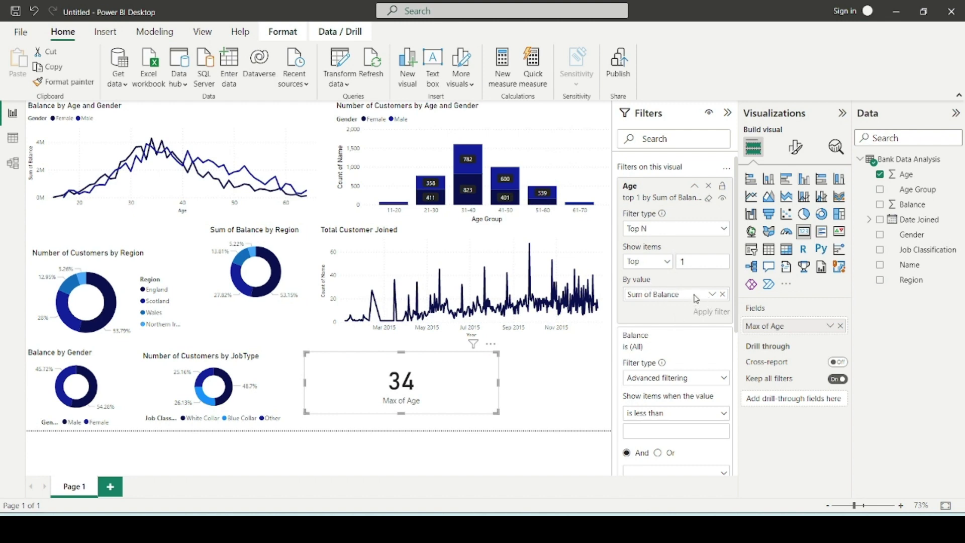
pyautogui.click(695, 187)
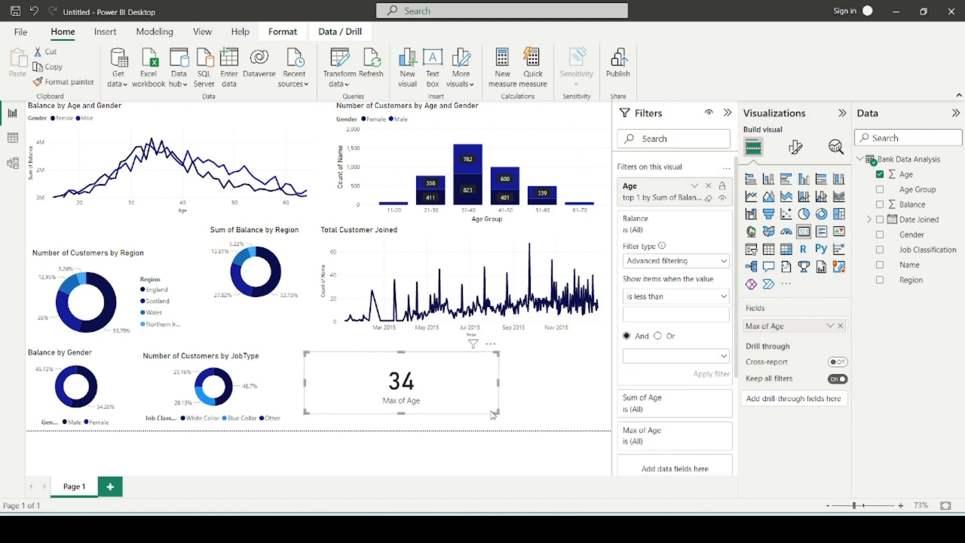
pyautogui.moveTo(497, 412); pyautogui.dragTo(420, 417)
pyautogui.hotkey('alt', 'Tab')
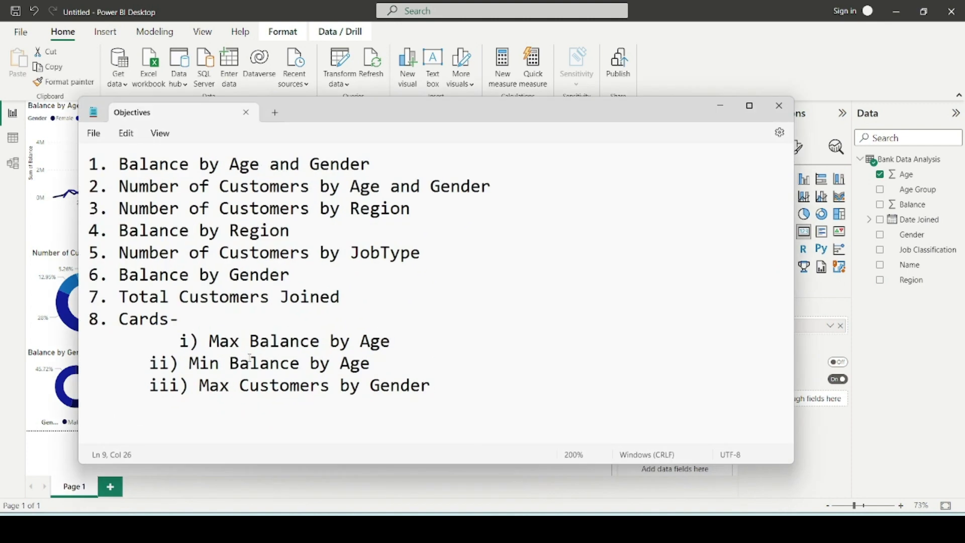
pyautogui.click(720, 107)
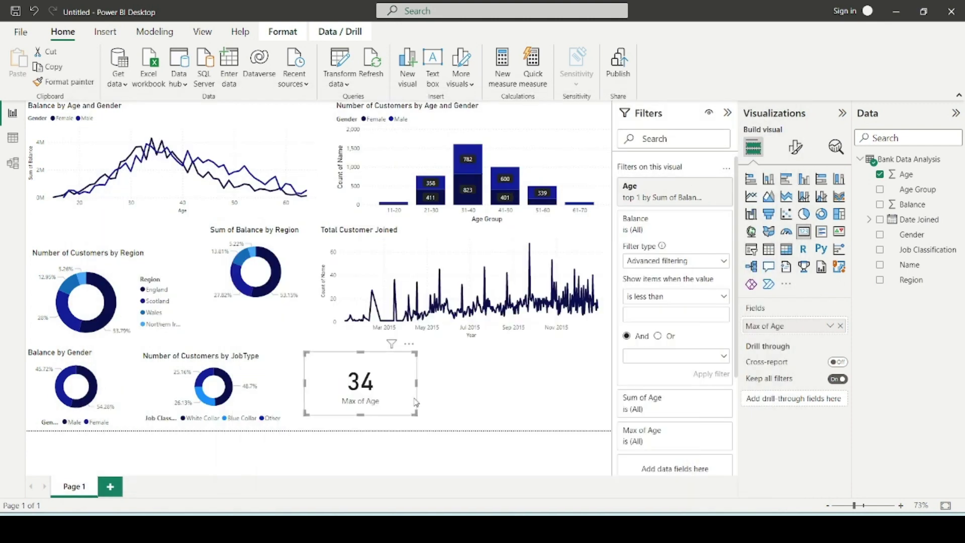
pyautogui.click(473, 388)
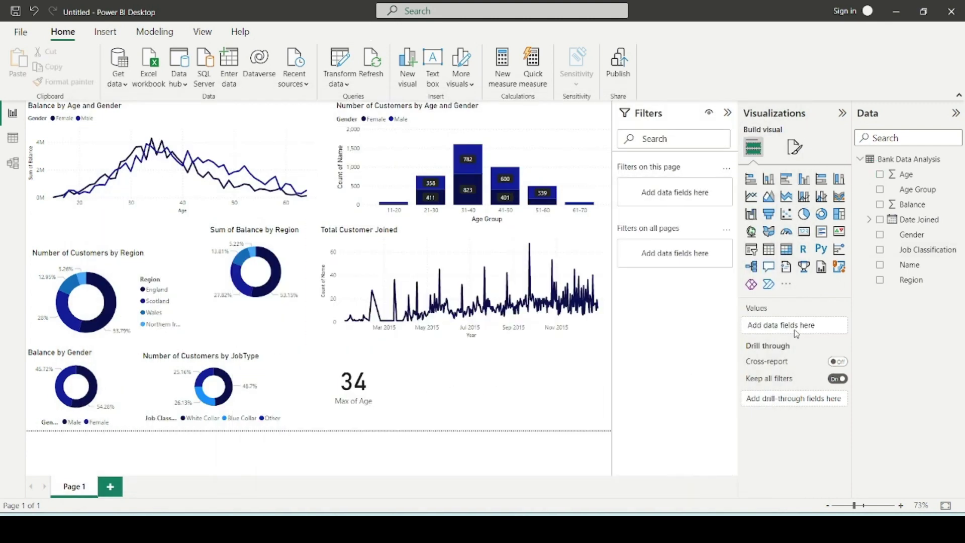
pyautogui.click(376, 394)
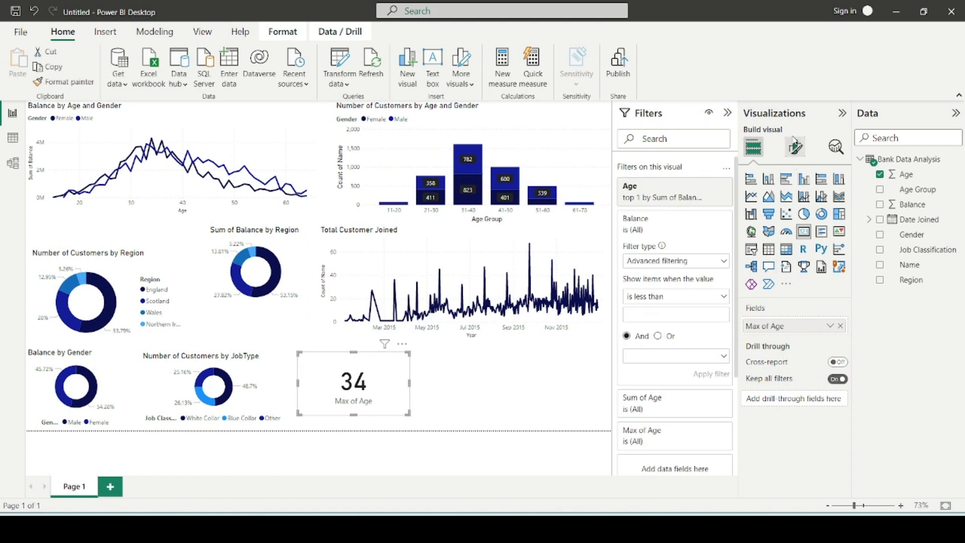
pyautogui.click(795, 146)
pyautogui.click(794, 203)
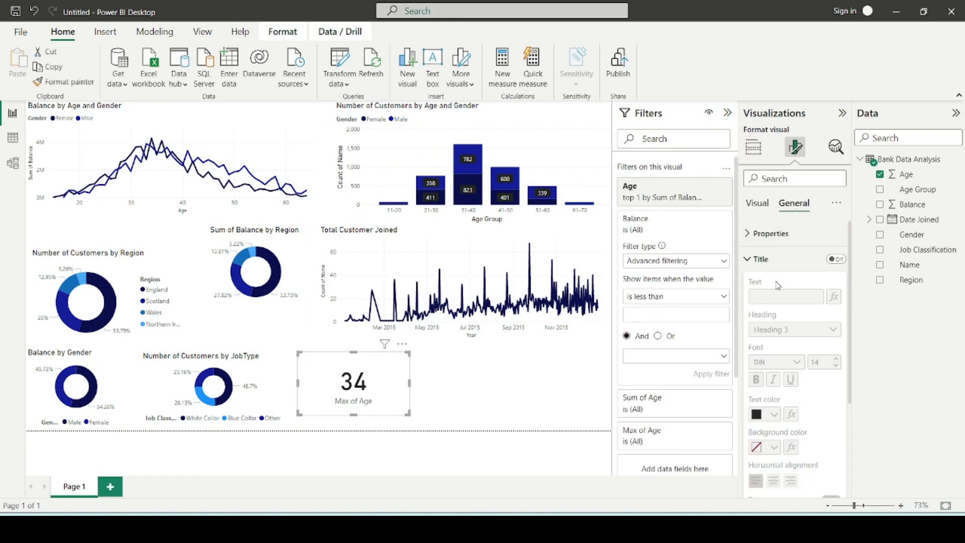
pyautogui.click(764, 259)
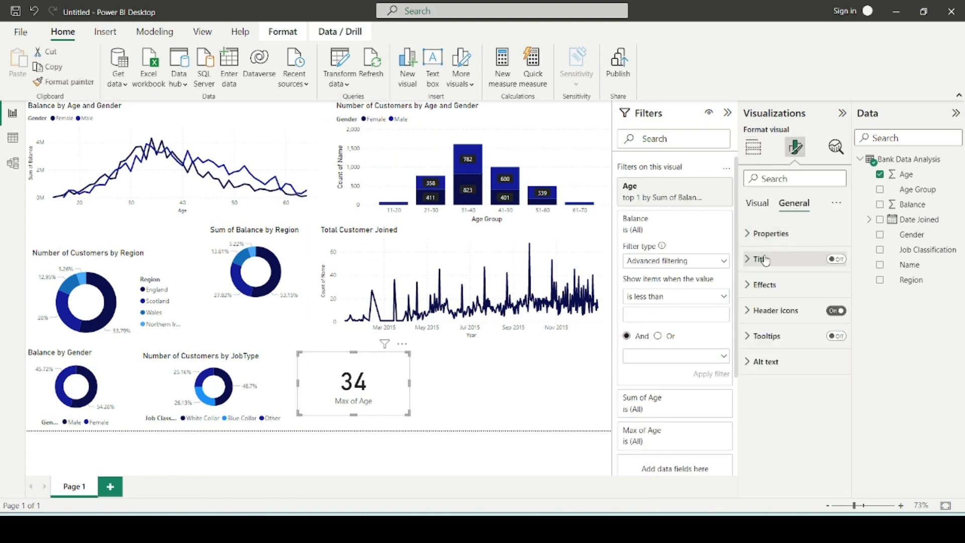
pyautogui.click(757, 204)
pyautogui.click(754, 147)
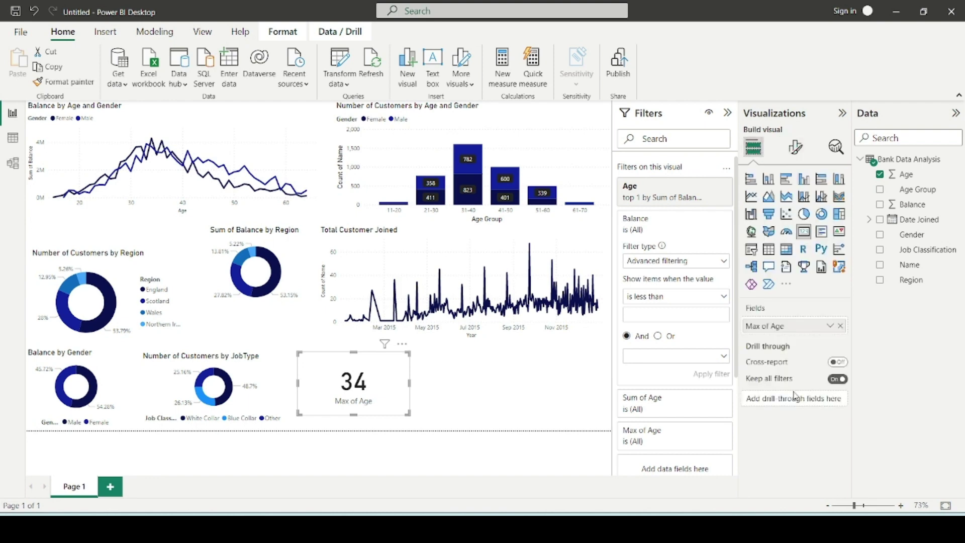
# Rename the card's Max of Age field to "Max Balance by Age" and deselect the card.
pyautogui.doubleClick(778, 326)
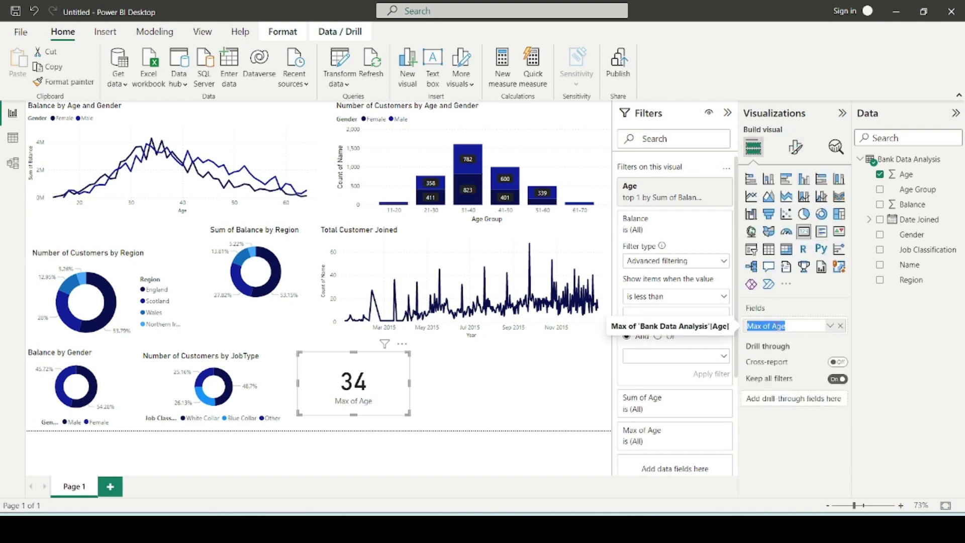
pyautogui.write('Max')
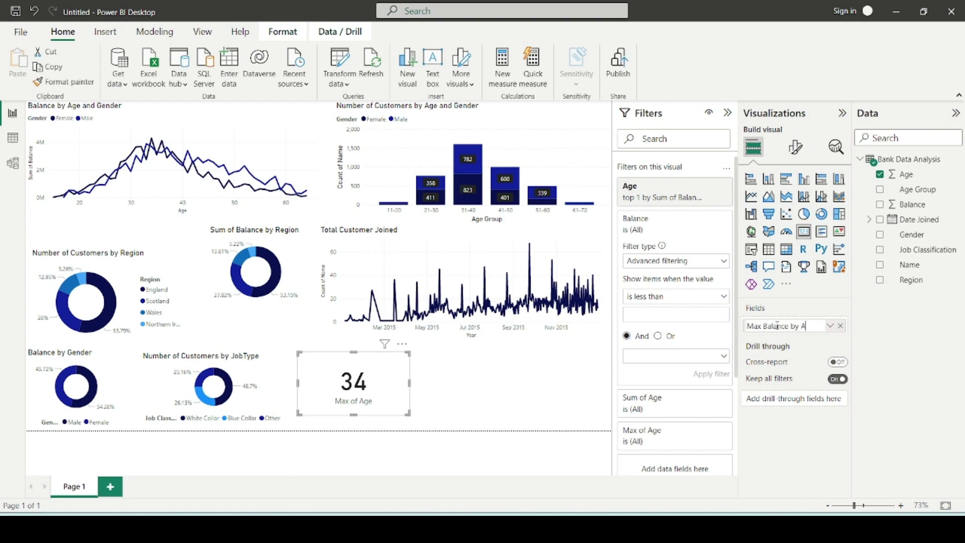
pyautogui.press('Return')
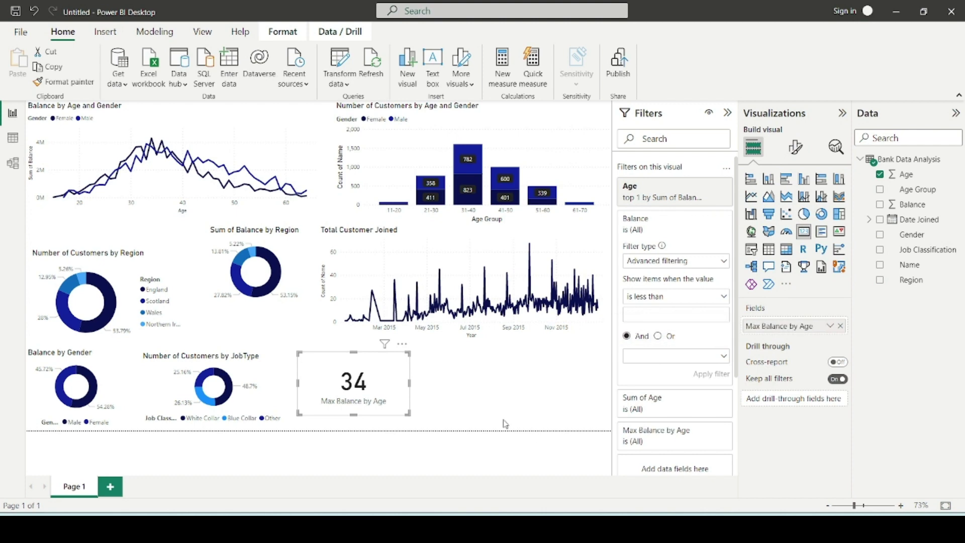
pyautogui.press('Escape')
# Add a second card beside the Max Balance by Age card showing Age, and add Age as a filter on that visual.
pyautogui.click(804, 233)
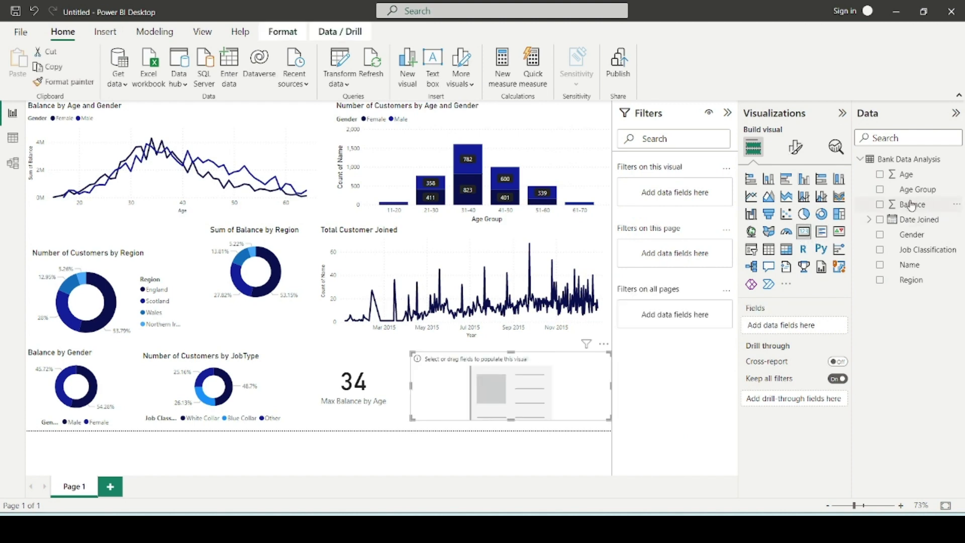
pyautogui.moveTo(606, 370); pyautogui.dragTo(592, 370)
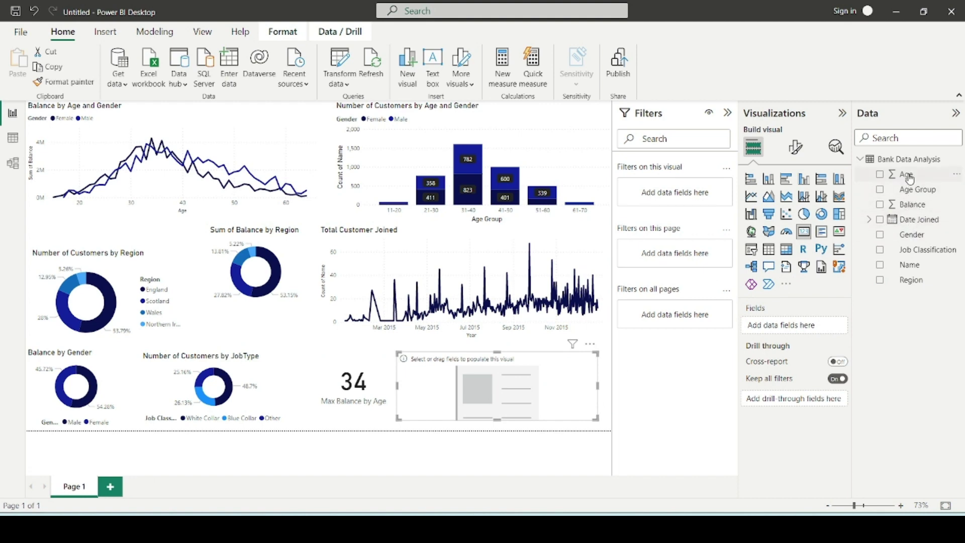
pyautogui.moveTo(910, 179); pyautogui.dragTo(799, 326)
pyautogui.moveTo(906, 174); pyautogui.dragTo(697, 232)
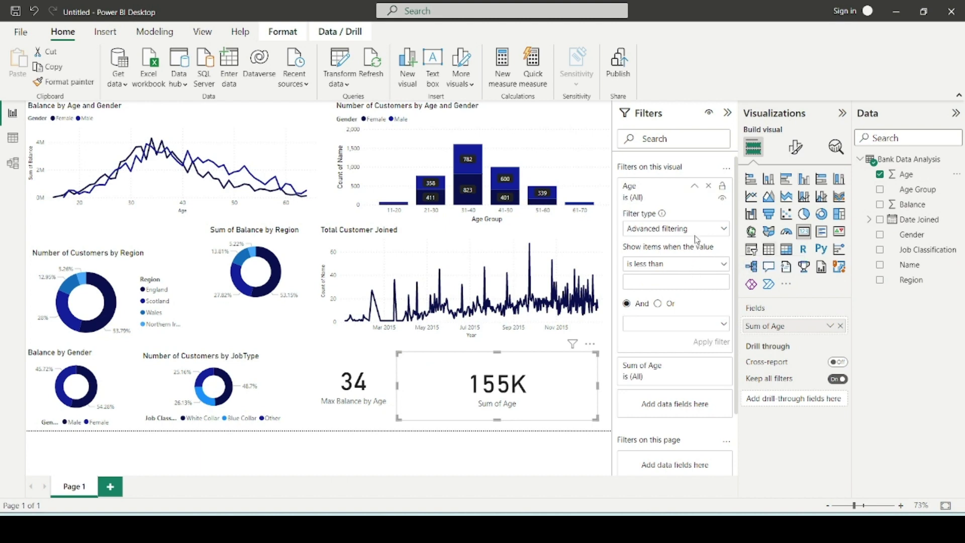
# Apply a Top N filter to the new card's Age, showing the bottom 1 by Sum of Balance.
pyautogui.click(696, 229)
pyautogui.click(657, 276)
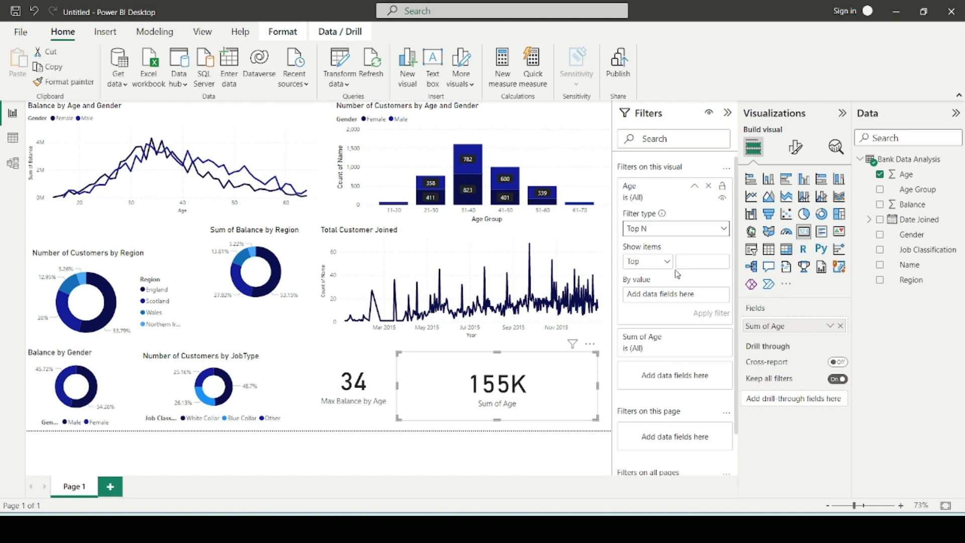
pyautogui.click(668, 270)
pyautogui.click(647, 293)
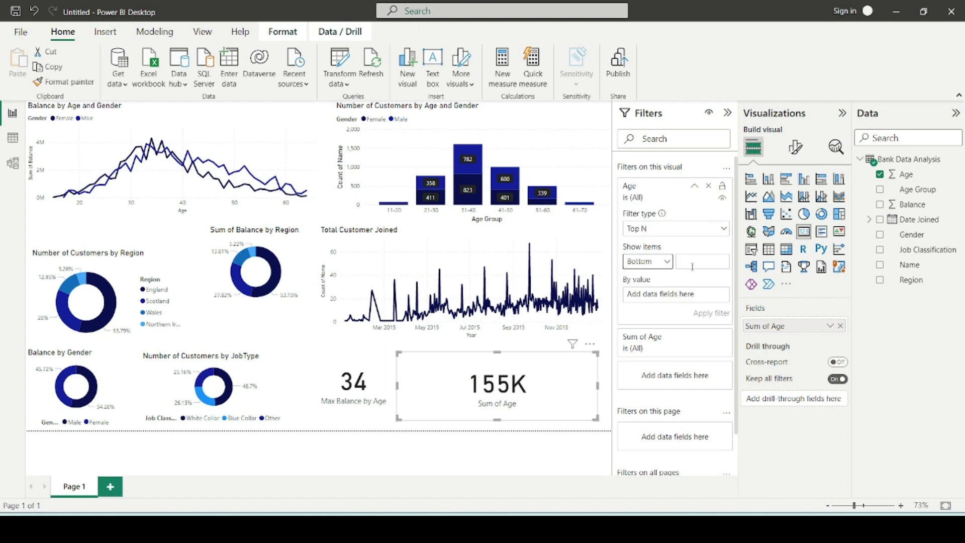
pyautogui.click(693, 267)
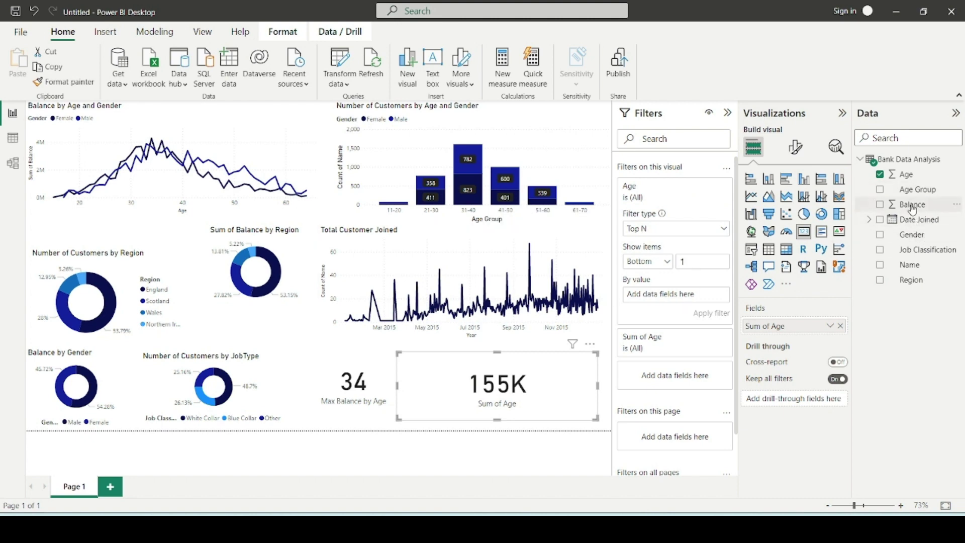
pyautogui.moveTo(913, 209); pyautogui.dragTo(686, 304)
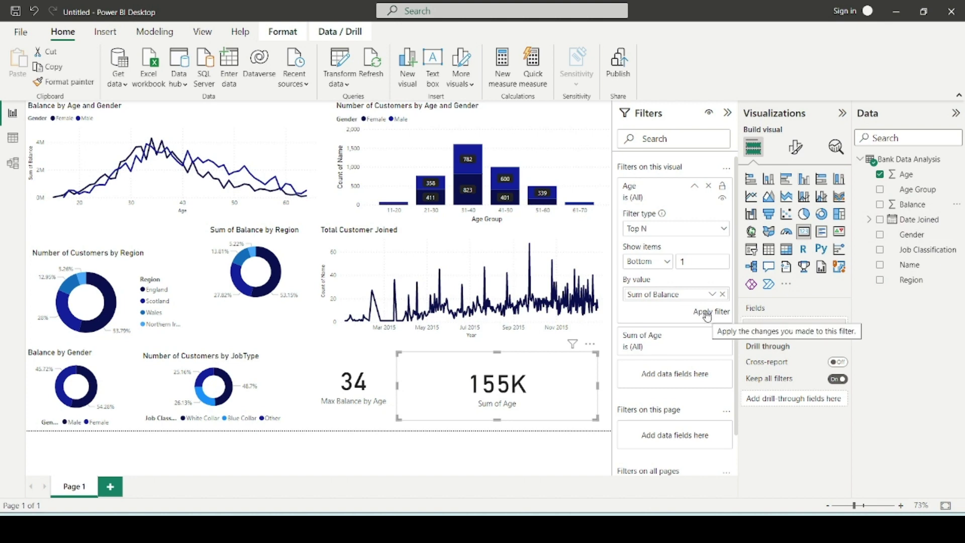
pyautogui.click(708, 313)
# Make the second card smaller and rename its Sum of Age field to "Min Balance by Age".
pyautogui.moveTo(528, 417); pyautogui.dragTo(483, 416)
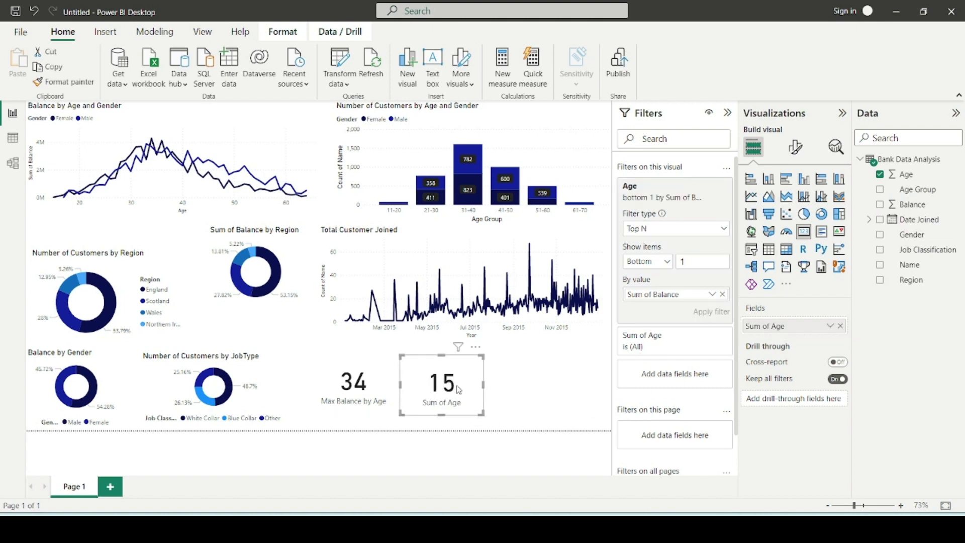
pyautogui.doubleClick(769, 327)
pyautogui.write('M')
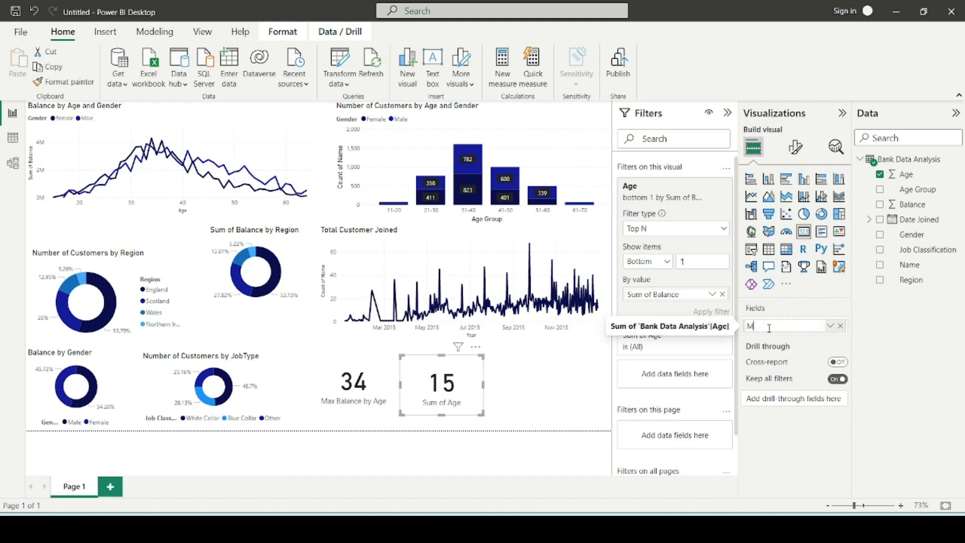
pyautogui.write('in')
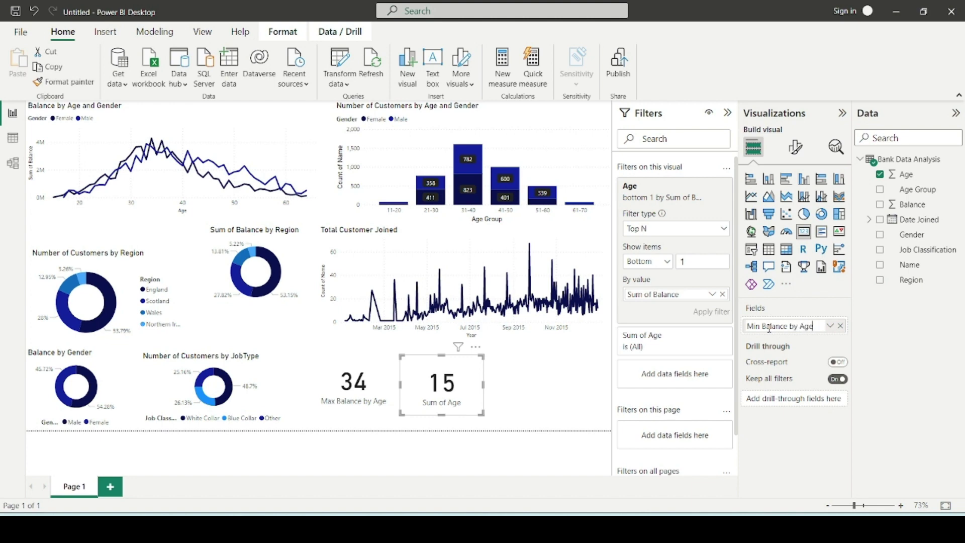
pyautogui.write('Balance by Age')
pyautogui.press('Return')
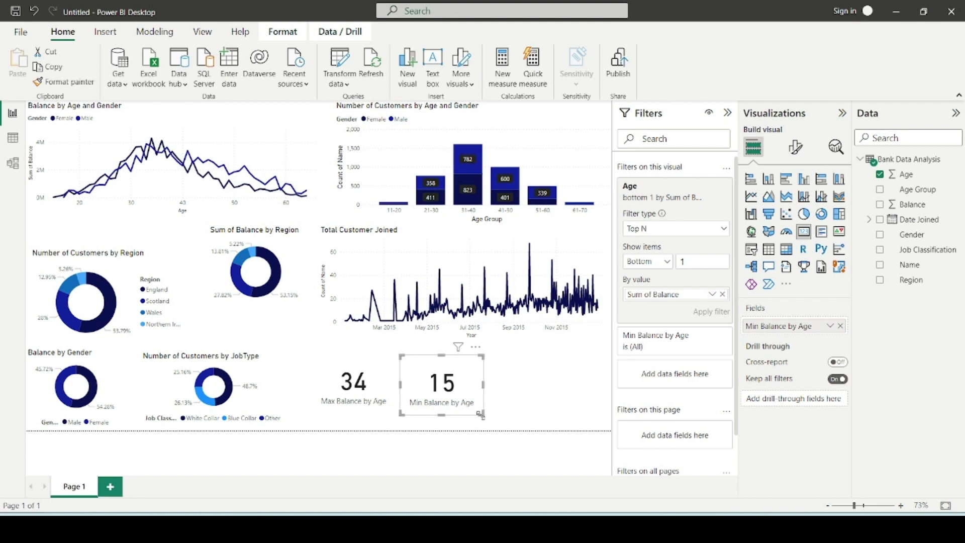
# Shrink the two balance cards and line them up side by side just below the Total Customer Joined chart.
pyautogui.moveTo(480, 415); pyautogui.dragTo(518, 371)
pyautogui.moveTo(380, 388); pyautogui.dragTo(428, 375)
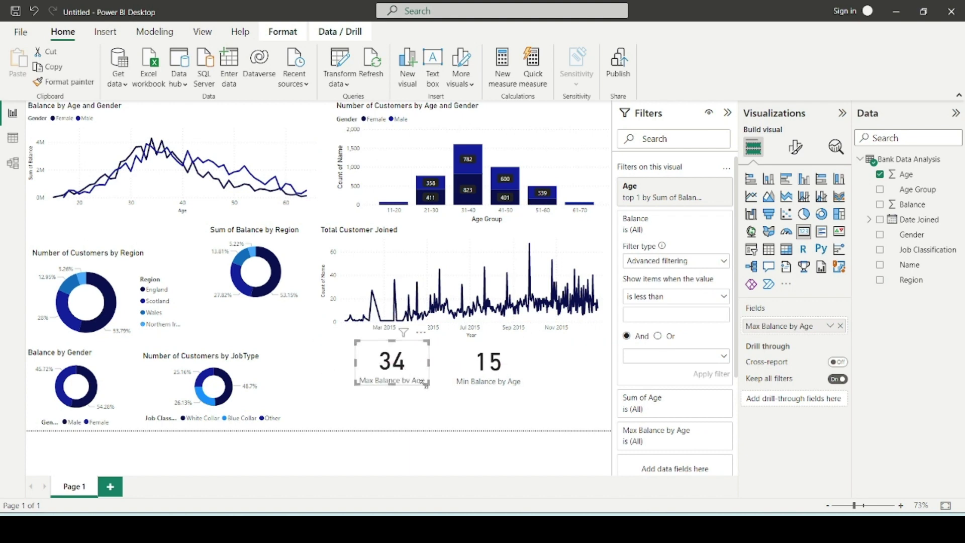
pyautogui.moveTo(429, 391); pyautogui.dragTo(480, 362)
pyautogui.click(473, 361)
pyautogui.click(478, 403)
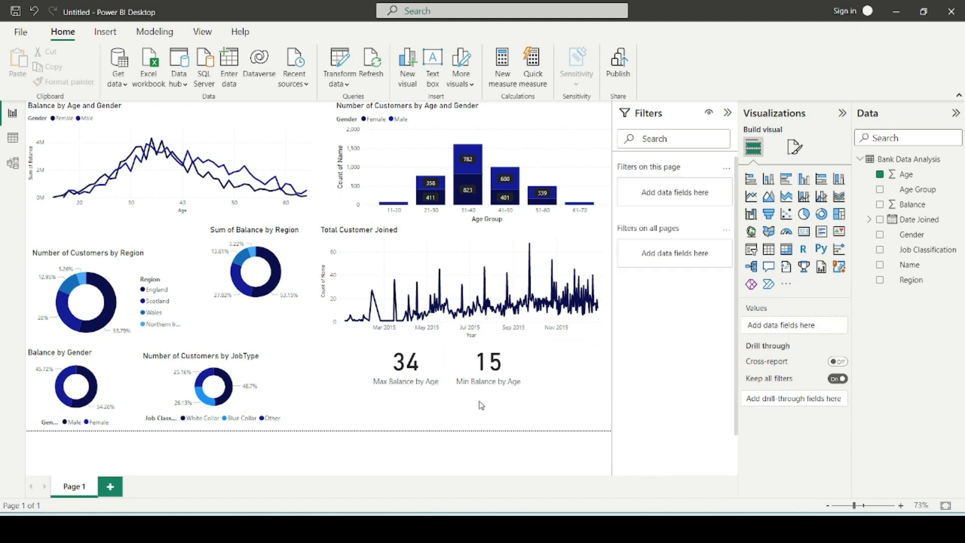
# Switch to the Objectives notes, highlight Max Customers by Gender, and return to the report.
pyautogui.hotkey('alt', 'Tab')
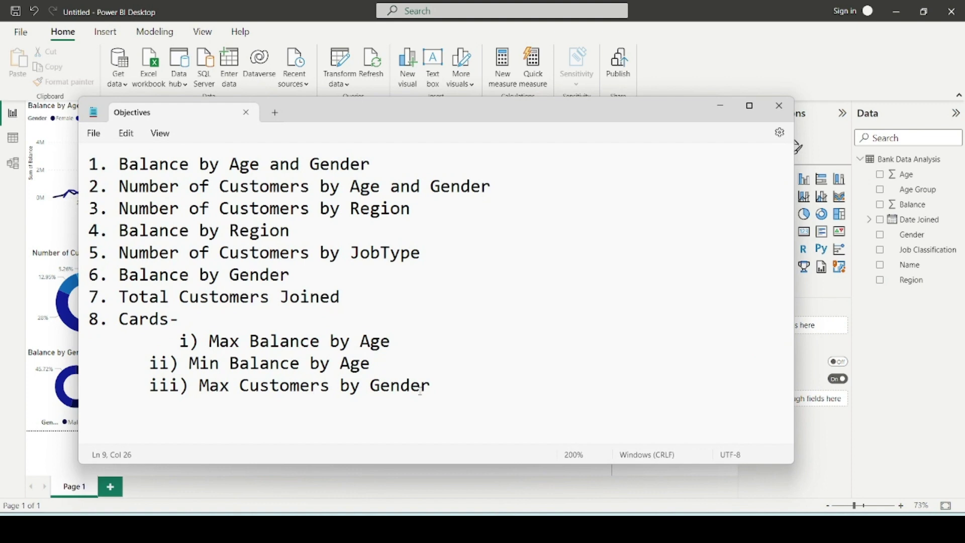
pyautogui.moveTo(198, 386); pyautogui.dragTo(431, 378)
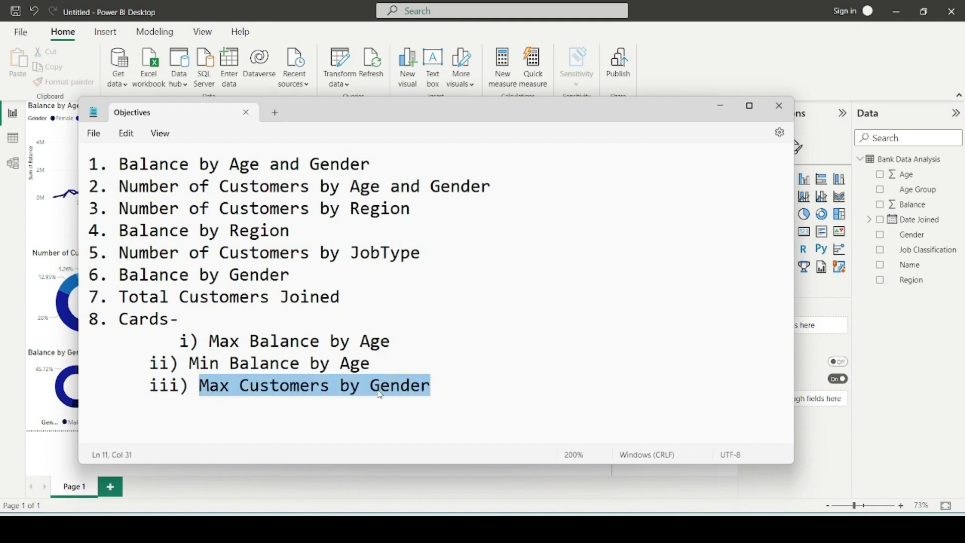
pyautogui.click(222, 400)
pyautogui.click(717, 114)
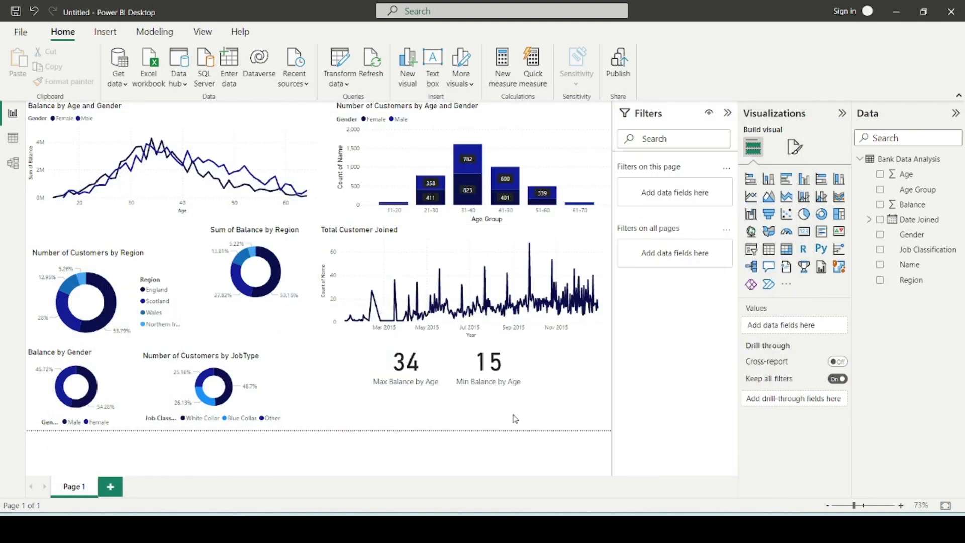
# Shift the Max and Min Balance by Age cards slightly toward the JobType chart to free space beside them.
pyautogui.click(429, 374)
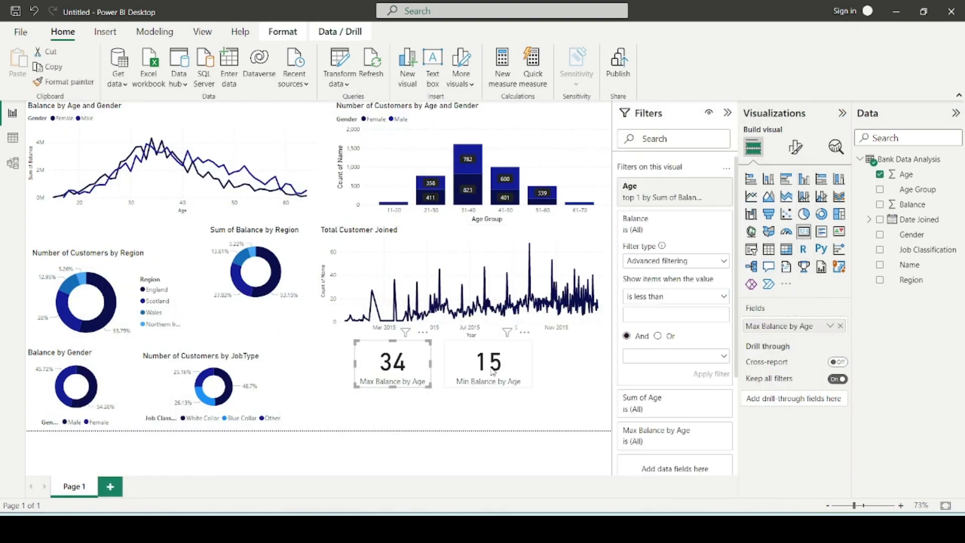
pyautogui.click(509, 368)
pyautogui.moveTo(510, 368)
pyautogui.mouseDown()
pyautogui.moveTo(492, 369)
pyautogui.moveTo(502, 368)
pyautogui.mouseUp()
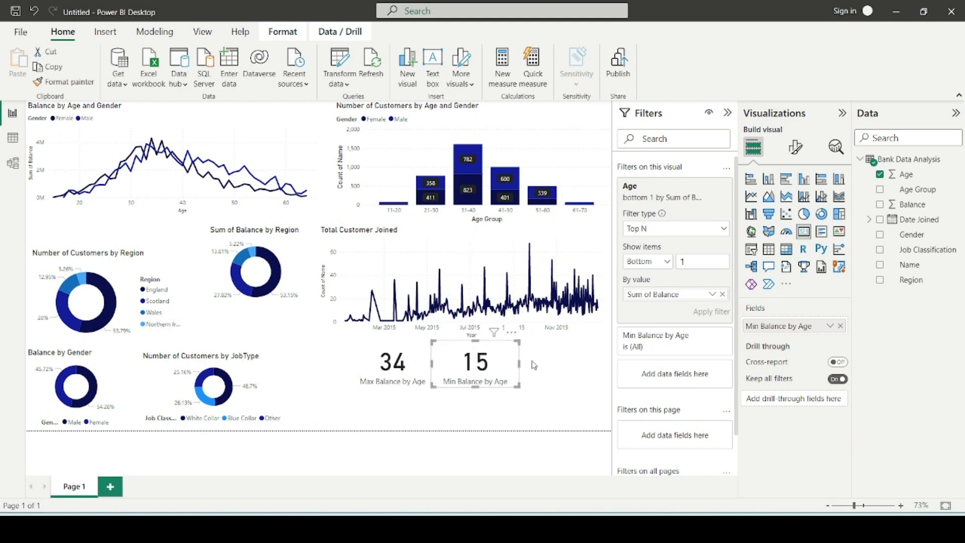
pyautogui.click(533, 366)
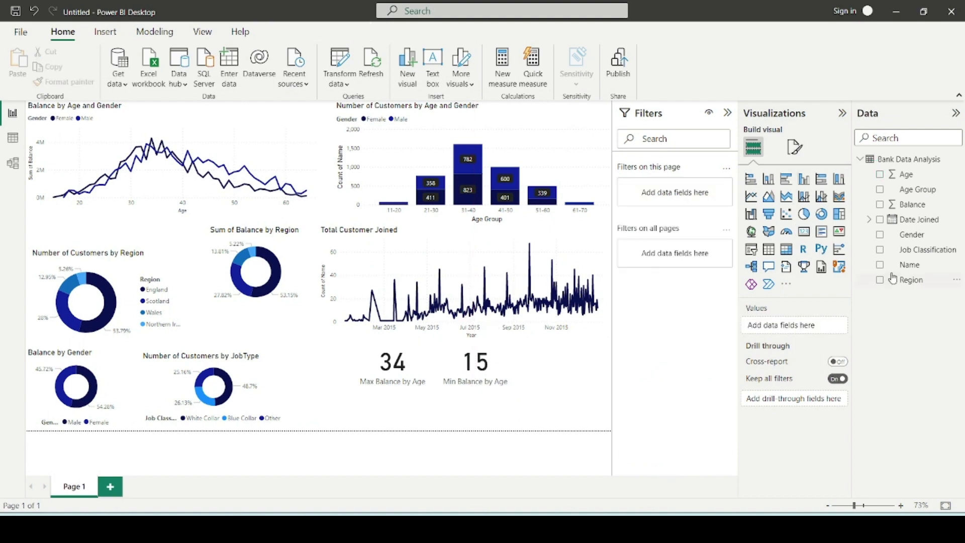
# Add a third card showing Gender beside the Min Balance by Age card and add Gender as a filter on that visual.
pyautogui.click(803, 231)
pyautogui.moveTo(919, 237); pyautogui.dragTo(807, 330)
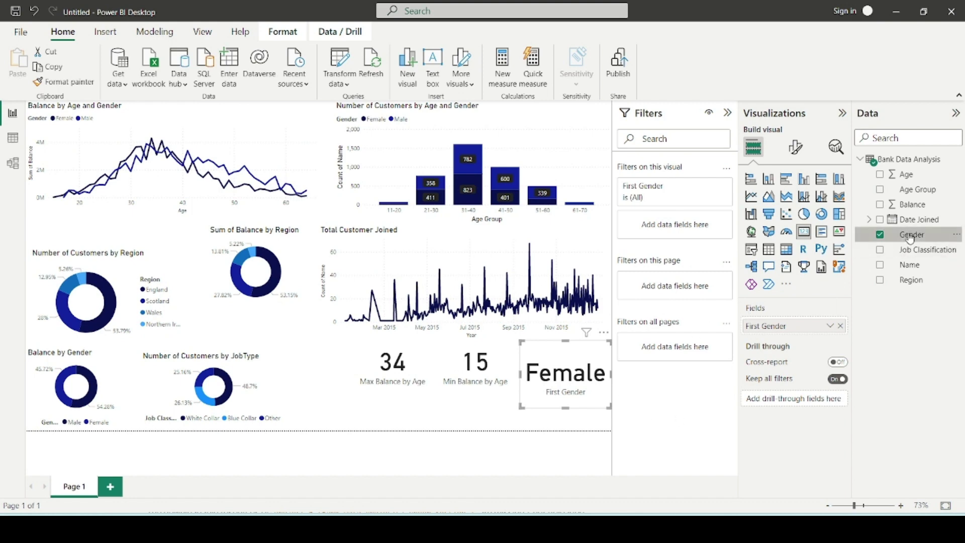
pyautogui.moveTo(908, 236); pyautogui.dragTo(674, 232)
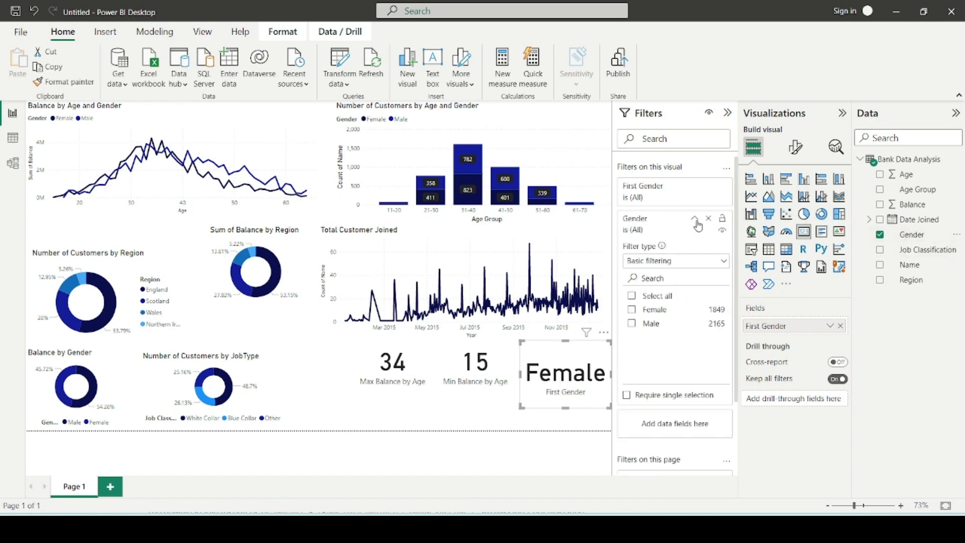
# Filter the Gender card by Gender with a Top N filter showing the top 1 by First Name.
pyautogui.click(683, 260)
pyautogui.click(664, 316)
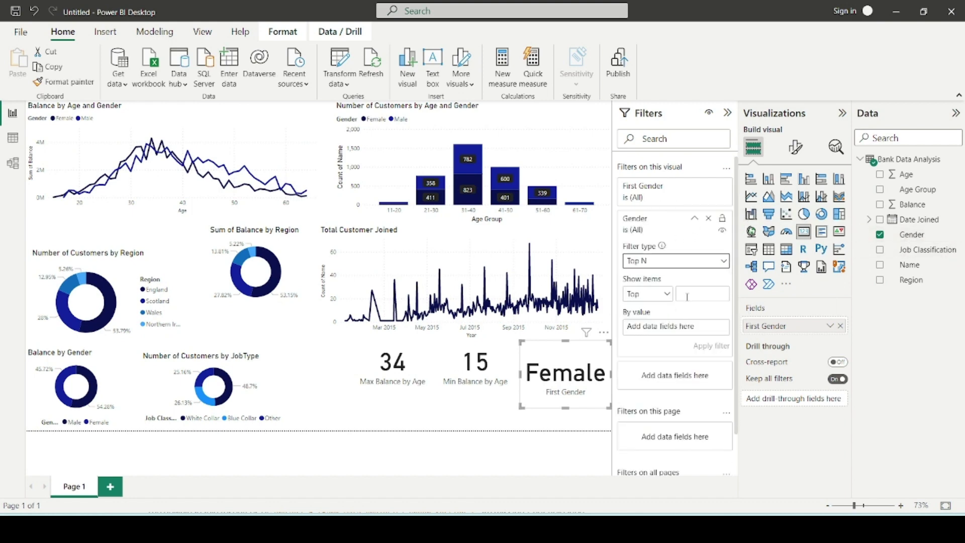
pyautogui.click(686, 296)
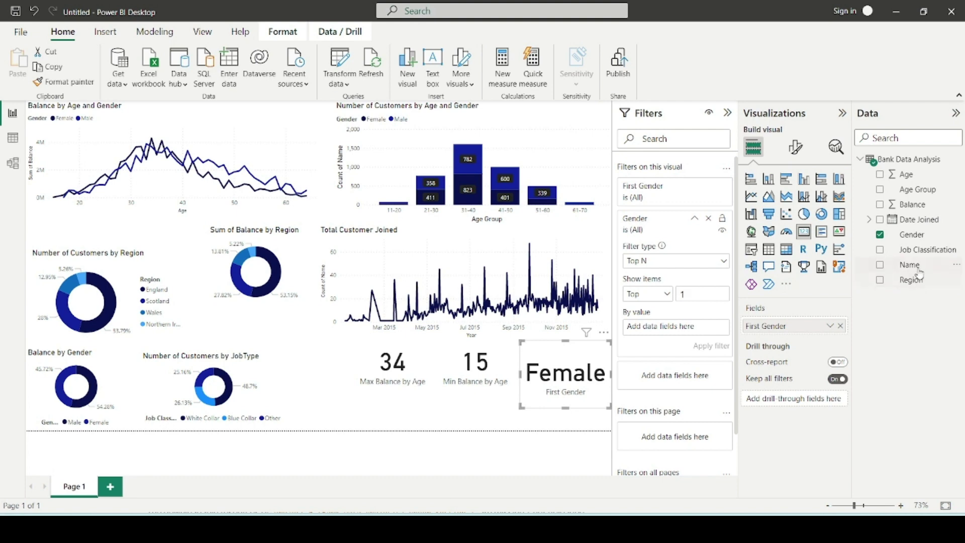
pyautogui.moveTo(911, 265); pyautogui.dragTo(672, 332)
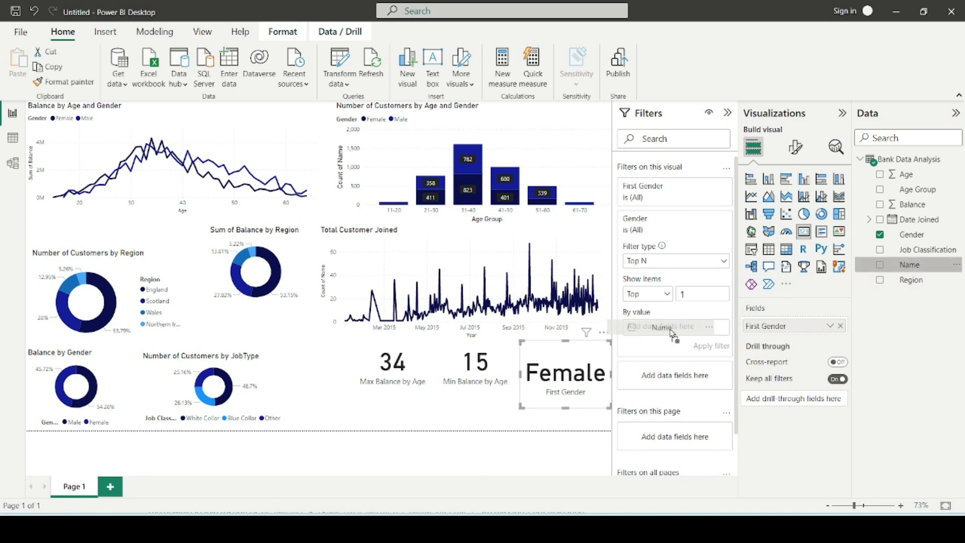
pyautogui.click(714, 347)
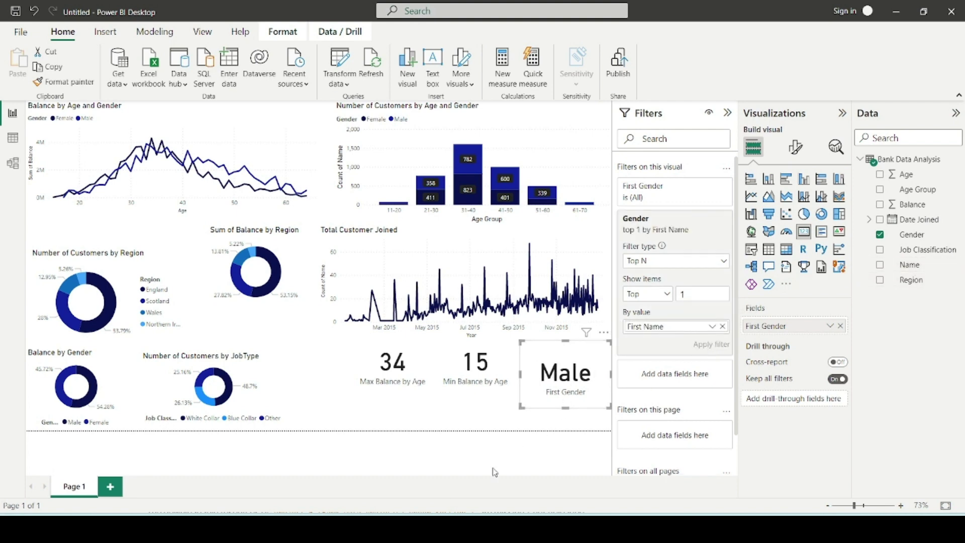
pyautogui.click(522, 415)
# Shrink the Gender card and place it at the page edge just below the Total Customer Joined chart.
pyautogui.moveTo(579, 387); pyautogui.dragTo(573, 379)
pyautogui.click(566, 406)
pyautogui.click(562, 414)
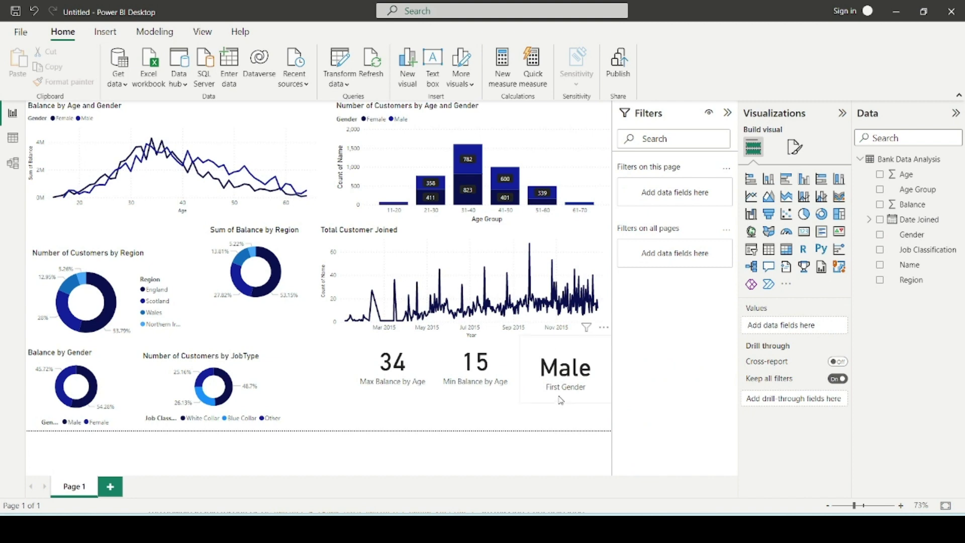
pyautogui.moveTo(565, 378); pyautogui.dragTo(560, 379)
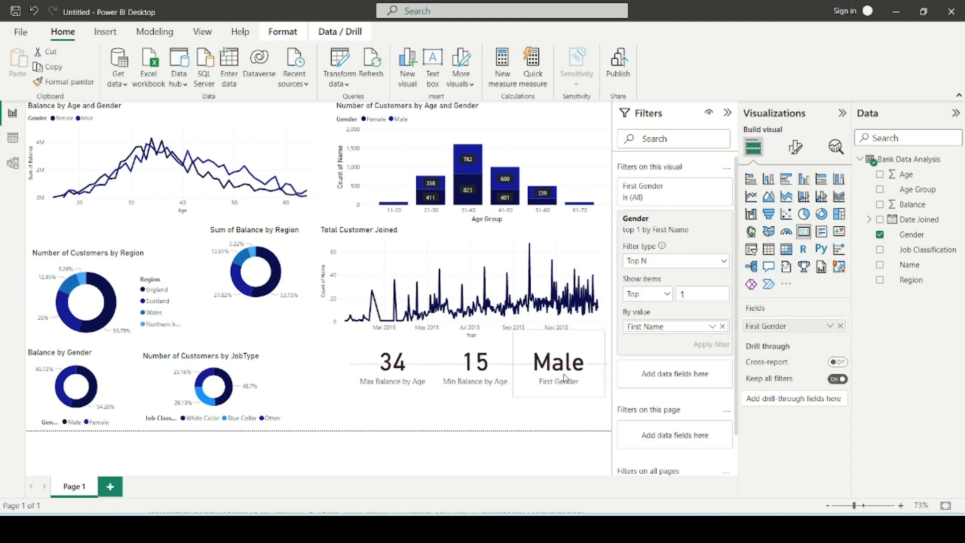
pyautogui.click(571, 418)
pyautogui.click(567, 370)
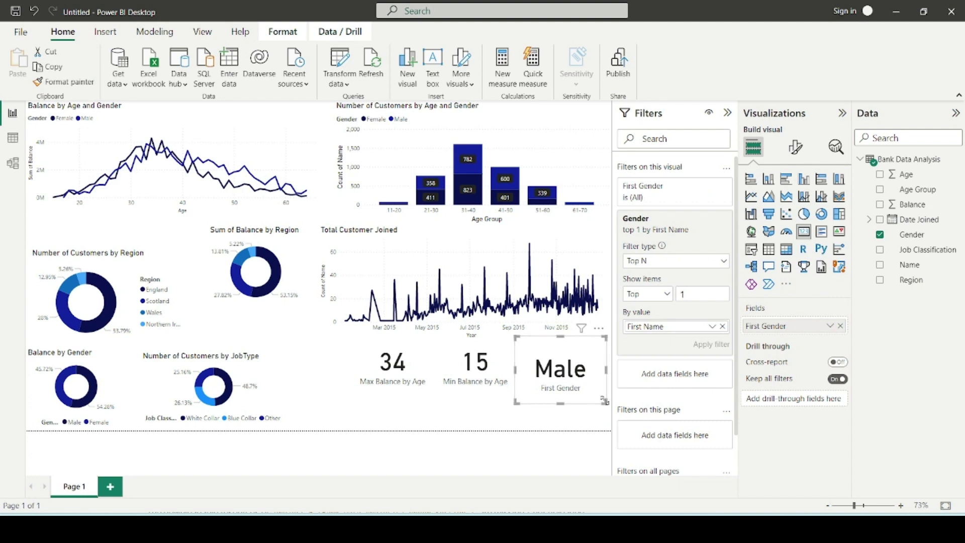
pyautogui.moveTo(605, 401); pyautogui.dragTo(591, 376)
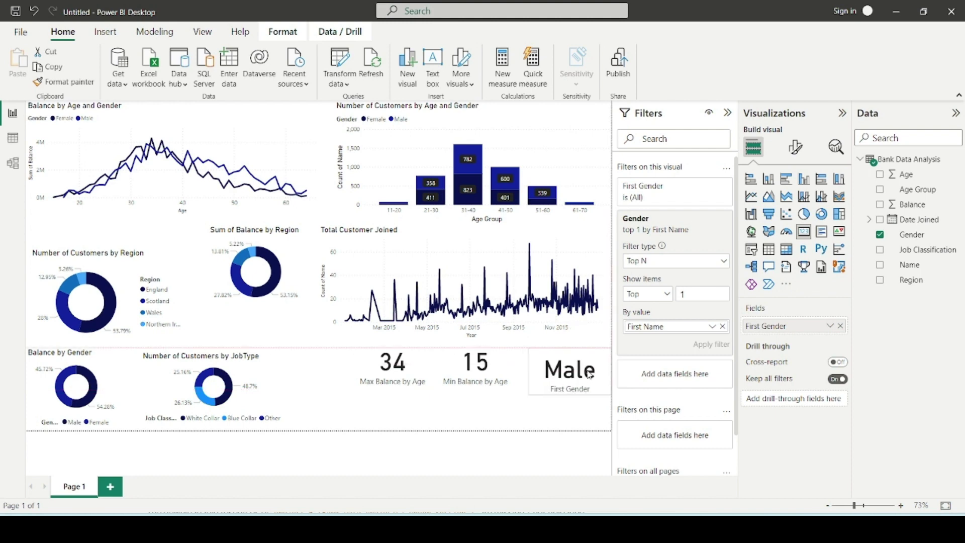
# Move the Min and Max Balance by Age cards to line up in one row with the Gender card.
pyautogui.click(503, 371)
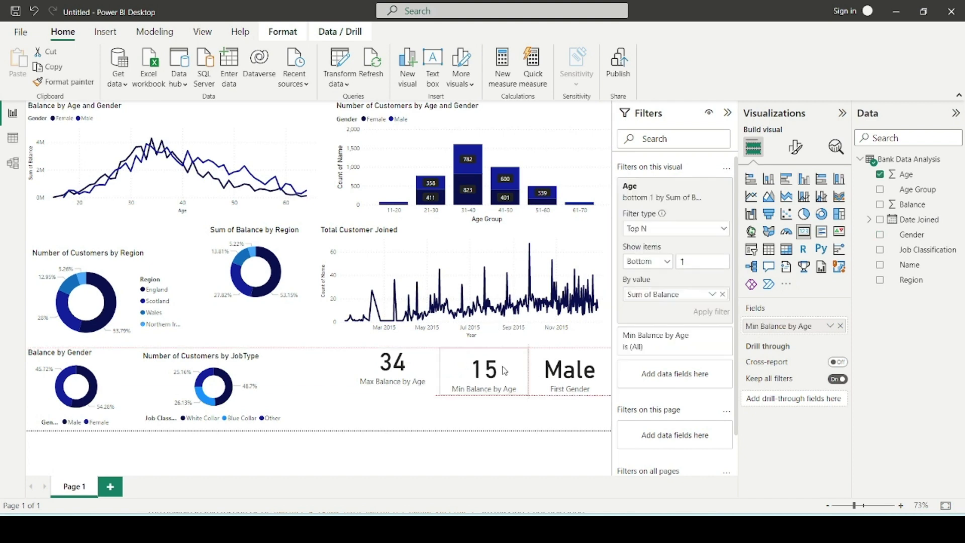
pyautogui.moveTo(504, 371); pyautogui.dragTo(490, 374)
pyautogui.click(401, 384)
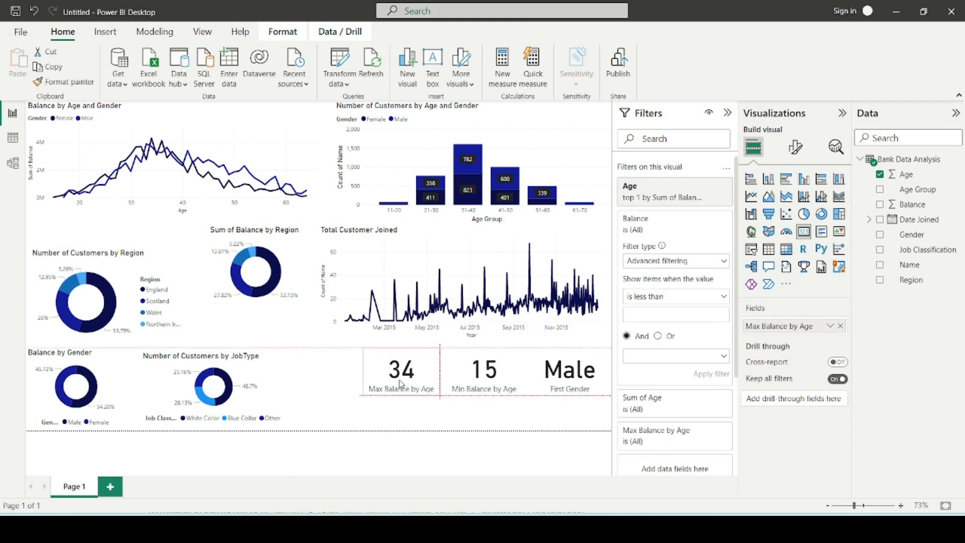
pyautogui.click(474, 410)
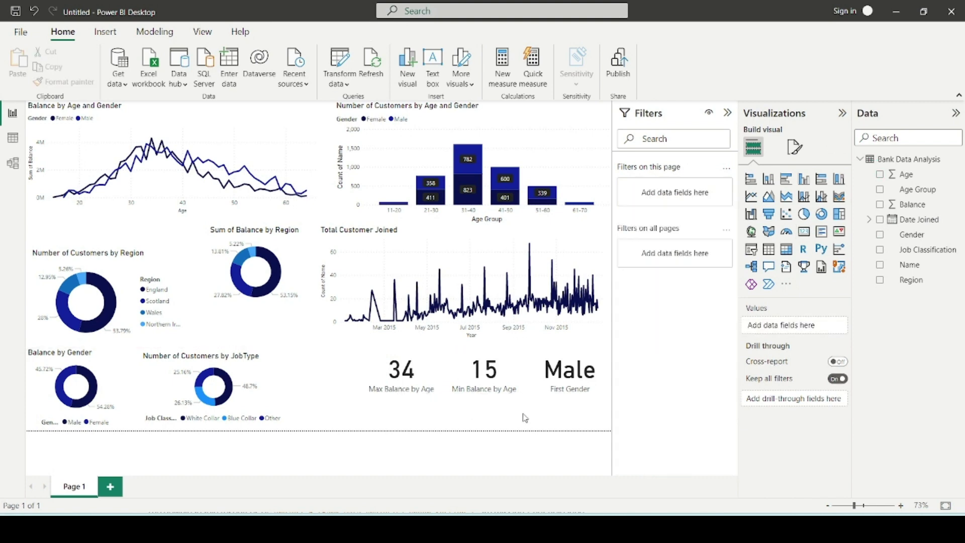
# Stretch the Total Customer Joined chart down to the row of cards.
pyautogui.click(588, 343)
pyautogui.moveTo(610, 339)
pyautogui.mouseDown()
pyautogui.moveTo(608, 360)
pyautogui.moveTo(608, 348)
pyautogui.mouseUp()
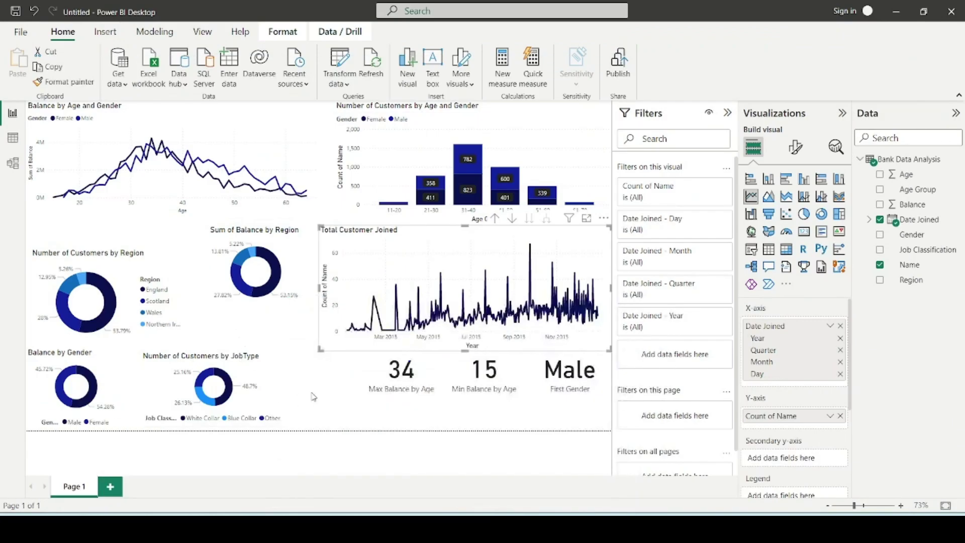
pyautogui.click(303, 388)
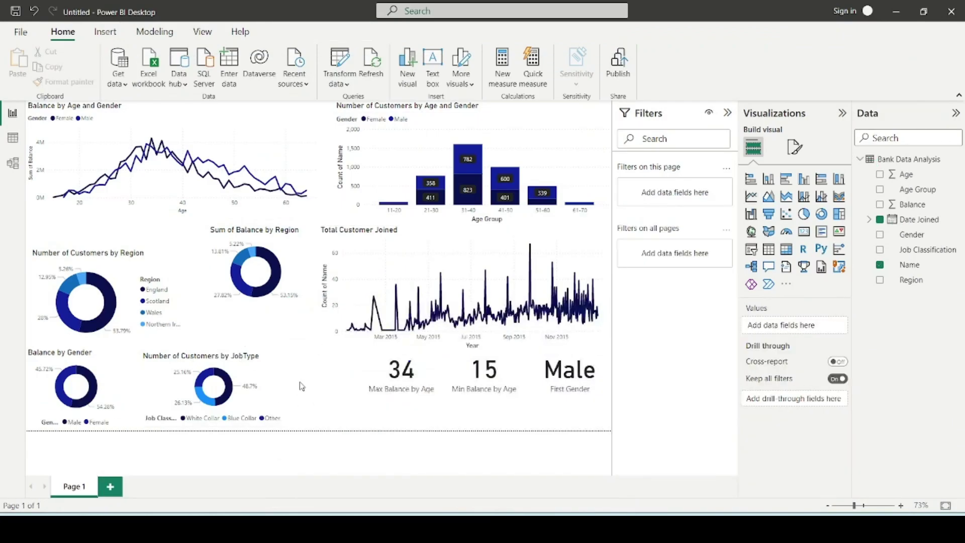
# Shift the JobType donut toward the cards and lower the Sum of Balance by Region donut slightly.
pyautogui.click(265, 381)
pyautogui.moveTo(265, 381); pyautogui.dragTo(288, 380)
pyautogui.moveTo(311, 426); pyautogui.dragTo(318, 427)
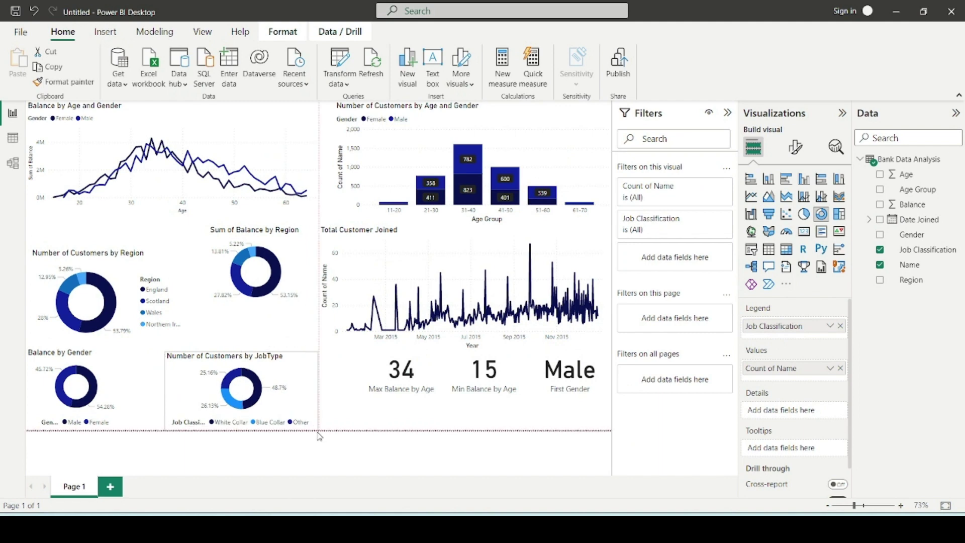
pyautogui.moveTo(308, 393); pyautogui.dragTo(309, 395)
pyautogui.click(295, 306)
pyautogui.moveTo(302, 314)
pyautogui.mouseDown()
pyautogui.moveTo(300, 336)
pyautogui.moveTo(304, 309)
pyautogui.mouseUp()
pyautogui.moveTo(298, 254); pyautogui.dragTo(298, 268)
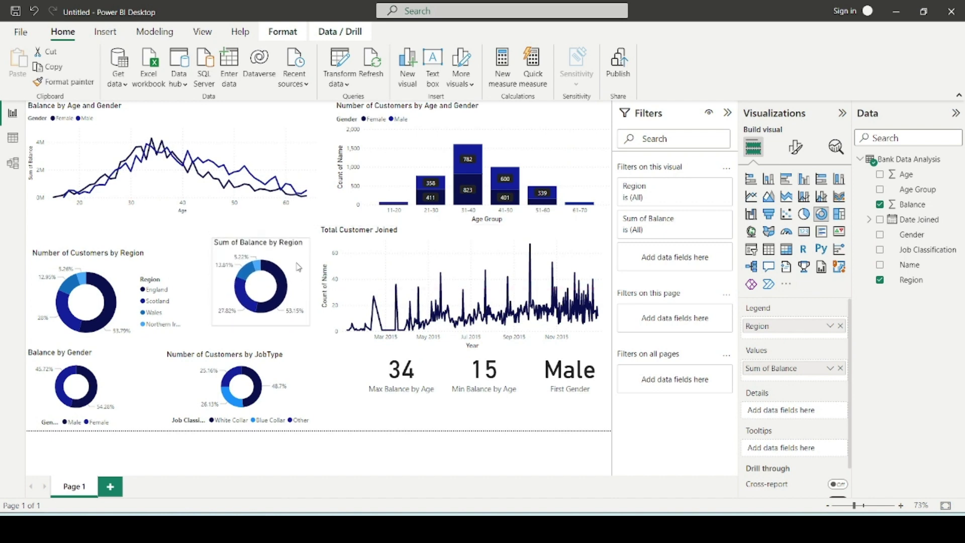
# Enlarge the Number of Customers by JobType donut to fill the space below Sum of Balance by Region, without overlapping neighbours.
pyautogui.click(303, 363)
pyautogui.moveTo(319, 350); pyautogui.dragTo(321, 339)
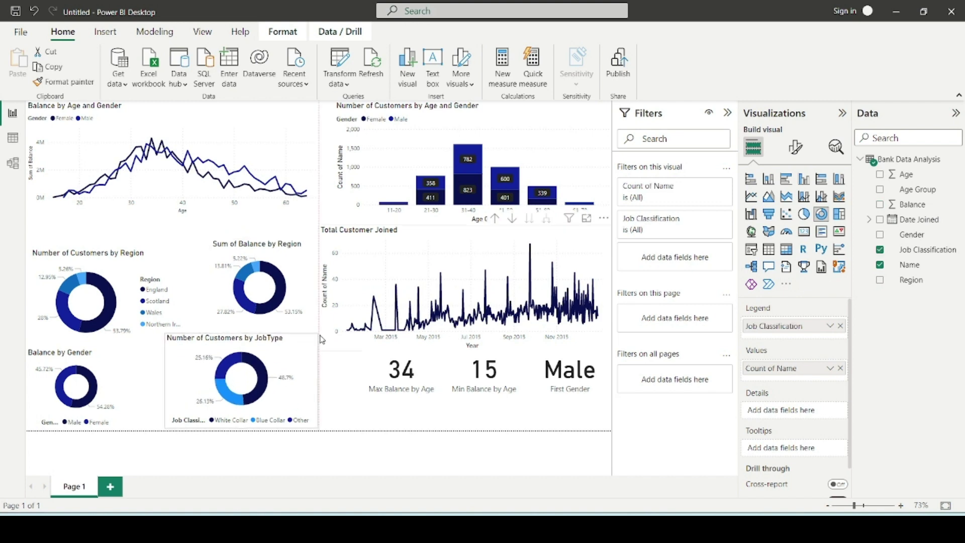
pyautogui.click(338, 372)
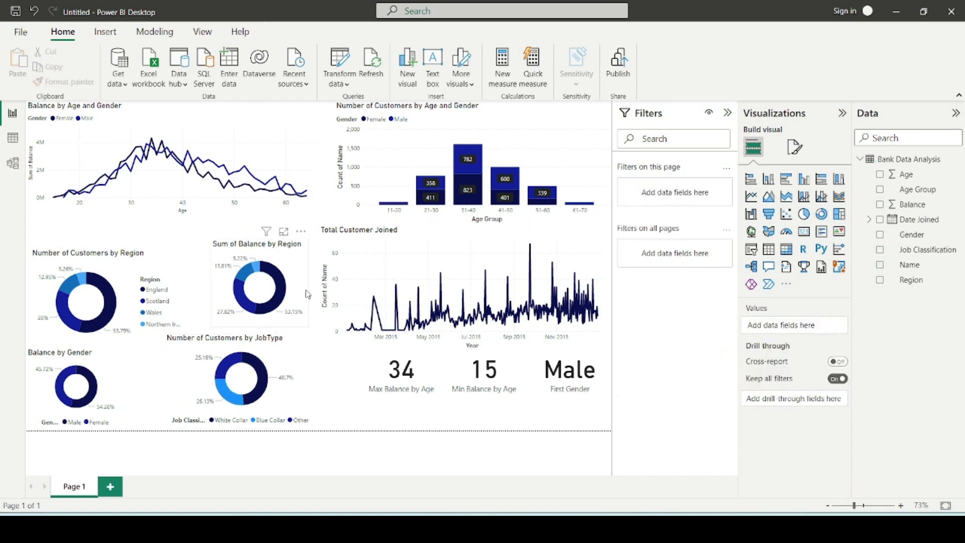
pyautogui.click(308, 261)
pyautogui.click(304, 356)
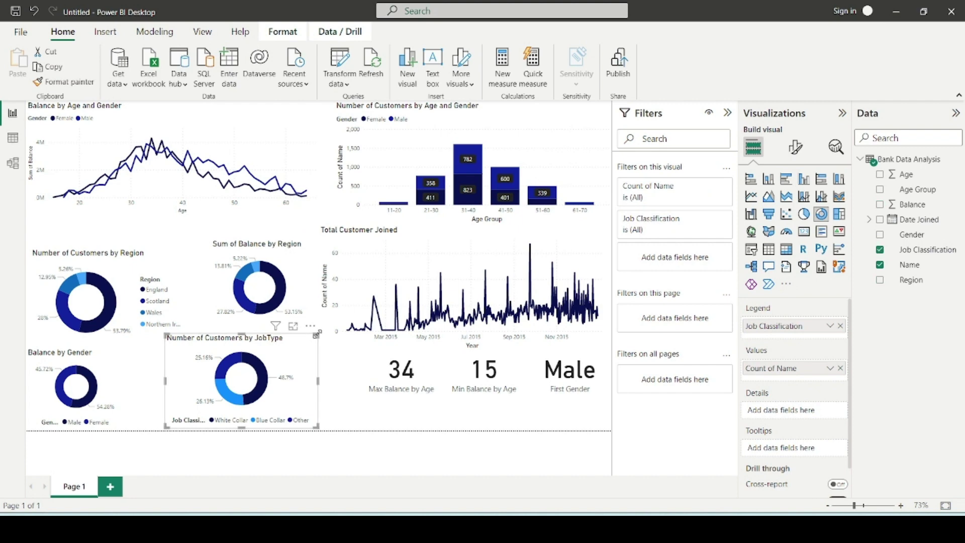
pyautogui.moveTo(317, 334); pyautogui.dragTo(308, 345)
pyautogui.click(138, 358)
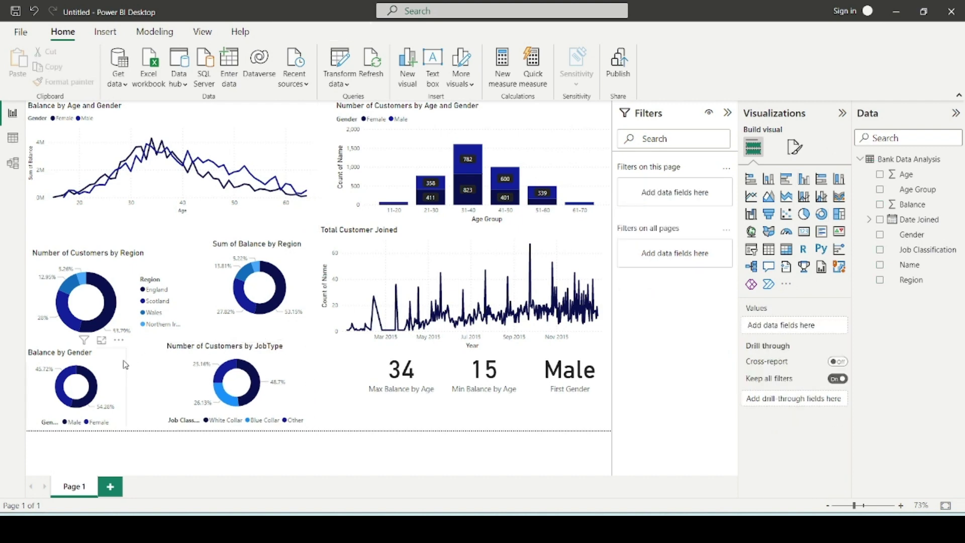
# Enlarge the Balance by Gender donut and shift the JobType donut toward the cards to make room for it.
pyautogui.click(111, 365)
pyautogui.moveTo(125, 347); pyautogui.dragTo(172, 341)
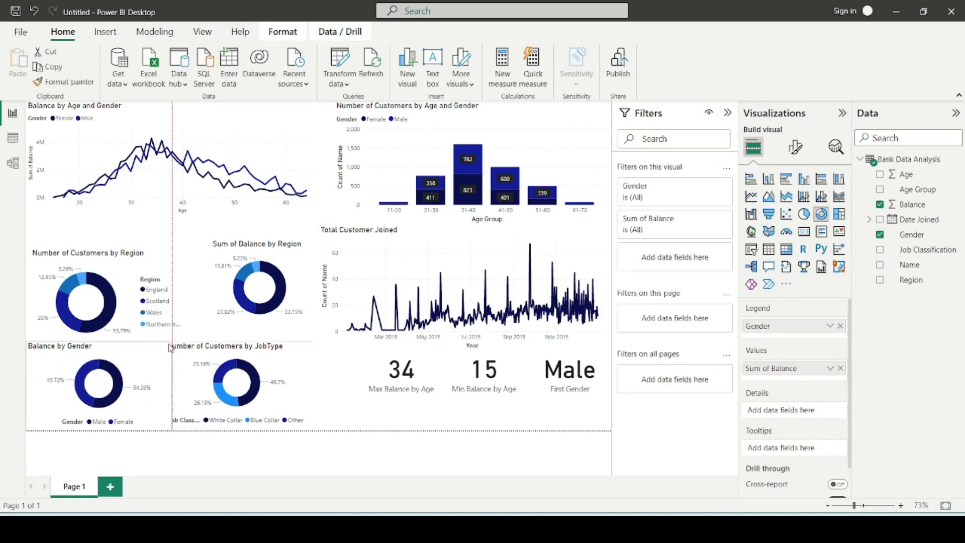
pyautogui.click(312, 370)
pyautogui.moveTo(316, 371); pyautogui.dragTo(336, 371)
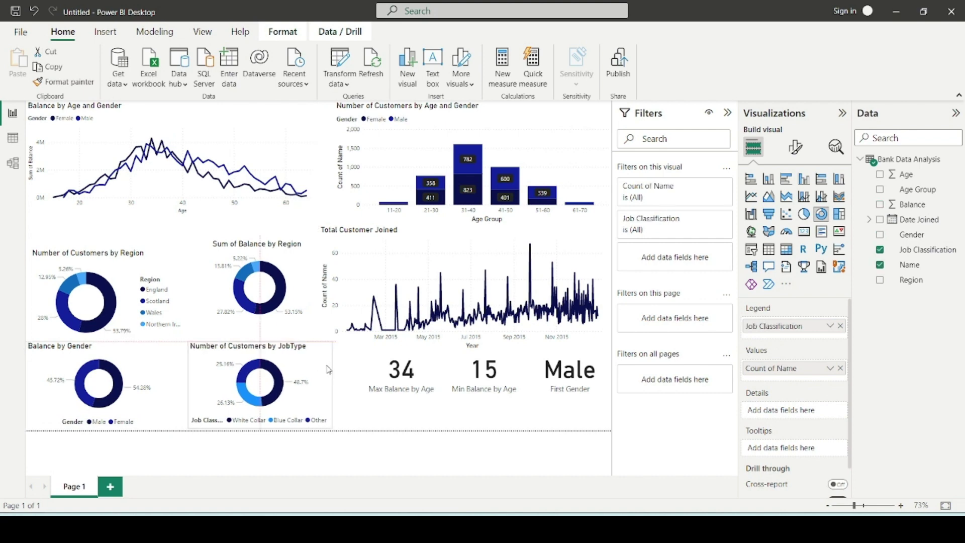
pyautogui.click(139, 361)
pyautogui.moveTo(171, 341); pyautogui.dragTo(187, 345)
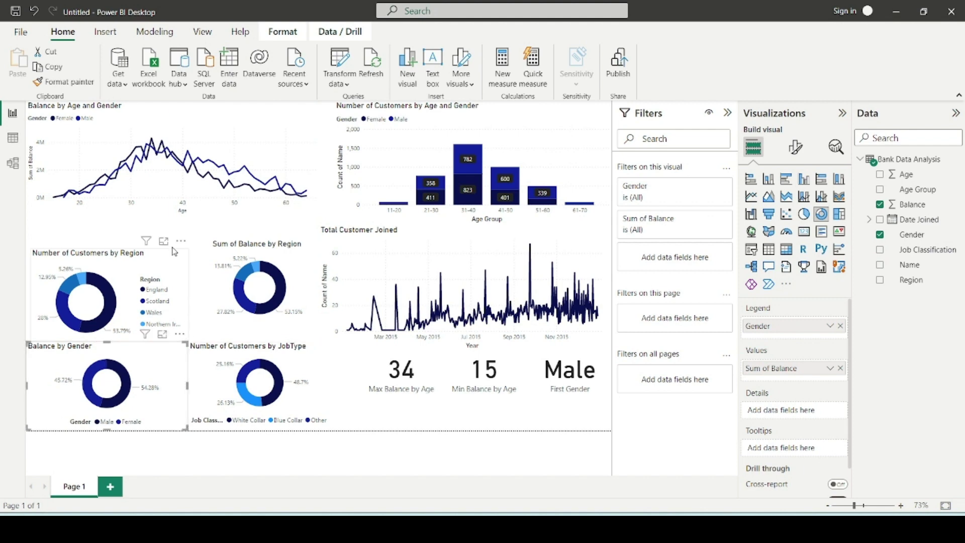
# Narrow the Number of Customers by Region donut and enlarge Sum of Balance by Region into the space beside it.
pyautogui.click(185, 267)
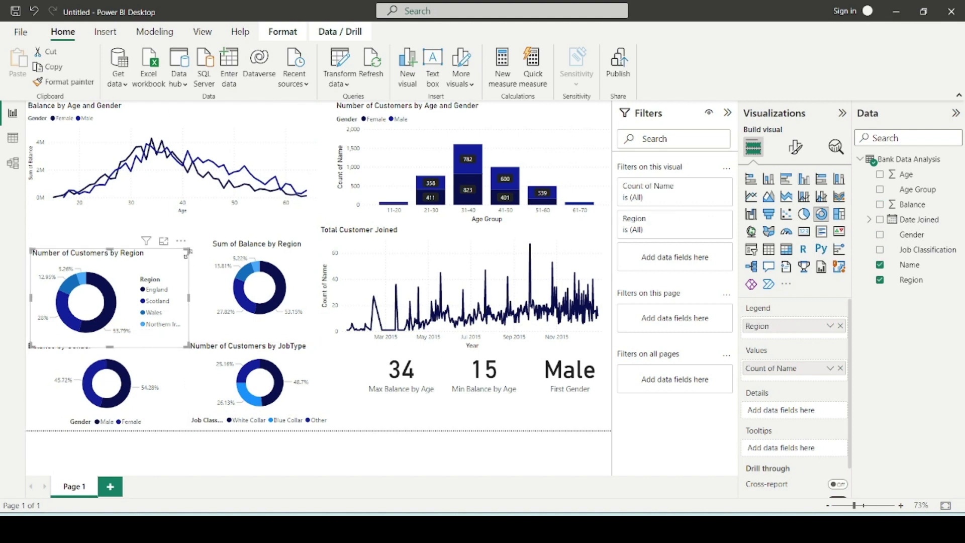
pyautogui.moveTo(187, 254); pyautogui.dragTo(177, 251)
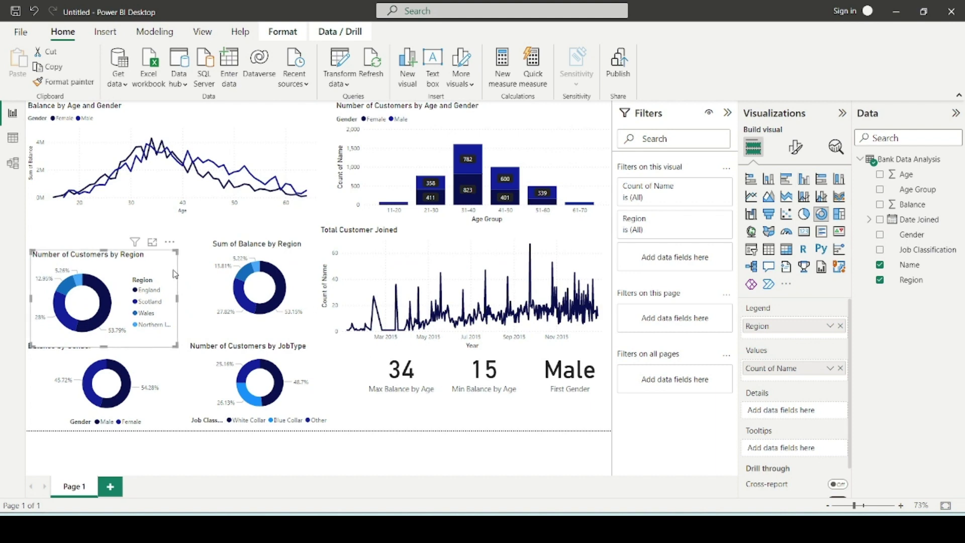
pyautogui.moveTo(222, 326); pyautogui.dragTo(196, 342)
pyautogui.moveTo(276, 342); pyautogui.dragTo(316, 338)
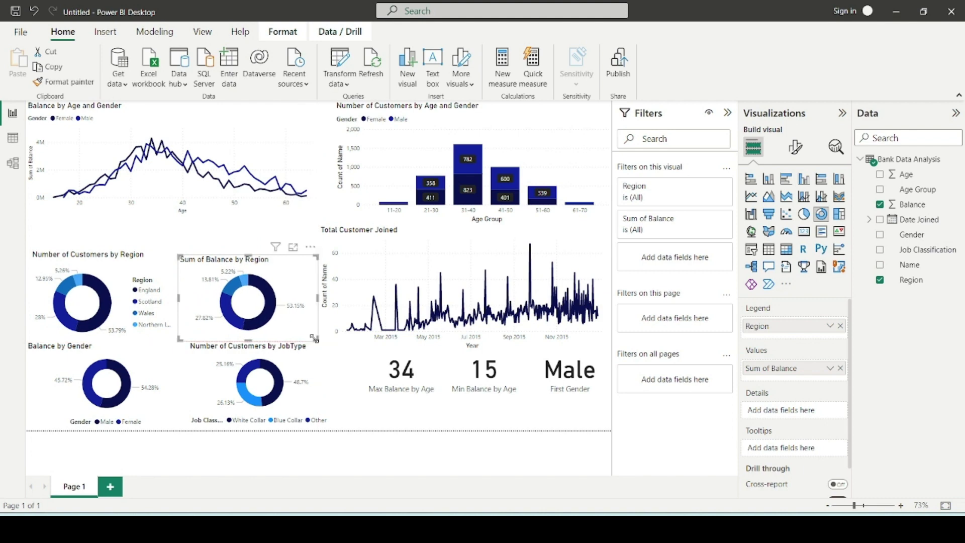
pyautogui.click(349, 398)
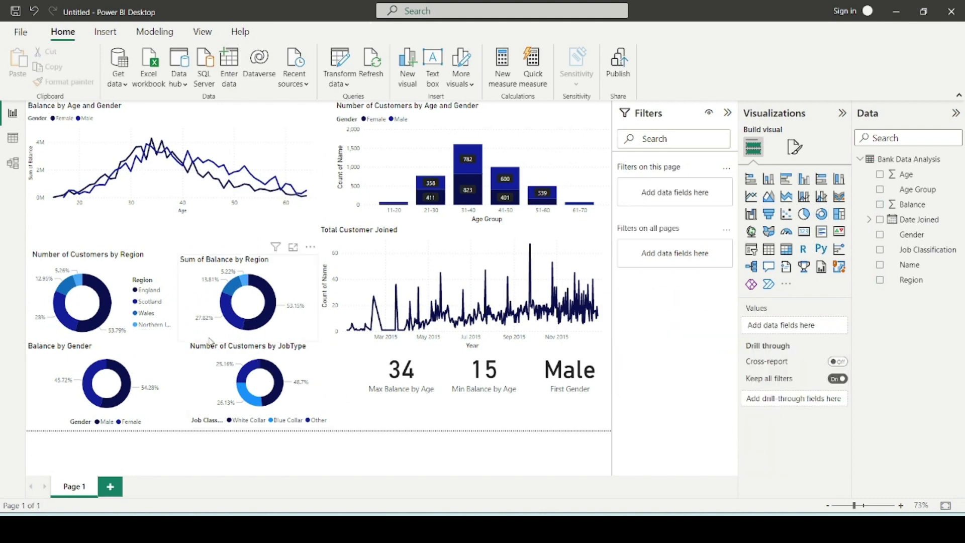
# Extend the Balance by Age and Gender chart down to the region donuts and align Sum of Balance by Region beside its neighbour.
pyautogui.click(139, 211)
pyautogui.moveTo(29, 213); pyautogui.dragTo(27, 249)
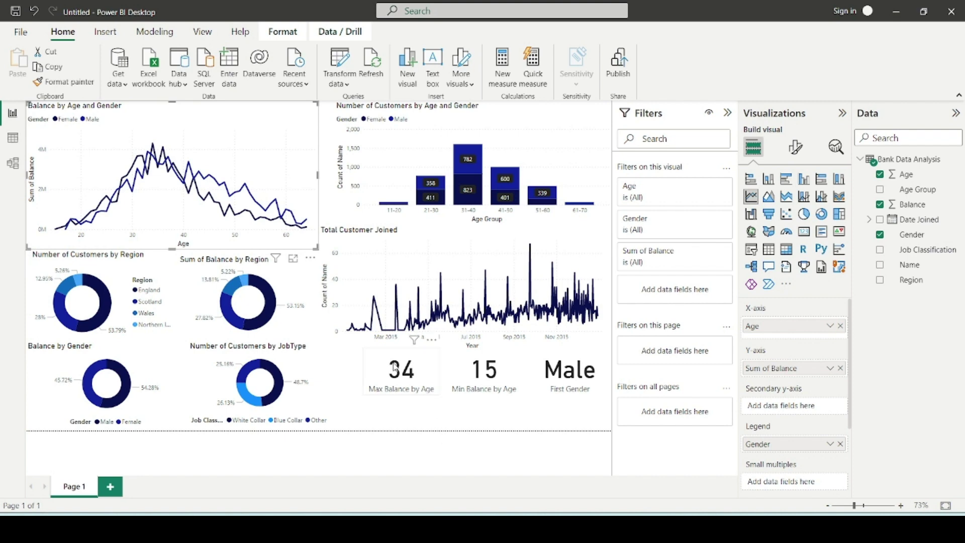
pyautogui.moveTo(189, 293); pyautogui.dragTo(181, 294)
pyautogui.click(406, 417)
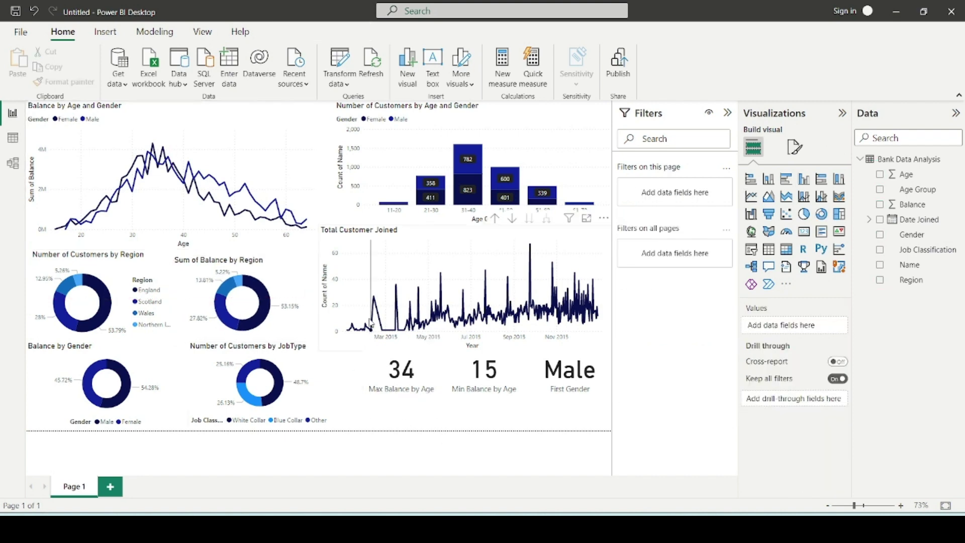
pyautogui.click(275, 265)
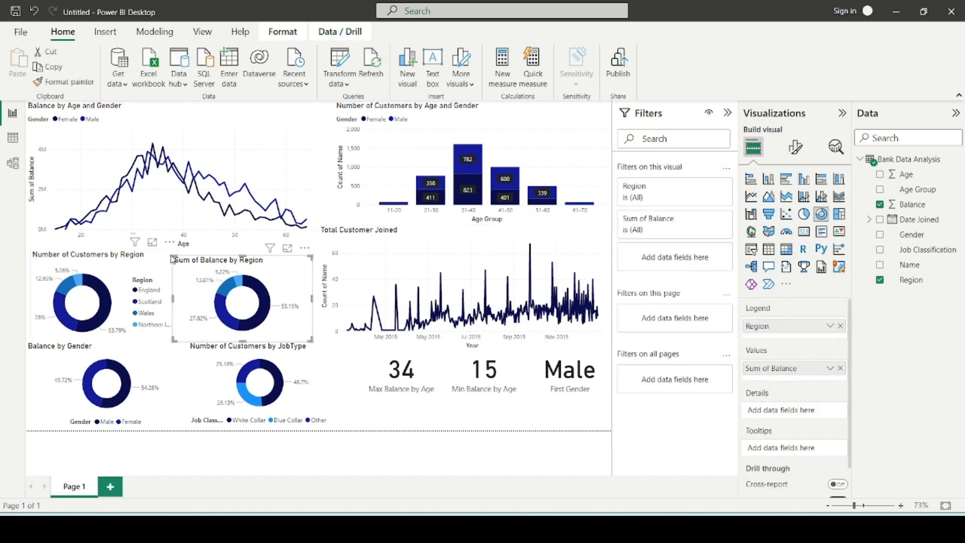
pyautogui.moveTo(172, 261); pyautogui.dragTo(174, 256)
pyautogui.click(420, 411)
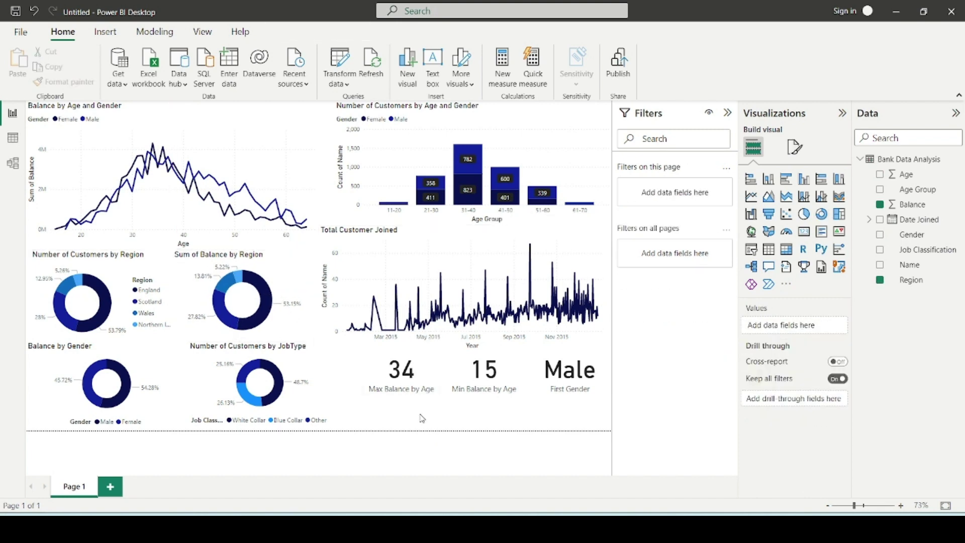
# Widen the Number of Customers by Age and Gender chart to meet the Balance by Age and Gender chart.
pyautogui.click(349, 217)
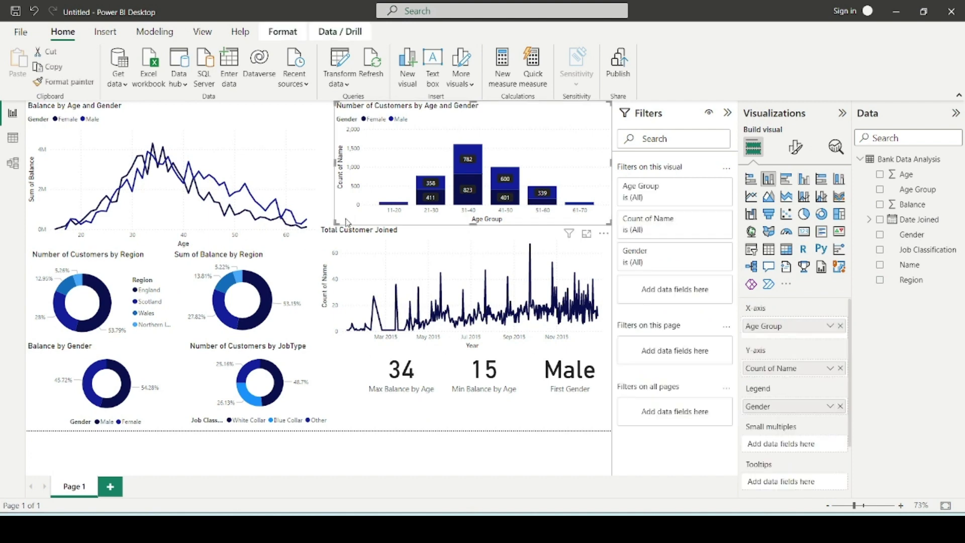
pyautogui.moveTo(347, 222); pyautogui.dragTo(322, 230)
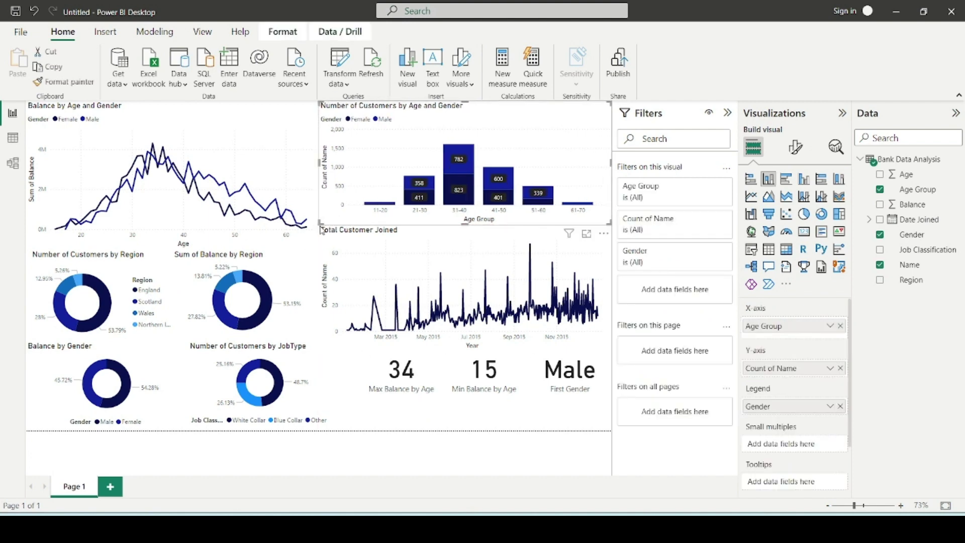
pyautogui.click(410, 460)
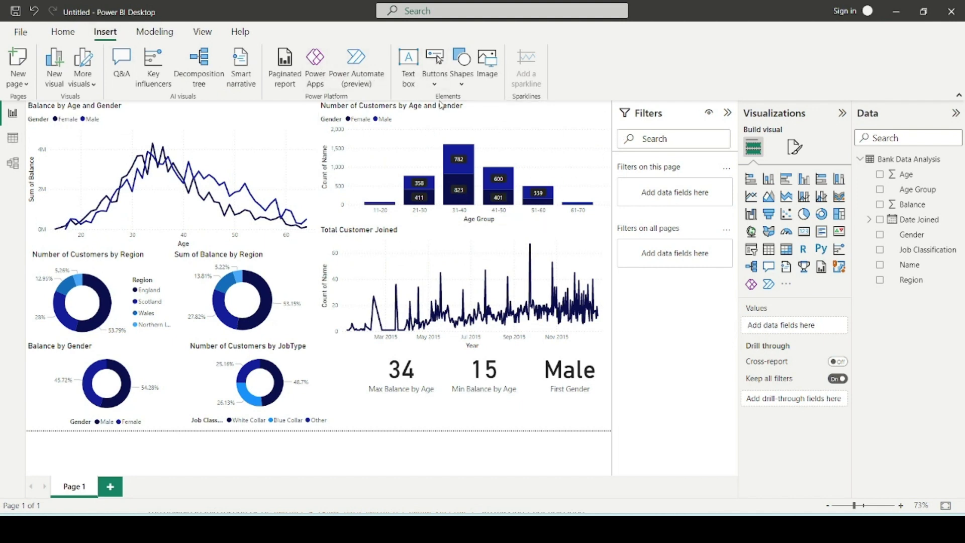
# Insert a rectangle shape with both upper corners snipped onto the report page.
pyautogui.click(460, 81)
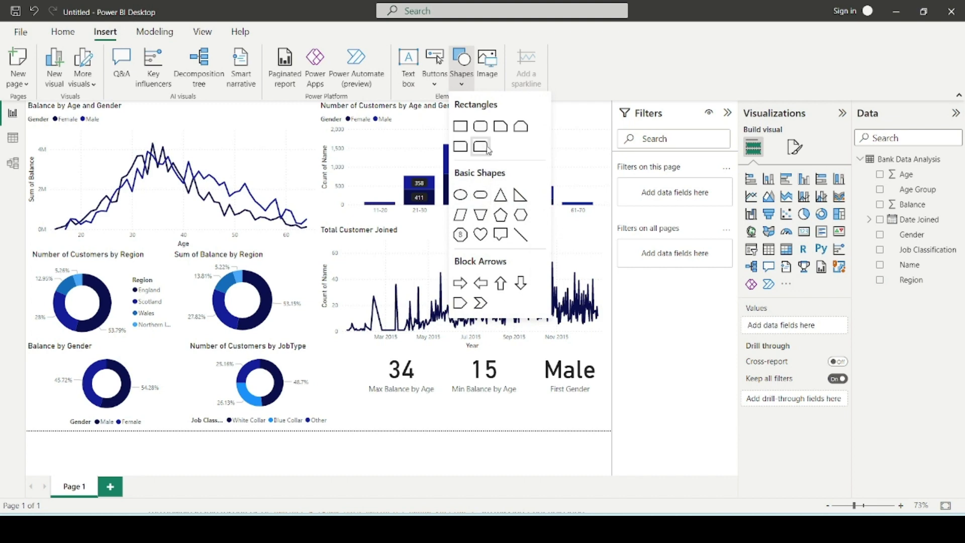
pyautogui.click(520, 129)
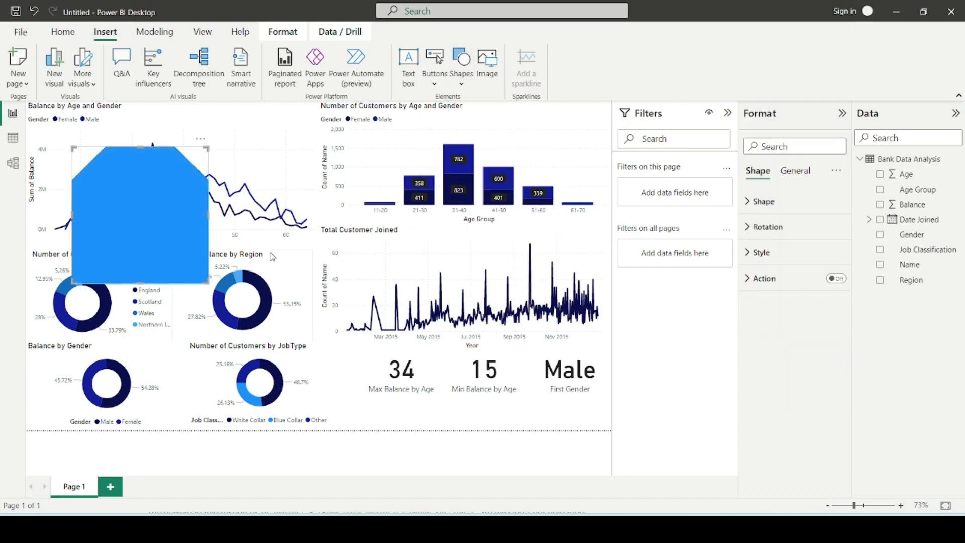
# Move the snipped-corner rectangle below the three cards and resize it into a thin banner spanning their width.
pyautogui.moveTo(173, 201); pyautogui.dragTo(448, 305)
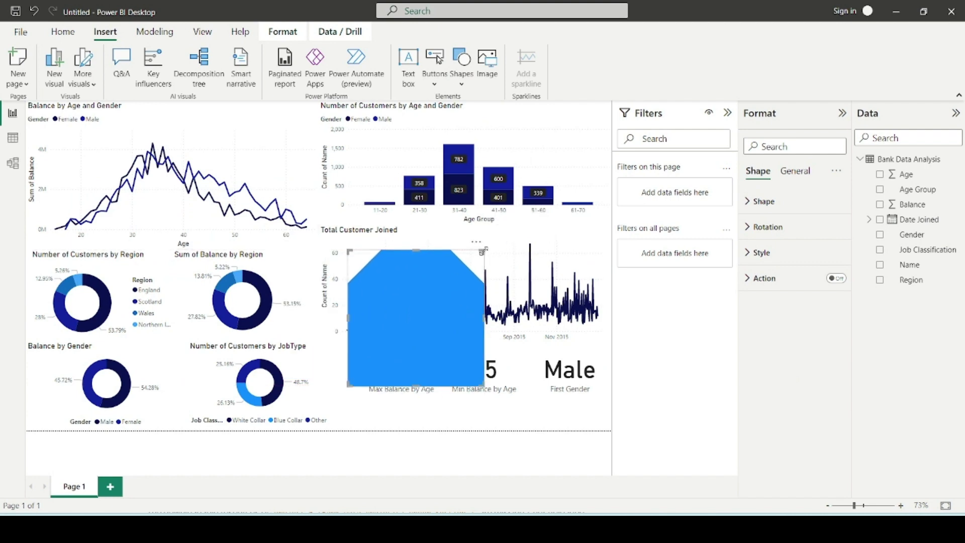
pyautogui.moveTo(484, 249); pyautogui.dragTo(602, 419)
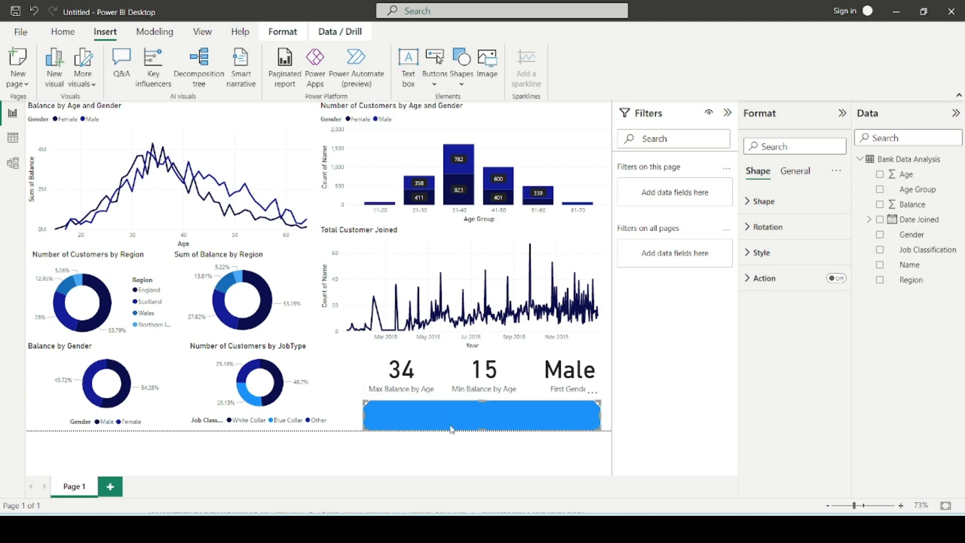
pyautogui.click(408, 65)
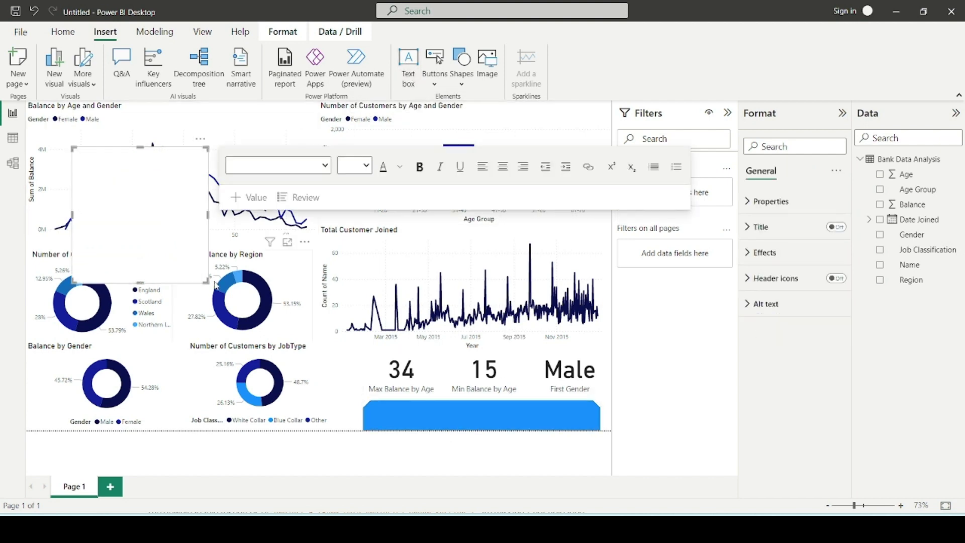
pyautogui.moveTo(206, 282); pyautogui.dragTo(171, 188)
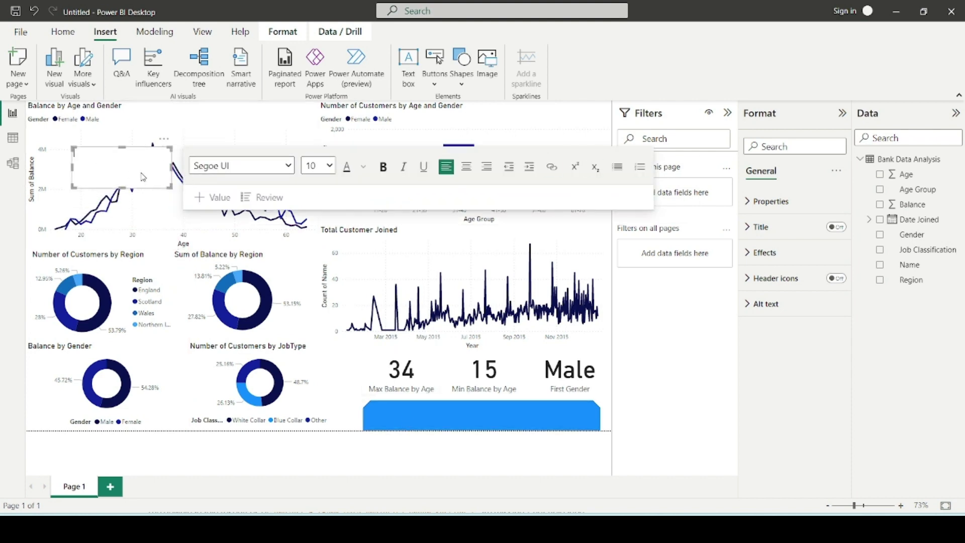
pyautogui.click(164, 139)
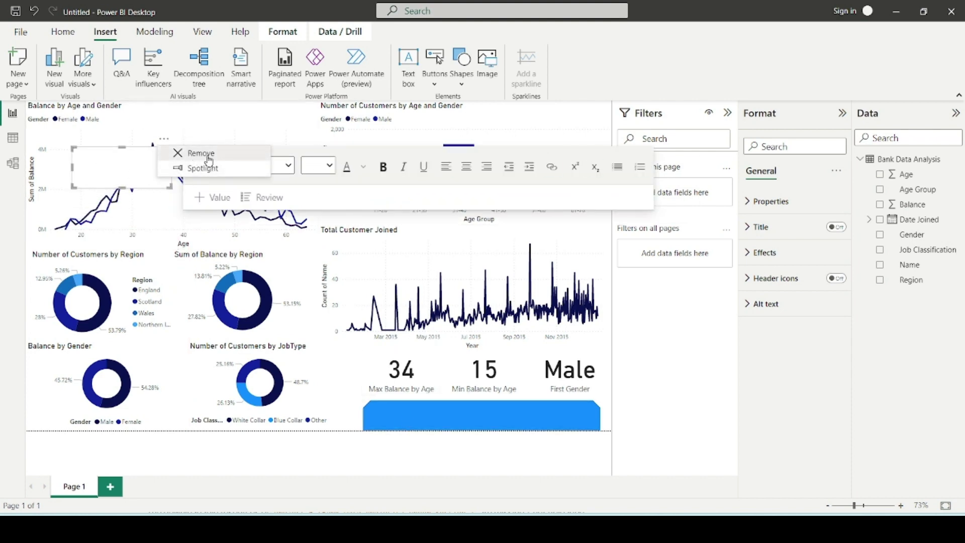
pyautogui.click(209, 154)
# Turn off the fill of the banner shape below the cards.
pyautogui.click(553, 421)
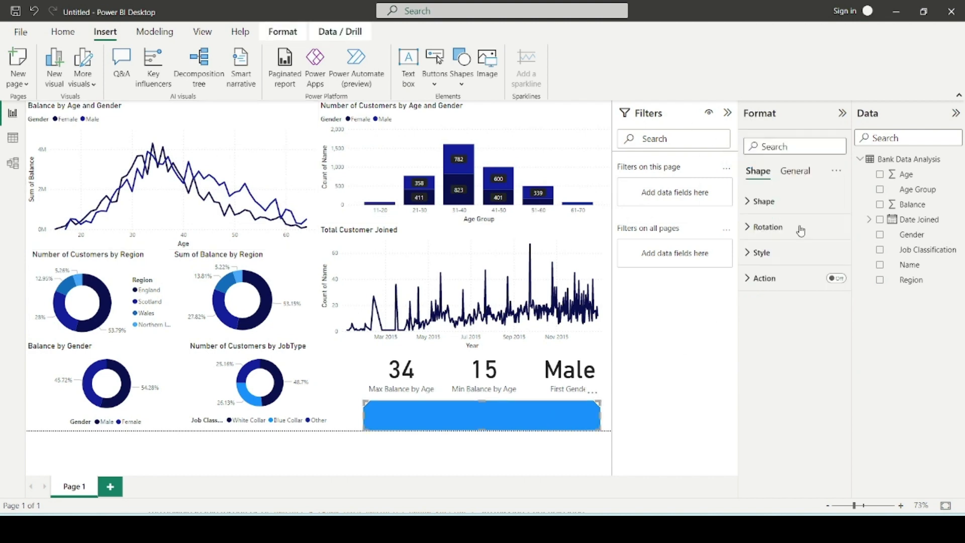
pyautogui.click(763, 252)
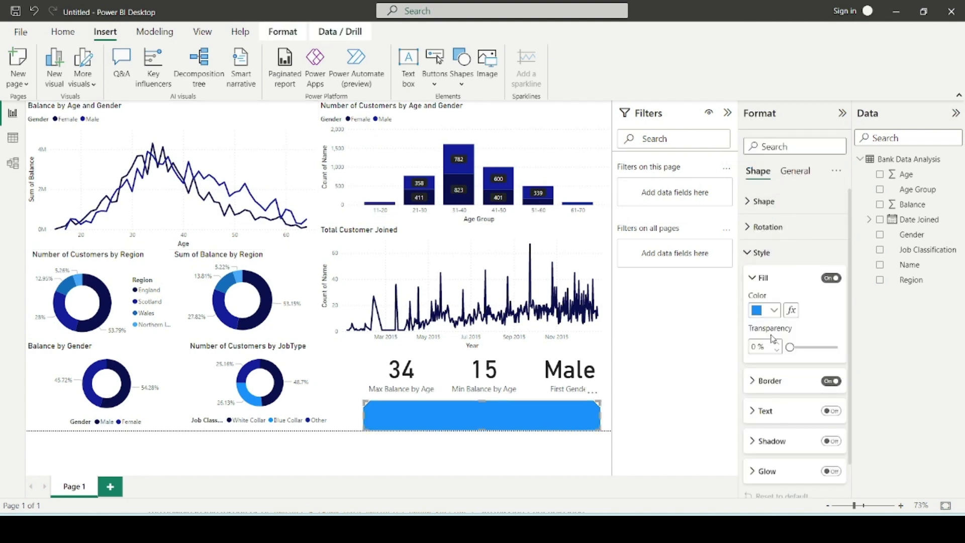
pyautogui.scroll(-1, 777, 302)
pyautogui.click(775, 274)
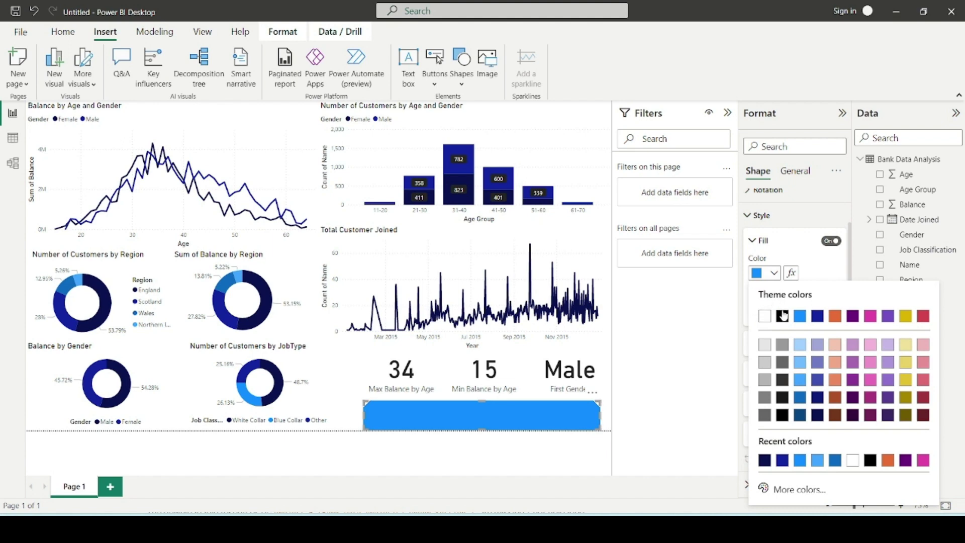
pyautogui.click(814, 273)
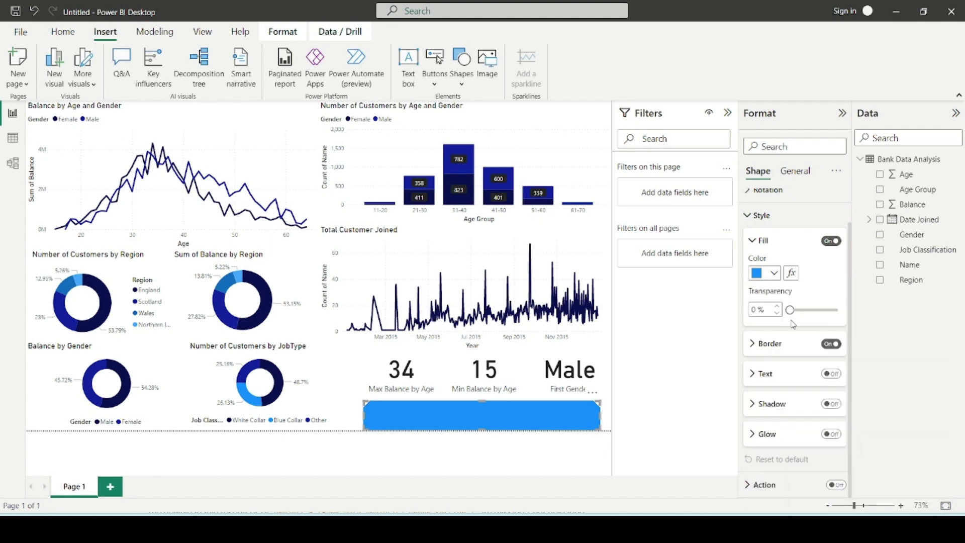
pyautogui.moveTo(791, 310)
pyautogui.mouseDown()
pyautogui.moveTo(847, 322)
pyautogui.moveTo(790, 310)
pyautogui.mouseUp()
pyautogui.click(840, 244)
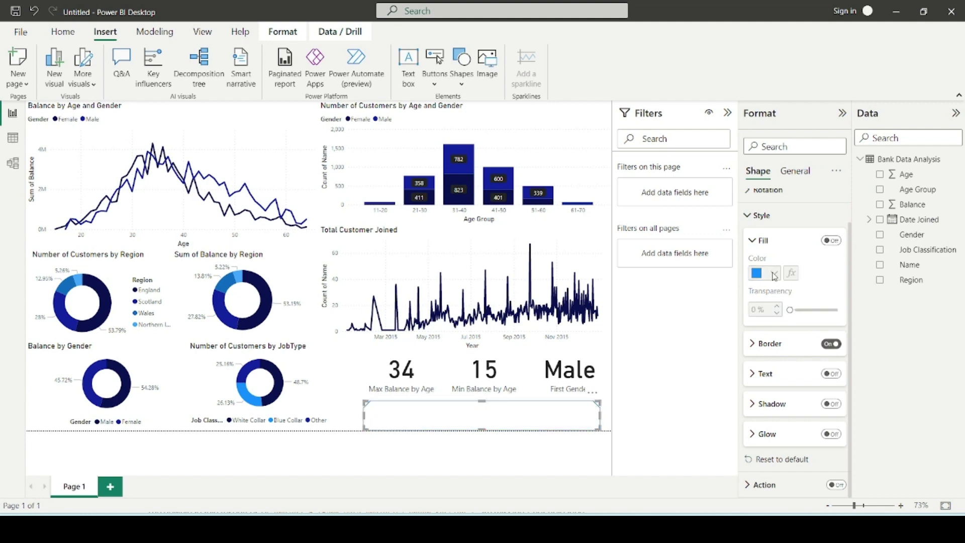
# Turn on the banner shape's text, enter "Customer Analysis Bank" and color it dark navy.
pyautogui.click(831, 373)
pyautogui.click(785, 373)
pyautogui.scroll(-1, 795, 382)
pyautogui.click(773, 360)
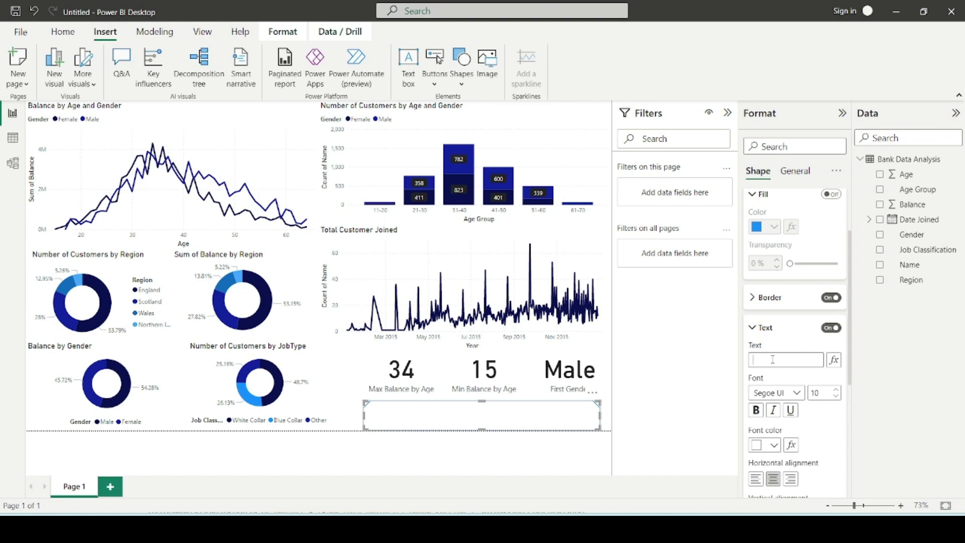
pyautogui.write('C')
pyautogui.write('ustomer Analysis Banks')
pyautogui.press('BackSpace')
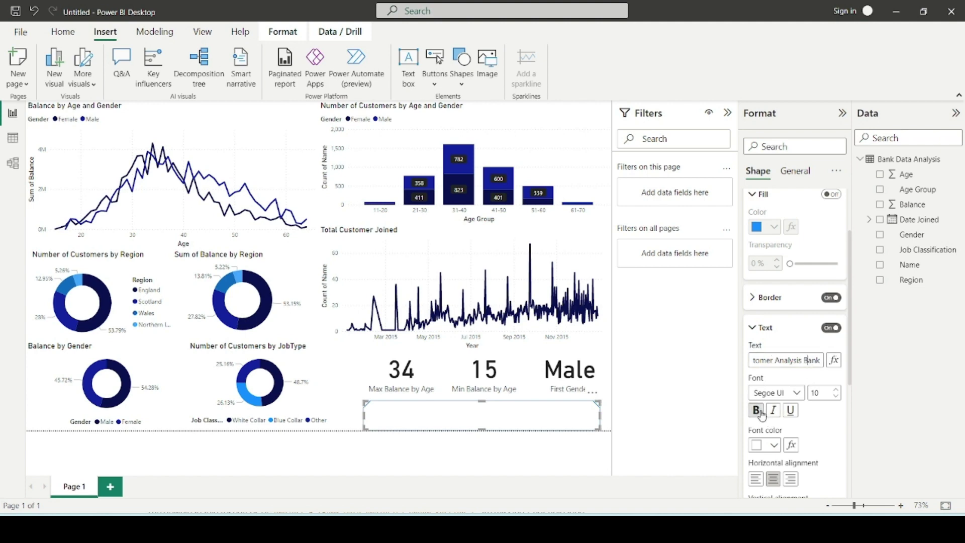
pyautogui.click(773, 446)
pyautogui.click(782, 390)
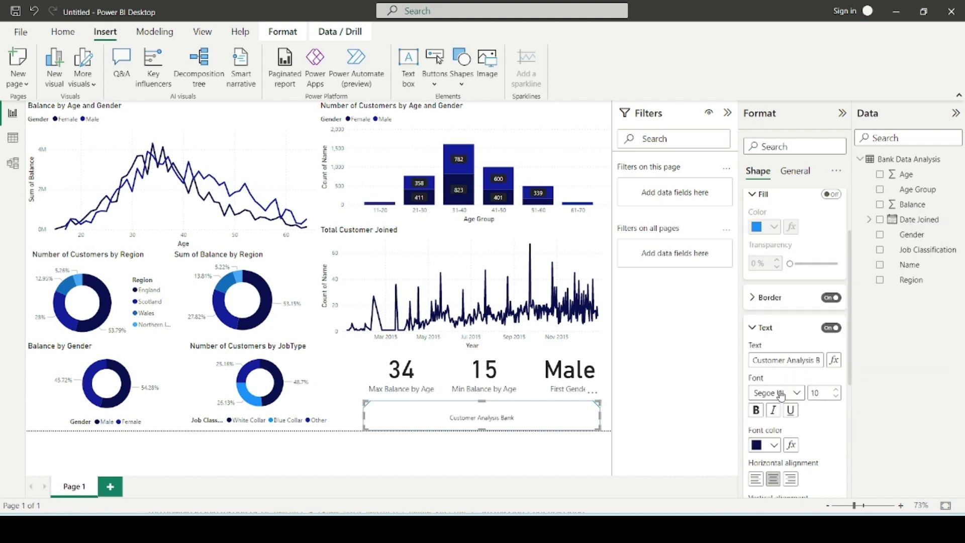
# Enlarge the banner text to size 27 and make it bold, keeping the Segoe UI font.
pyautogui.scroll(-2, 800, 412)
pyautogui.click(834, 300)
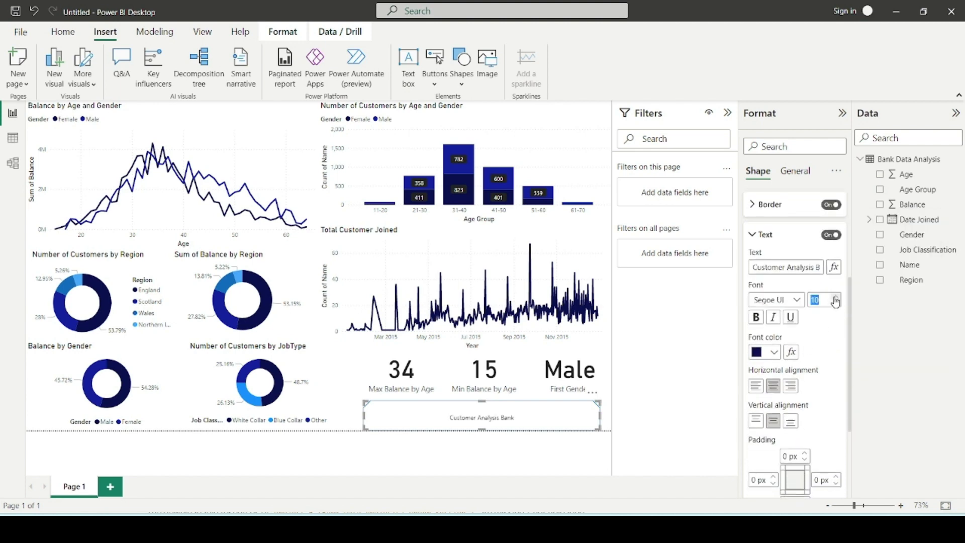
pyautogui.click(835, 301)
pyautogui.click(835, 300)
pyautogui.click(835, 300)
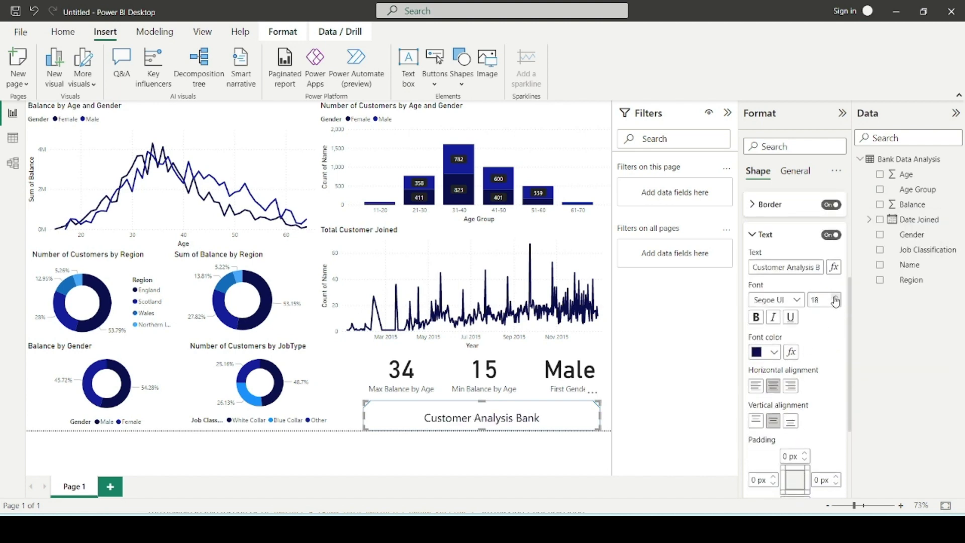
pyautogui.click(835, 301)
pyautogui.click(836, 300)
pyautogui.click(835, 300)
pyautogui.click(835, 300)
pyautogui.click(835, 300)
pyautogui.click(835, 300)
pyautogui.click(835, 301)
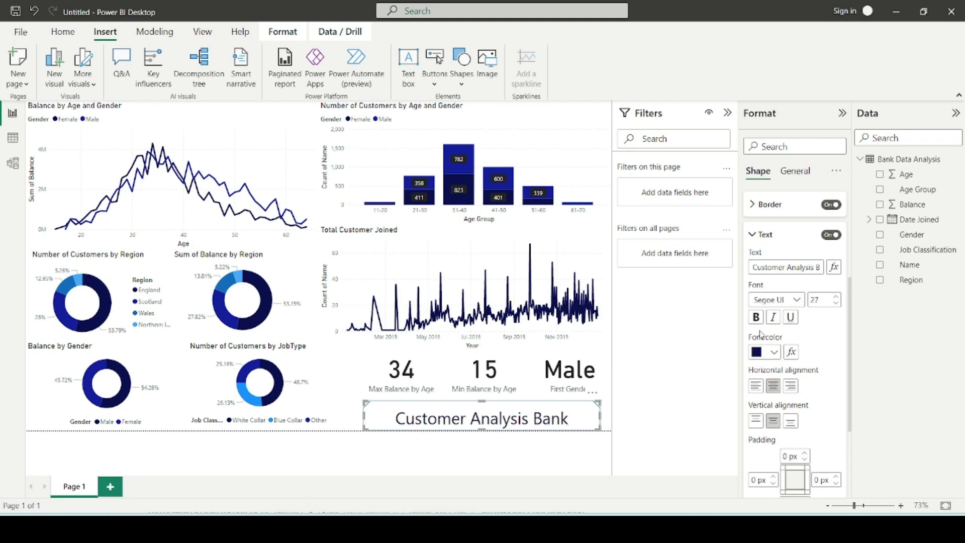
pyautogui.click(756, 319)
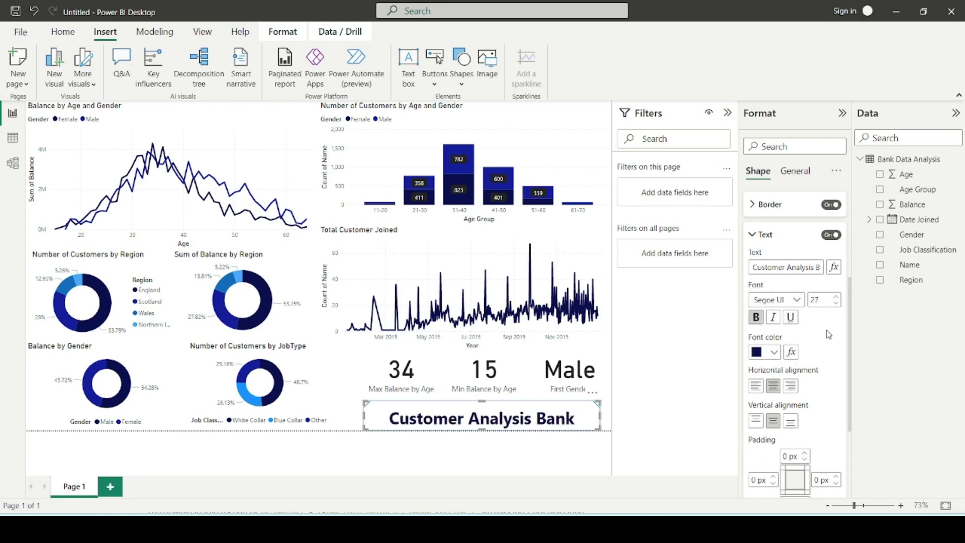
pyautogui.click(796, 300)
pyautogui.click(844, 363)
# Increase the banner text's font size to 32.
pyautogui.scroll(-1, 807, 438)
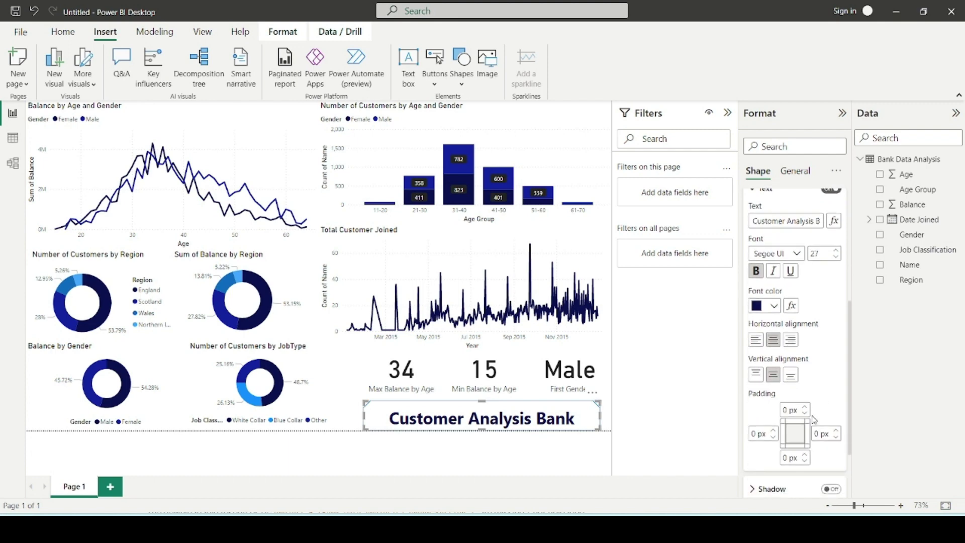
pyautogui.click(837, 251)
pyautogui.click(837, 251)
pyautogui.click(837, 250)
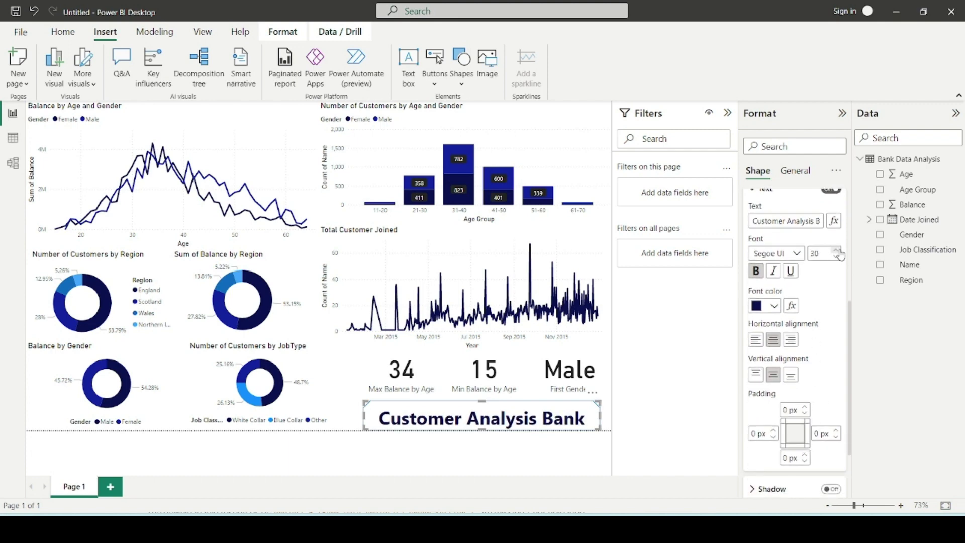
pyautogui.click(837, 250)
pyautogui.click(837, 250)
# Turn the banner shape's fill on, color it dark navy and set its transparency to 87%.
pyautogui.scroll(-2, 794, 377)
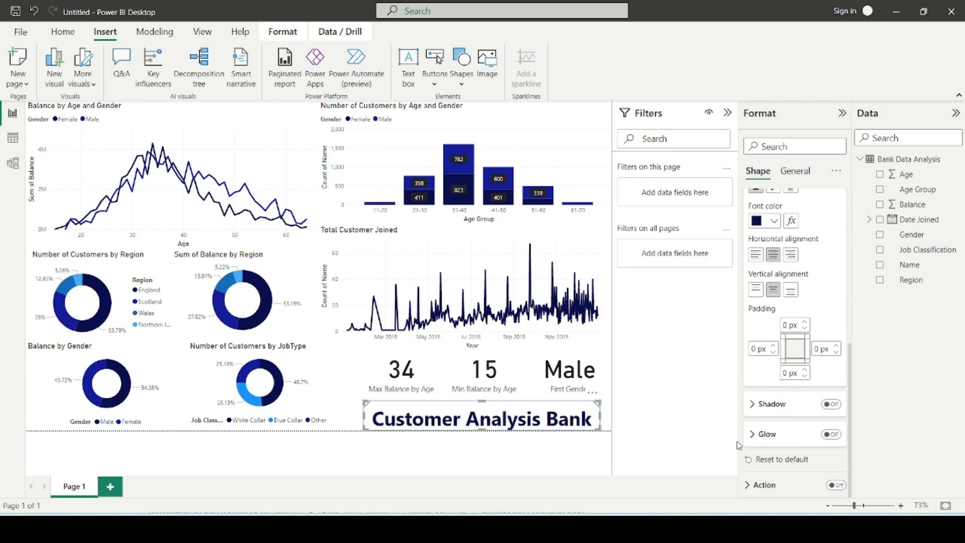
pyautogui.scroll(7, 754, 438)
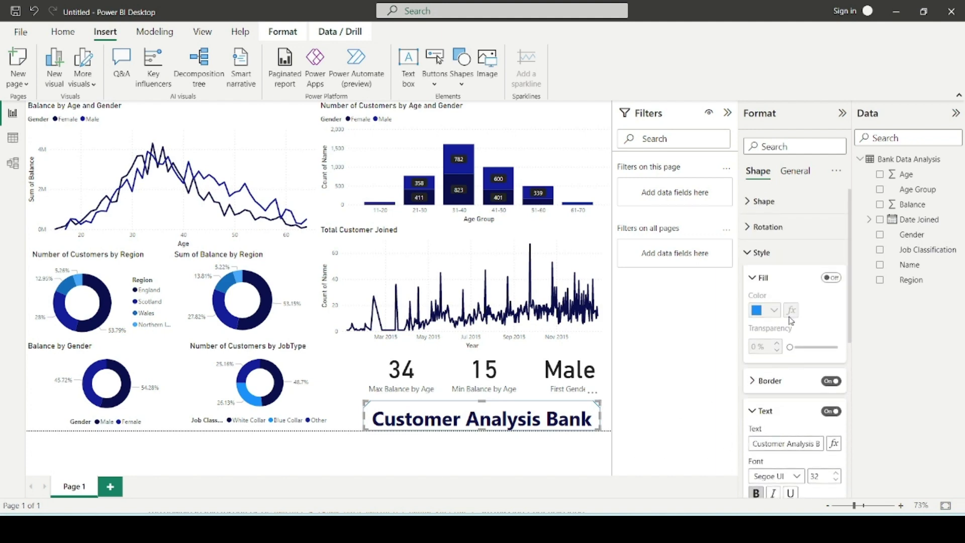
pyautogui.click(830, 278)
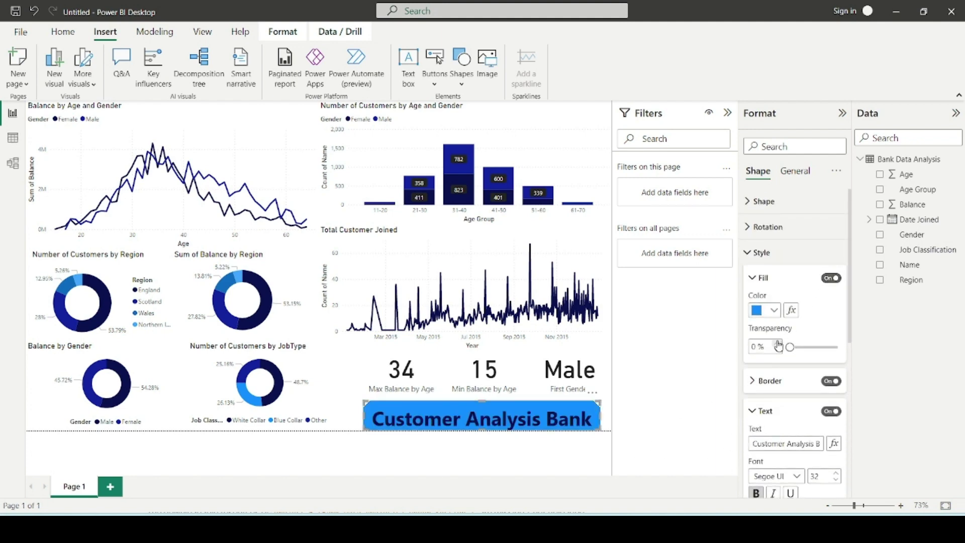
pyautogui.click(774, 311)
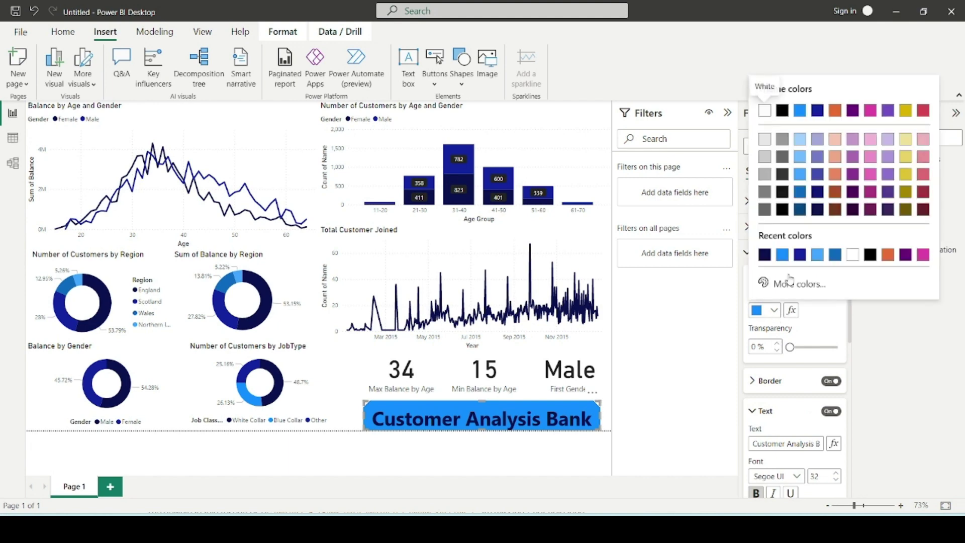
pyautogui.click(761, 253)
pyautogui.moveTo(790, 346); pyautogui.dragTo(833, 348)
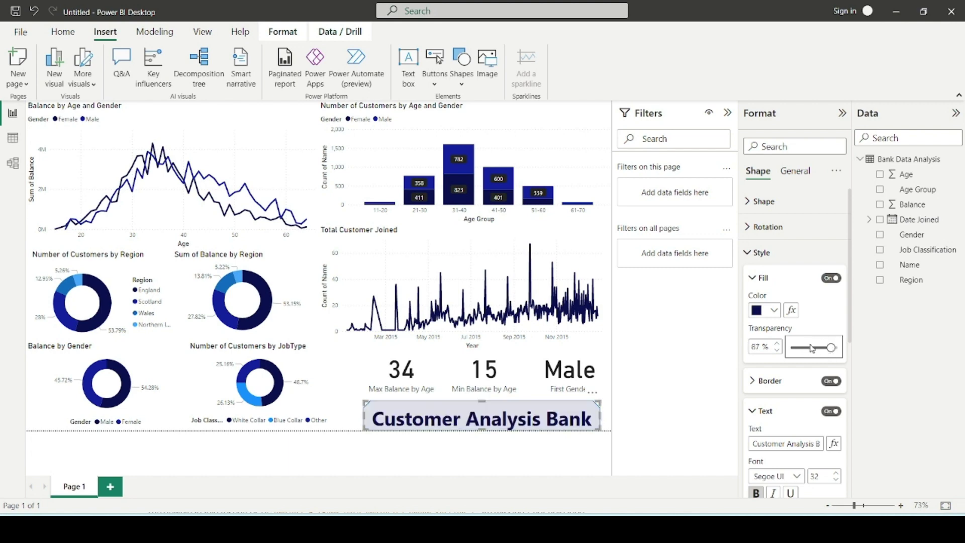
# Try a bright light-blue fill at 73% transparency on the banner shape.
pyautogui.click(774, 310)
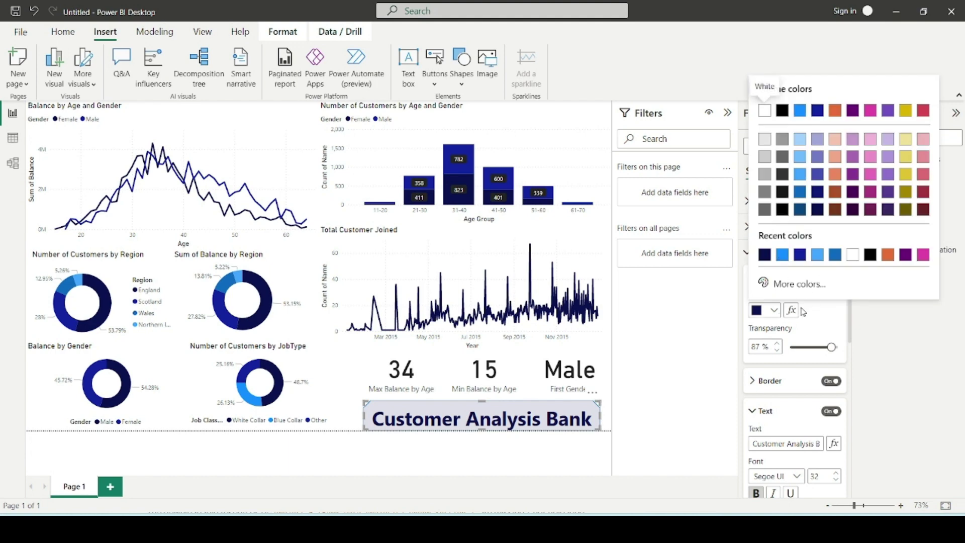
pyautogui.click(820, 327)
pyautogui.moveTo(831, 346)
pyautogui.mouseDown()
pyautogui.moveTo(812, 348)
pyautogui.moveTo(833, 348)
pyautogui.moveTo(824, 348)
pyautogui.mouseUp()
pyautogui.click(774, 310)
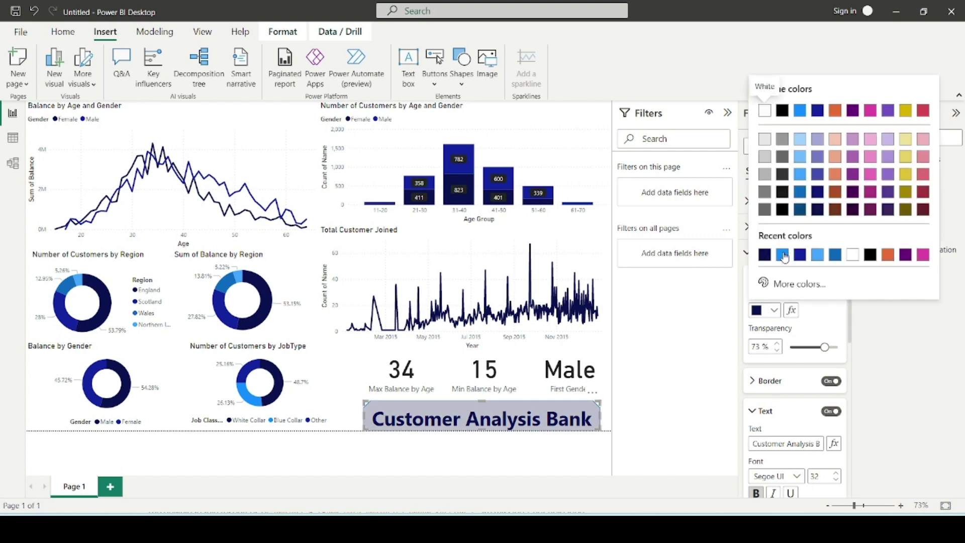
pyautogui.click(782, 254)
# Change the banner shape's fill to the medium dark blue and set its transparency to 99%.
pyautogui.click(774, 310)
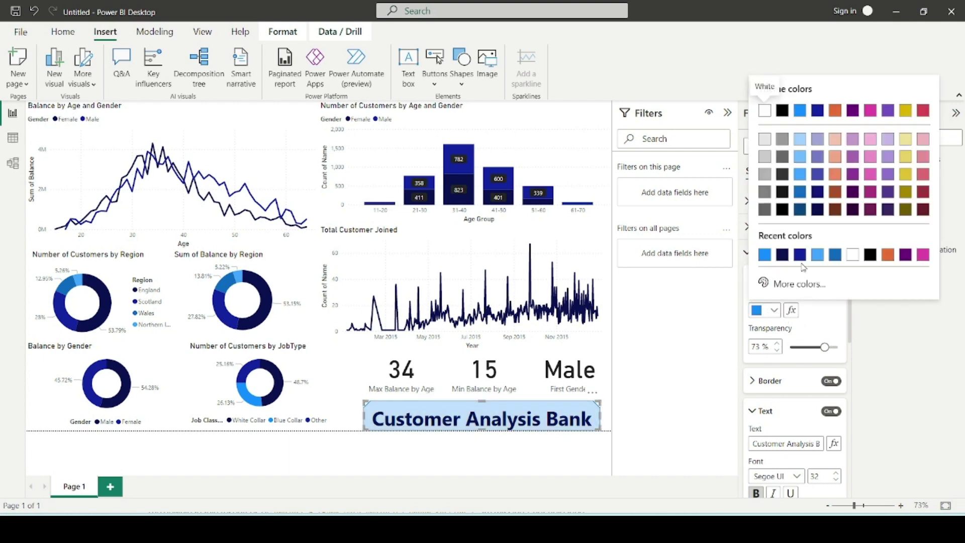
pyautogui.click(798, 255)
pyautogui.moveTo(825, 347)
pyautogui.mouseDown()
pyautogui.moveTo(766, 359)
pyautogui.moveTo(836, 348)
pyautogui.mouseUp()
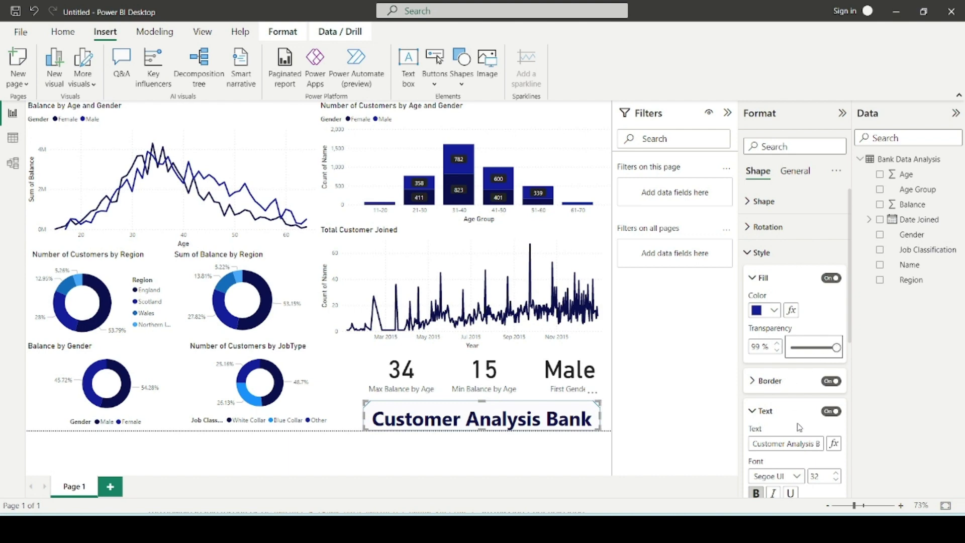
# Try the medium dark blue as the banner text's font color and return it to dark navy.
pyautogui.scroll(-4, 799, 428)
pyautogui.click(774, 343)
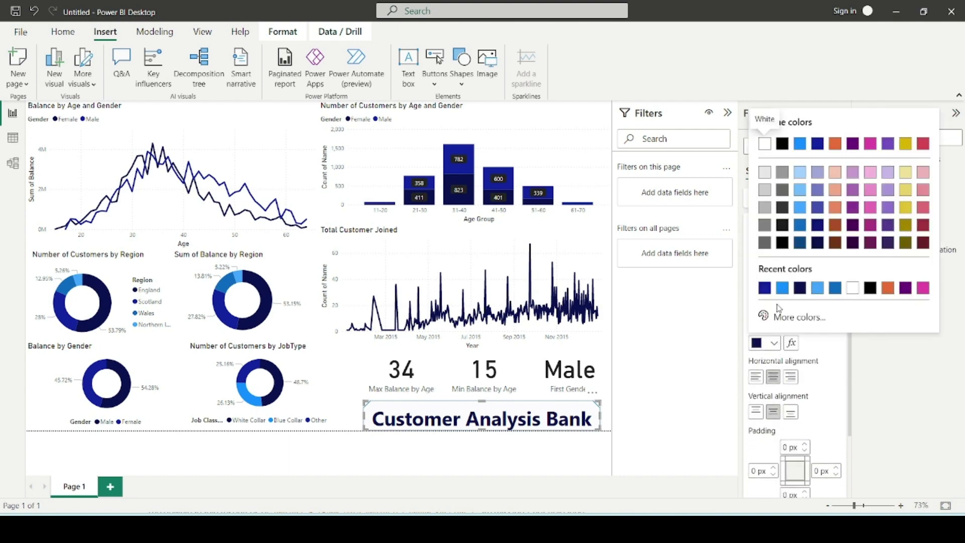
pyautogui.click(800, 288)
pyautogui.click(773, 343)
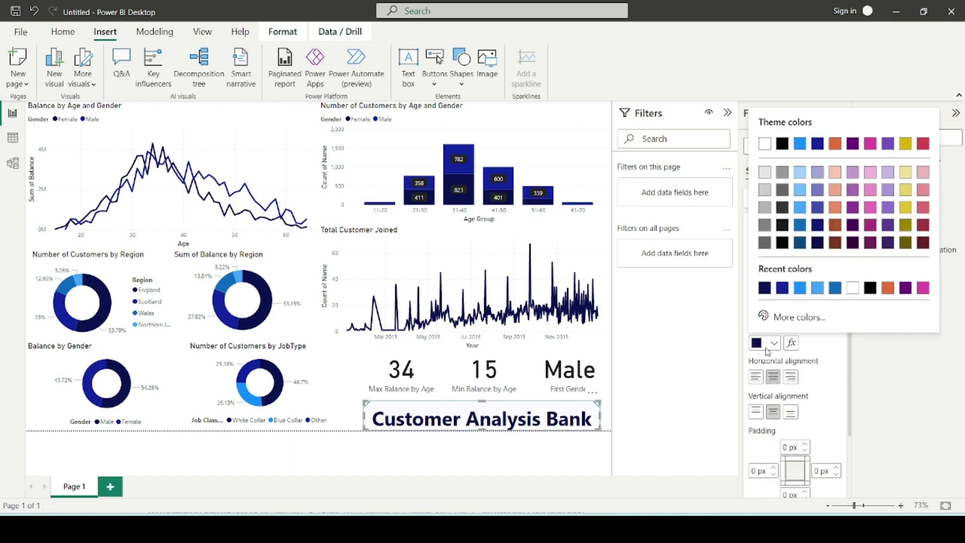
pyautogui.click(765, 288)
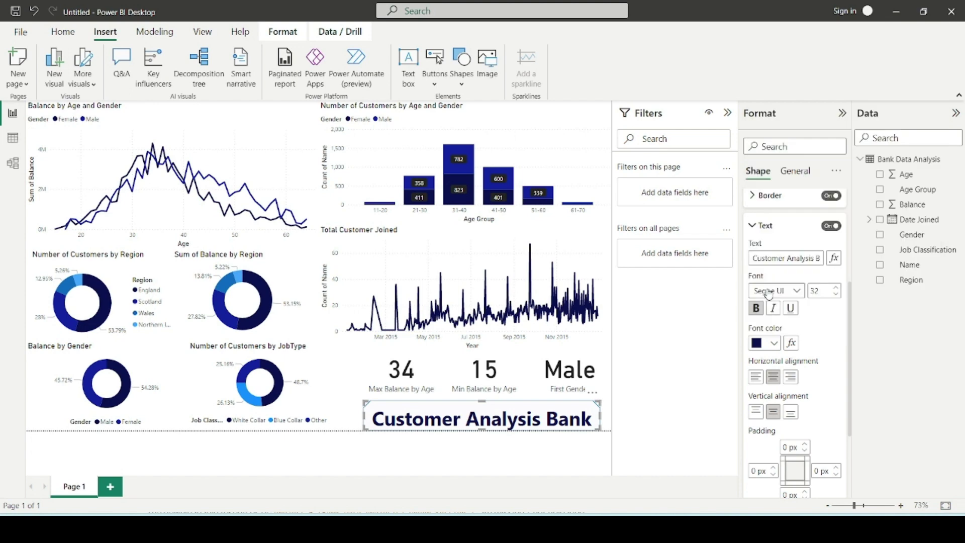
pyautogui.click(774, 343)
pyautogui.click(788, 290)
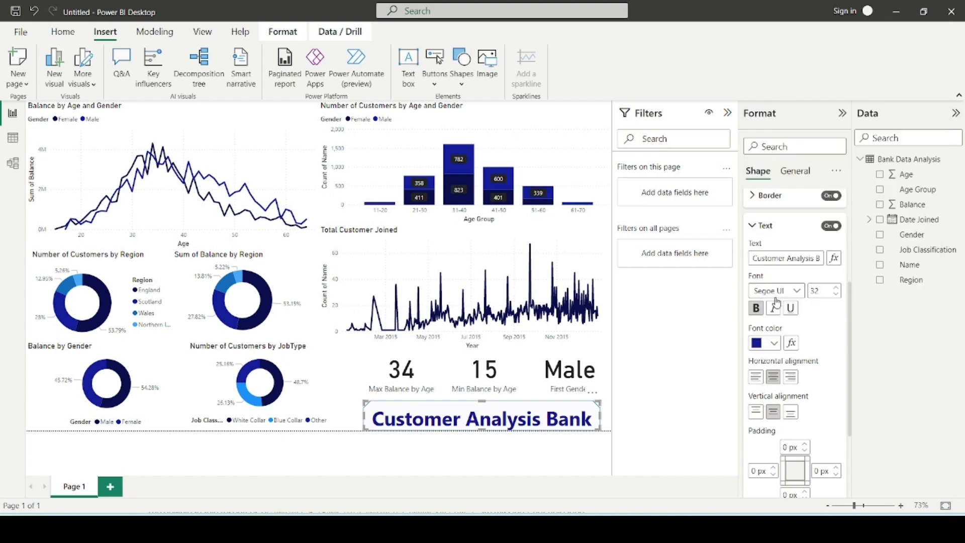
pyautogui.click(774, 343)
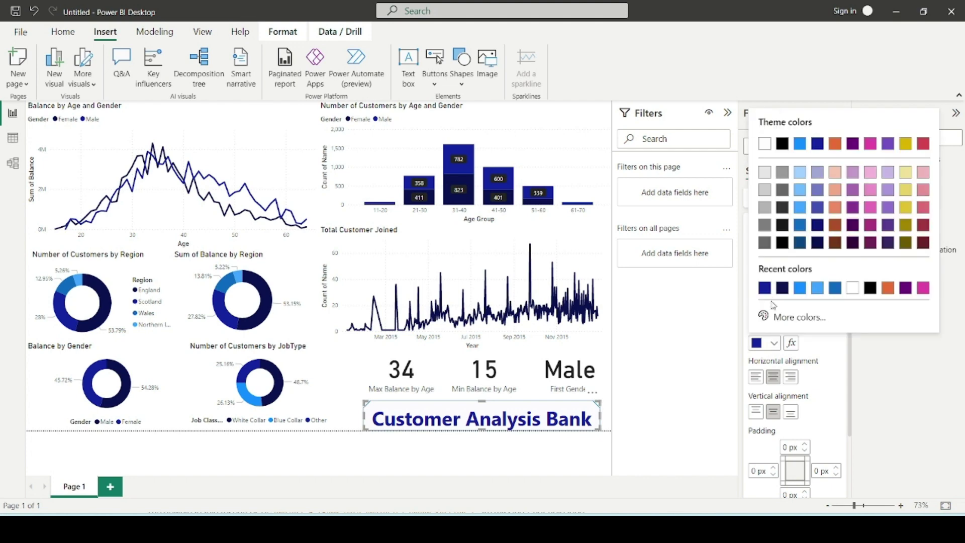
pyautogui.click(782, 288)
pyautogui.scroll(-3, 790, 390)
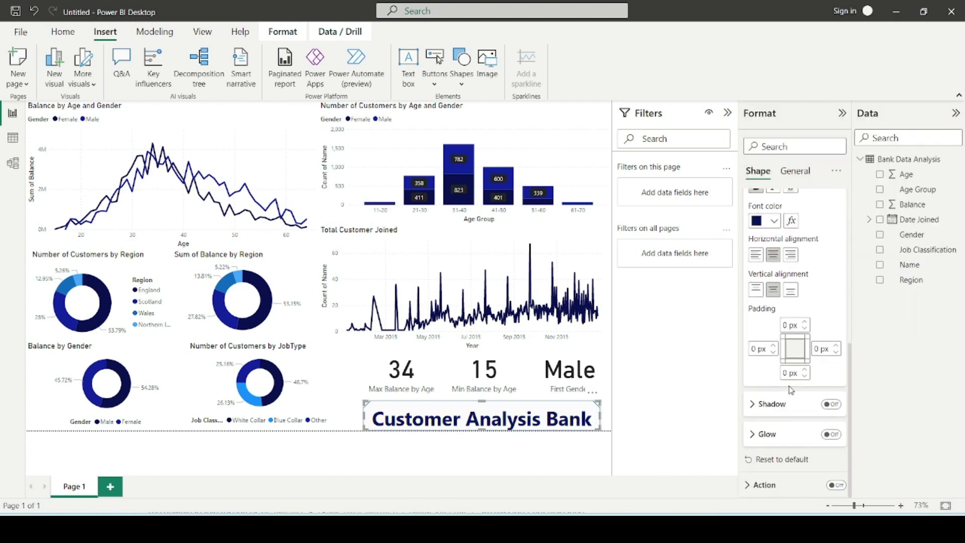
pyautogui.scroll(1, 779, 433)
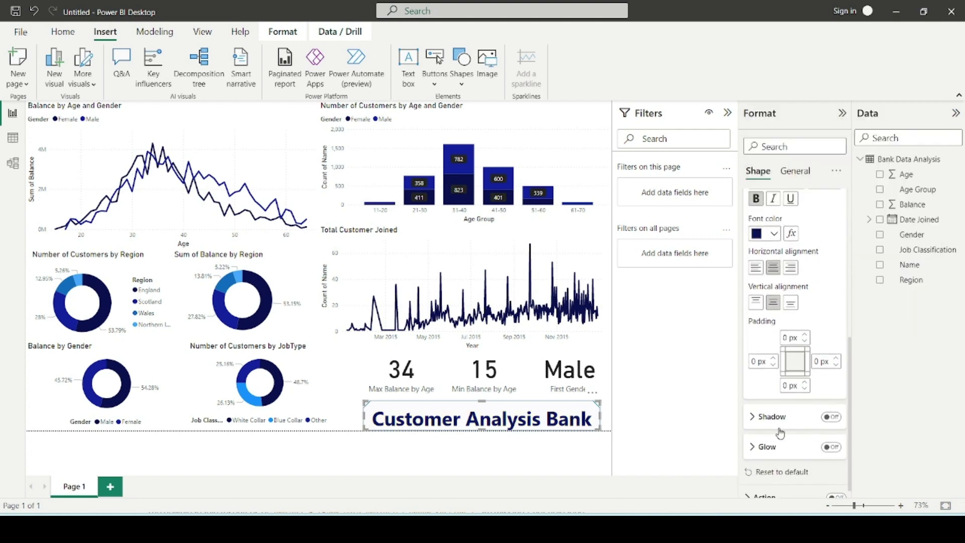
# Try the banner shape without its border, and turn the border back on.
pyautogui.scroll(5, 780, 433)
pyautogui.click(763, 333)
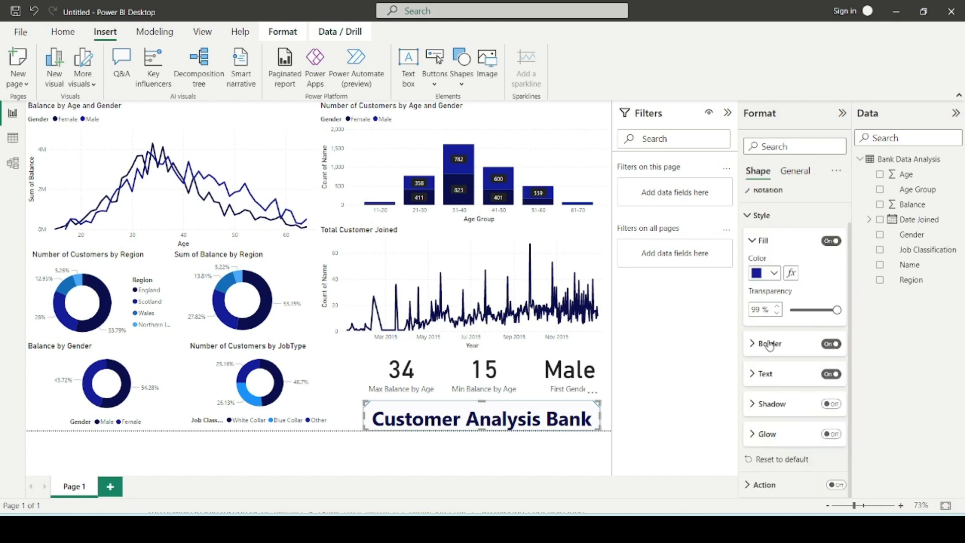
pyautogui.click(769, 345)
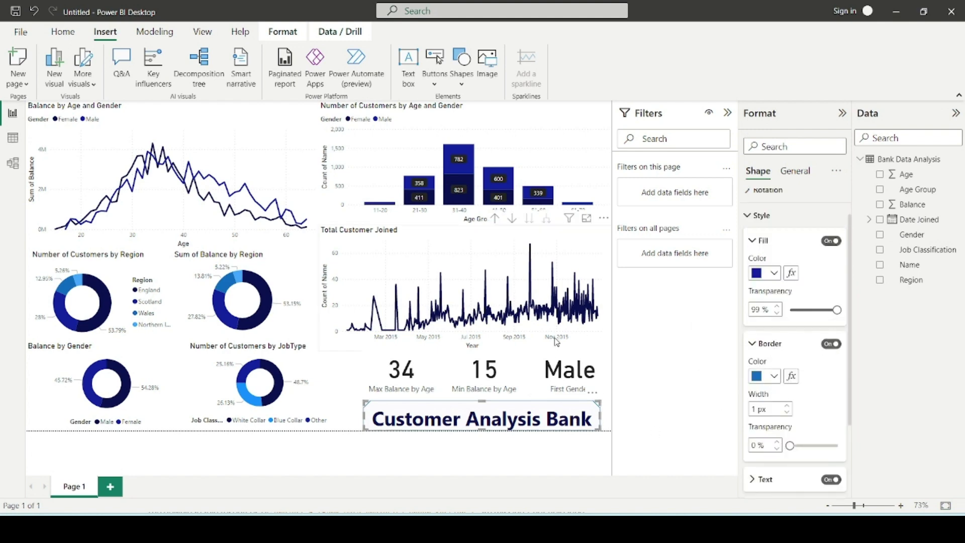
pyautogui.click(831, 344)
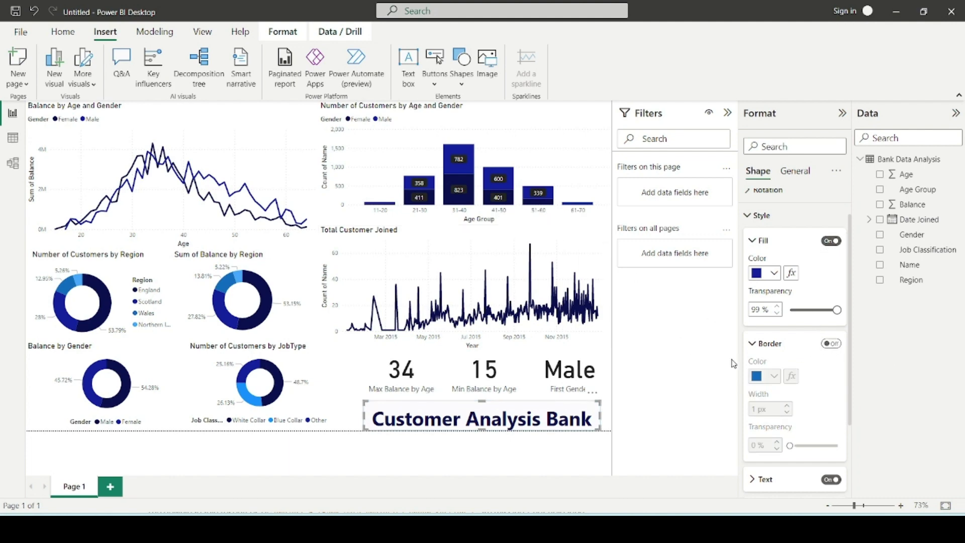
pyautogui.click(831, 344)
# Set the fill transparency of the banner shape to 0%.
pyautogui.scroll(1, 794, 322)
pyautogui.click(772, 311)
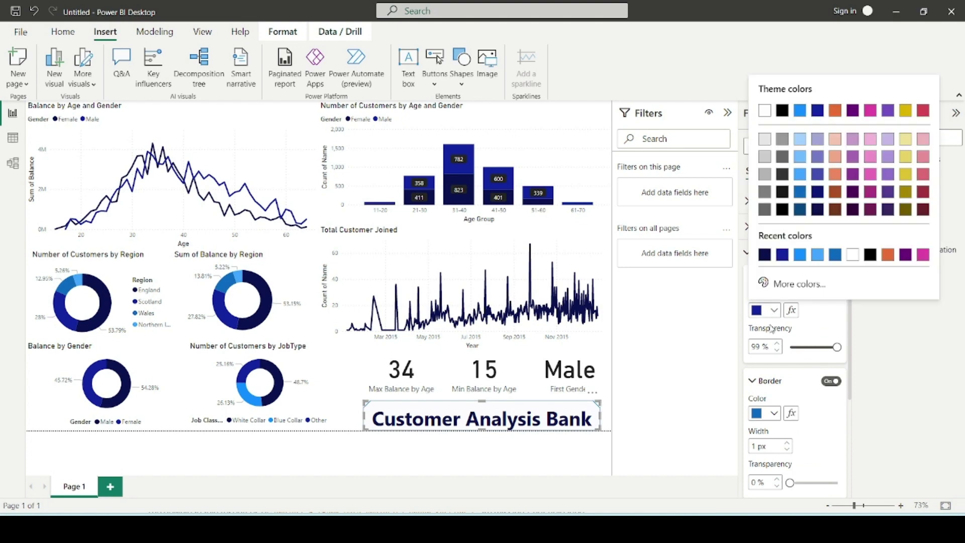
pyautogui.moveTo(810, 347); pyautogui.dragTo(784, 356)
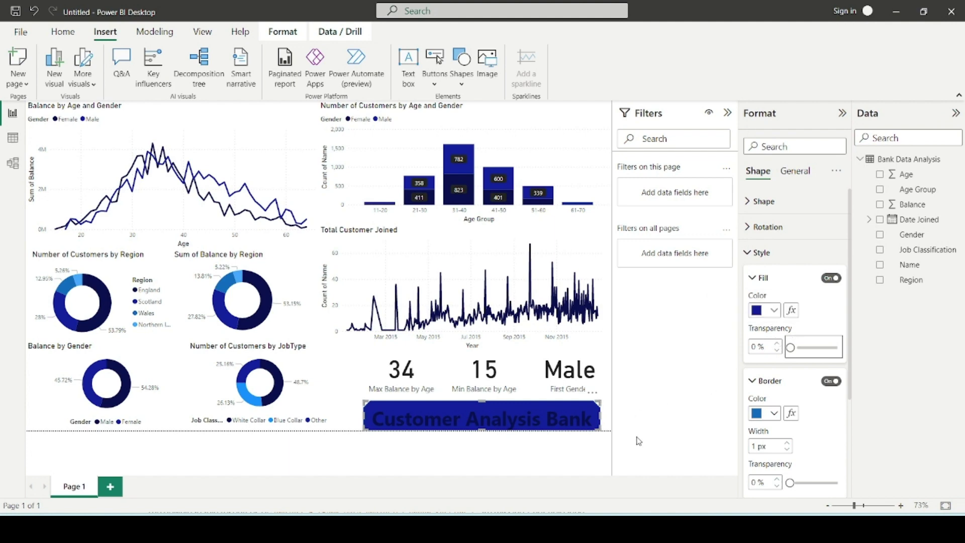
pyautogui.scroll(-1, 777, 352)
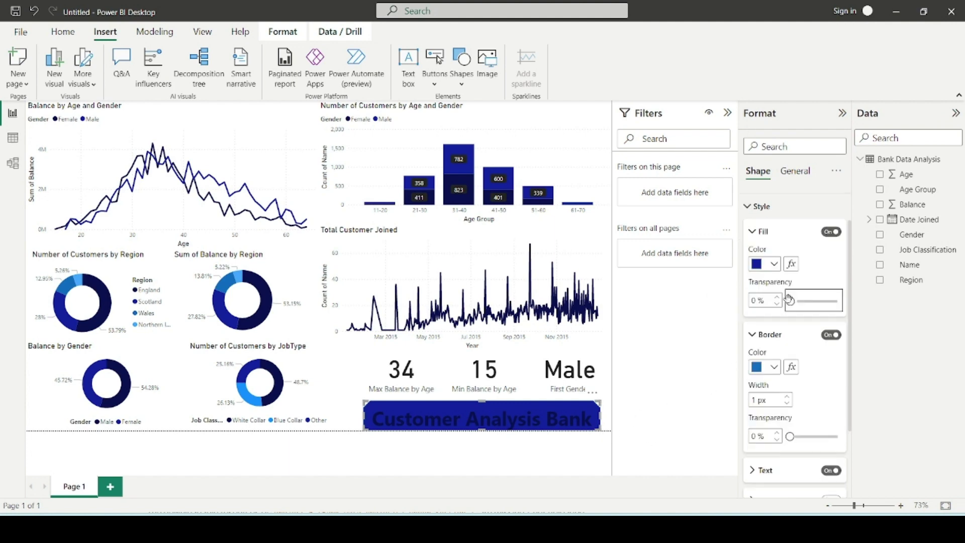
# Try a pale blue fill on the banner shape, switch it to the bright blue theme color, and extend its left edge slightly outward.
pyautogui.click(774, 263)
pyautogui.click(801, 336)
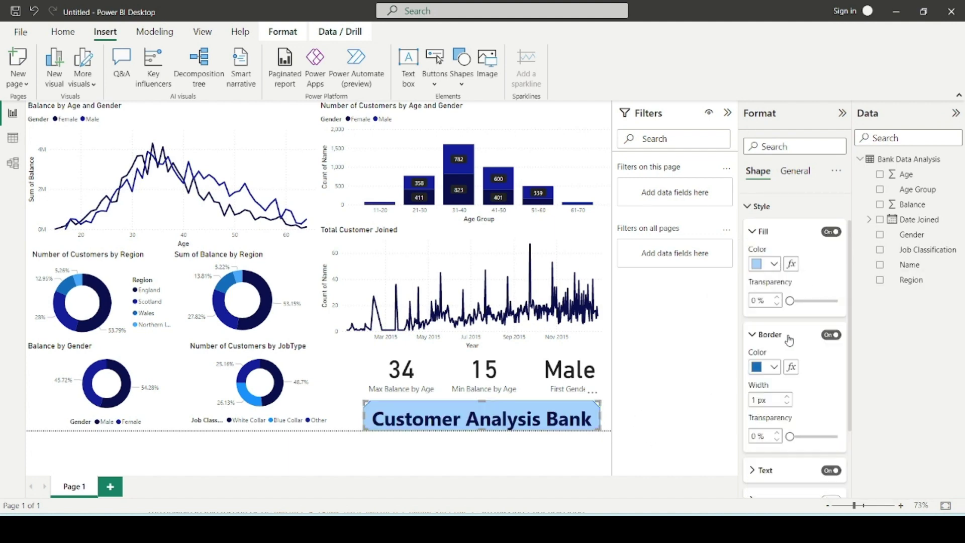
pyautogui.click(774, 265)
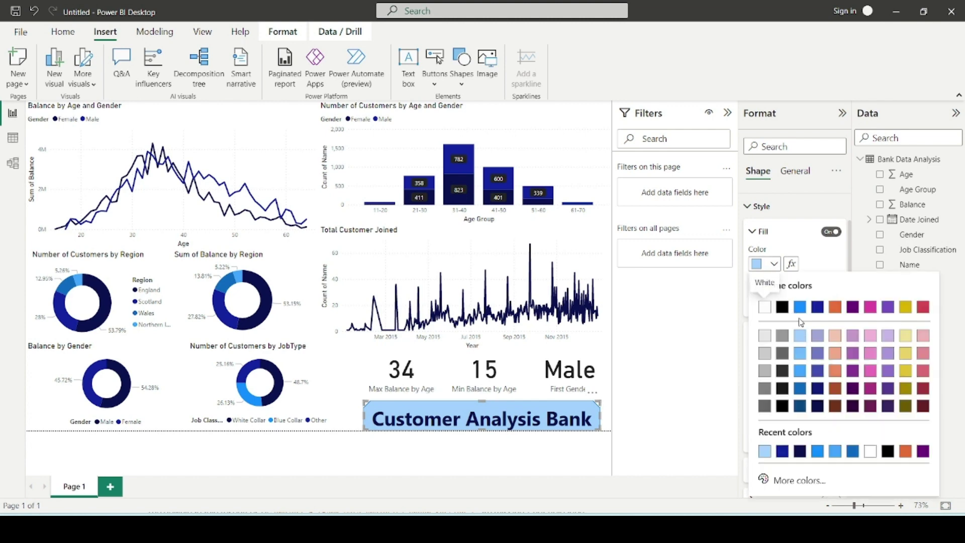
pyautogui.click(799, 306)
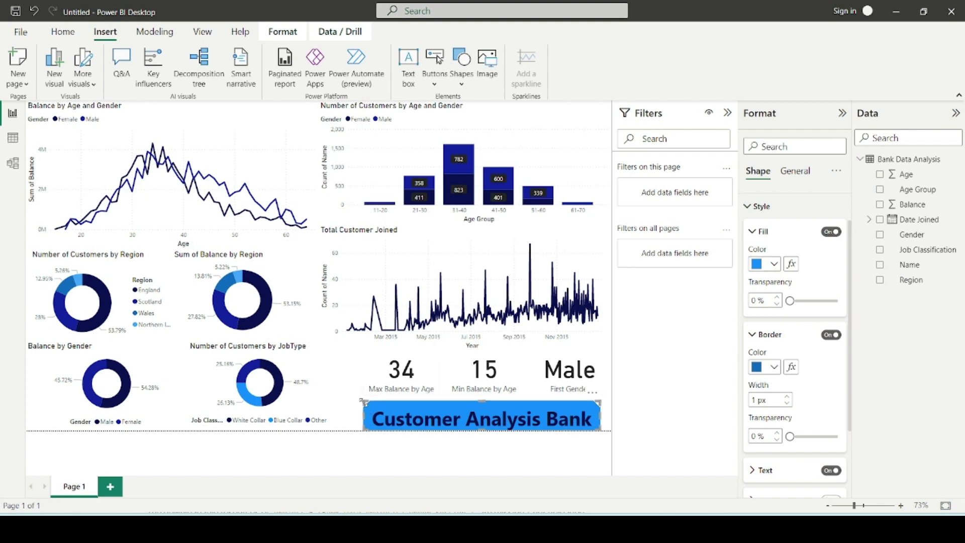
pyautogui.moveTo(363, 405); pyautogui.dragTo(357, 404)
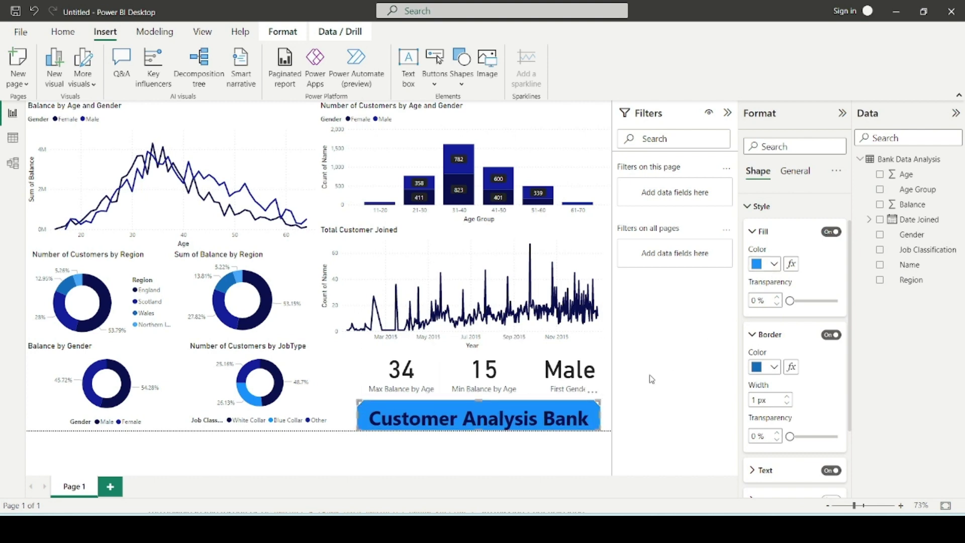
# Collapse the Format and Filters panes and leave no visual selected on the report page.
pyautogui.click(842, 114)
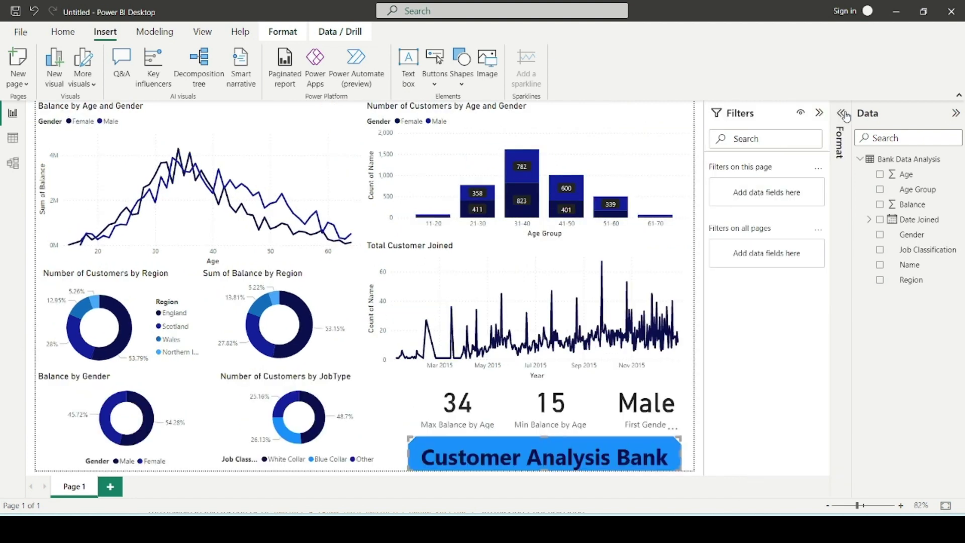
pyautogui.click(819, 113)
pyautogui.click(728, 144)
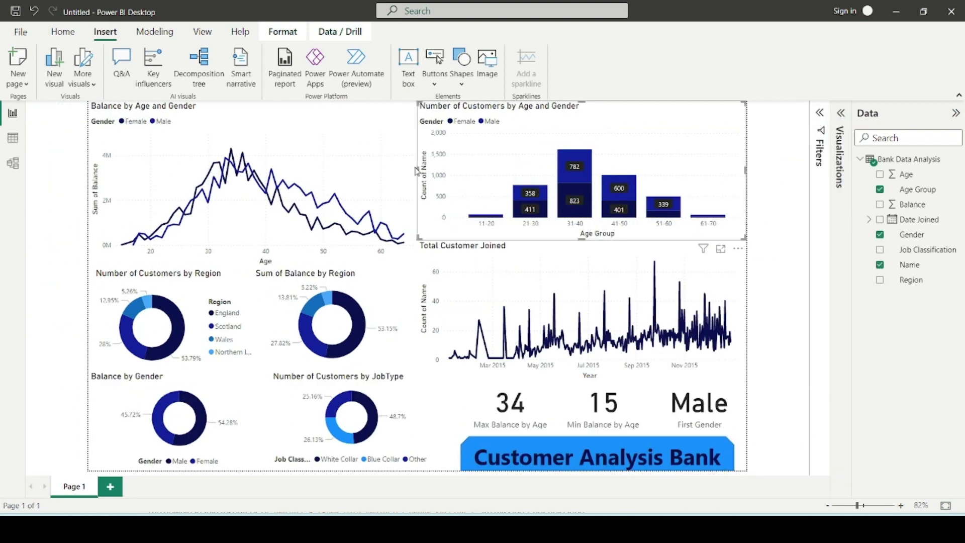
pyautogui.click(779, 158)
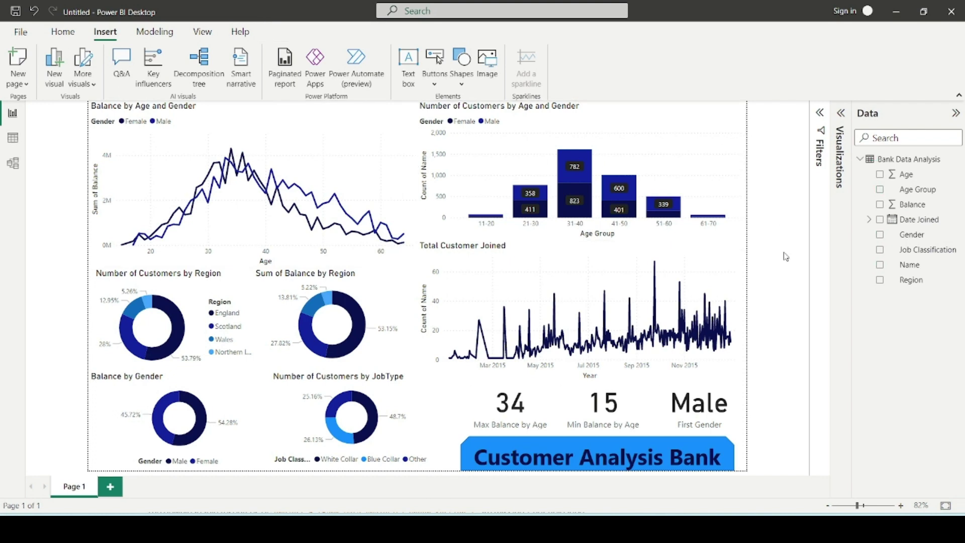